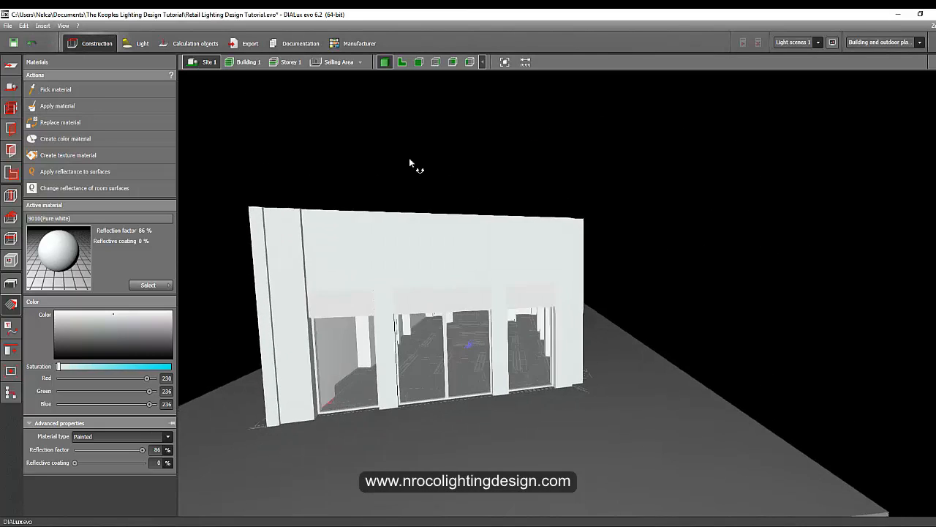
Step: Examine the exterior of Building 1 and the interior layout of Storey 1
left_click(245, 62)
left_click_drag(379, 171, 296, 92)
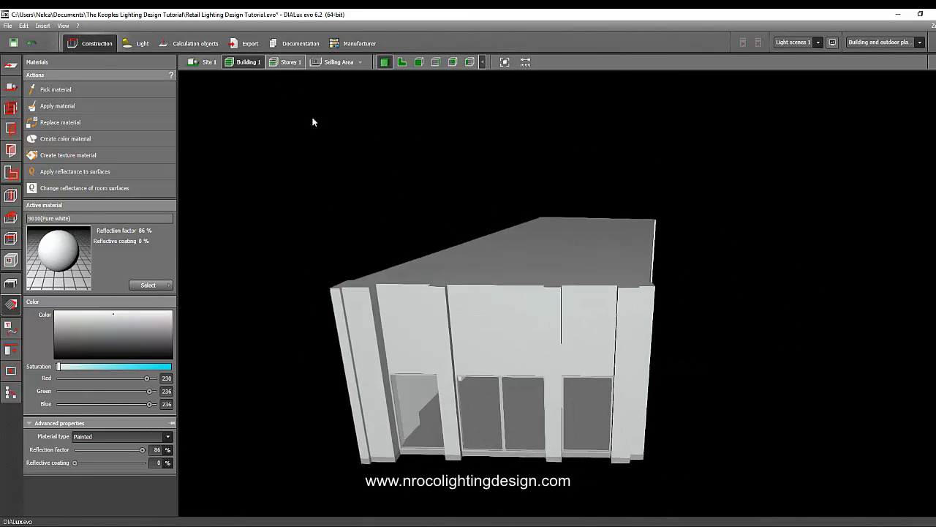
left_click(291, 62)
right_click_drag(350, 283, 336, 358)
scroll(659, 316, "up", 3)
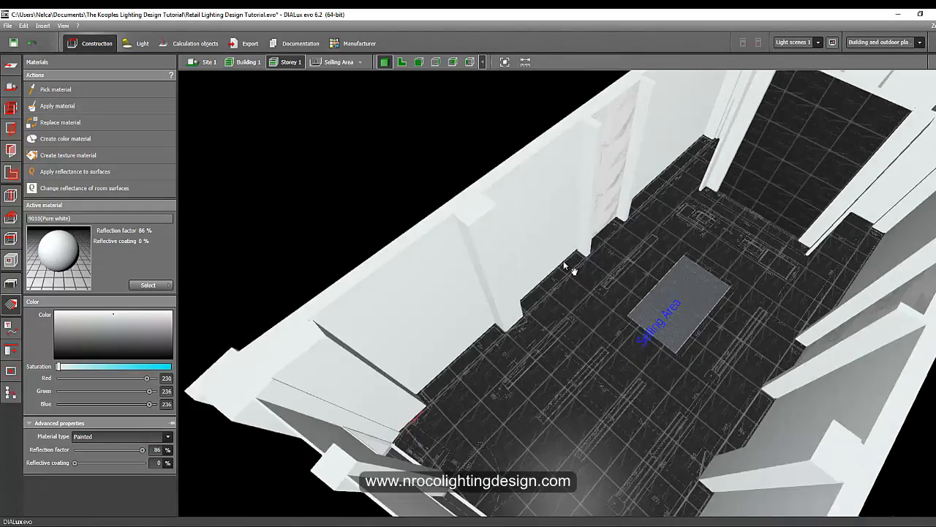
right_click_drag(564, 260, 459, 167)
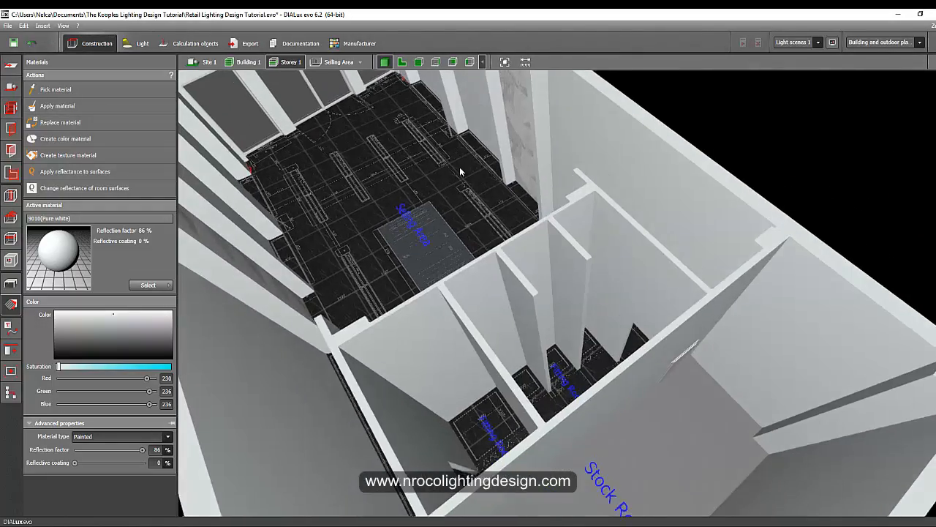
scroll(459, 169, "down", 3)
right_click_drag(470, 298, 552, 313)
Step: Examine the Selling Area, both fitting rooms and the Stock Room individually, ending in the Storey 1 view
left_click(338, 63)
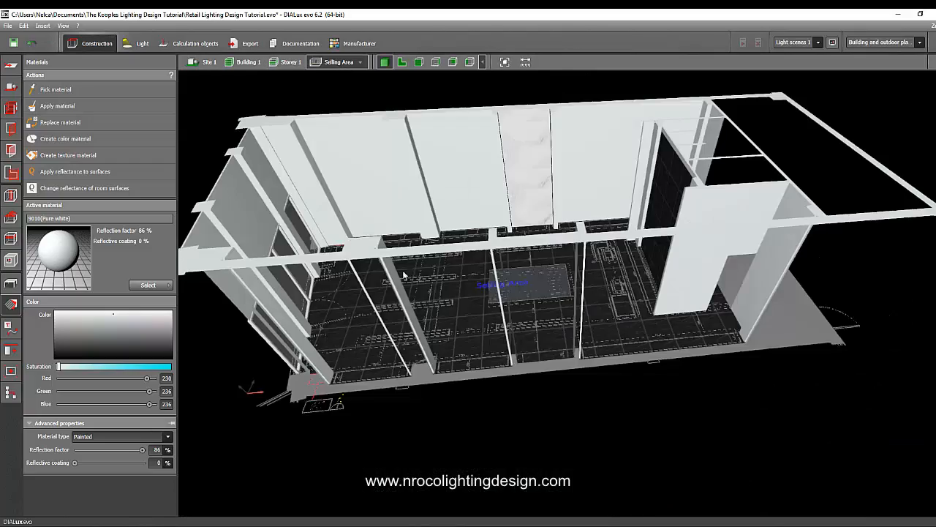
right_click_drag(408, 246, 724, 177)
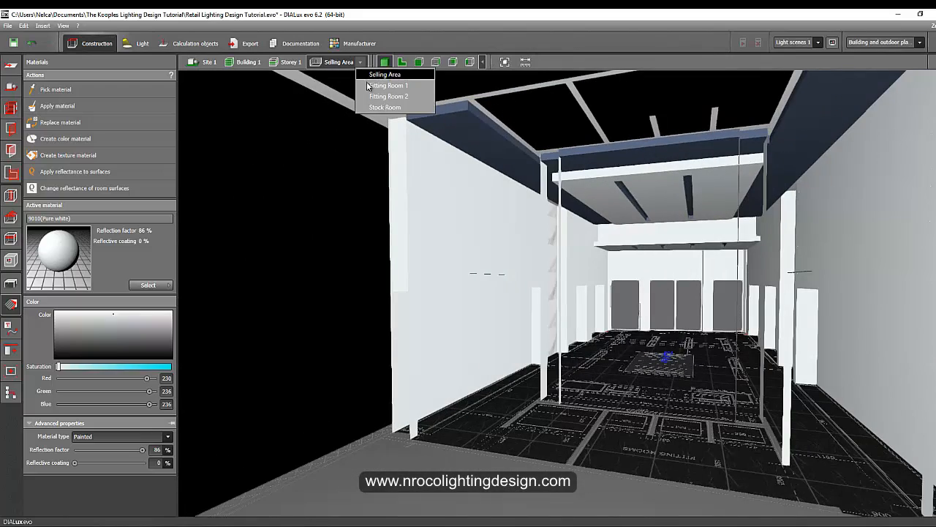
left_click(369, 85)
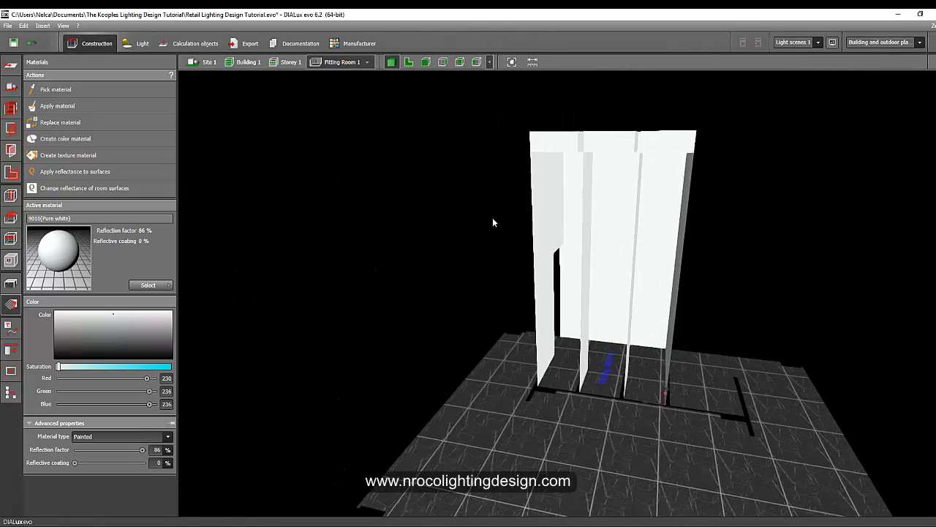
scroll(492, 222, "up", 5)
scroll(452, 181, "down", 3)
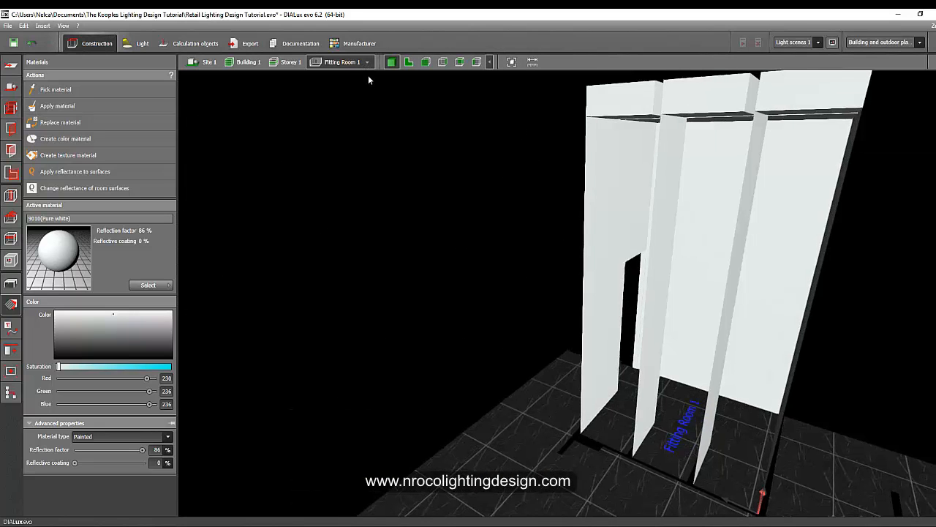
left_click(385, 97)
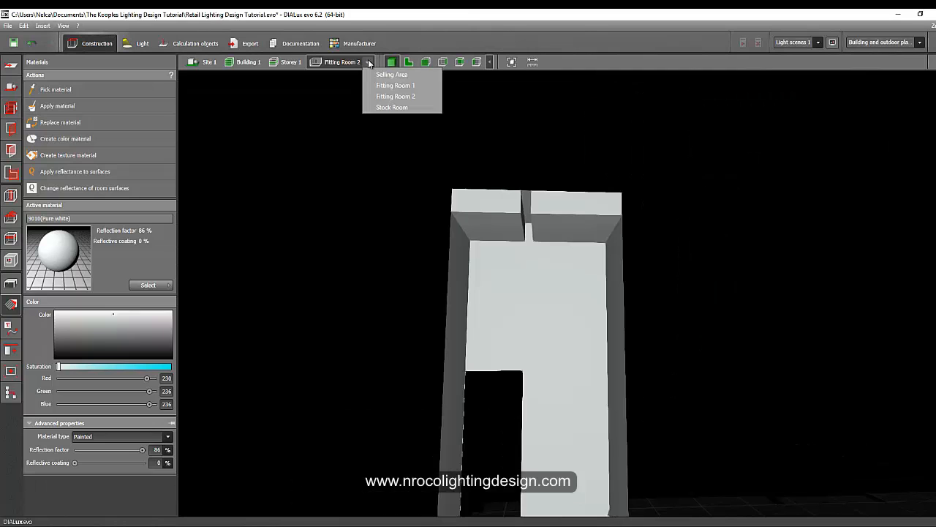
left_click(379, 107)
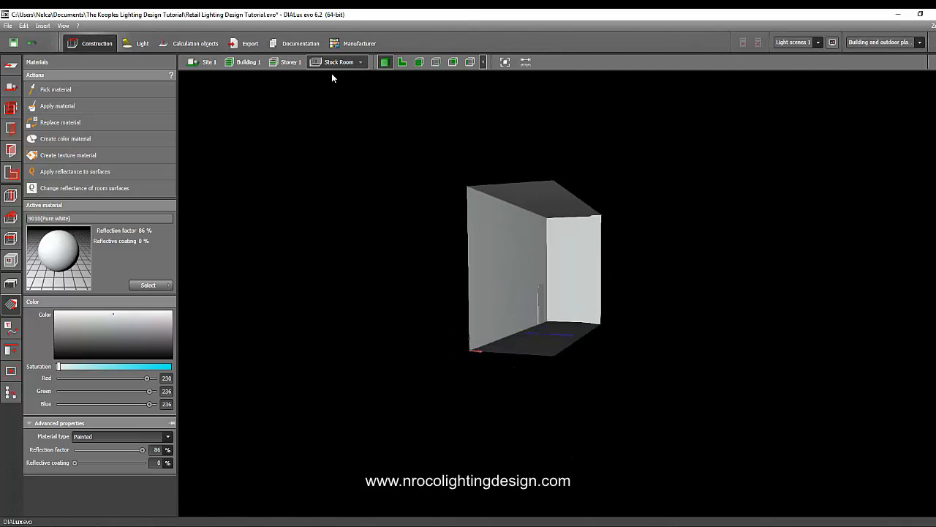
left_click(289, 62)
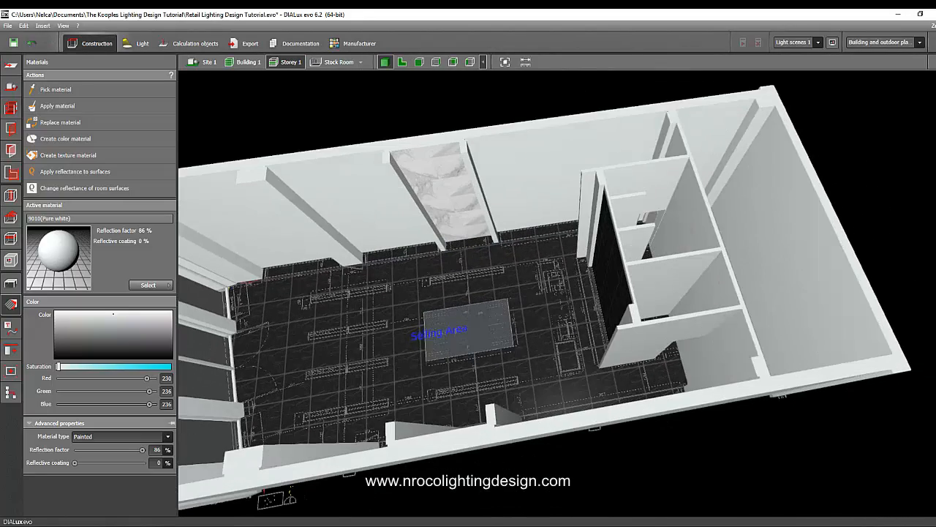
Step: Read the Chapter 12 tutorial topics in the Acrobat Reader e-book, and return to DIALux evo to view Storey 1 from outside
left_click(391, 481)
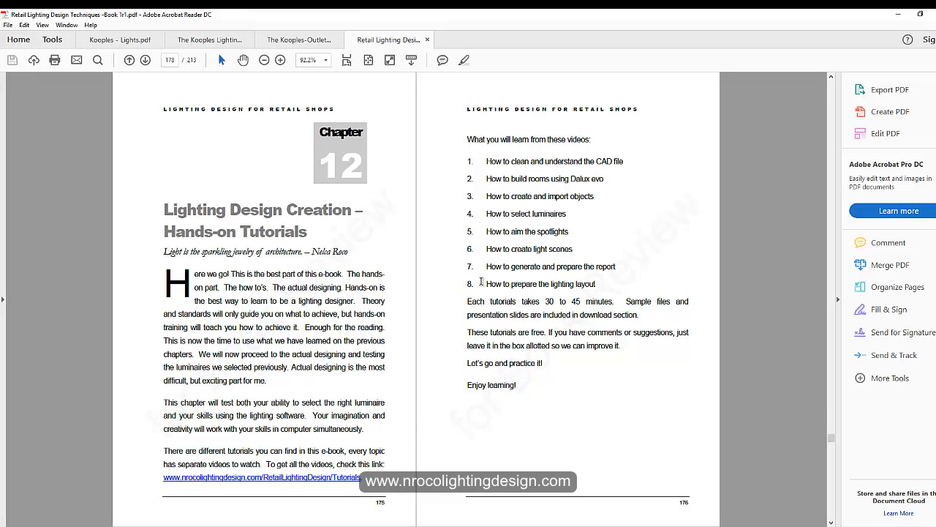
left_click(481, 197)
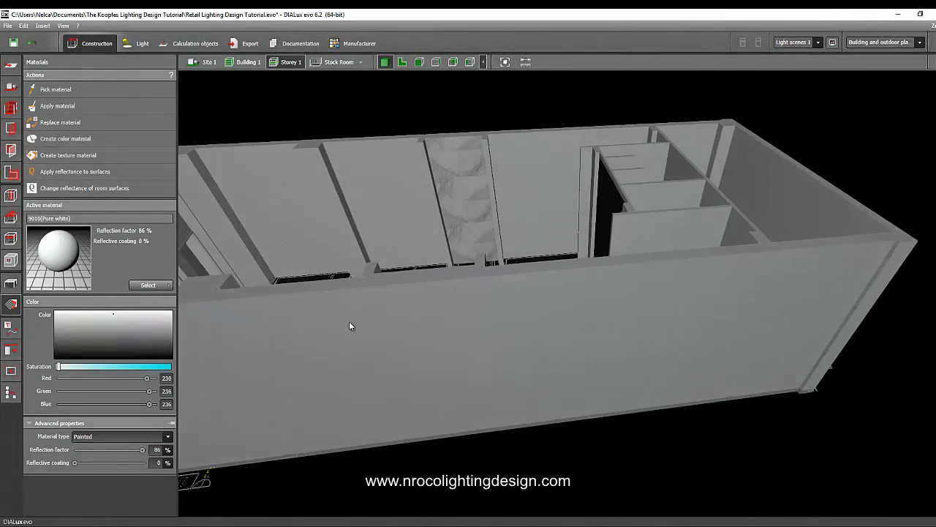
middle_click_drag(349, 322, 511, 308)
right_click_drag(445, 322, 342, 426)
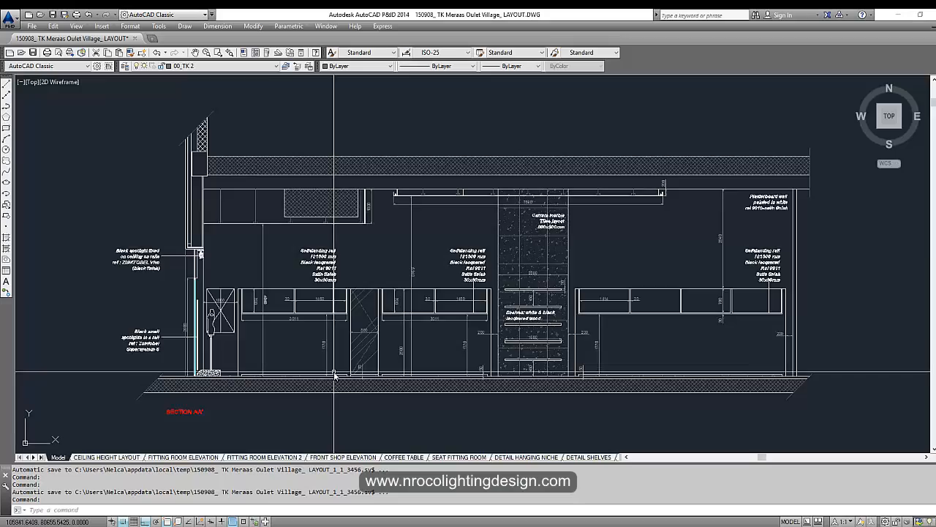
Step: Switch to the AutoCAD shop drawing and survey the sections, cash desk and furniture details
scroll(334, 344, "down", 6)
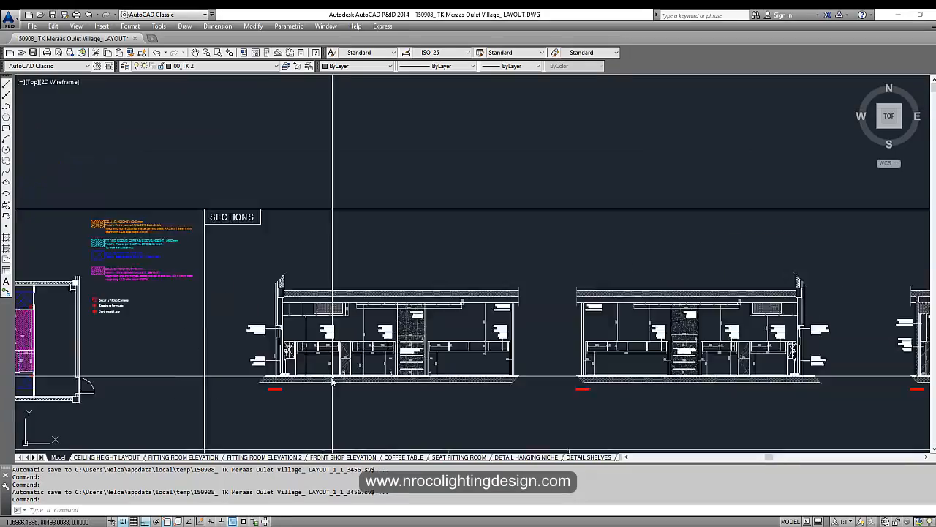
scroll(457, 348, "up", 6)
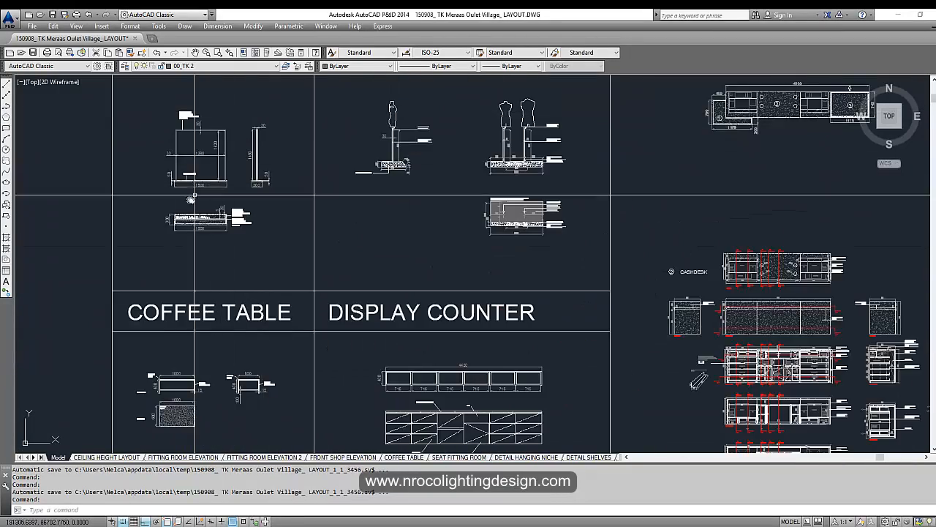
scroll(537, 276, "down", 6)
scroll(508, 256, "up", 4)
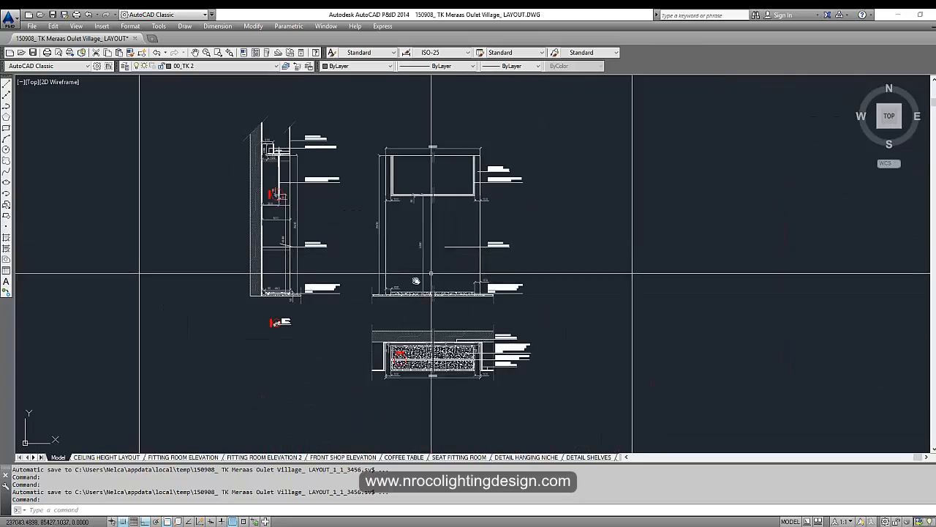
scroll(415, 280, "down", 1)
mouse_move(359, 266)
middle_mouse_down()
mouse_move(564, 243)
mouse_move(720, 240)
middle_mouse_up()
mouse_move(114, 265)
middle_mouse_down()
mouse_move(526, 319)
mouse_move(183, 315)
middle_mouse_up()
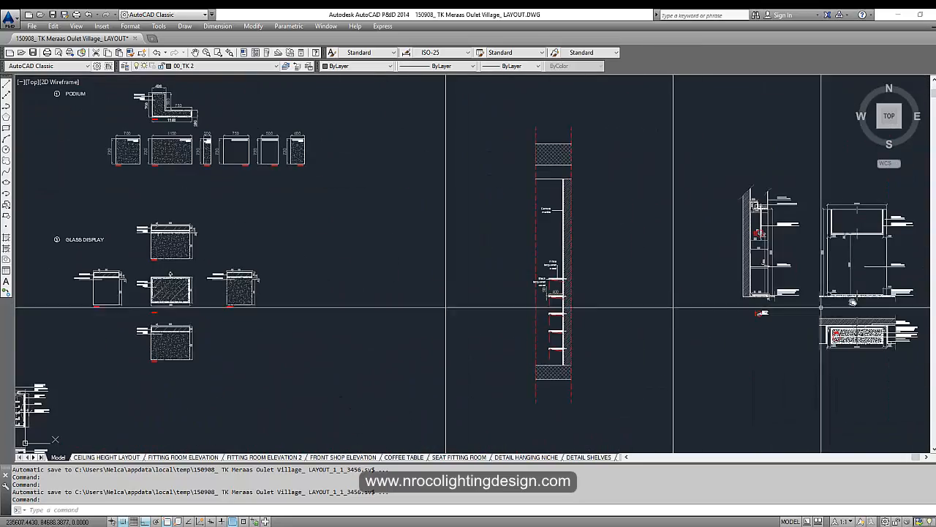
Step: Inspect the detail niche section around the hanging rail and the LED recess above it
scroll(618, 282, "up", 6)
middle_click_drag(618, 282, 615, 292)
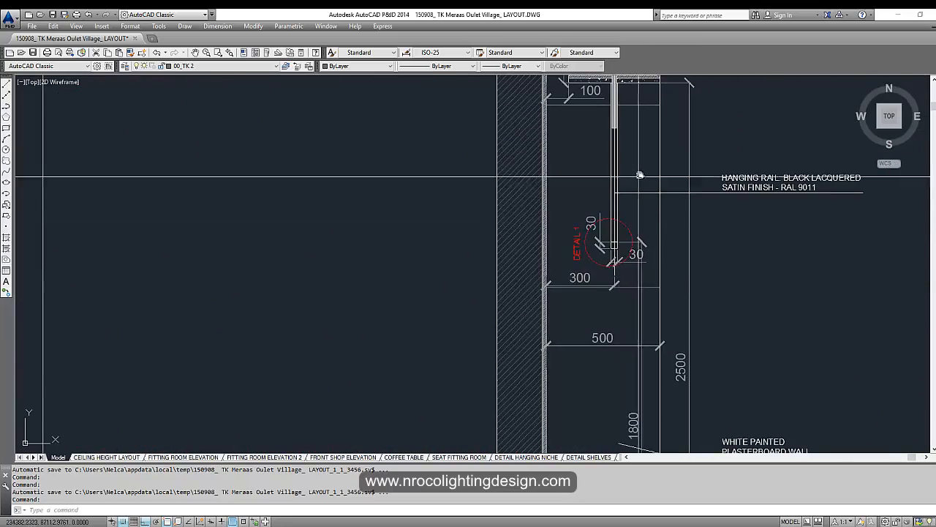
middle_click_drag(627, 117, 569, 209)
scroll(515, 154, "up", 4)
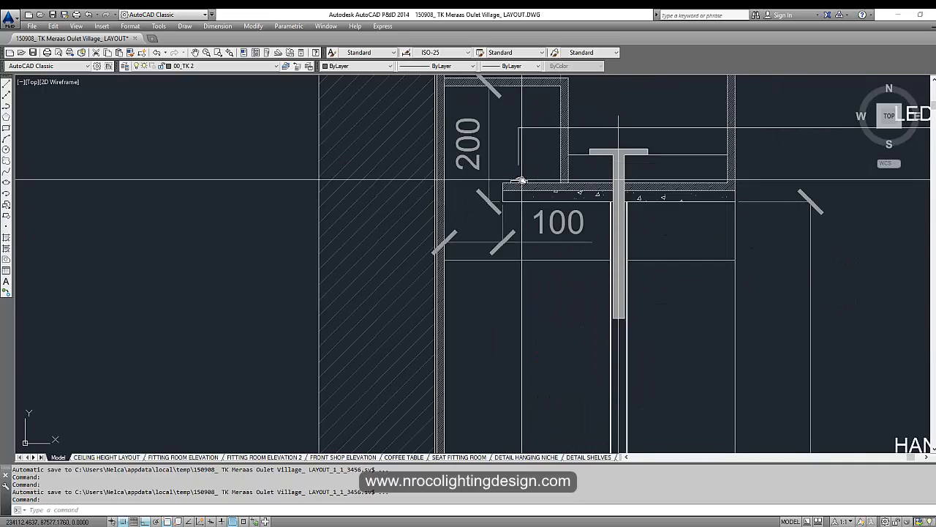
scroll(521, 182, "down", 5)
scroll(676, 215, "down", 4)
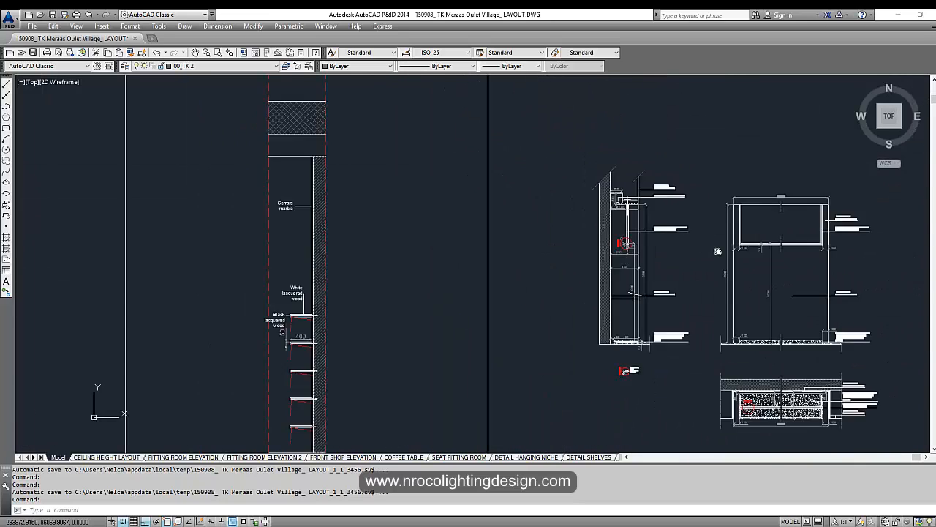
Step: Inspect the detail shelves section, checking the shelf profile and the light position at the shelf's front edge
middle_click_drag(717, 251, 853, 209)
middle_click_drag(318, 253, 532, 243)
scroll(695, 338, "up", 6)
scroll(515, 158, "up", 8)
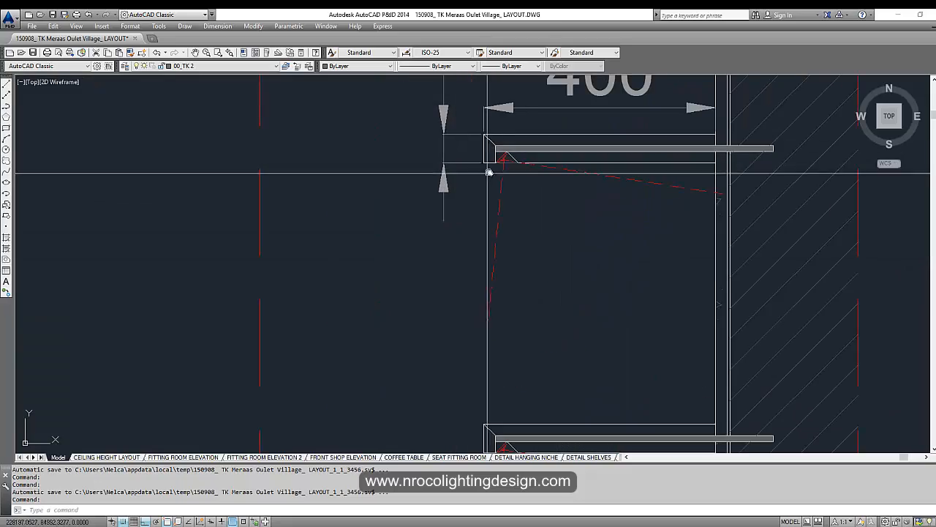
scroll(490, 275, "down", 8)
scroll(490, 274, "down", 8)
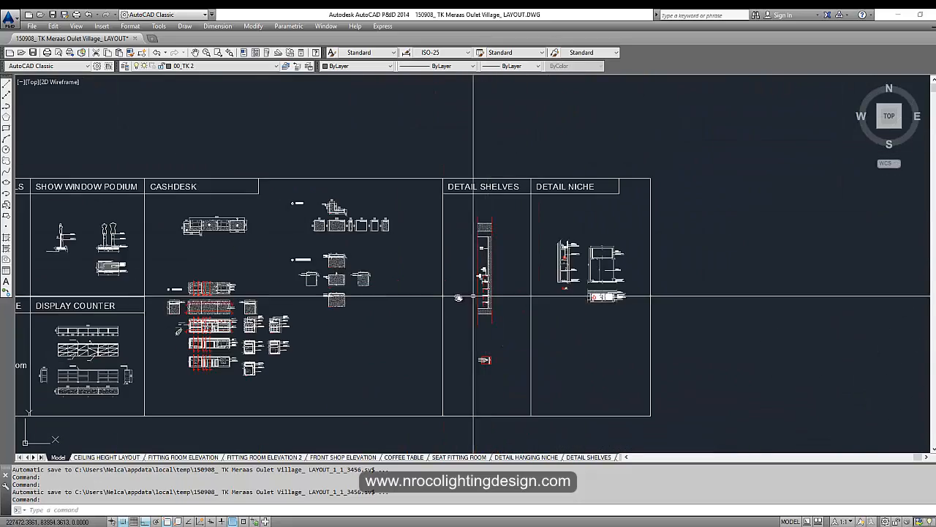
Step: Examine the shopfront section with the entrance doors and show window mannequins
middle_click_drag(356, 307, 608, 247)
mouse_move(286, 274)
middle_mouse_down()
mouse_move(451, 248)
mouse_move(496, 275)
middle_mouse_up()
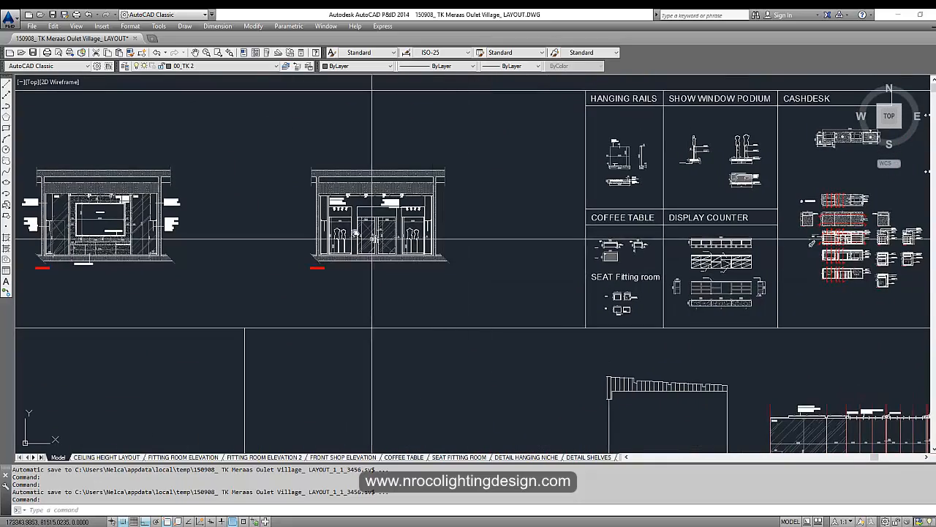
scroll(349, 235, "up", 4)
middle_click_drag(368, 260, 364, 292)
scroll(377, 331, "down", 3)
Step: Review the coffee table, fitting room seat and display counter details, plus the elevations drawn below them
middle_click_drag(627, 377, 278, 332)
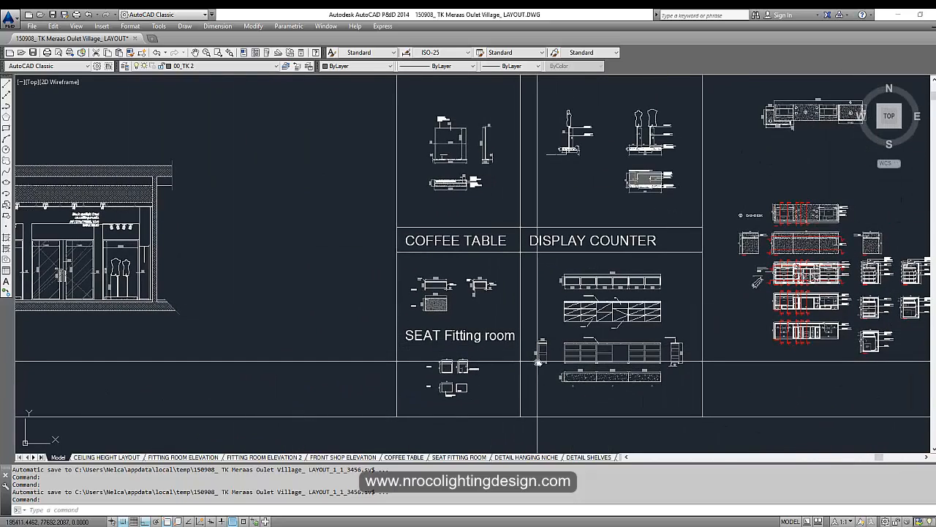
middle_click_drag(601, 379, 362, 354)
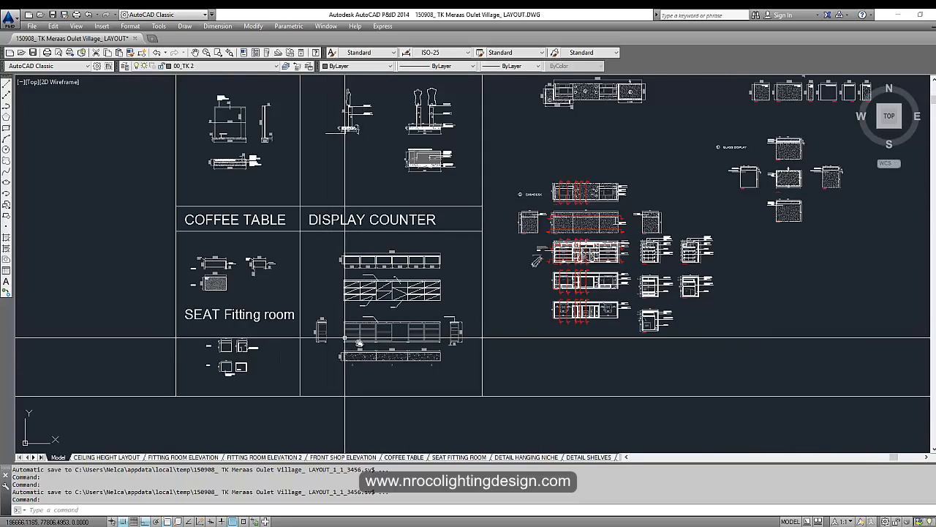
middle_click_drag(277, 343, 493, 320)
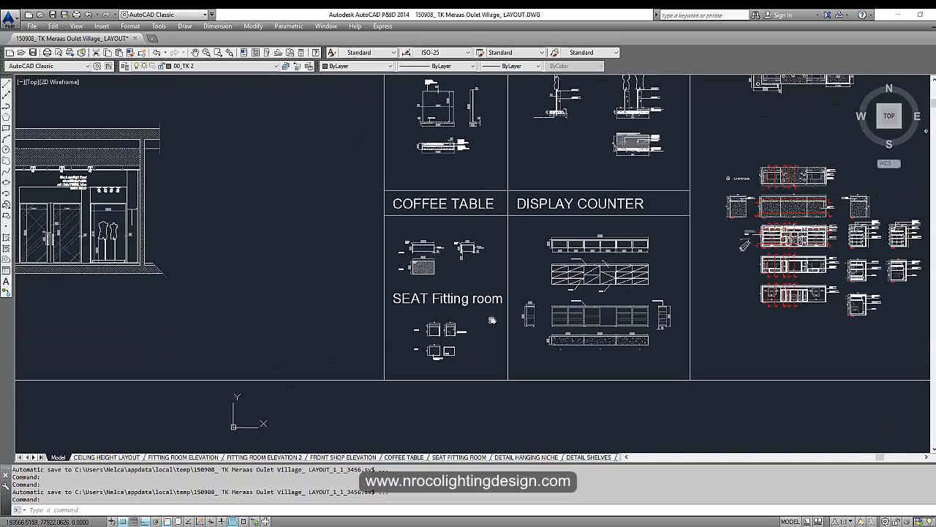
scroll(466, 330, "down", 2)
middle_click_drag(283, 319, 641, 278)
middle_click_drag(583, 294, 565, 287)
middle_click_drag(809, 358, 410, 258)
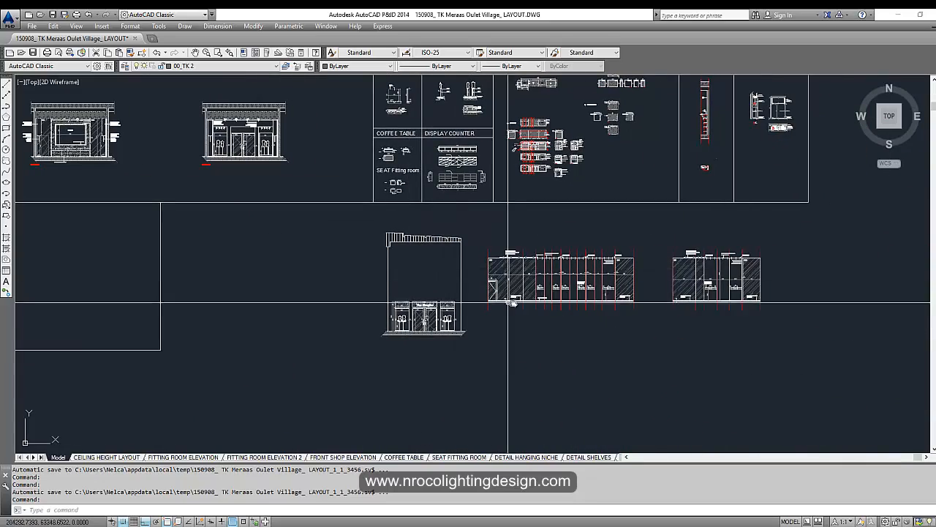
scroll(511, 300, "up", 1)
scroll(343, 298, "down", 2)
Step: Survey the general, floor, ceiling height, section and electrical layout plans
middle_click_drag(110, 259, 712, 286)
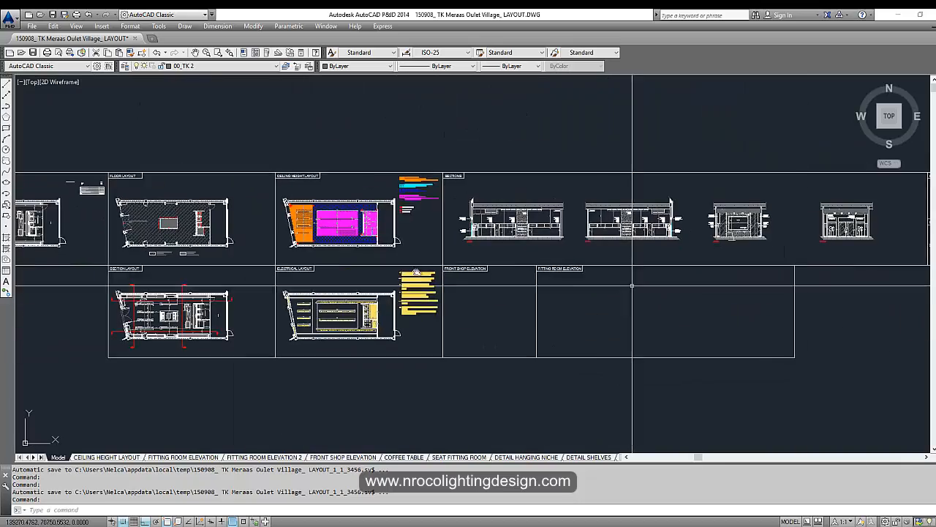
middle_click_drag(308, 274, 599, 270)
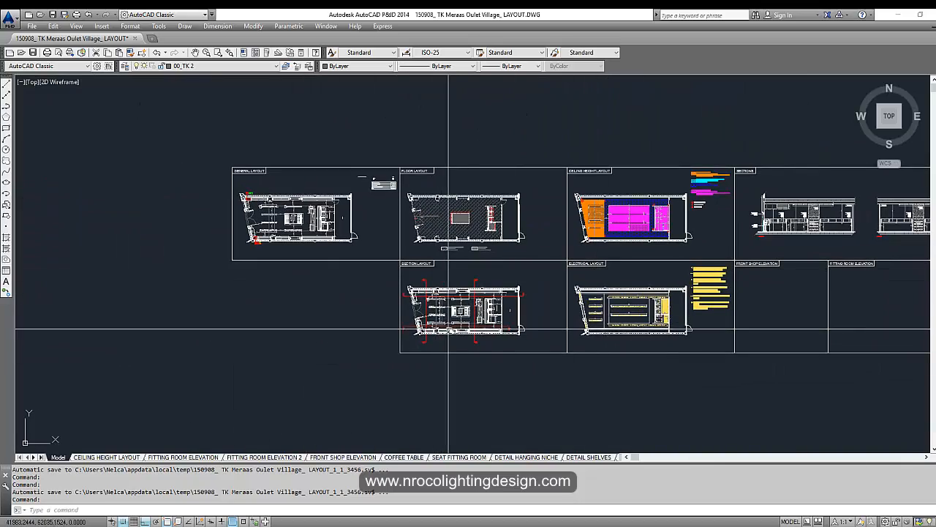
scroll(448, 331, "up", 3)
scroll(456, 333, "down", 2)
middle_click_drag(475, 276, 427, 319)
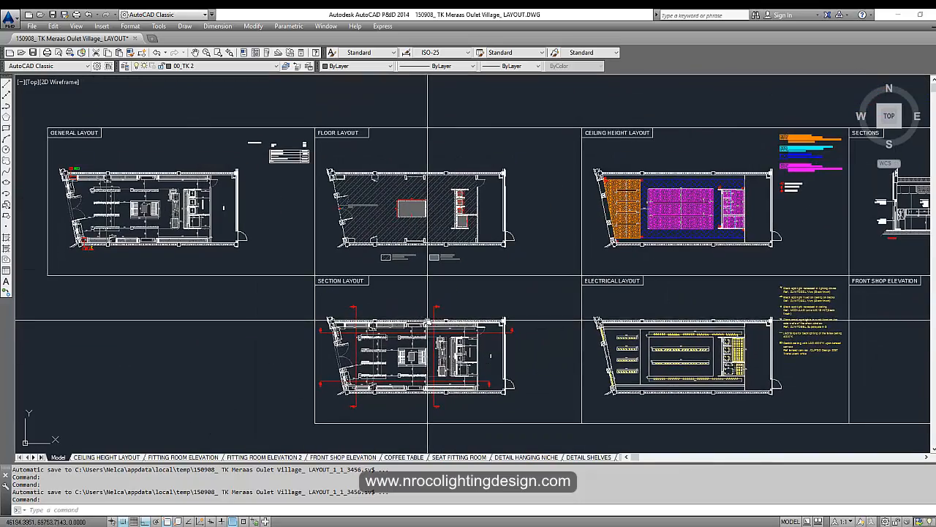
middle_click_drag(267, 242, 432, 279)
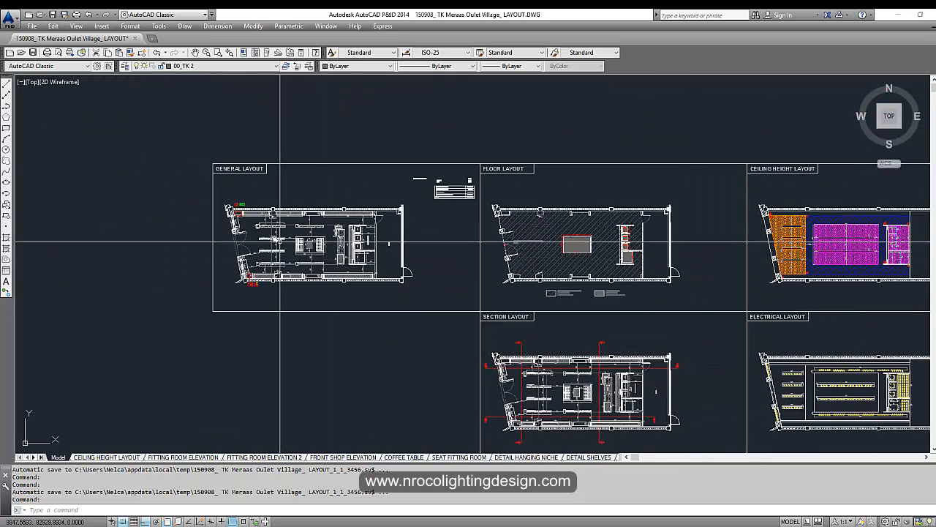
Step: Examine the furniture arrangement in the general layout plan, from the show windows to the stock room
scroll(275, 242, "up", 2)
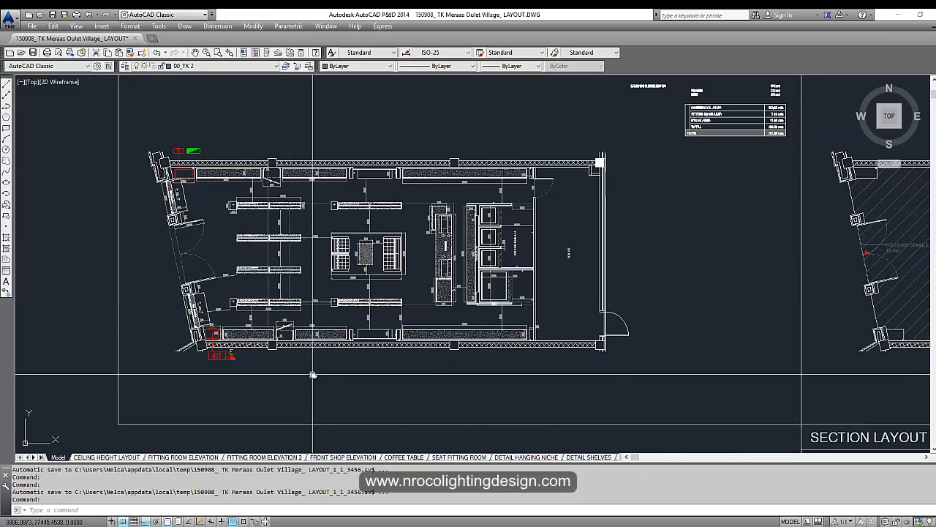
middle_click_drag(435, 331, 366, 337)
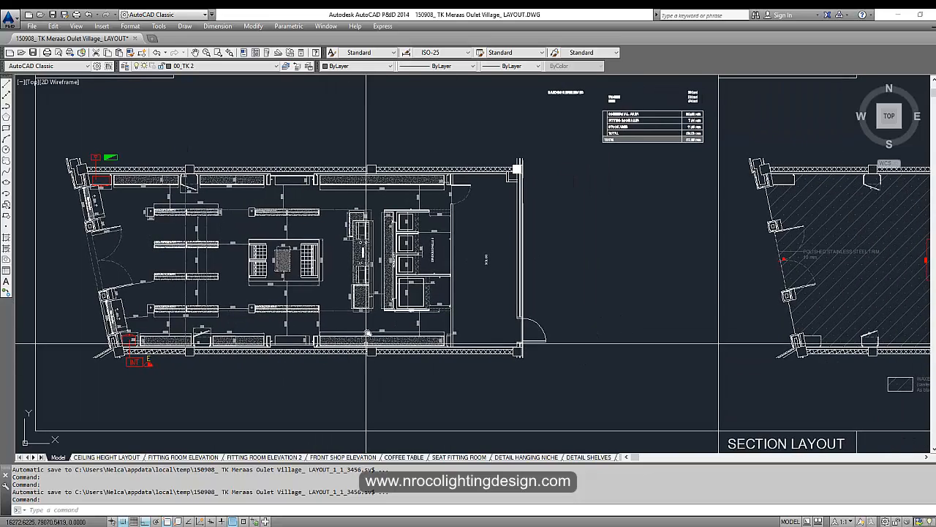
scroll(395, 260, "down", 2)
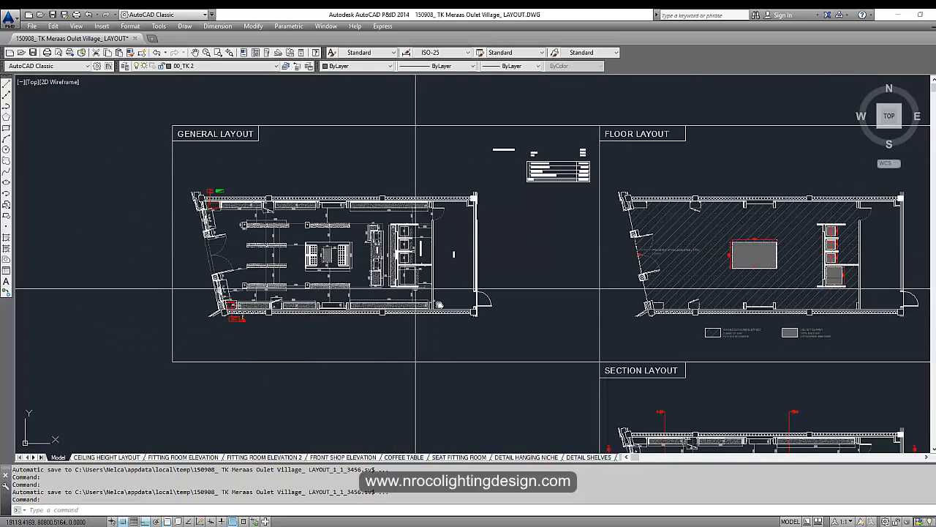
mouse_move(328, 289)
middle_mouse_down()
mouse_move(466, 316)
mouse_move(287, 319)
middle_mouse_up()
scroll(466, 316, "up", 2)
scroll(395, 332, "down", 5)
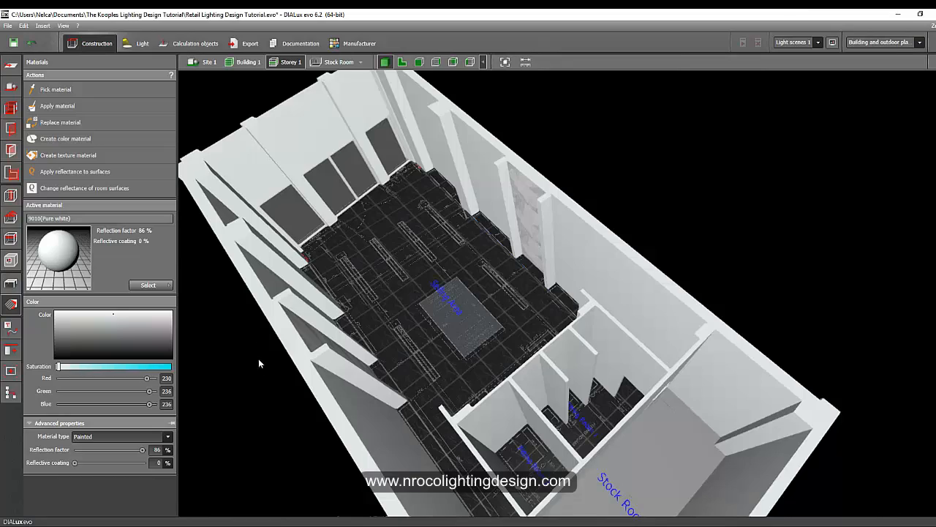
Step: Inspect the selling area, fitting rooms and stock room from several angles in the 3D model
left_click_drag(258, 363, 481, 369)
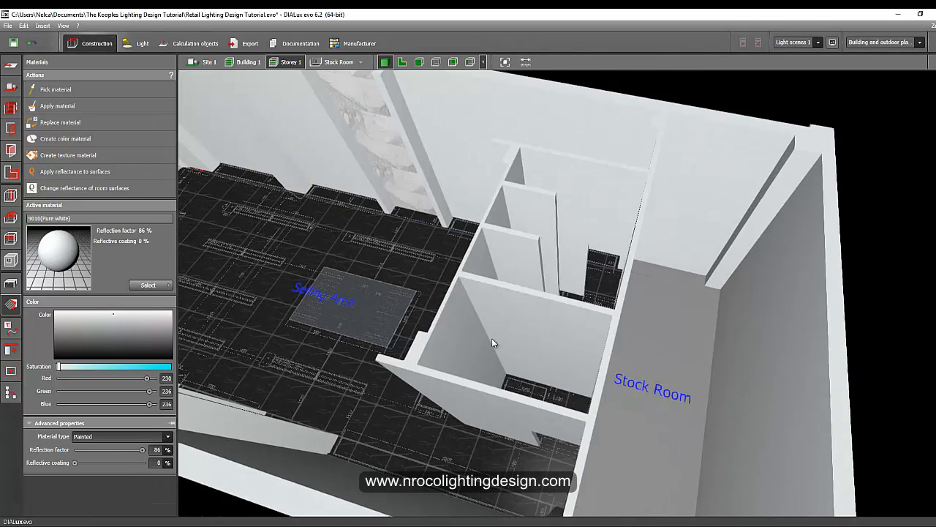
left_click(544, 244)
middle_click_drag(241, 260, 419, 274)
right_click_drag(419, 275, 440, 311)
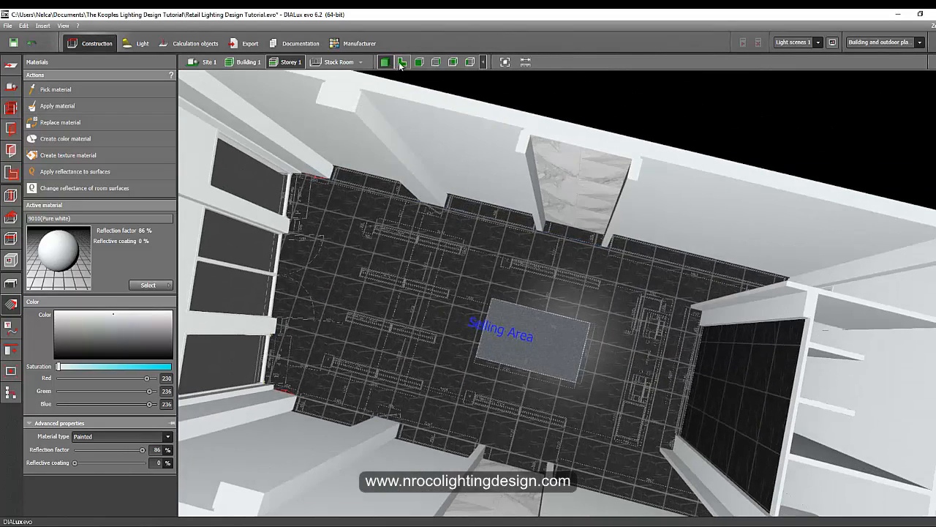
Step: Show Storey 1 in floor plan view and bring up the Furniture and objects tools
left_click(402, 63)
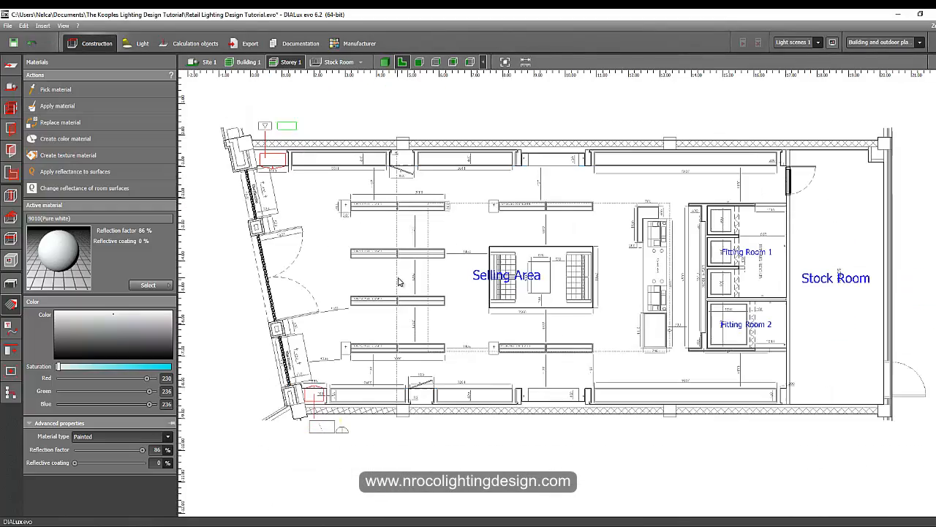
left_click(9, 287)
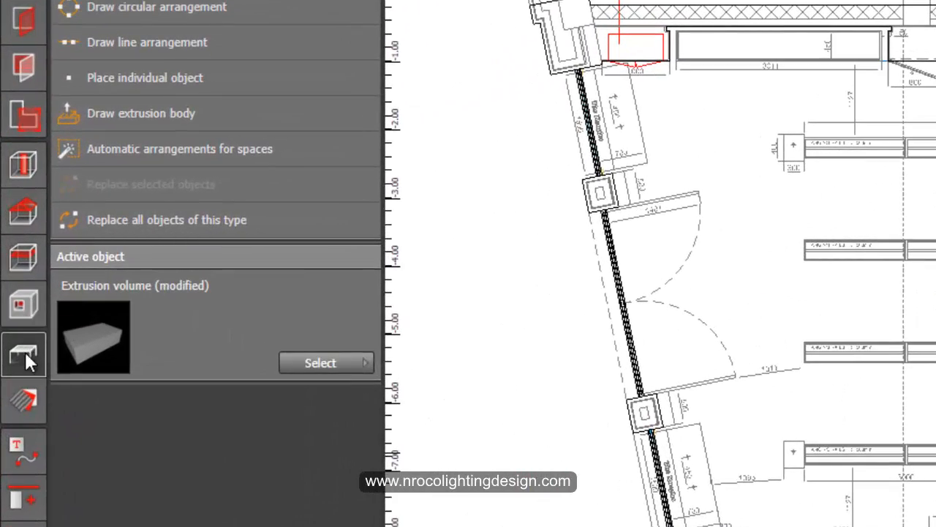
left_click(24, 398)
left_click(24, 351)
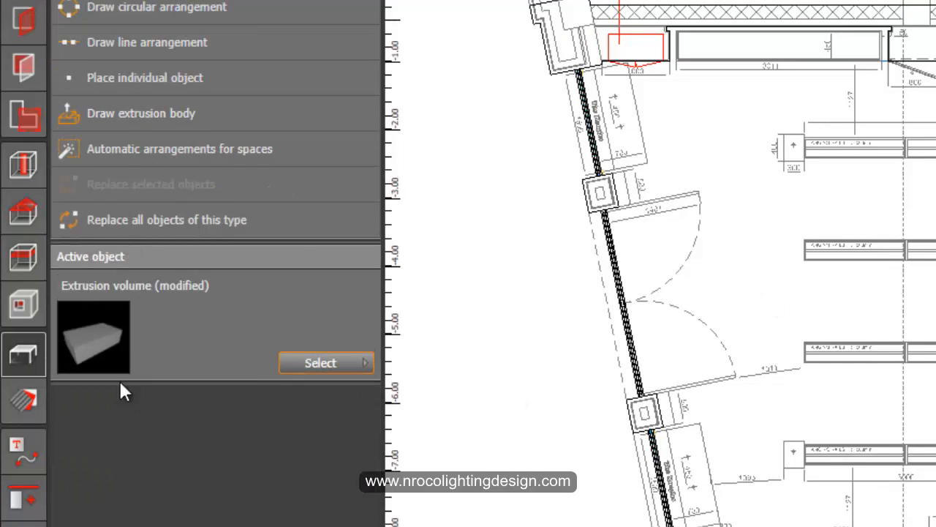
Step: Examine the dimensioned hanging rails, seating area, cash desk and fitting rooms in the storey's floor plan
scroll(702, 388, "up", 2)
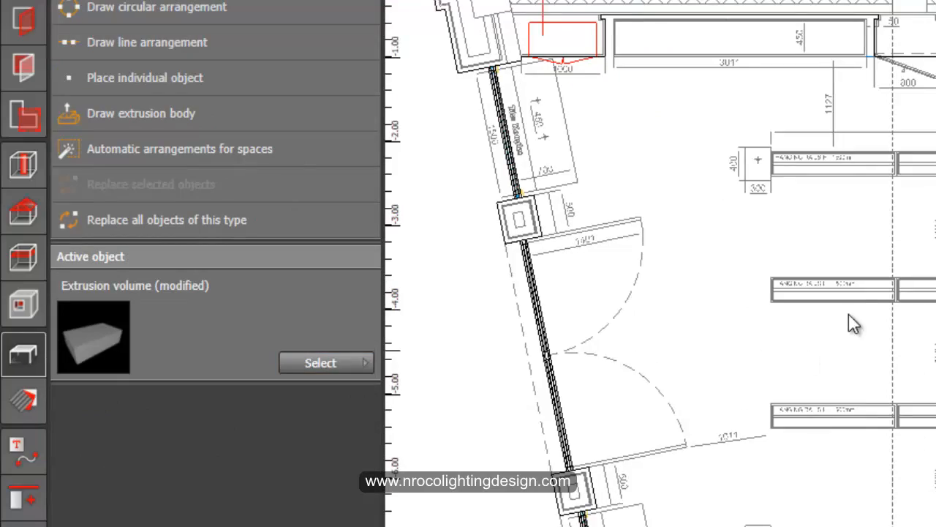
scroll(883, 234, "up", 3)
scroll(895, 30, "up", 4)
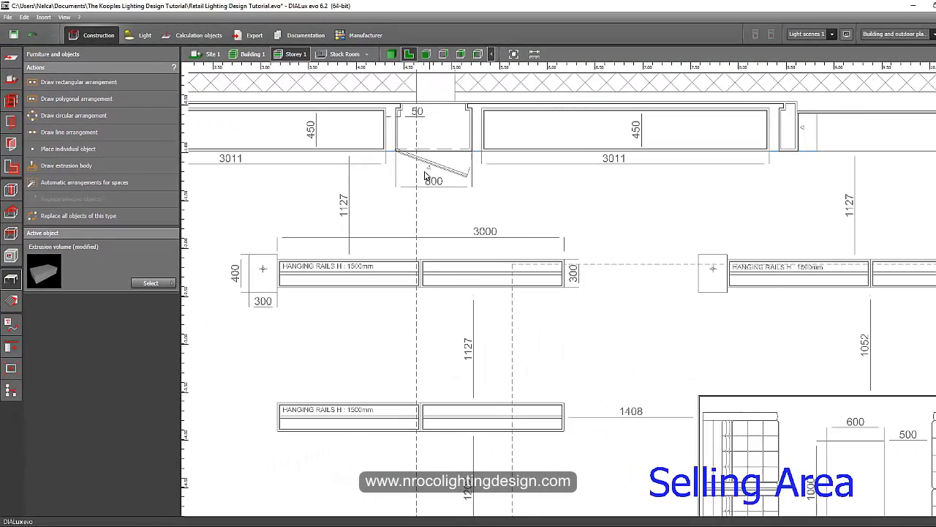
scroll(415, 176, "up", 5)
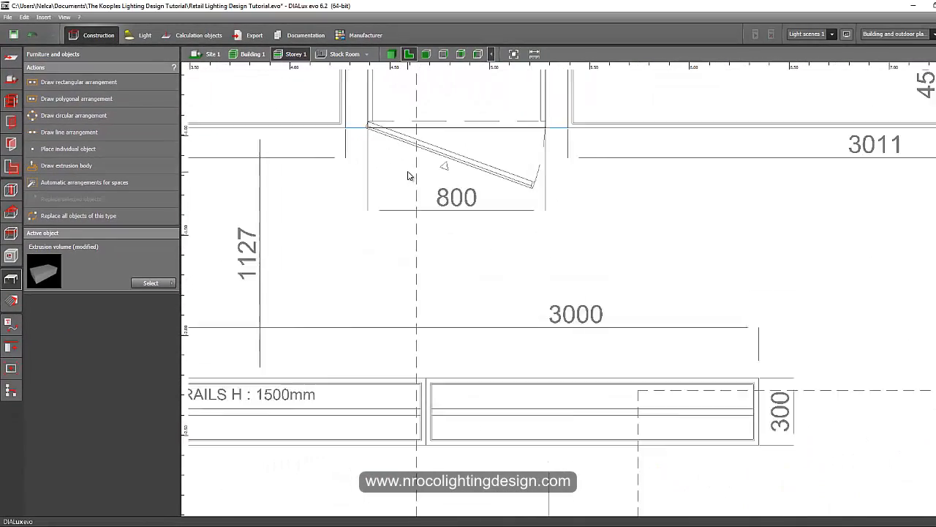
scroll(408, 177, "down", 5)
middle_click_drag(672, 378, 235, 250)
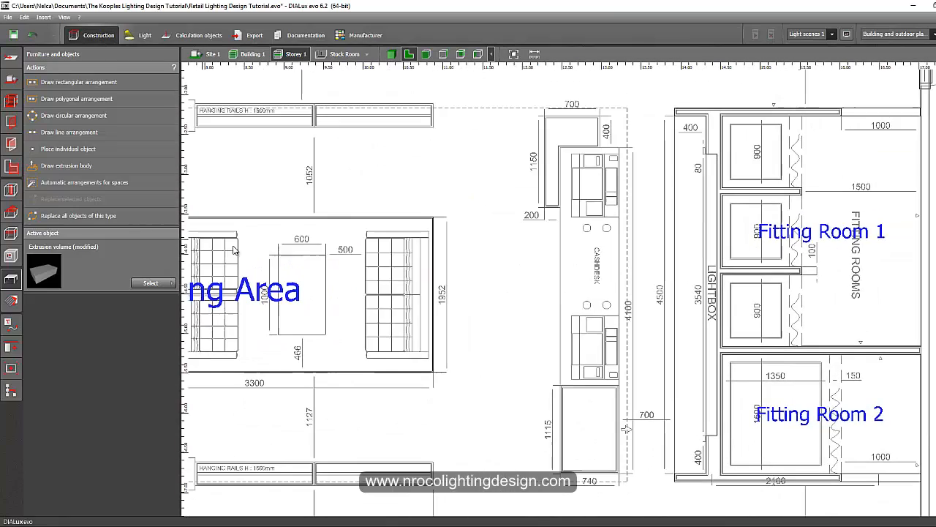
scroll(795, 135, "up", 2)
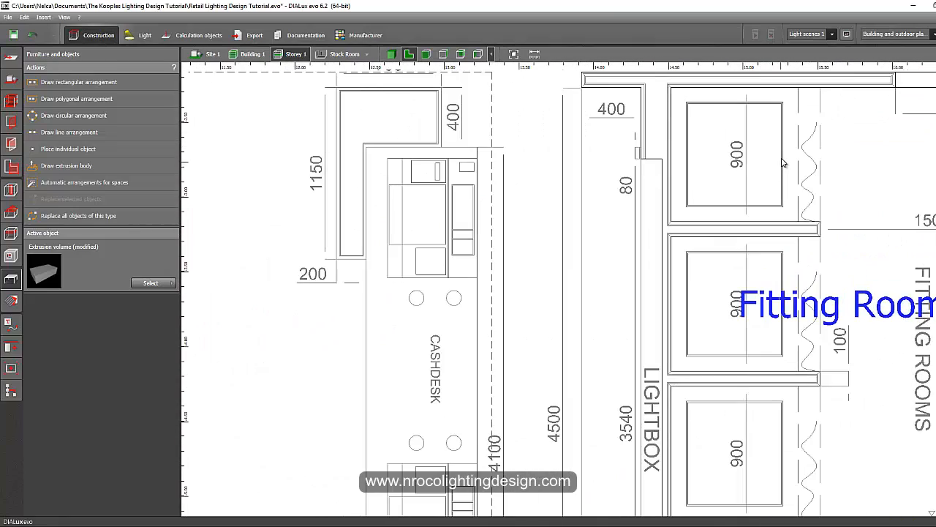
scroll(784, 166, "up", 2)
scroll(777, 173, "down", 2)
scroll(773, 177, "up", 2)
scroll(771, 179, "down", 3)
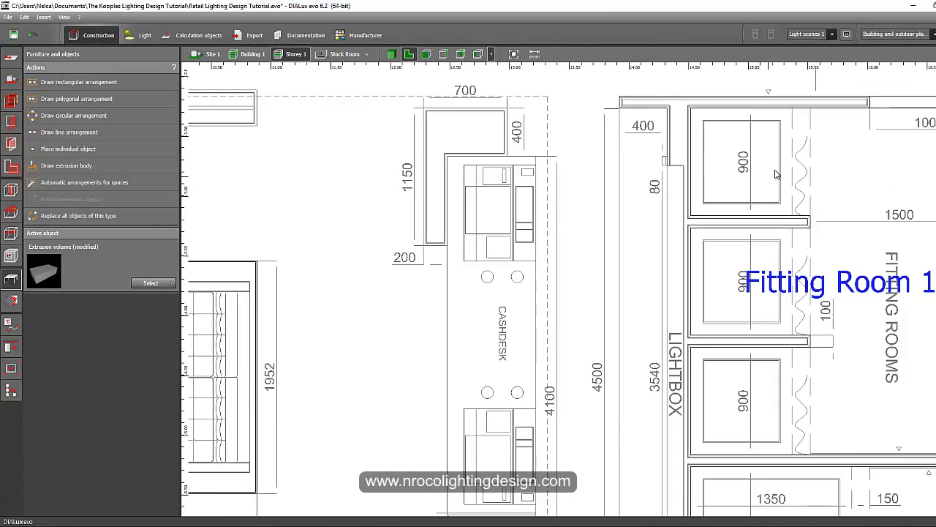
scroll(776, 174, "down", 3)
middle_click_drag(690, 311, 519, 244)
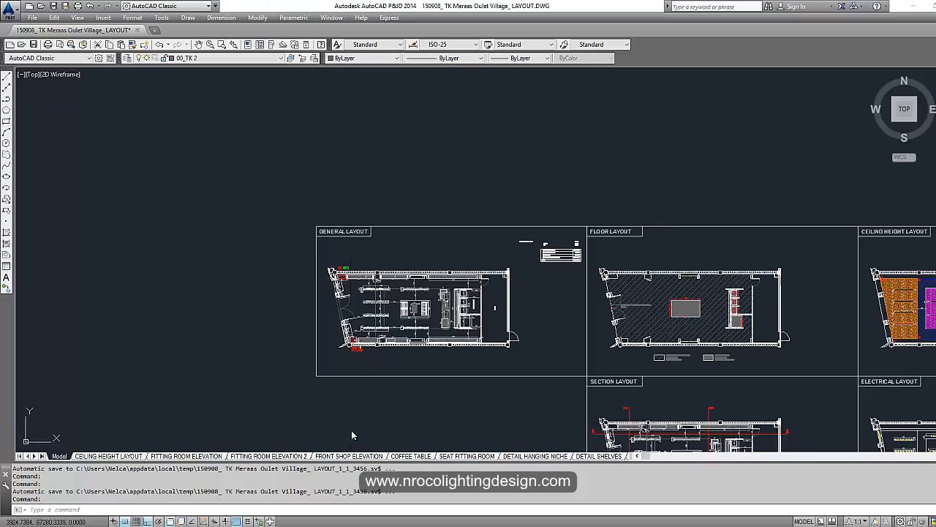
Step: Switch to the AutoCAD drawing and examine the floor layout's carpet areas and trims in the selling area and fitting rooms
scroll(365, 359, "down", 3)
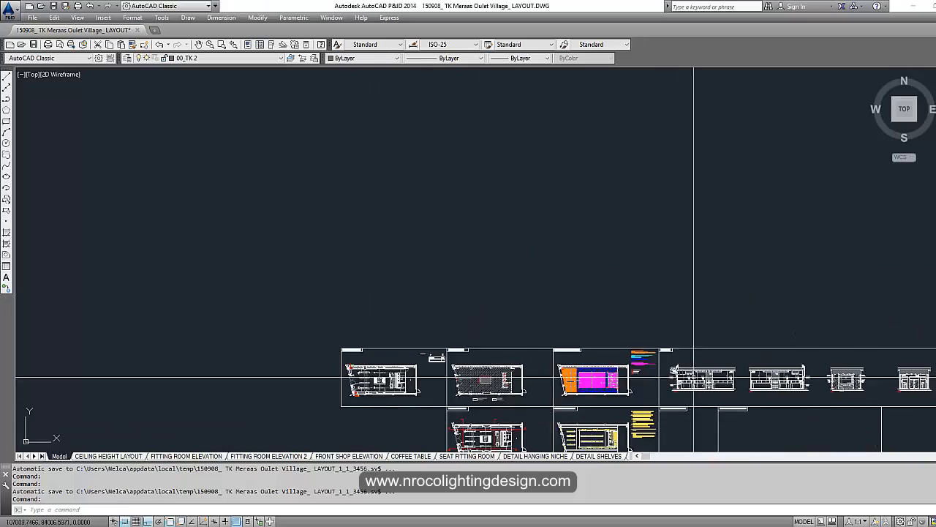
scroll(366, 359, "up", 5)
scroll(365, 358, "down", 6)
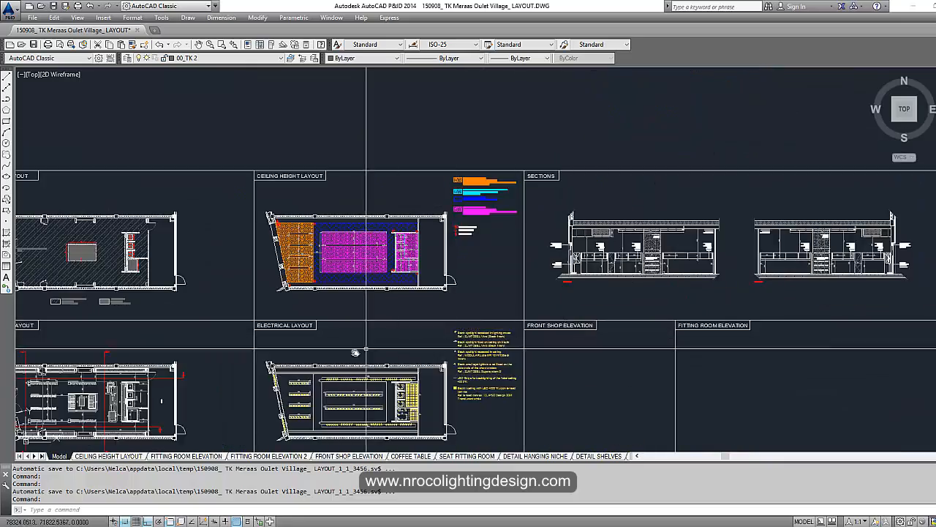
scroll(189, 248, "up", 2)
scroll(189, 248, "down", 2)
scroll(317, 241, "up", 6)
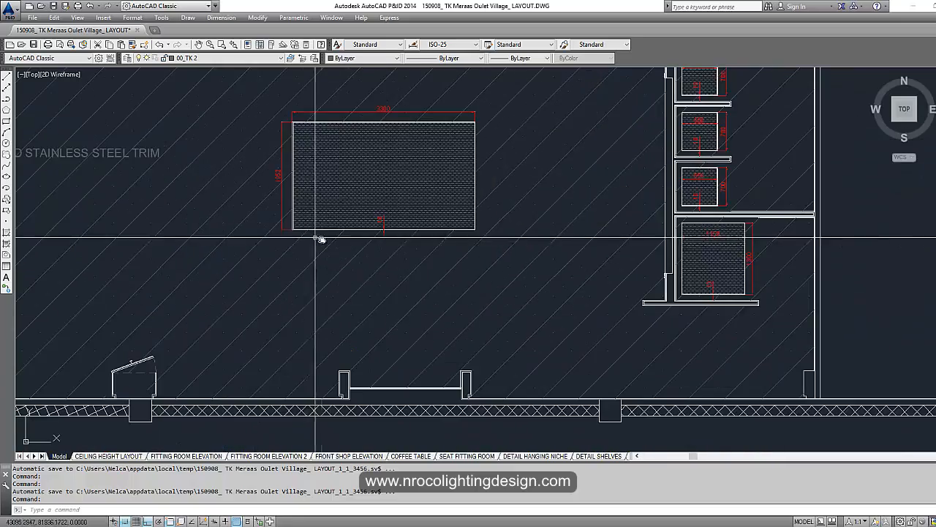
scroll(398, 266, "up", 2)
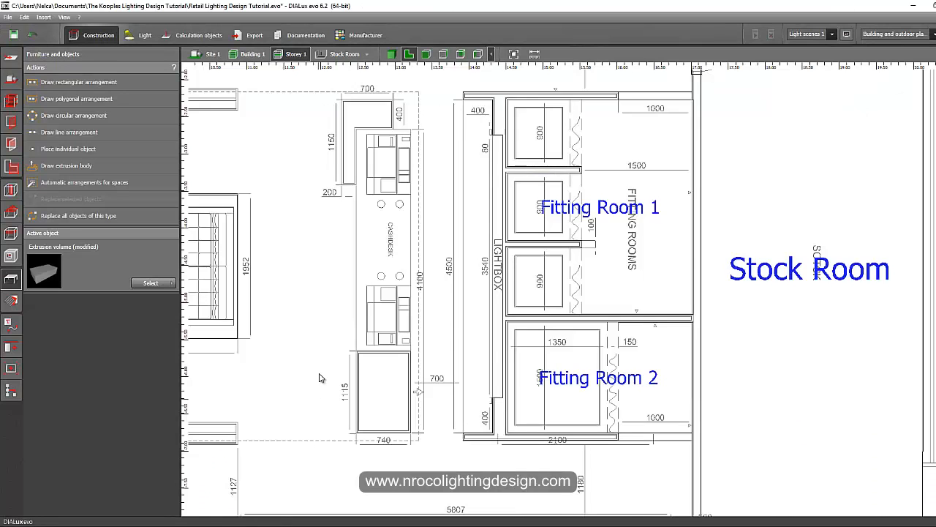
Step: Back in DIALux evo, draw a 0.650 × 0.700 m extrusion body along the outer outline in Fitting Room 1's first cubicle, 0.001 m high
scroll(321, 377, "up", 4)
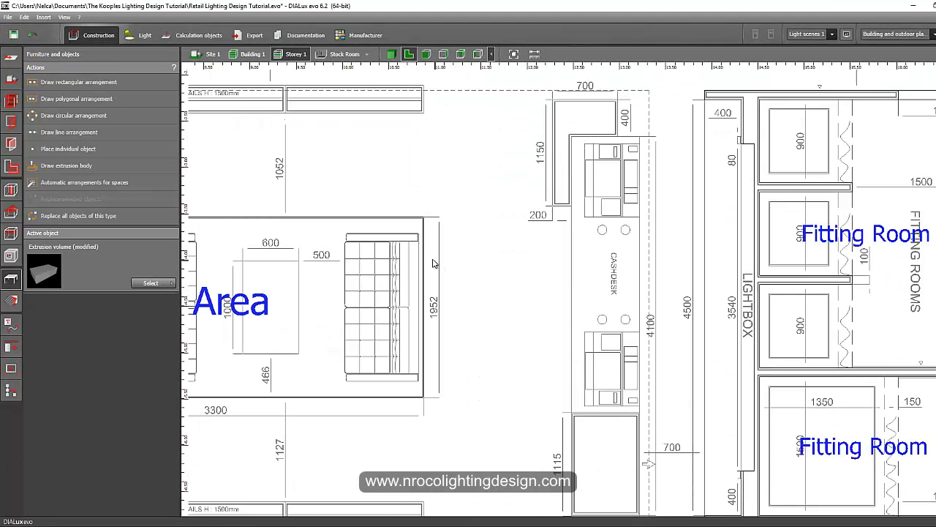
left_click(71, 168)
scroll(486, 168, "up", 6)
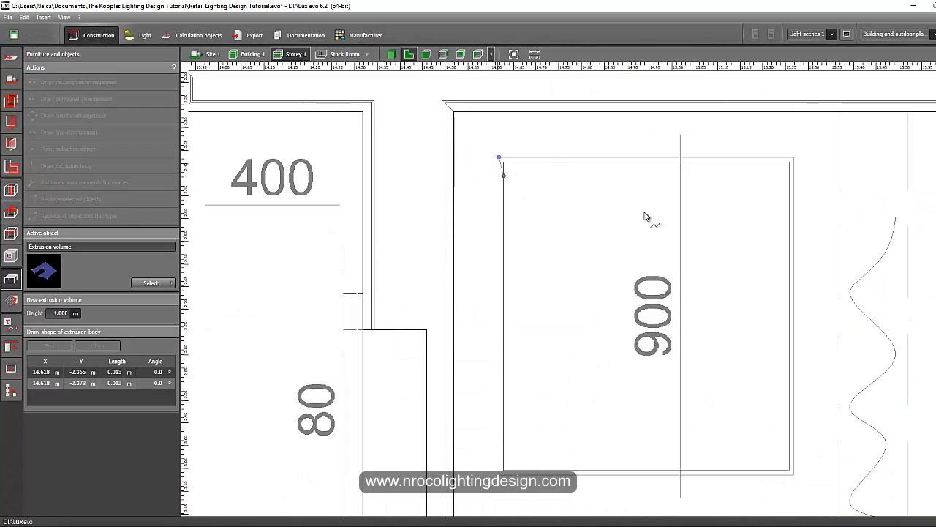
left_click(796, 158)
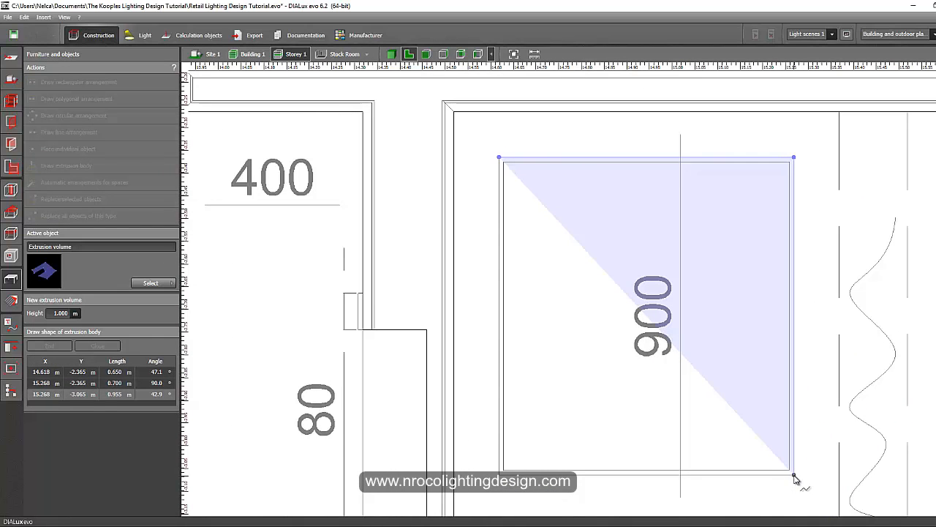
left_click(794, 475)
right_click(532, 401)
left_click(558, 408)
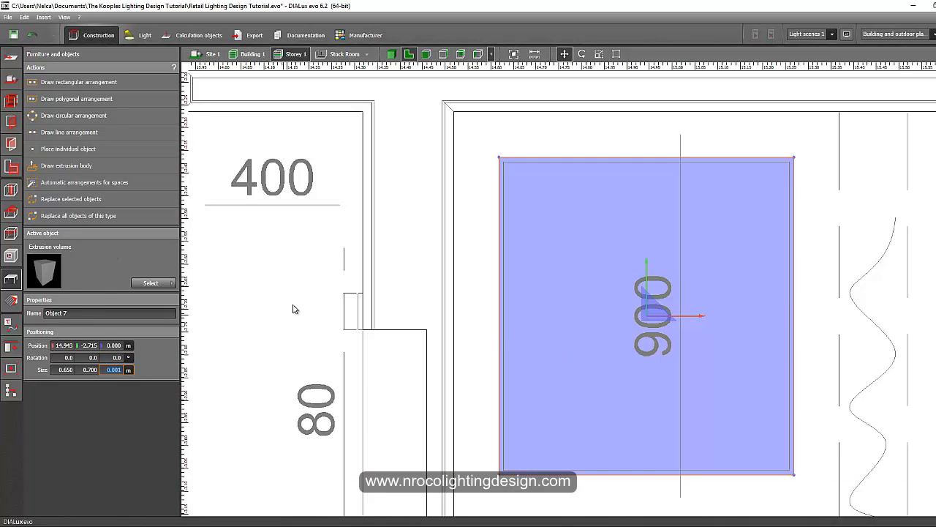
Step: Pick the 7001 (Silver grey) material from the trim around the Selling Area carpet and display Fitting Room 1 in 3D
scroll(295, 333, "down", 4)
middle_click_drag(269, 333, 527, 160)
left_click(392, 55)
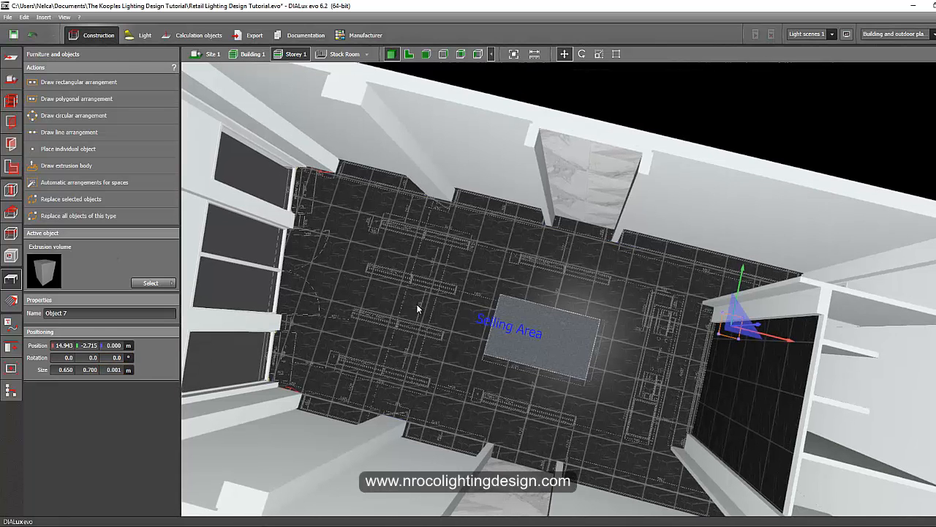
left_click(344, 56)
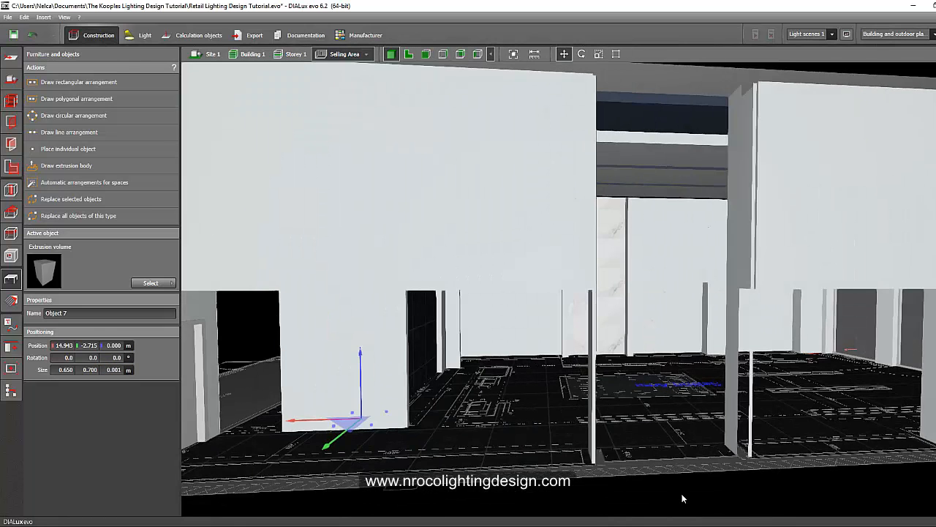
left_click(682, 496)
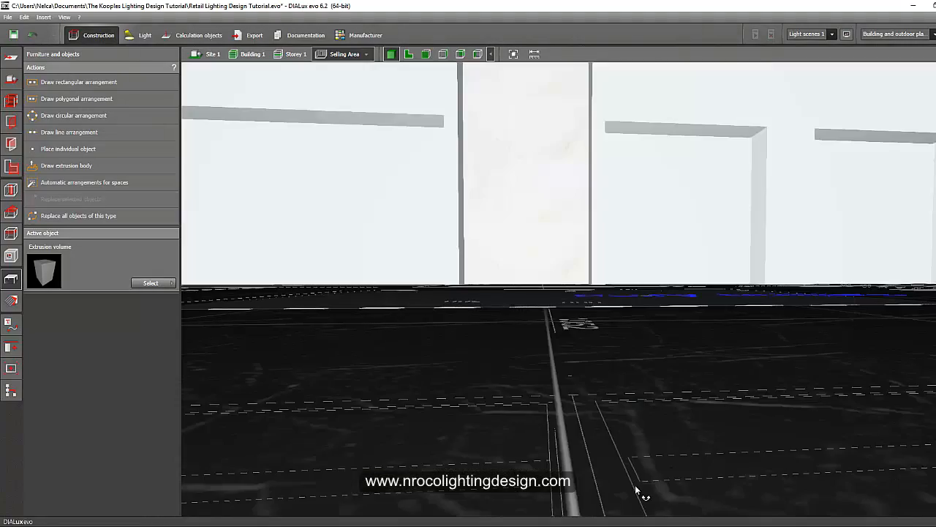
left_click_drag(642, 495, 79, 285)
left_click(12, 301)
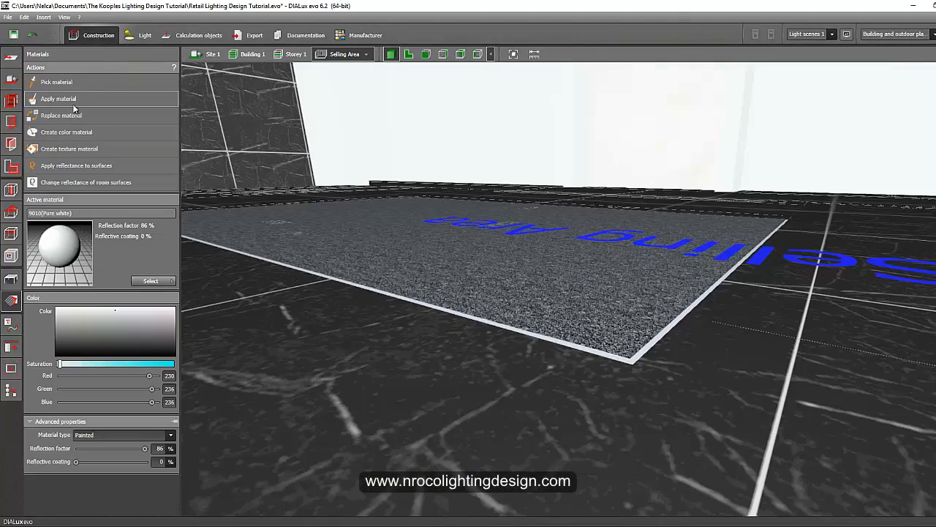
left_click(563, 342)
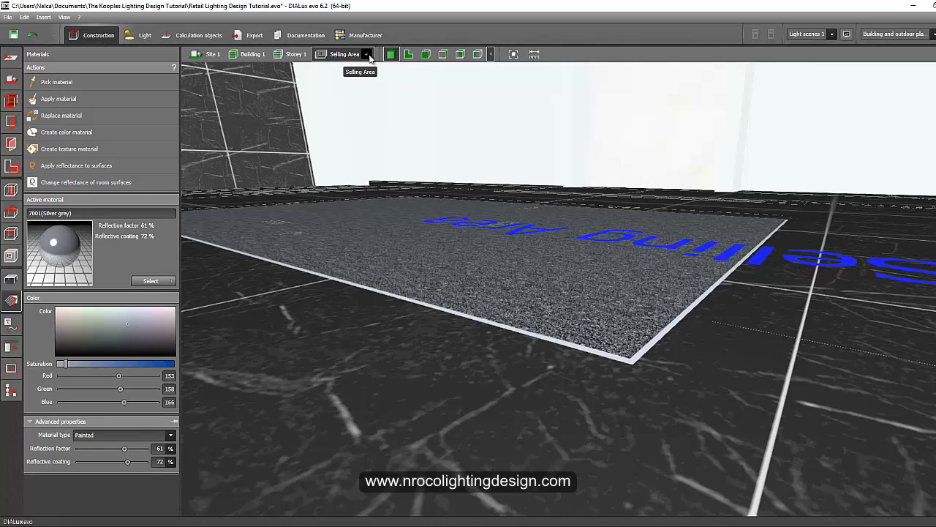
left_click(386, 79)
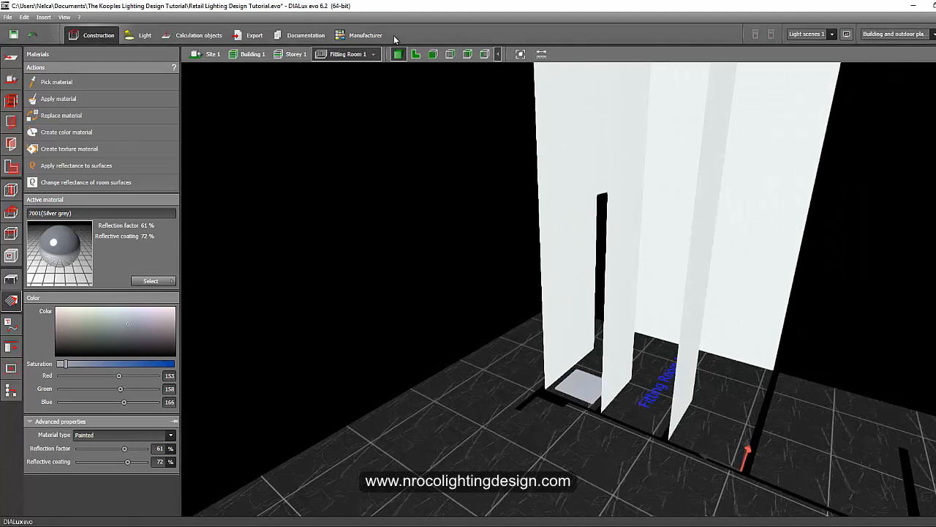
Step: Duplicate the first cubicle's thin extrusion body in place in the Storey 1 floor plan
left_click(416, 54)
left_click(295, 54)
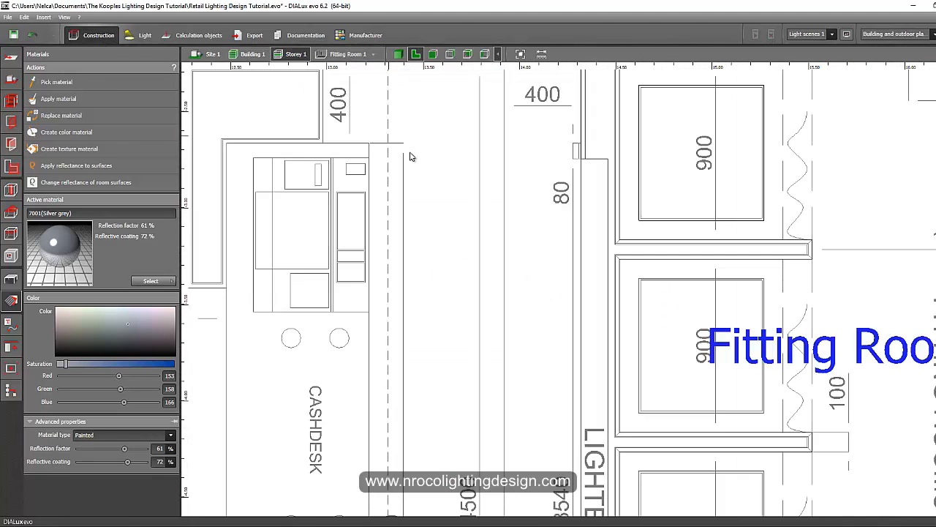
left_click(11, 278)
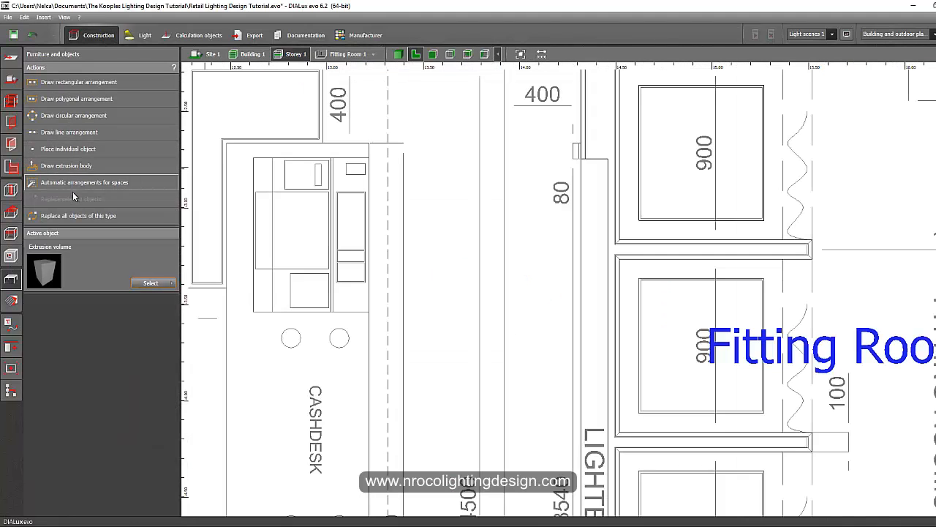
scroll(514, 178, "up", 3)
left_click(493, 192)
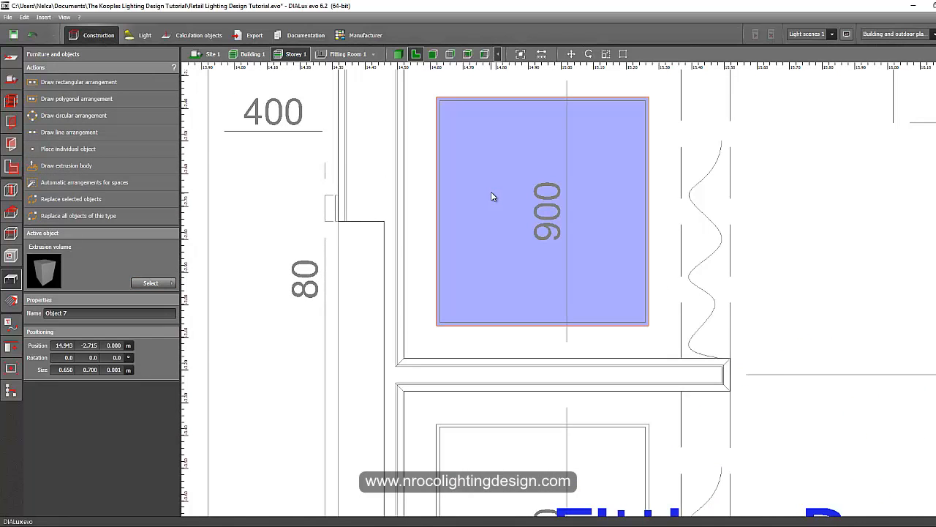
key("ctrl+v")
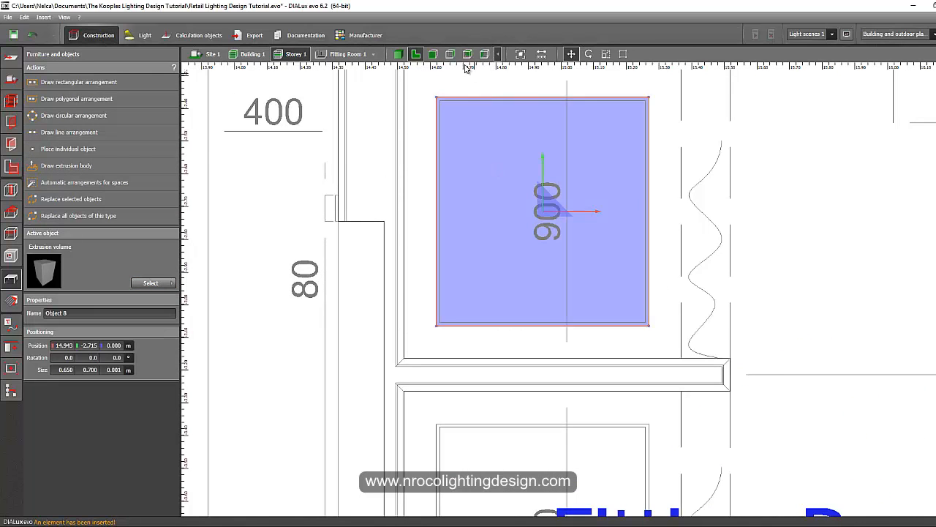
Step: Raise the duplicated extrusion body to a height position of 0.001 m in the elevation view
left_click(449, 54)
scroll(650, 235, "up", 10)
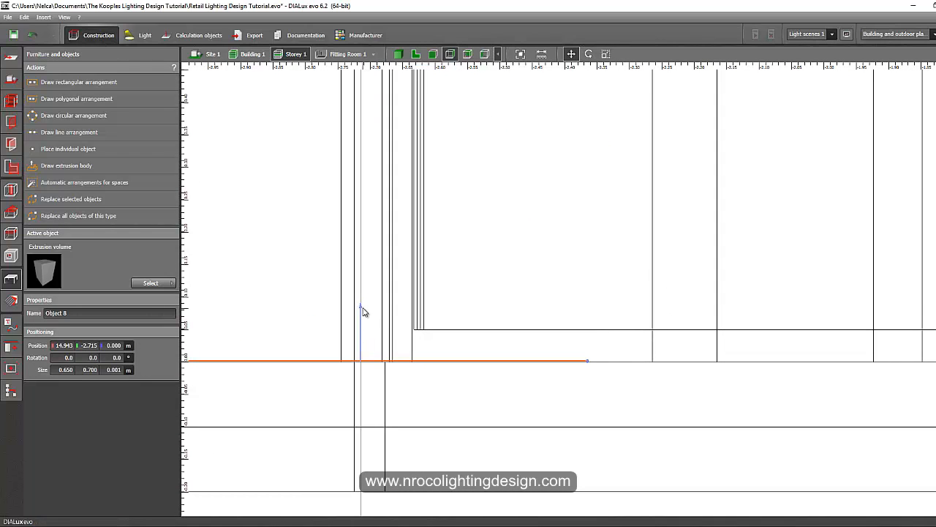
scroll(576, 360, "up", 5)
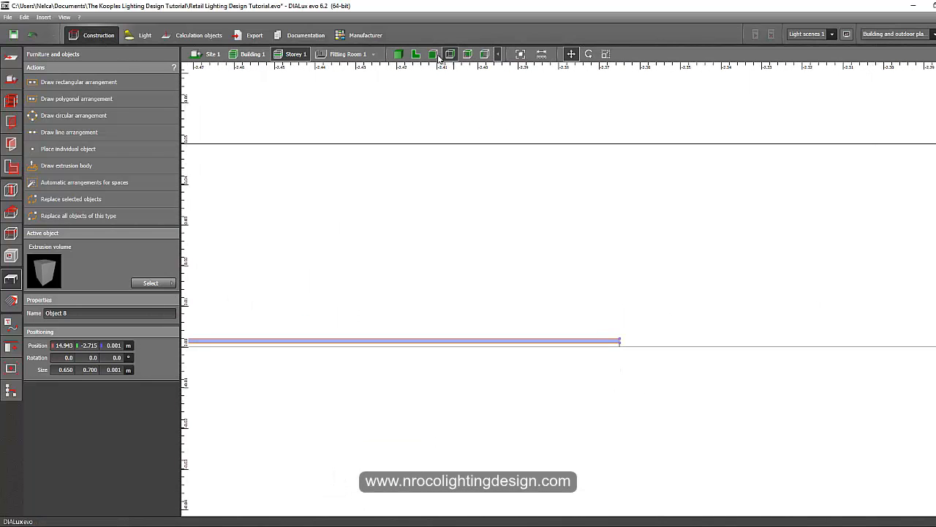
Step: Scale the raised duplicate to the inner outline of the first cubicle's carpet in the floor plan, making it 0.630 × 0.680 m
left_click(416, 53)
scroll(679, 124, "up", 3)
right_click(680, 125)
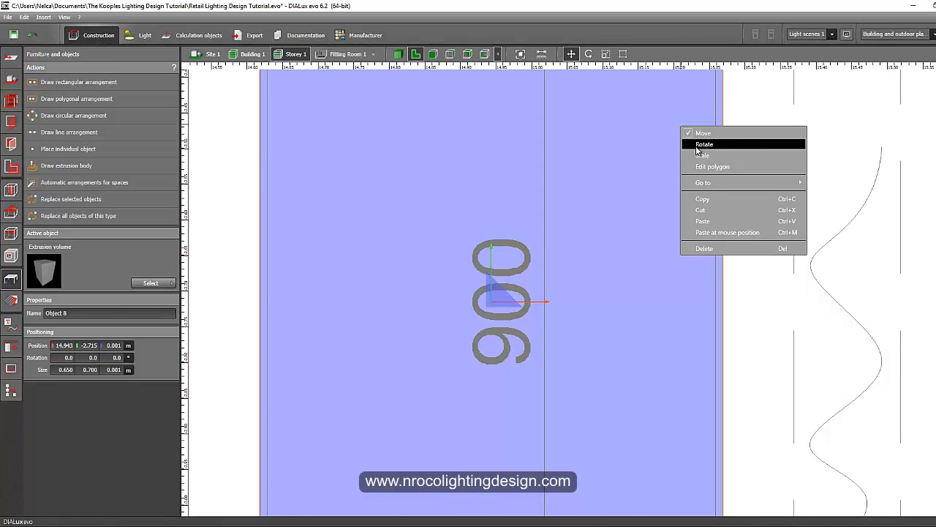
left_click(697, 157)
left_click_drag(721, 159, 716, 161)
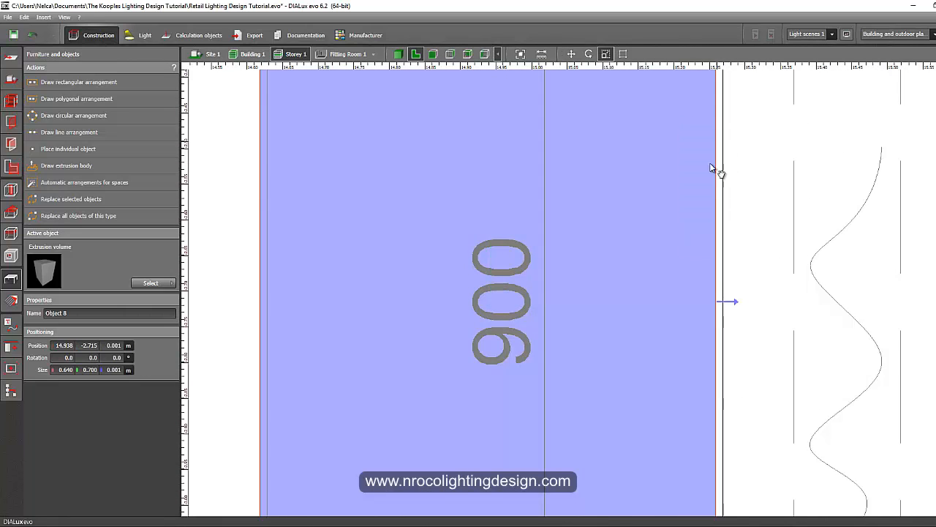
scroll(710, 167, "down", 3)
scroll(694, 131, "up", 3)
scroll(671, 131, "up", 2)
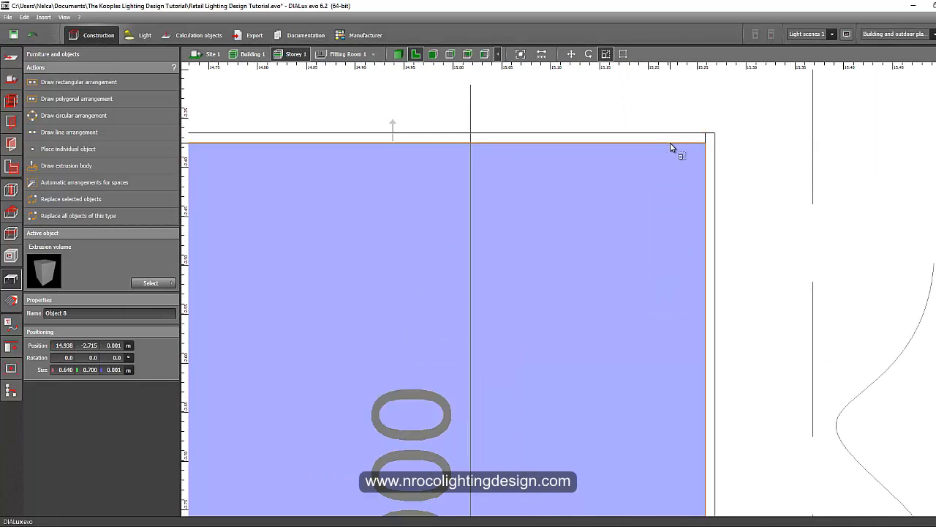
scroll(579, 125, "down", 2)
scroll(476, 224, "down", 1)
scroll(401, 259, "up", 2)
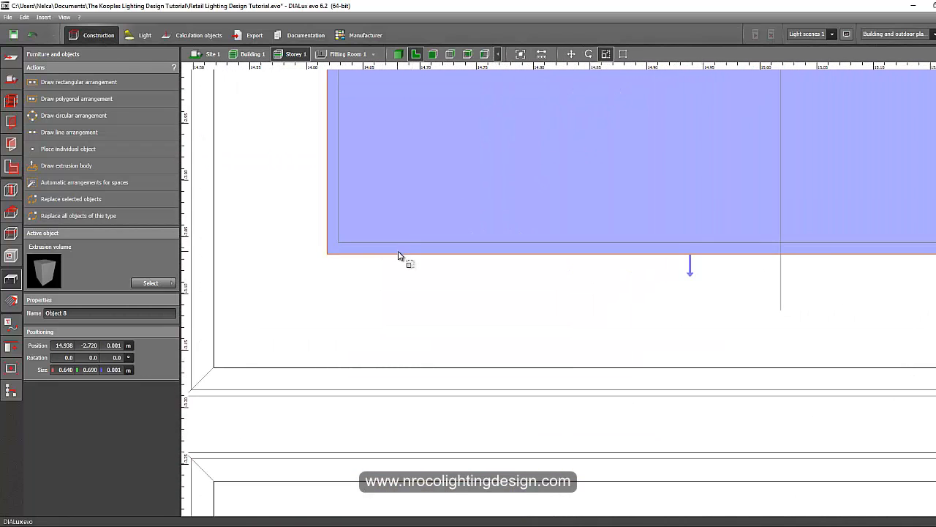
left_click_drag(402, 259, 402, 251)
left_click_drag(330, 229, 340, 230)
Step: Pick the Carpet, single-colored, grey material from the Selling Area carpet and apply it to the upper body in Fitting Room 1's first cubicle
left_click(397, 54)
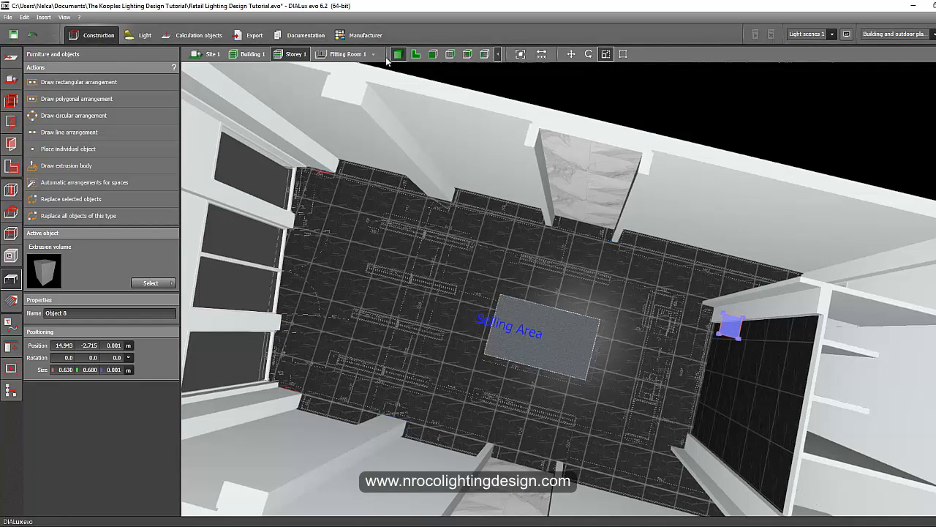
left_click(343, 55)
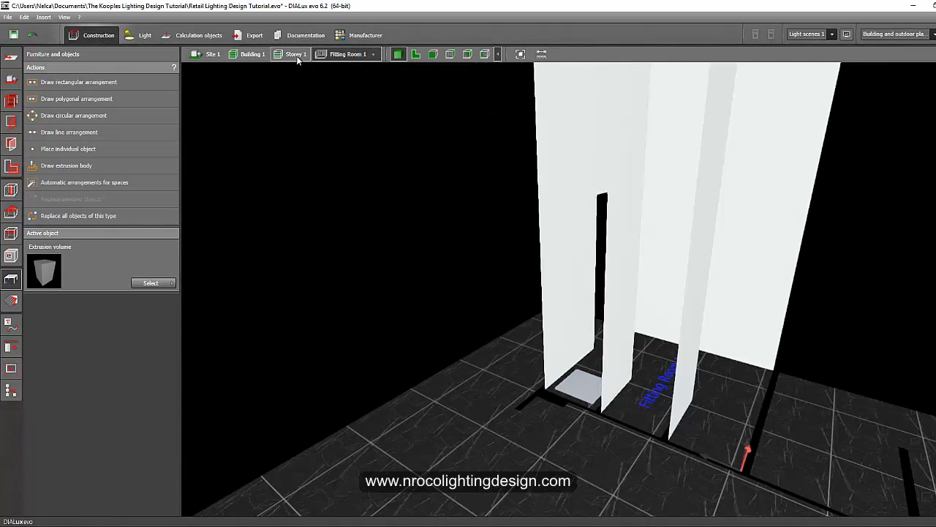
left_click(296, 54)
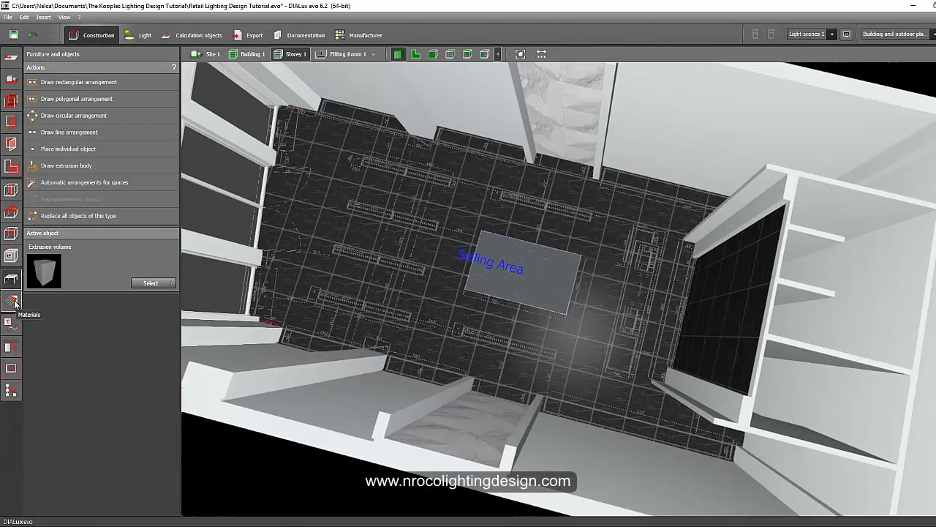
left_click(12, 302)
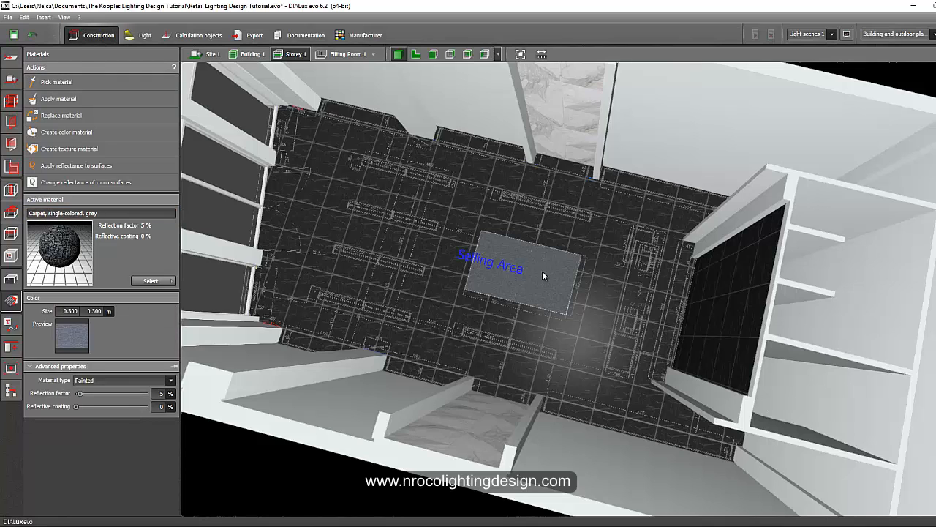
left_click(345, 54)
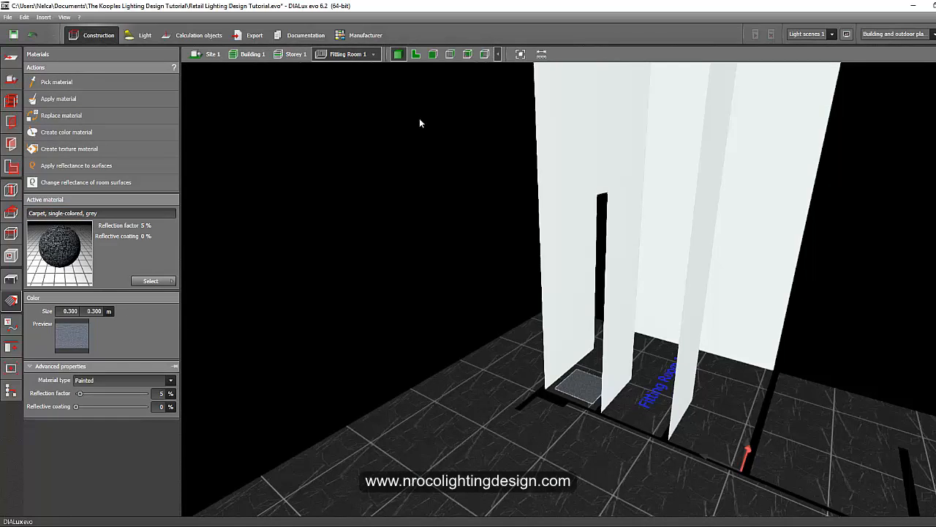
Step: Copy the first cubicle's carpet and trim bodies onto the outlines of Fitting Room 1's second and third cubicles in the Storey 1 plan
left_click(415, 55)
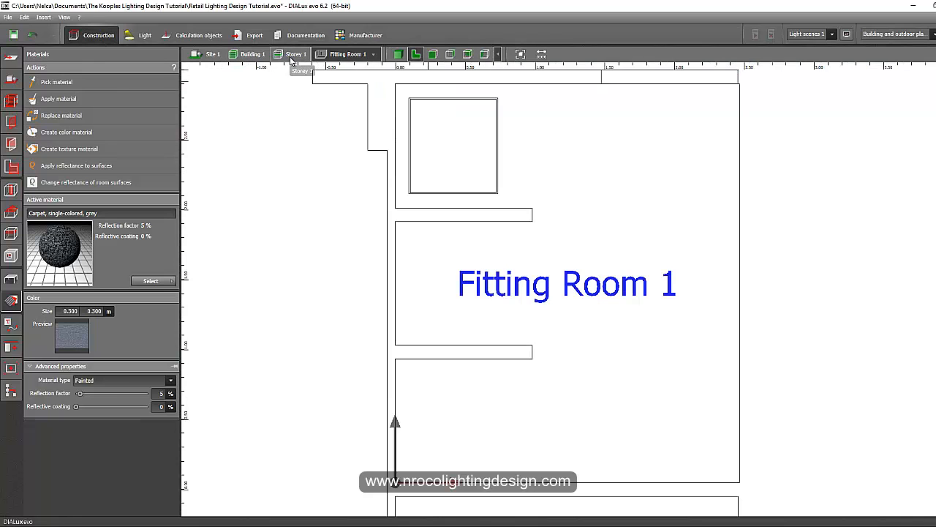
left_click(291, 57)
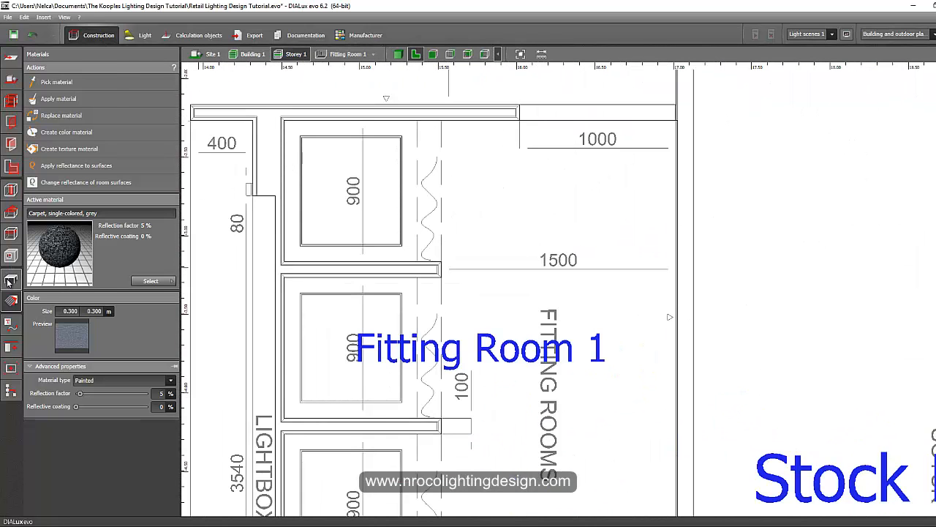
left_click(11, 281)
left_click(327, 238)
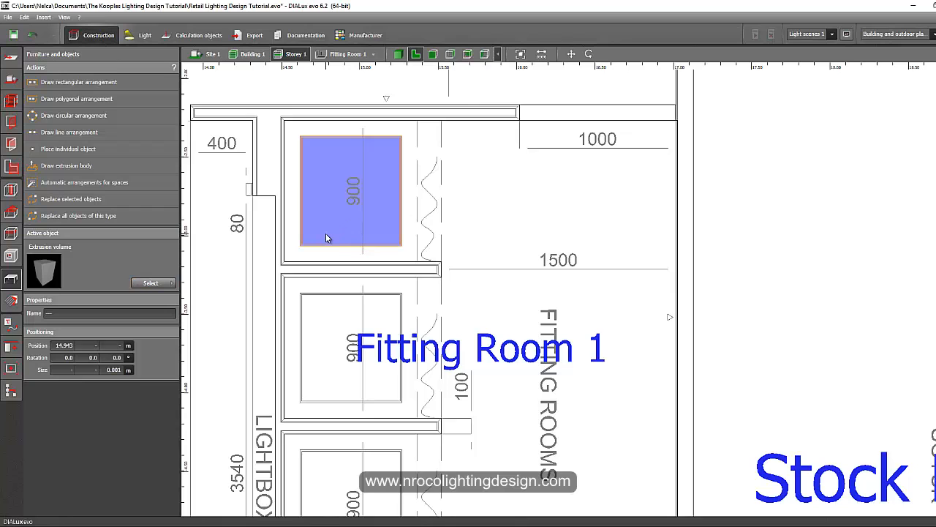
key("ctrl+c")
key("ctrl+v")
left_click_drag(403, 138, 405, 295)
scroll(433, 269, "down", 2)
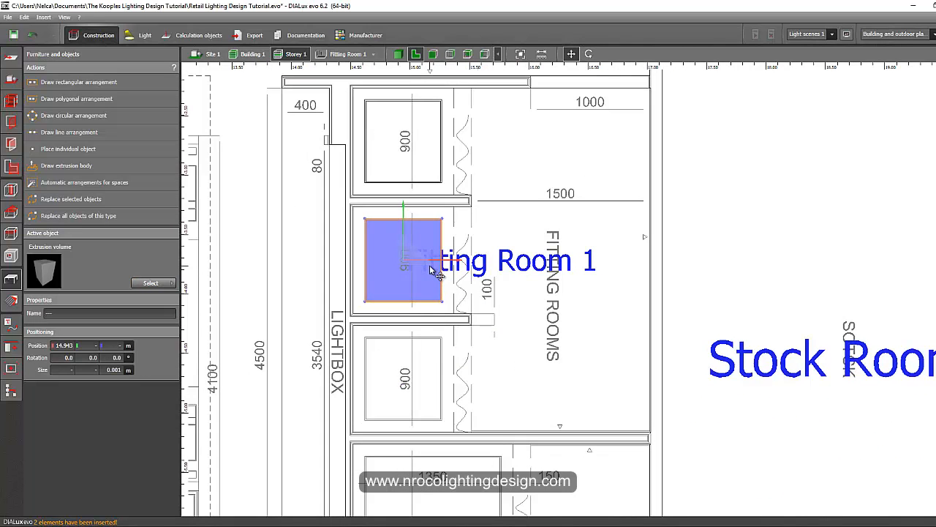
key("ctrl+v")
left_click_drag(444, 102, 449, 351)
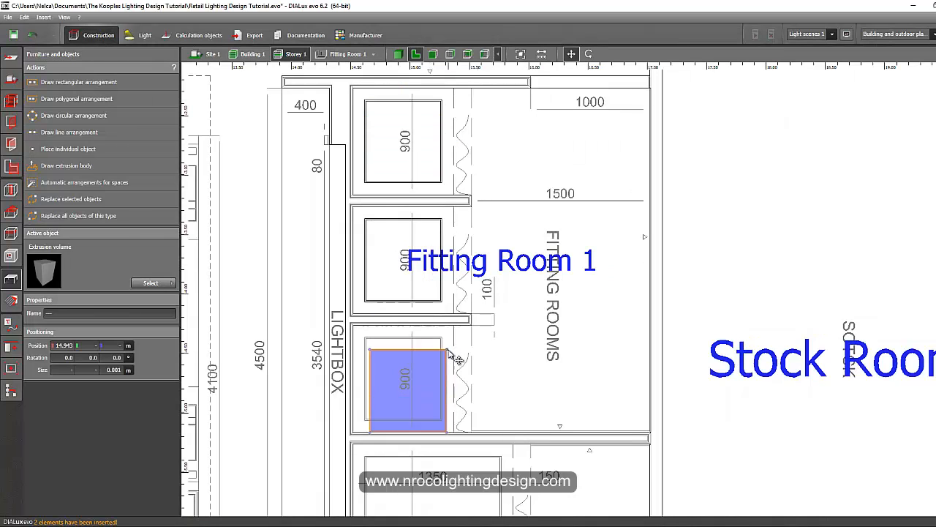
Step: Paste another carpet and trim pair, aligning its upper right corner with the carpet outline in Fitting Room 2
scroll(455, 359, "down", 3)
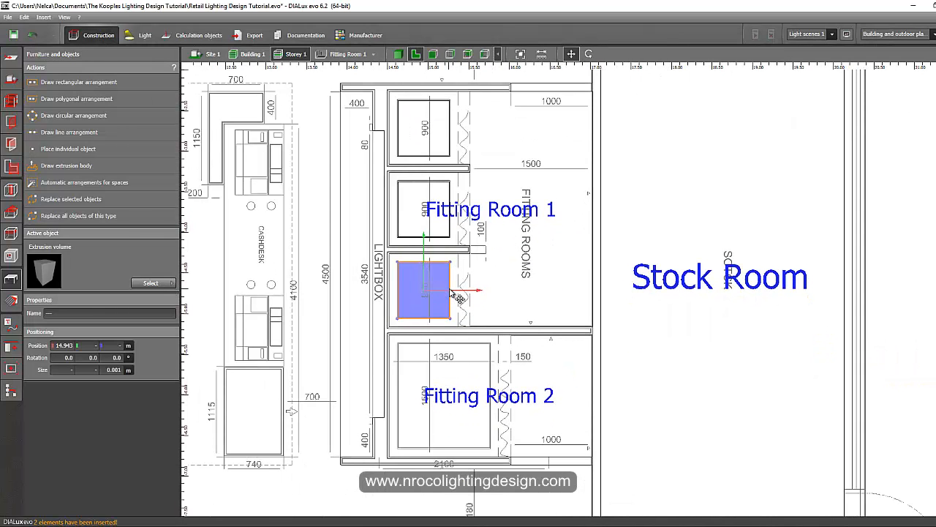
key("ctrl+v")
left_click_drag(456, 129, 500, 352)
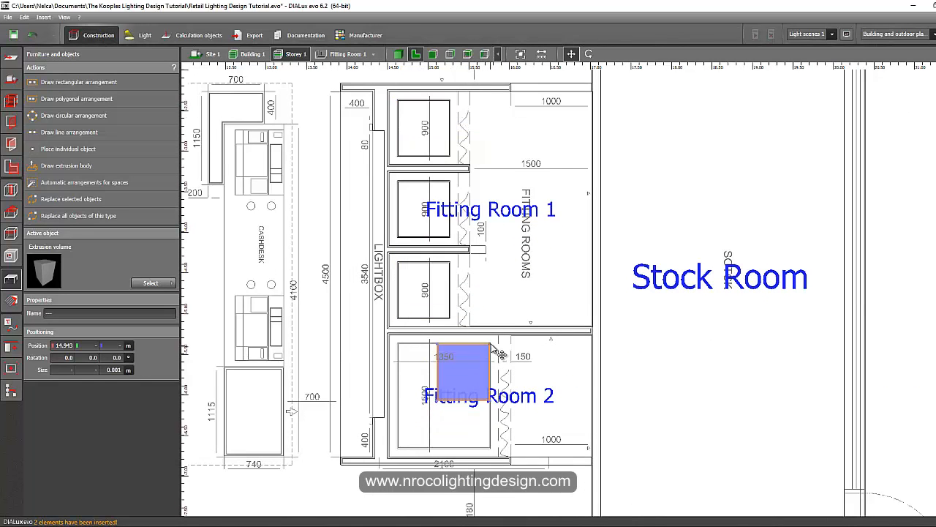
Step: Scale the carpet body in Fitting Room 2 to 1.130 × 1.280 m so it fills the inner outline
scroll(492, 355, "up", 5)
right_click(414, 336)
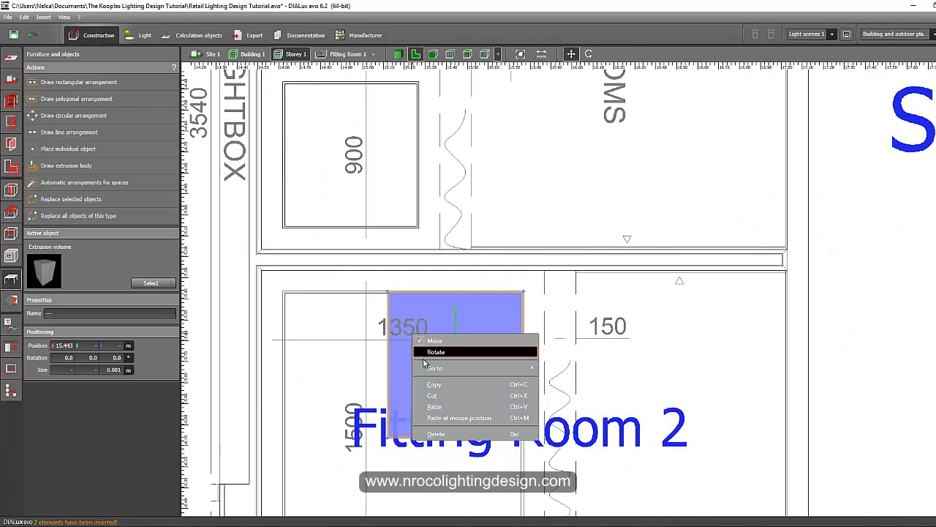
left_click(397, 345)
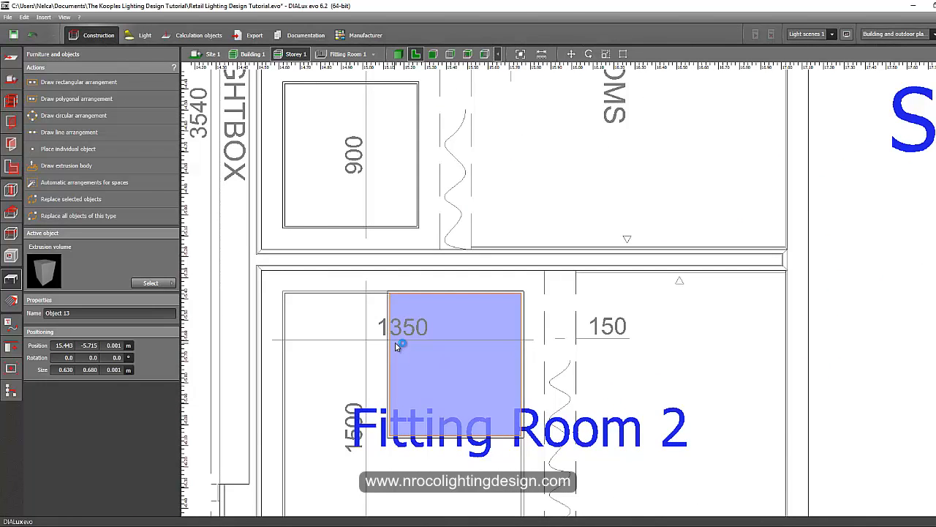
right_click(399, 354)
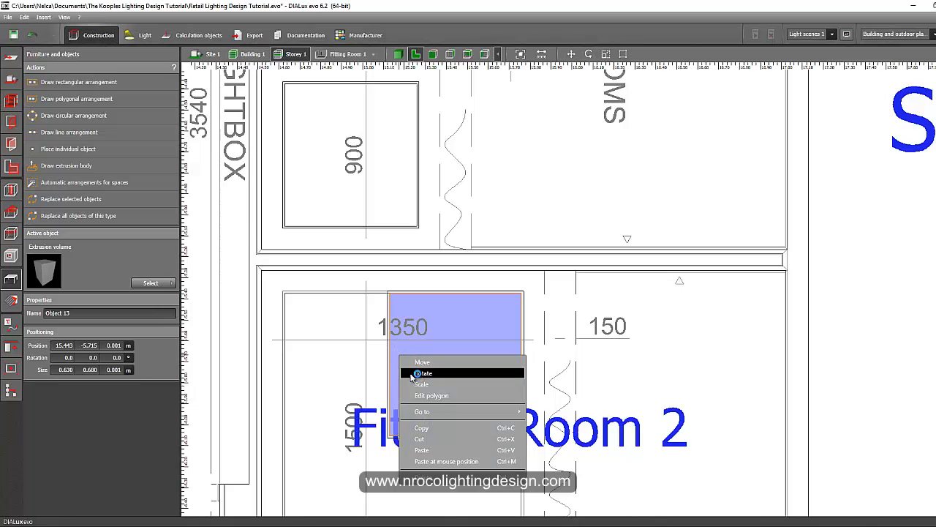
left_click(422, 383)
left_click_drag(391, 367, 290, 364)
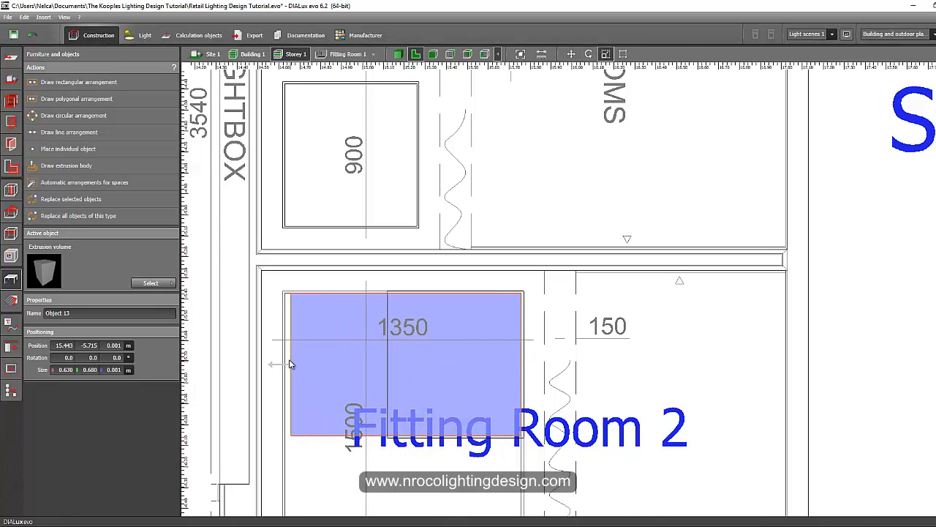
middle_click_drag(388, 433, 376, 267)
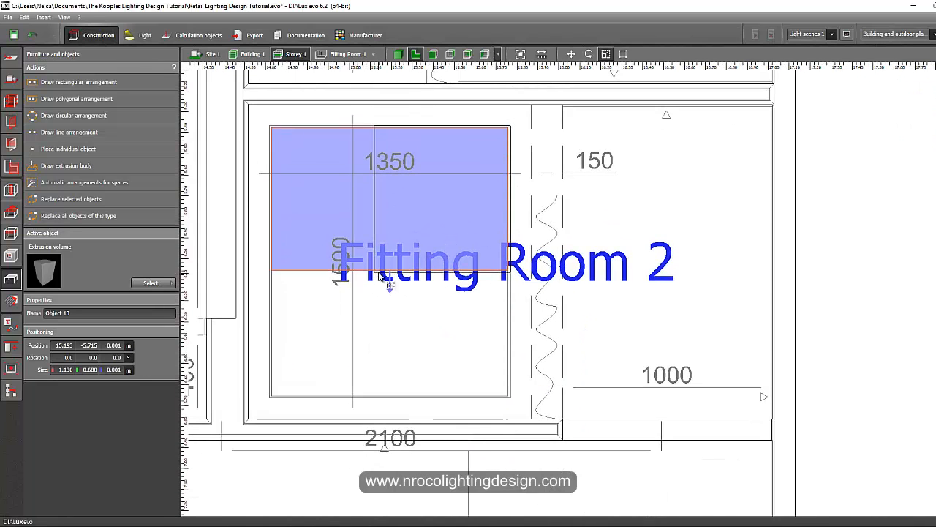
left_click_drag(387, 272, 382, 396)
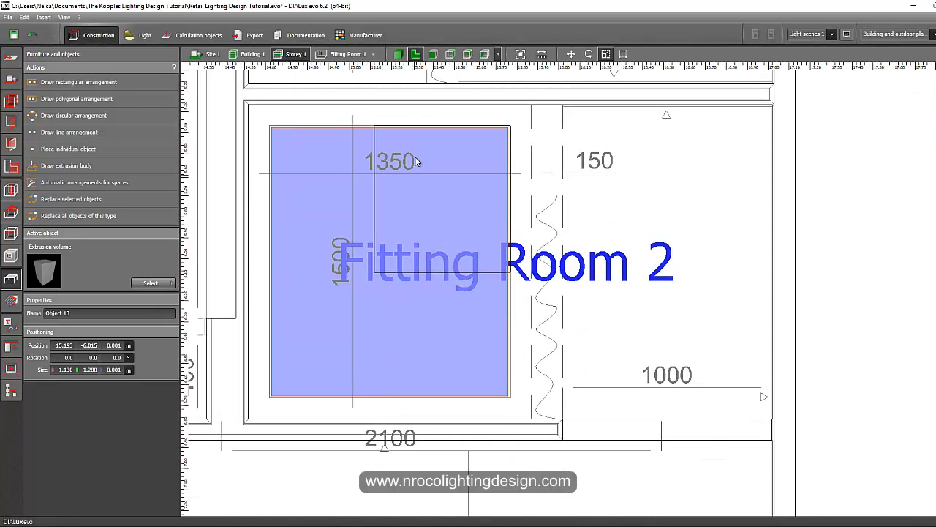
Step: Scale the trim body in Fitting Room 2 to 1.150 × 1.300 m along the outer outline and display the storey in 3D
scroll(416, 161, "up", 1)
left_click(410, 162)
right_click(411, 162)
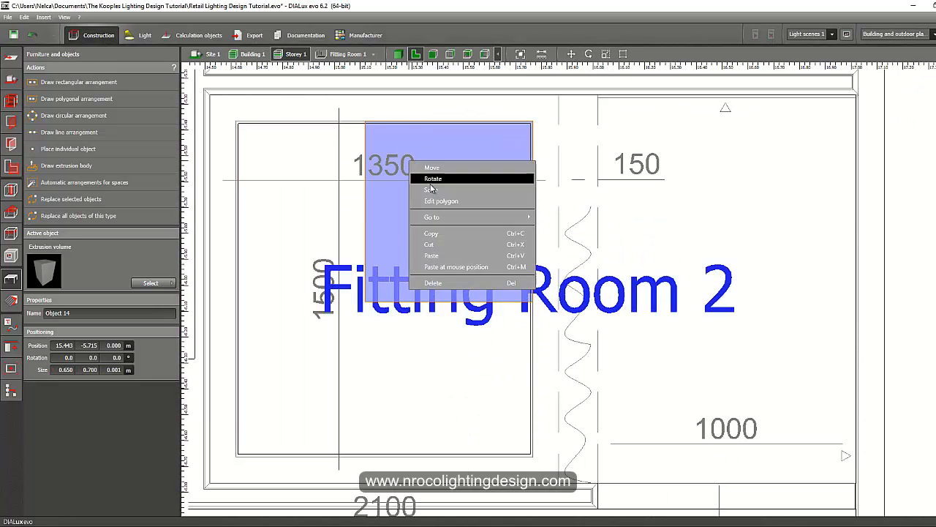
left_click(377, 200)
left_click_drag(362, 204, 235, 203)
middle_click_drag(301, 369, 333, 185)
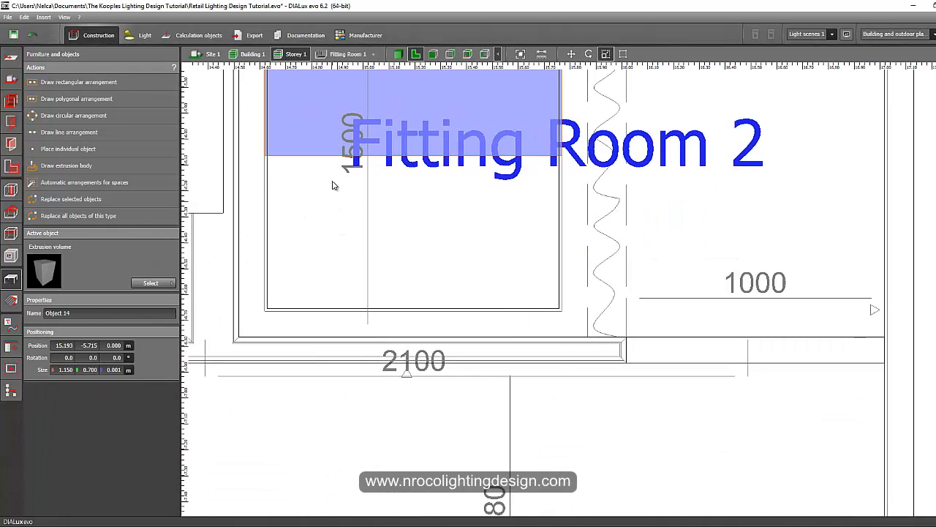
left_click_drag(336, 161, 348, 318)
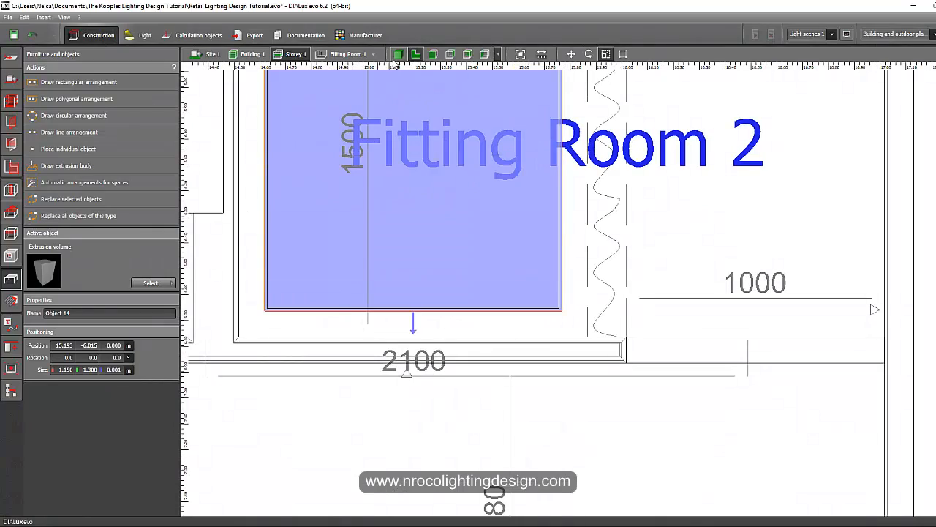
left_click(397, 55)
left_click(493, 336)
Step: In the AutoCAD drawing, examine the General Layout for the shop's furniture
middle_click_drag(508, 315, 435, 314)
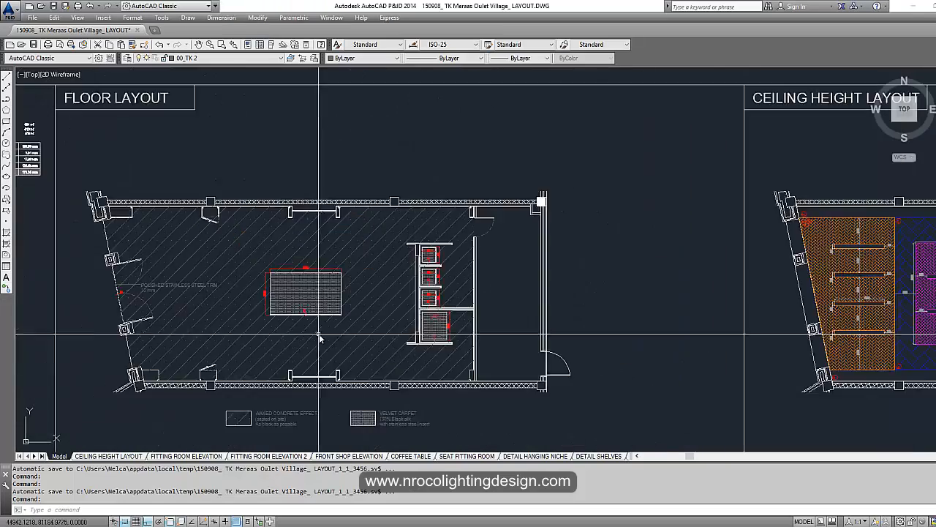
scroll(318, 342, "down", 5)
scroll(318, 342, "up", 3)
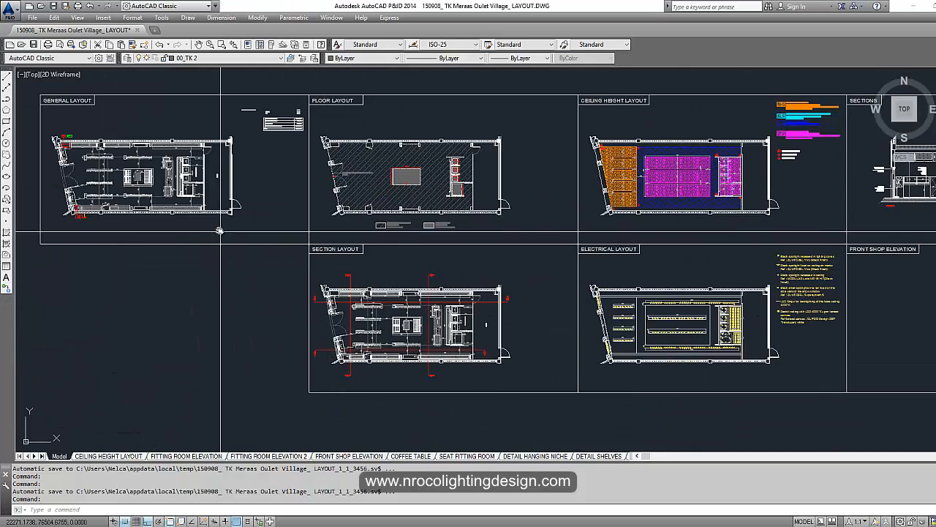
scroll(386, 278, "up", 8)
scroll(446, 252, "up", 2)
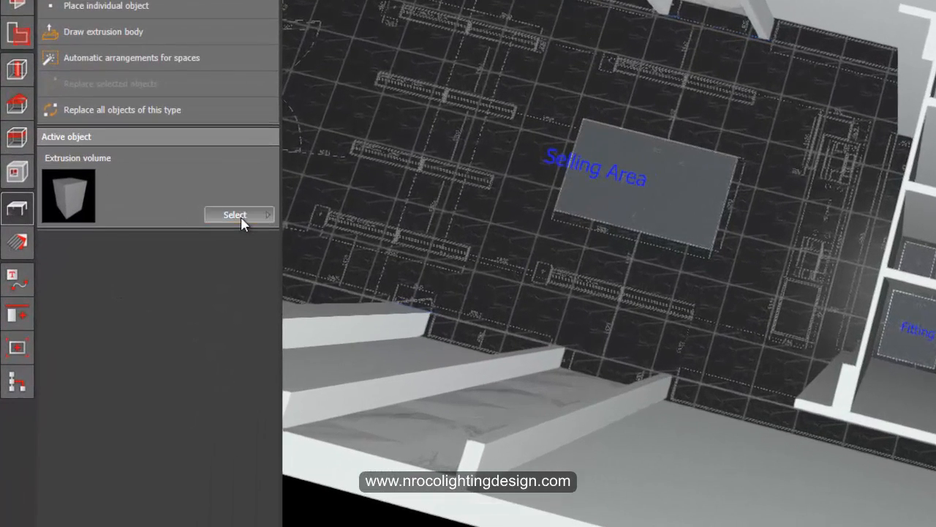
Step: Back in DIALux evo, choose Sofa wide from the object catalog's upholstered home furniture as the active object
left_click(235, 215)
left_click(464, 237)
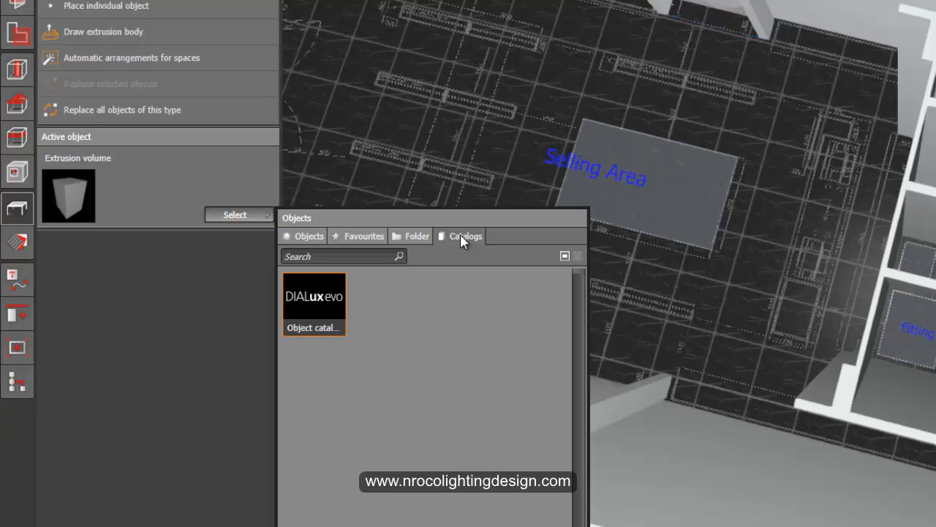
double_click(311, 306)
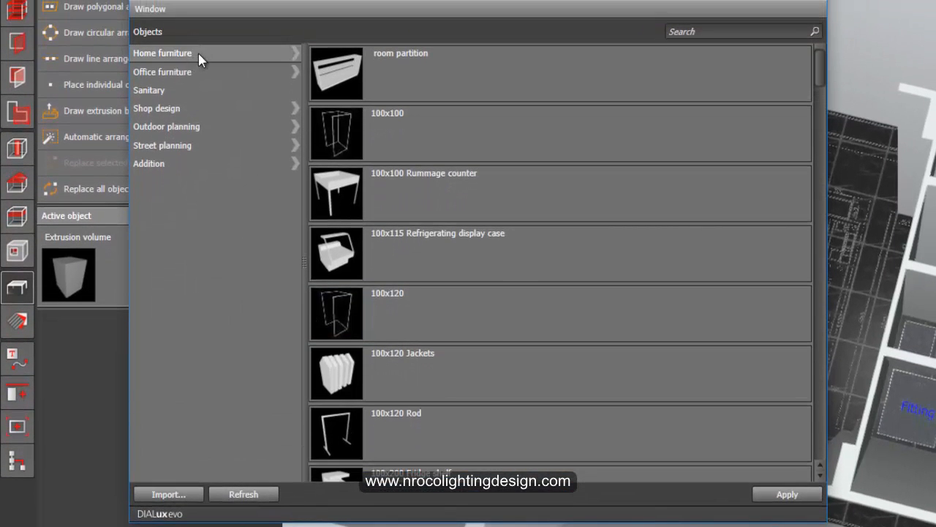
left_click(198, 54)
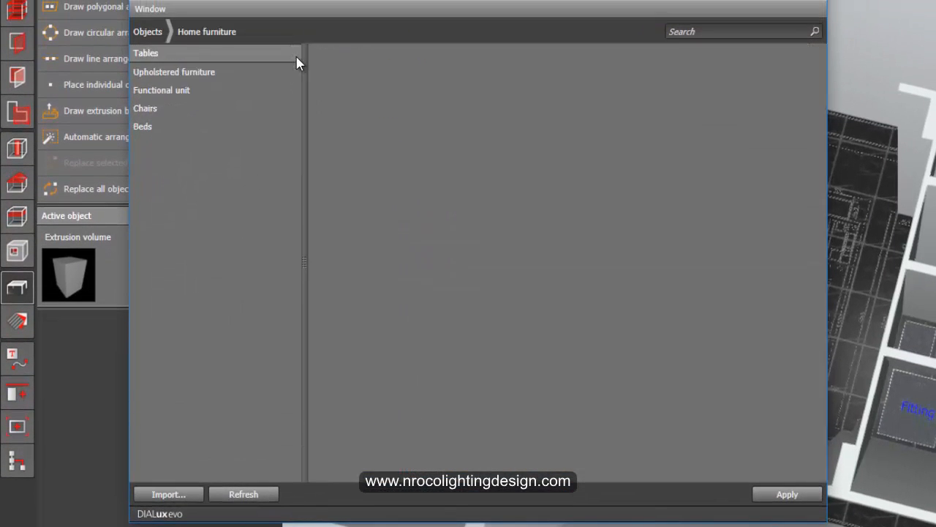
left_click(236, 75)
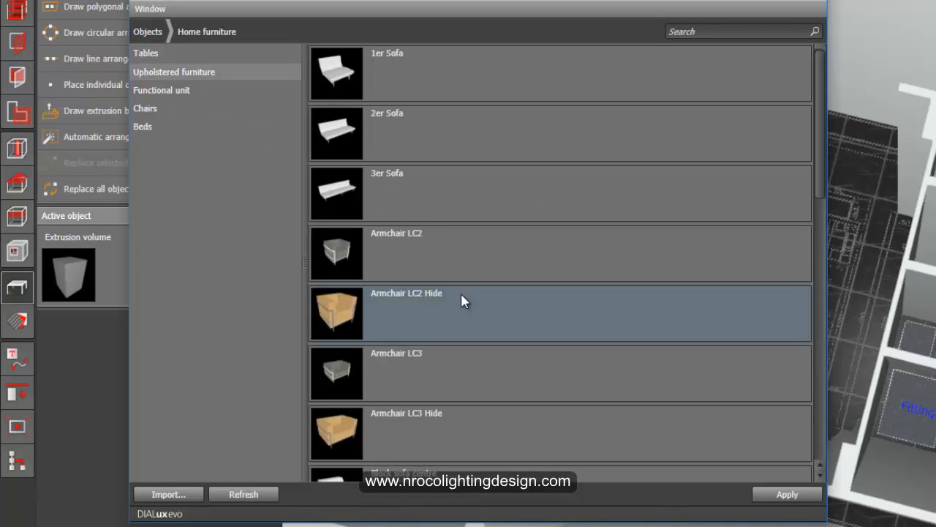
scroll(373, 306, "down", 5)
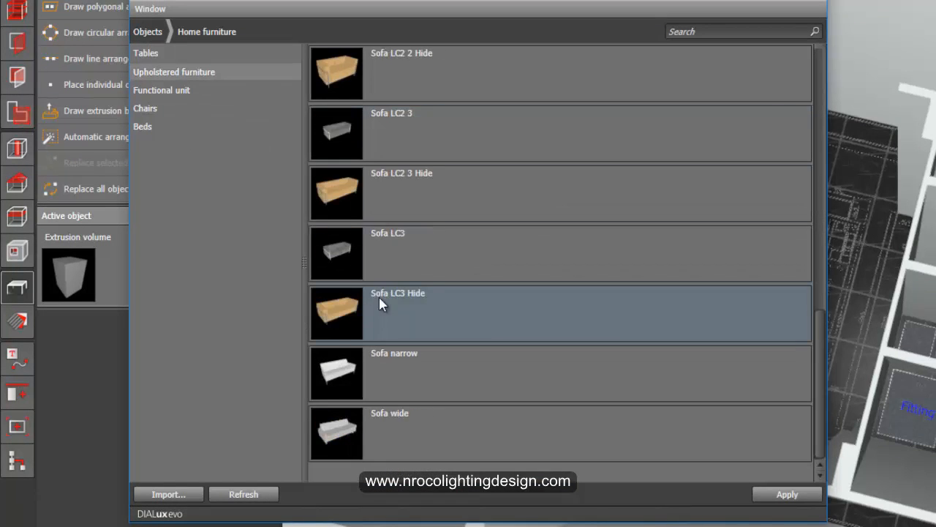
left_click(397, 433)
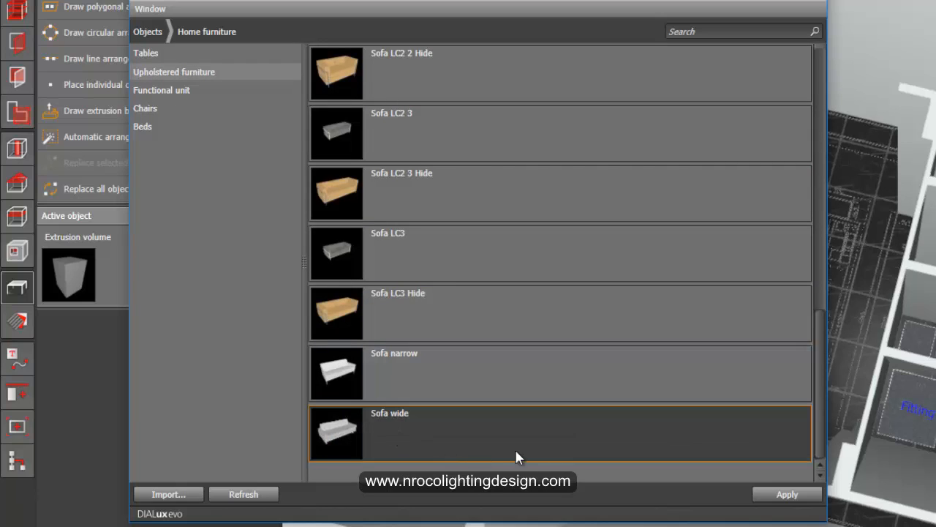
left_click(784, 500)
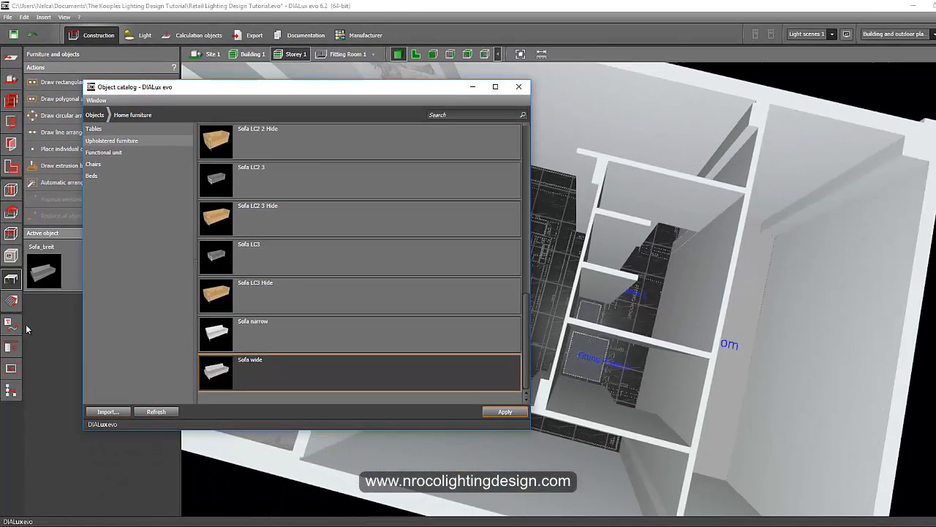
Step: Display Storey 1 in the floor plan view and make Selling Area the current space
left_click(468, 86)
left_click(415, 54)
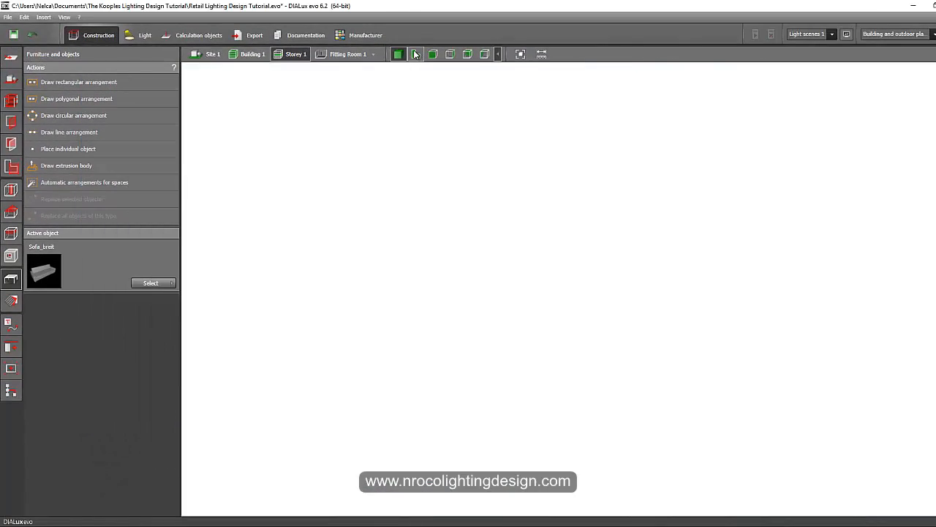
scroll(399, 122, "down", 6)
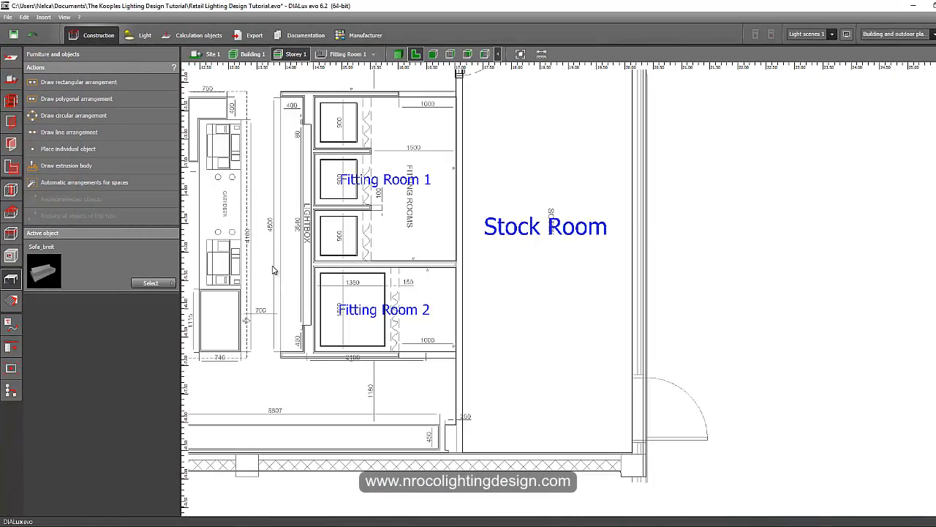
left_click(373, 54)
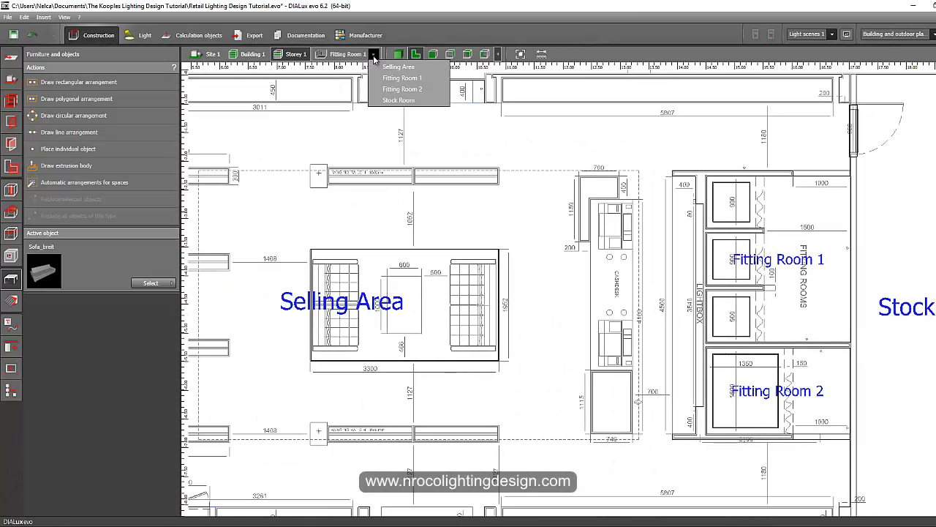
left_click(391, 70)
left_click(291, 59)
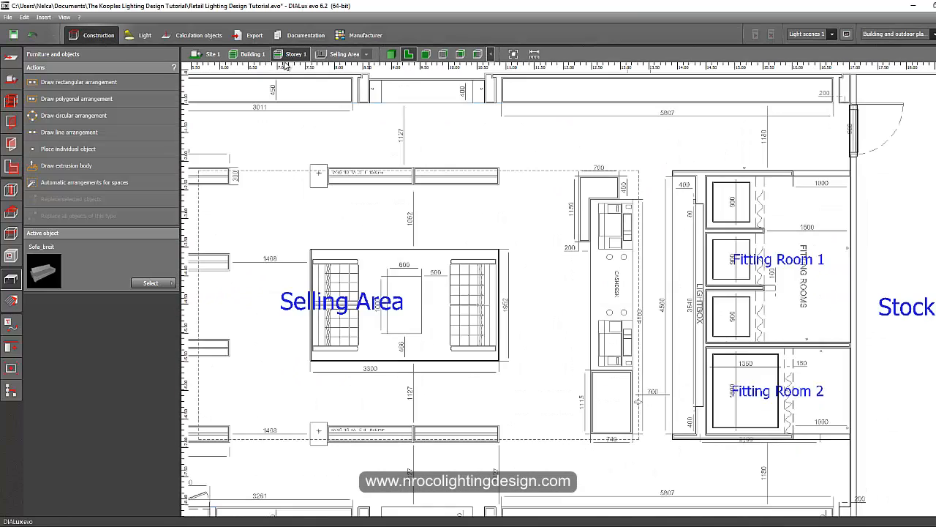
Step: Place an individual wide sofa over the sofa outline on the cash desk side of the Selling Area carpet
scroll(273, 226, "down", 1)
scroll(219, 226, "up", 4)
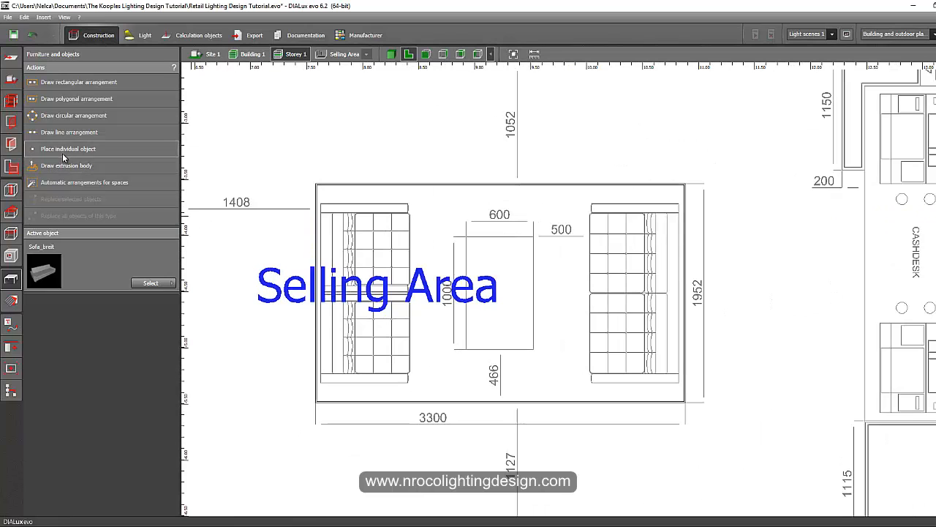
left_click(64, 151)
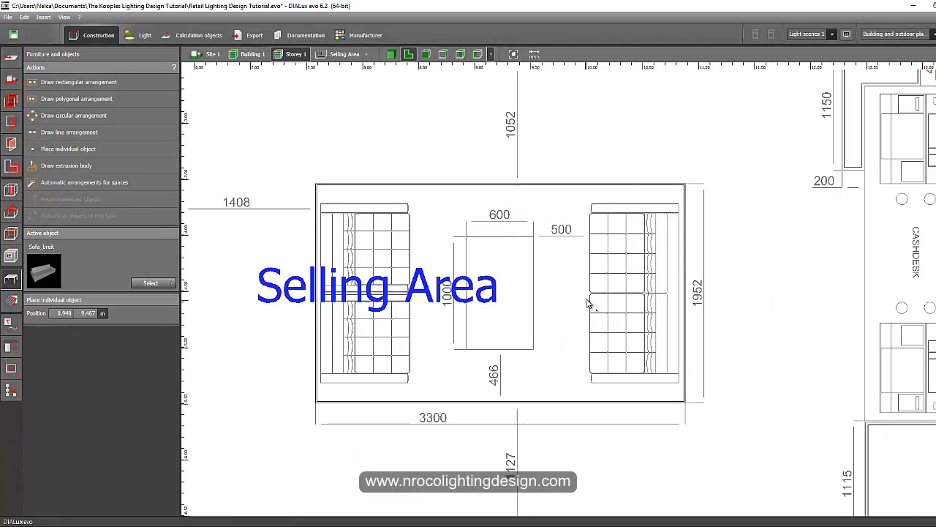
middle_click_drag(633, 310, 535, 234)
left_click(533, 230)
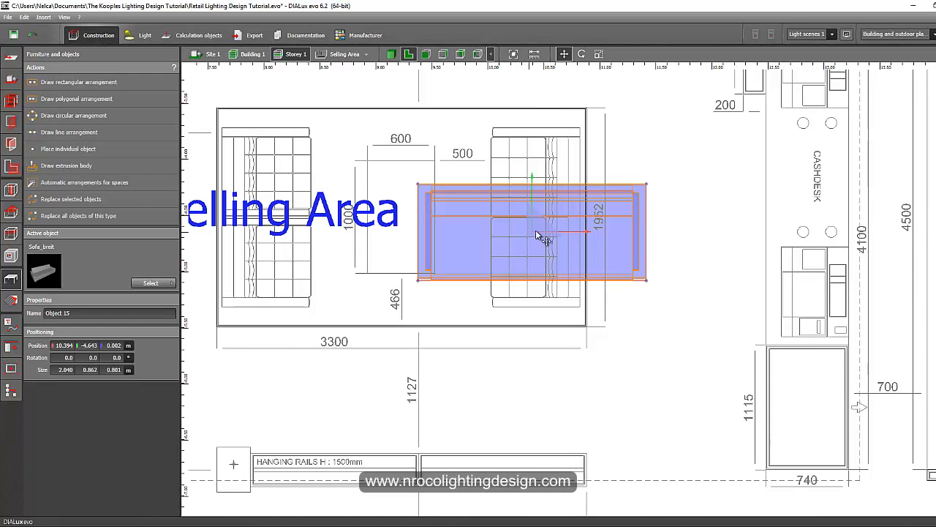
Step: Rotate the wide sofa to -90° and move its upper backrest corner onto the corner of the drawn sofa outline
right_click(536, 232)
left_click(557, 248)
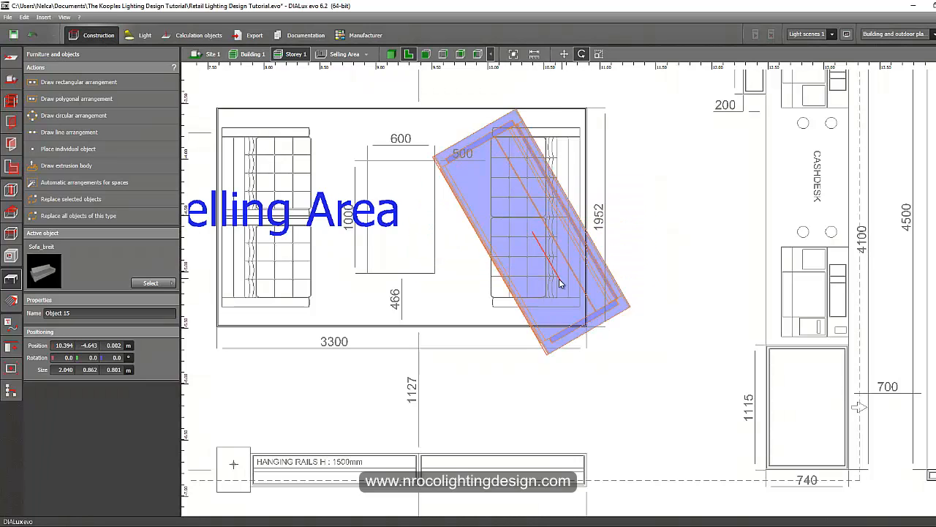
scroll(568, 144, "up", 1)
right_click(570, 148)
left_click(584, 160)
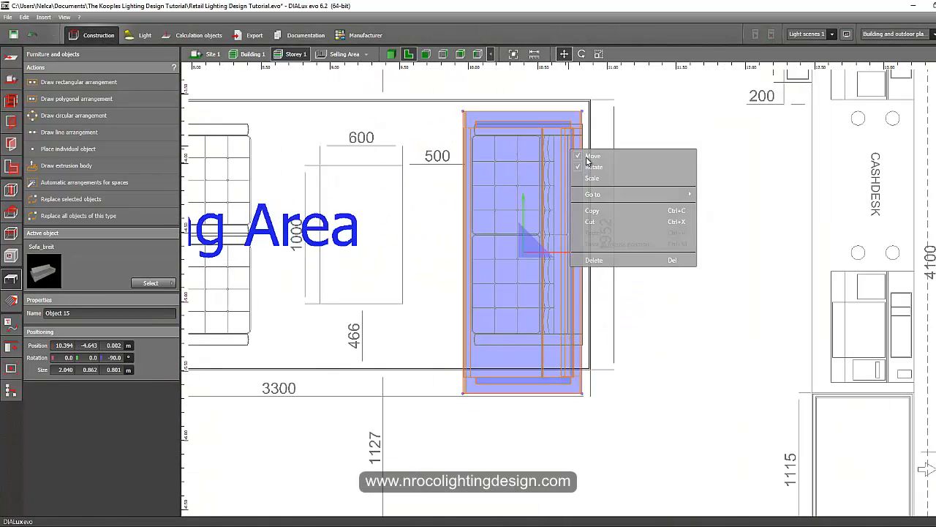
mouse_move(578, 119)
left_mouse_down()
mouse_move(583, 148)
mouse_move(583, 124)
left_mouse_up()
Step: Scale the wide sofa to 1.598 × 0.799 m to fit its outline and check it in 3D
right_click(526, 173)
left_click(543, 200)
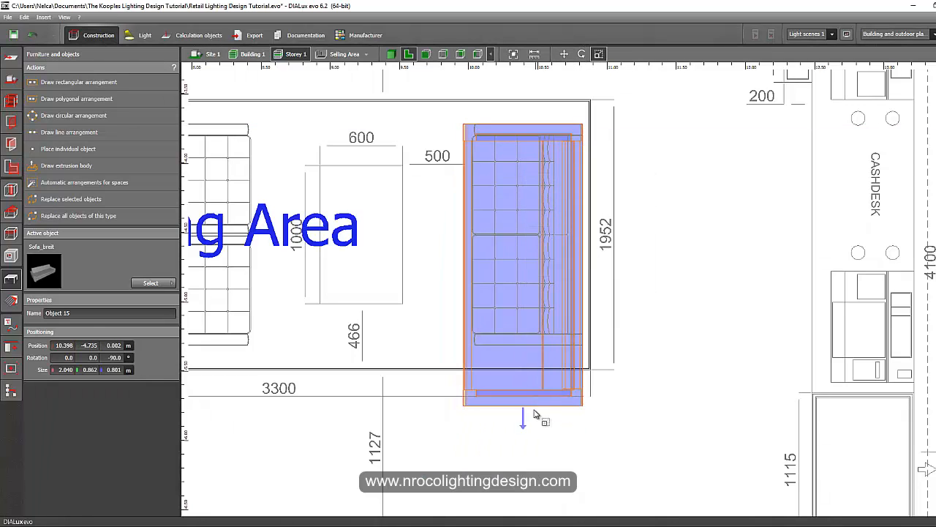
left_click_drag(527, 406, 526, 348)
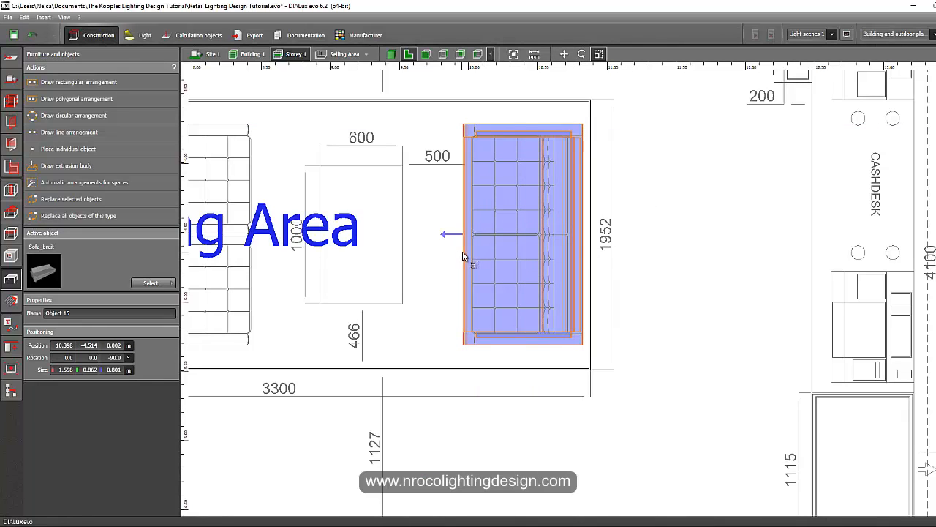
mouse_move(462, 256)
left_mouse_down()
mouse_move(526, 261)
mouse_move(472, 256)
left_mouse_up()
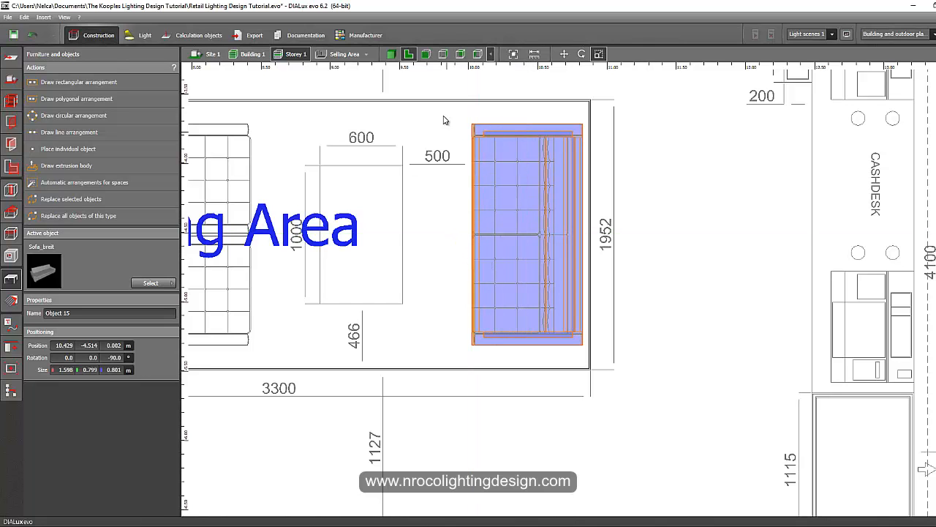
left_click(428, 88)
left_click(390, 55)
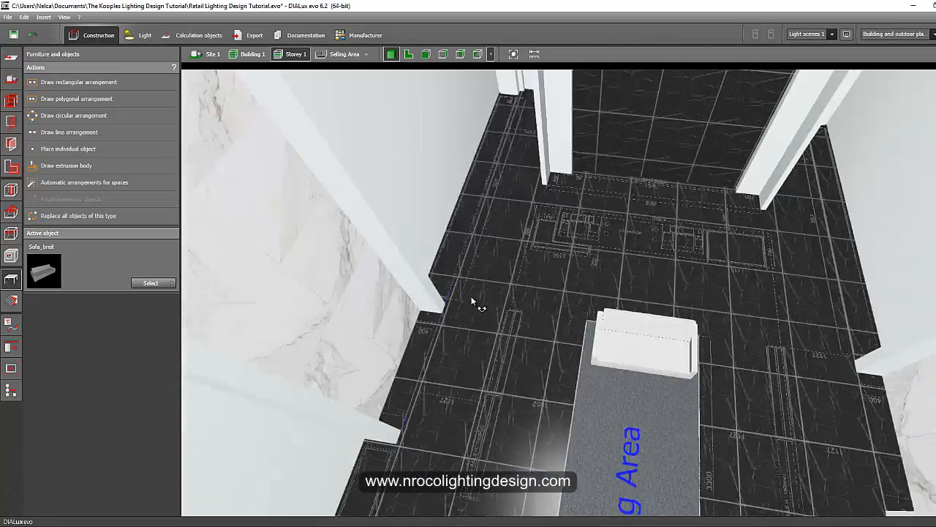
left_click_drag(472, 300, 374, 350)
left_click(409, 55)
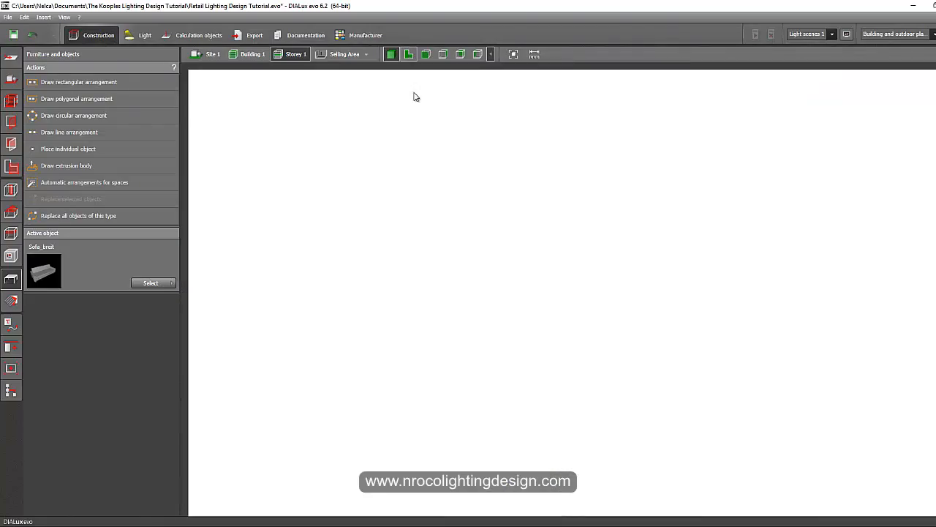
Step: Choose Chair cubic from the catalog's upholstered home furniture as the active object
left_click(224, 525)
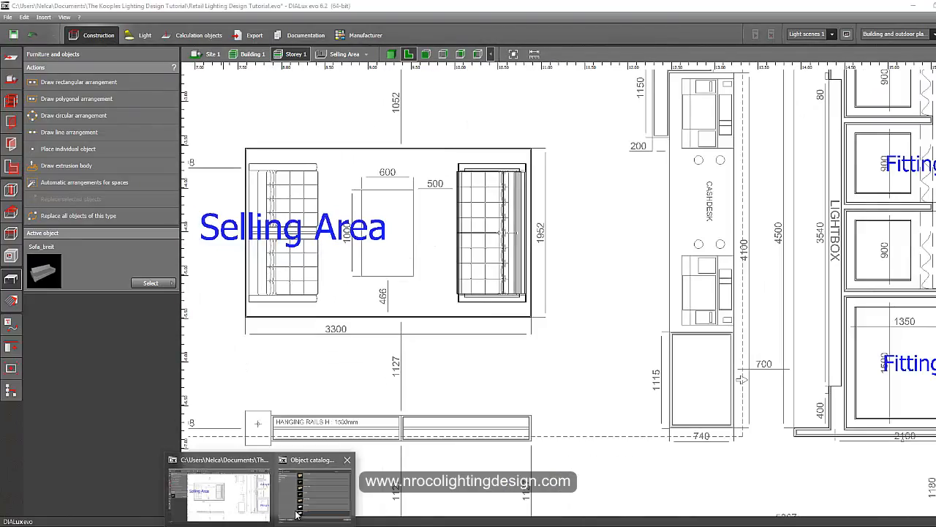
left_click(291, 512)
left_click_drag(525, 366, 525, 349)
left_click(223, 136)
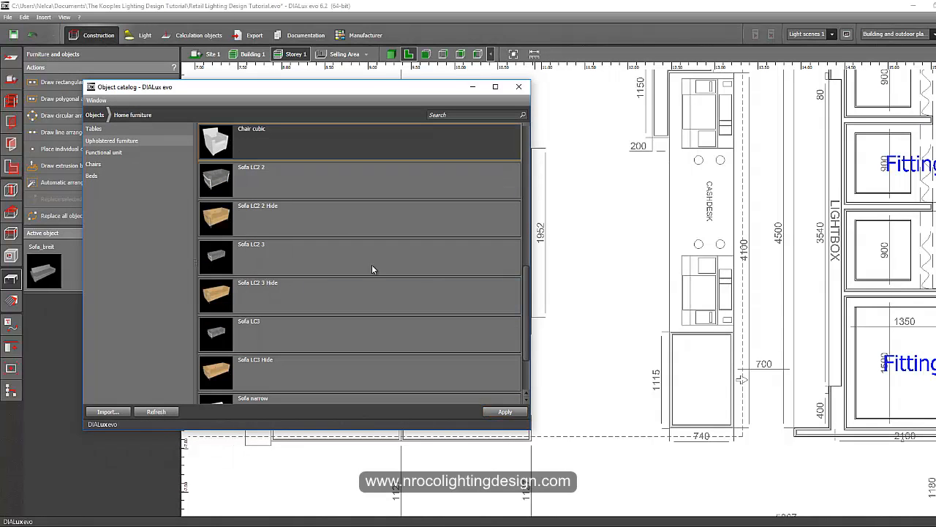
left_click(504, 411)
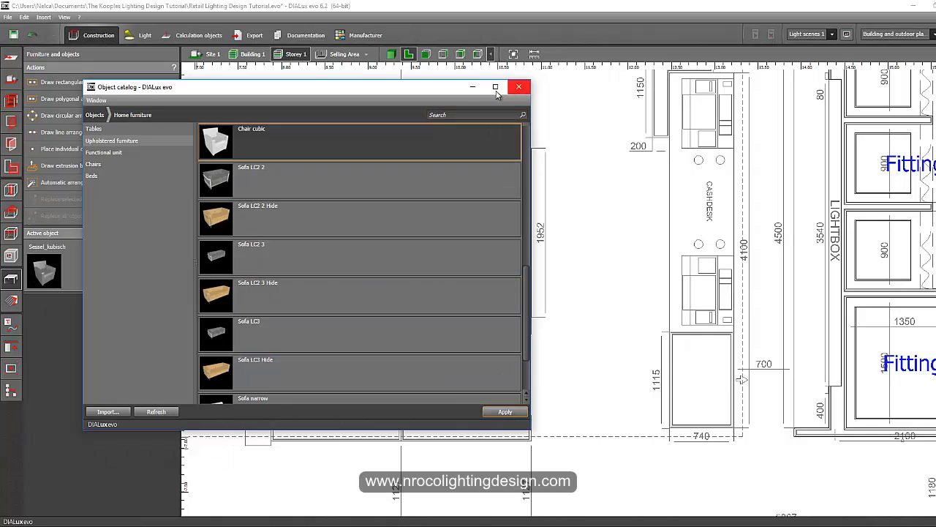
left_click(472, 87)
Step: Place an individual cubic chair over the upper armchair outline opposite the sofa and rotate it to 90°
scroll(371, 229, "up", 4)
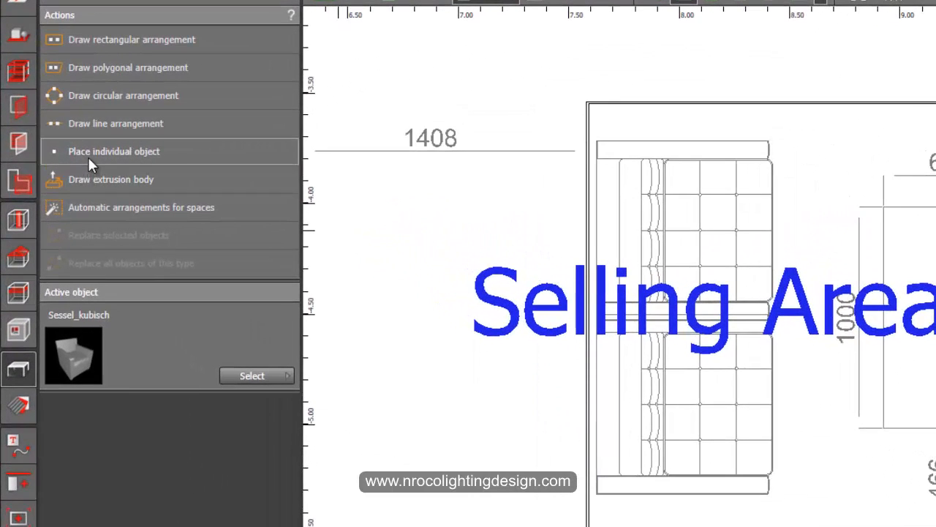
left_click(87, 157)
left_click(710, 236)
scroll(715, 249, "up", 3)
right_click(742, 267)
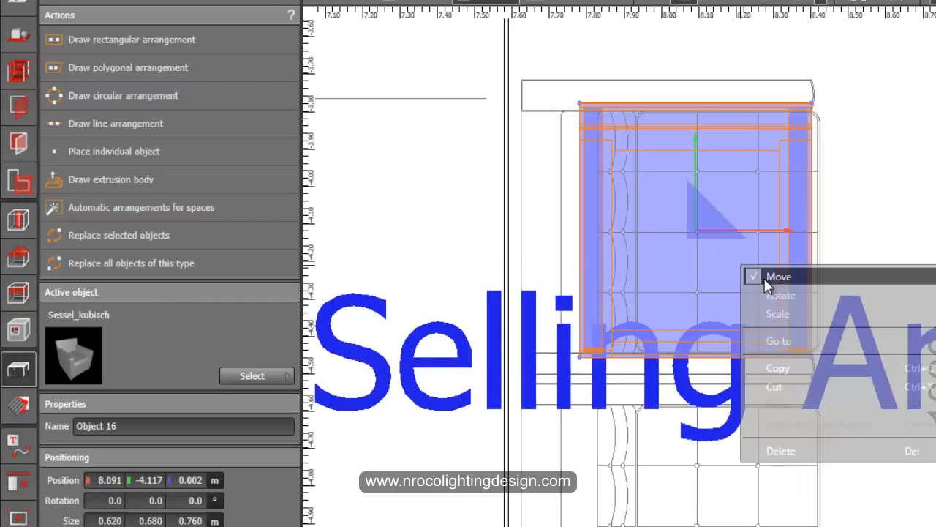
left_click(779, 295)
left_click_drag(803, 233, 700, 114)
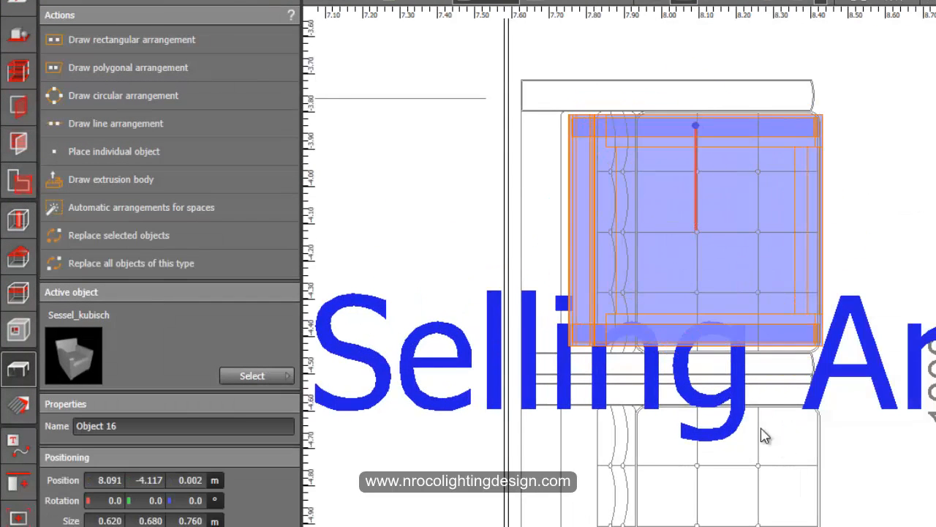
scroll(762, 429, "down", 1)
middle_click_drag(762, 428, 666, 387)
left_click(93, 125)
scroll(923, 245, "down", 4)
middle_click_drag(884, 291, 697, 270)
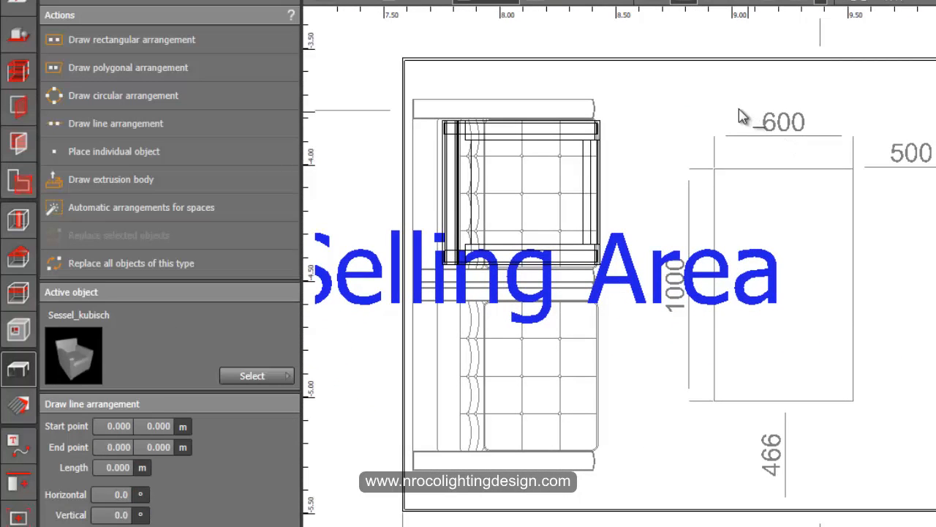
left_click(738, 106)
left_click(733, 525)
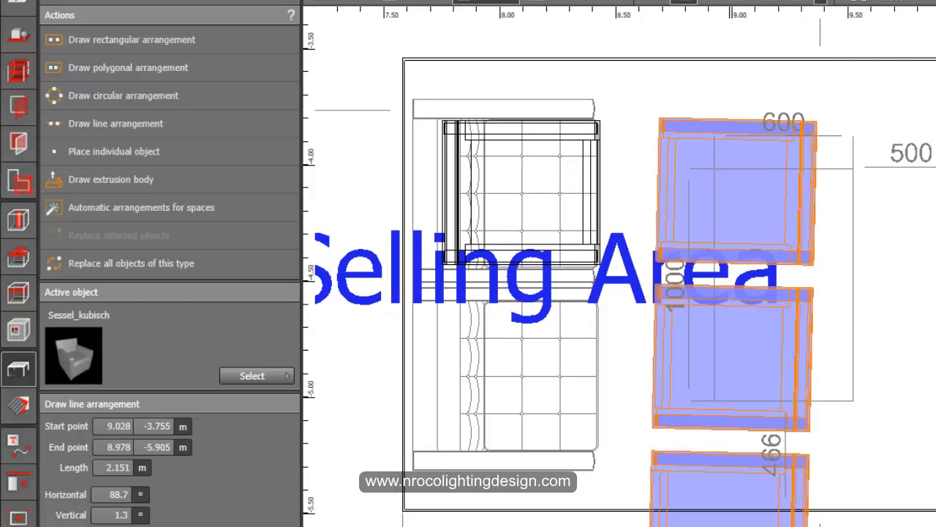
key("Delete")
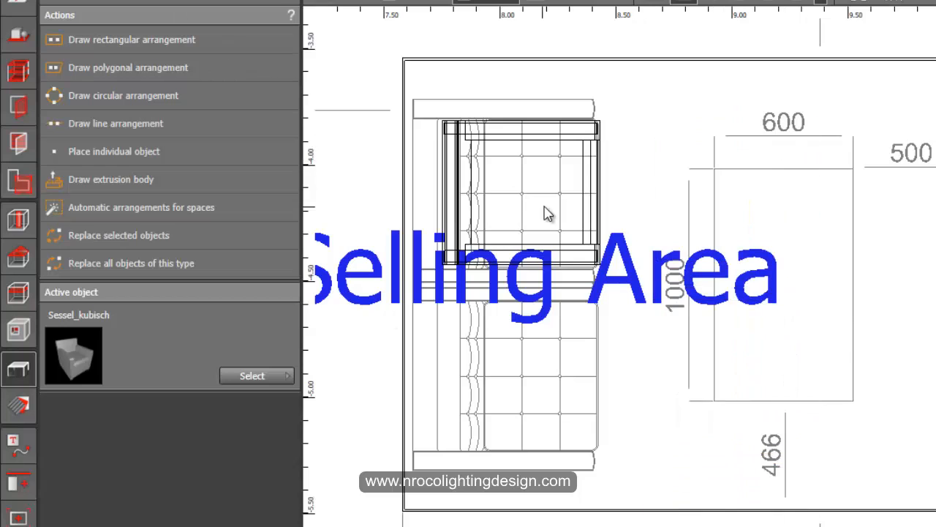
Step: Move the cubic chair so its upper backrest corner meets the outer corner of the drawn armchair outline
middle_click_drag(548, 214, 790, 258)
scroll(763, 236, "up", 2)
left_click(775, 236)
right_click(782, 234)
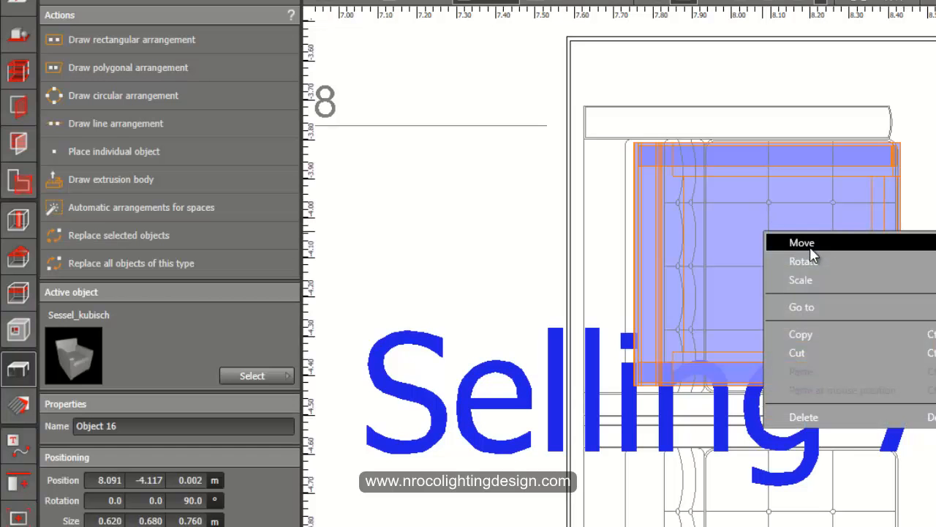
left_click(801, 242)
left_click(630, 144)
left_click(585, 108)
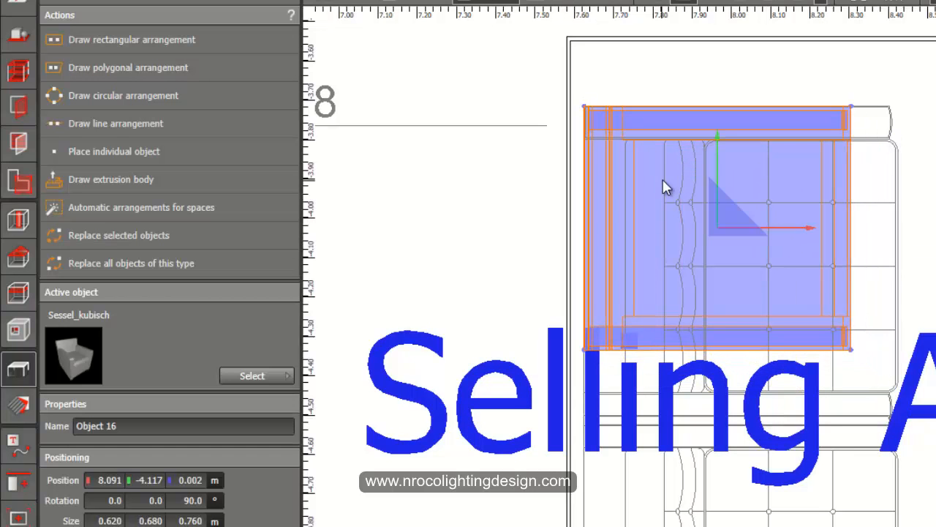
Step: Scale the cubic chair to 0.790 × 0.801 m to fit its outline and inspect the seating in 3D
right_click(663, 181)
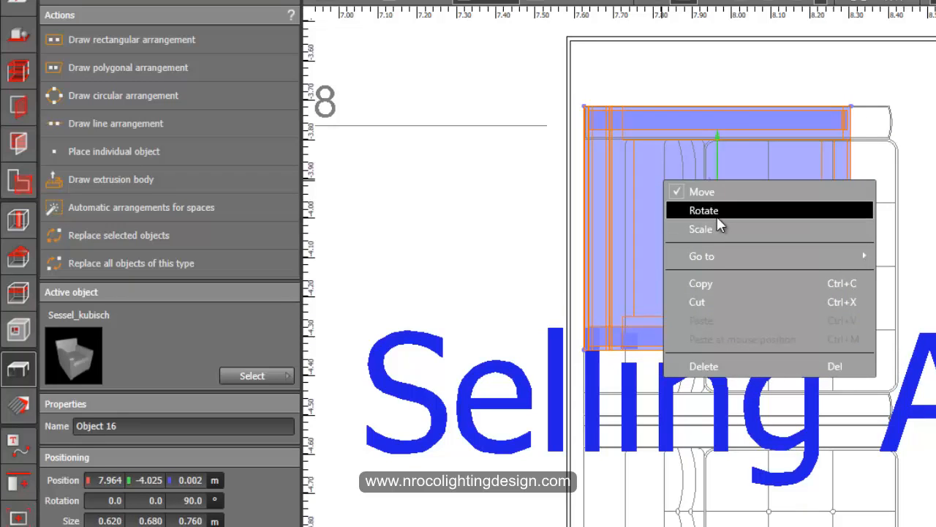
left_click(727, 227)
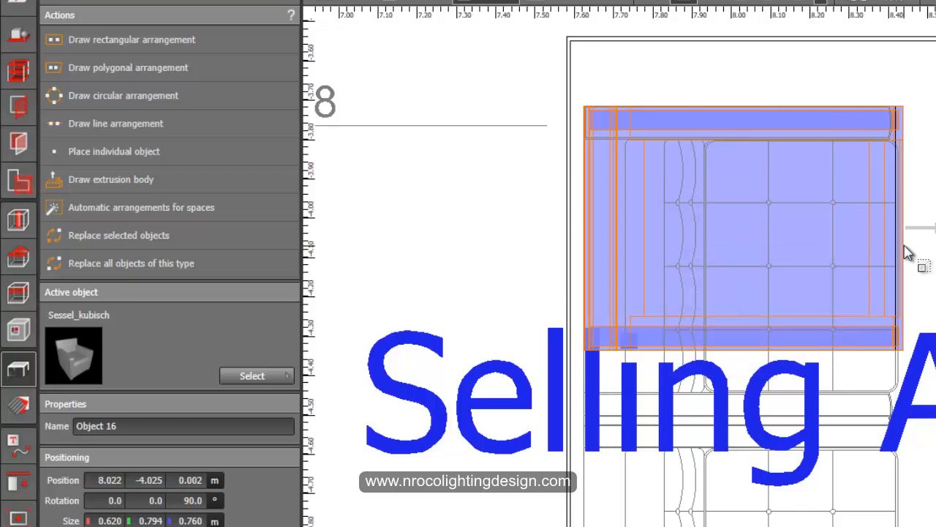
left_click(902, 252)
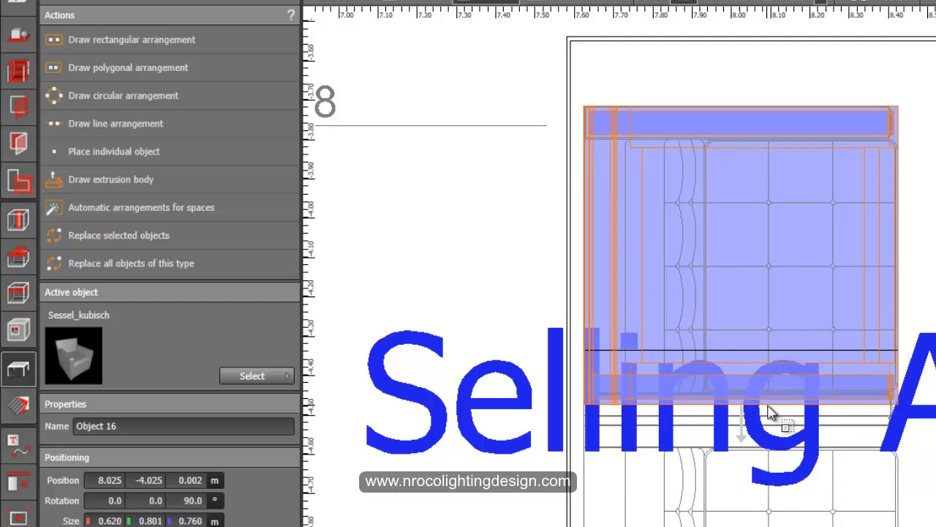
left_click(770, 409)
scroll(760, 523, "down", 3)
left_click(387, 403)
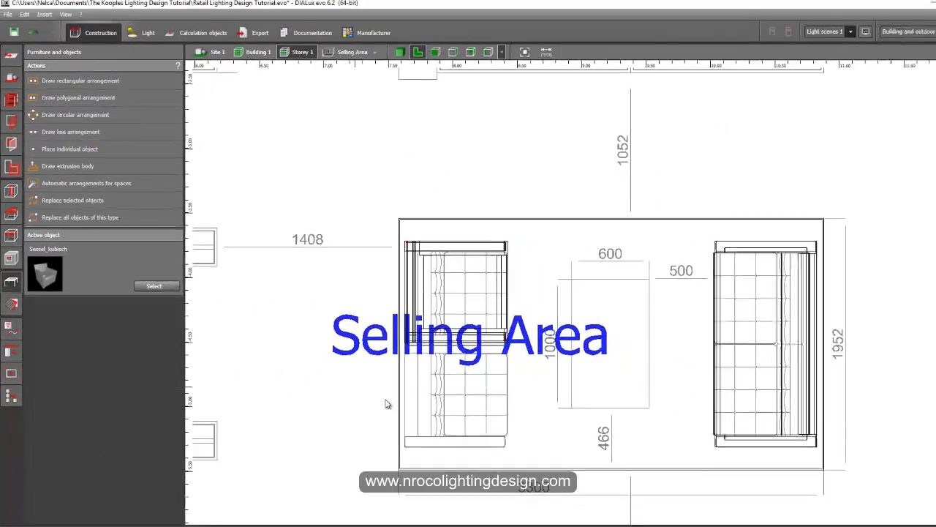
middle_click_drag(387, 403, 340, 330)
left_click(391, 55)
right_click_drag(315, 269, 307, 272)
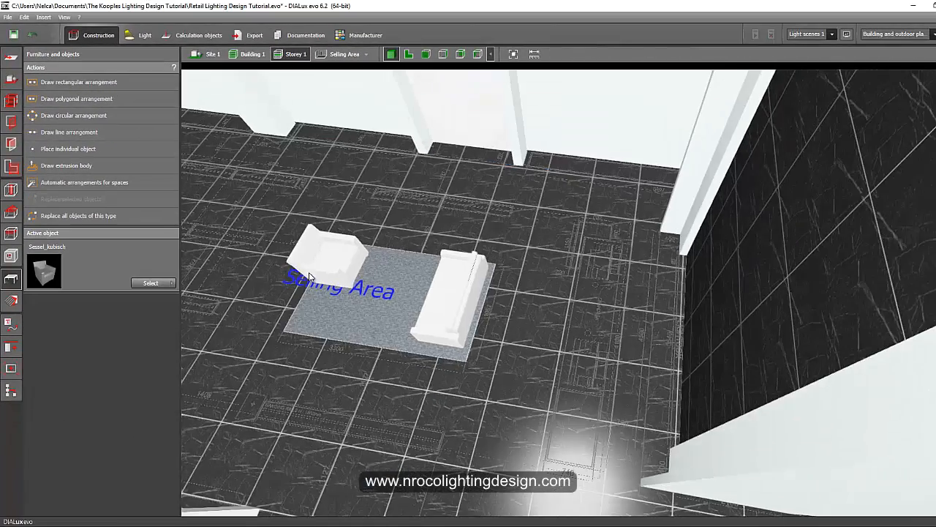
scroll(265, 274, "up", 3)
scroll(350, 278, "down", 3)
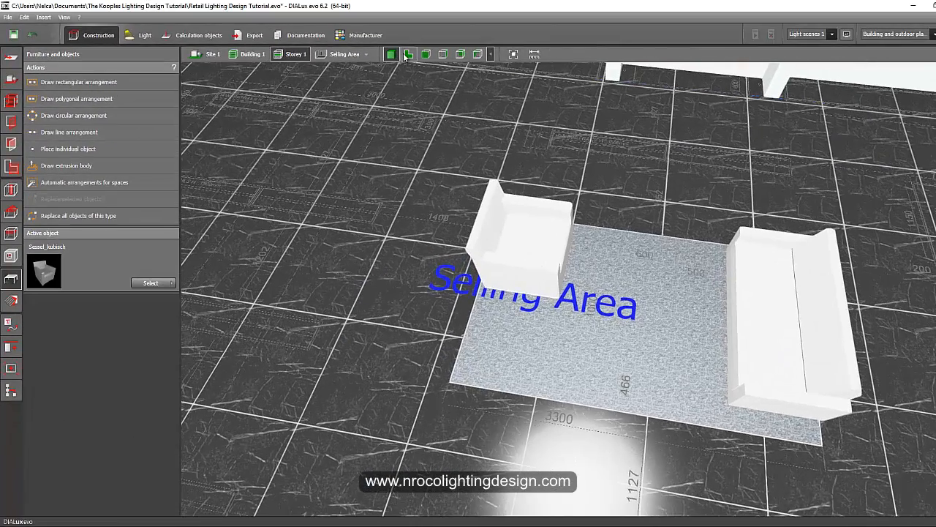
Step: Copy the cubic chair in the floor plan and align the copy with the lower armchair outline
left_click(408, 54)
scroll(398, 222, "up", 2)
left_click(399, 219)
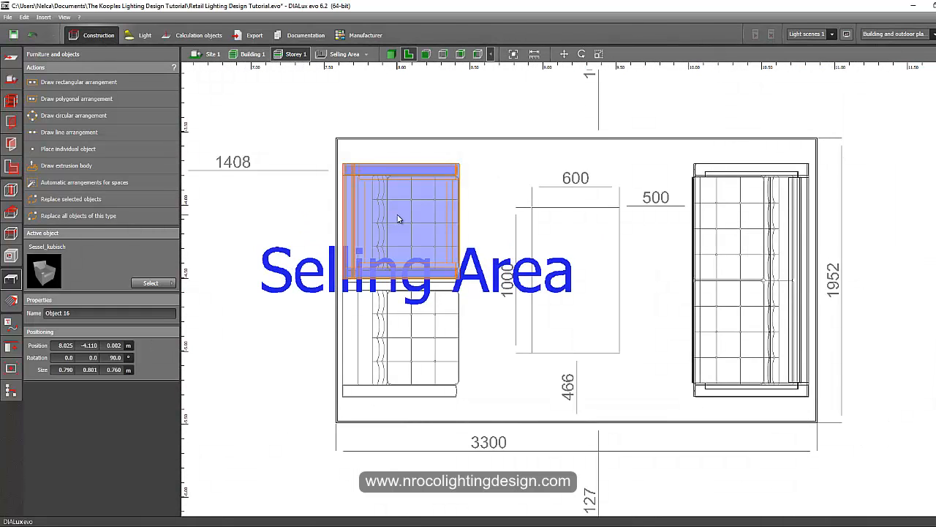
key("ctrl+v")
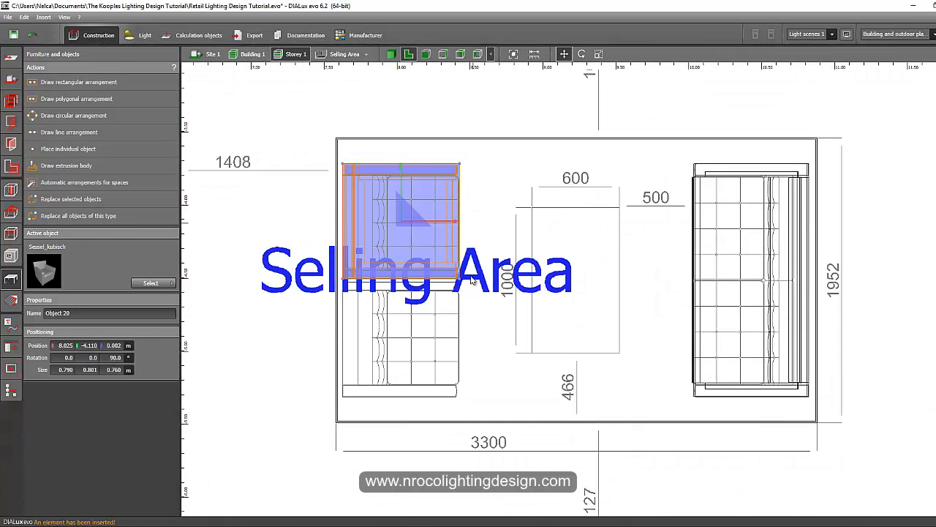
left_click_drag(468, 290, 479, 410)
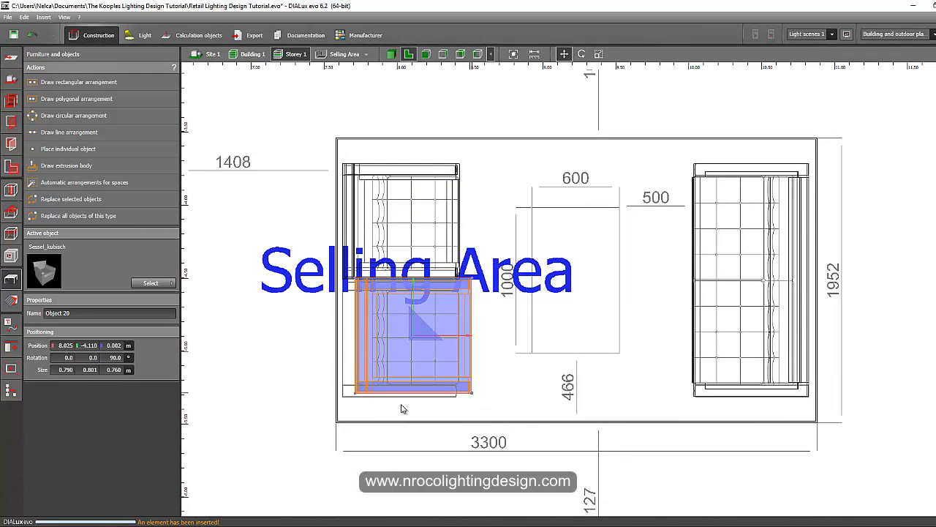
left_click_drag(355, 393, 344, 399)
left_click(290, 369)
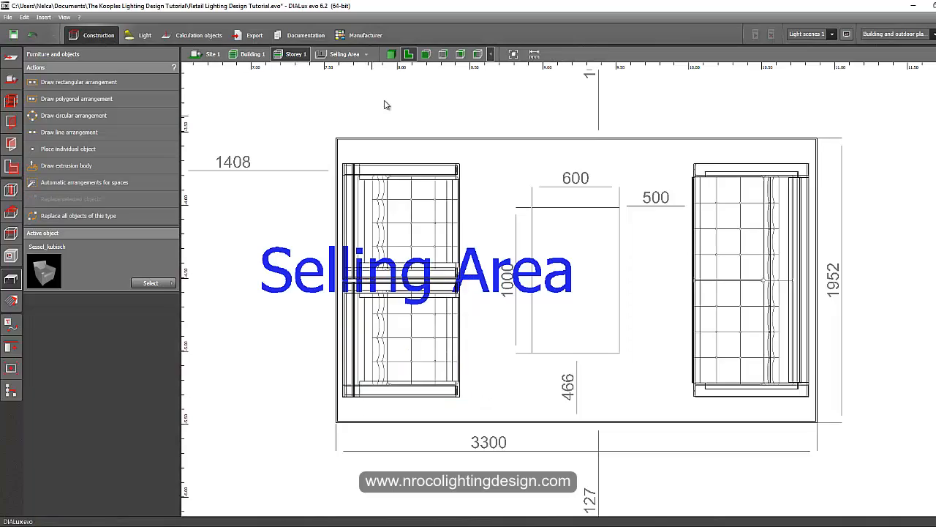
Step: Inspect the two cubic chairs in 3D and return to the floor plan of the Selling Area
left_click(393, 54)
right_click_drag(391, 284, 404, 95)
left_click(409, 55)
scroll(461, 258, "up", 1)
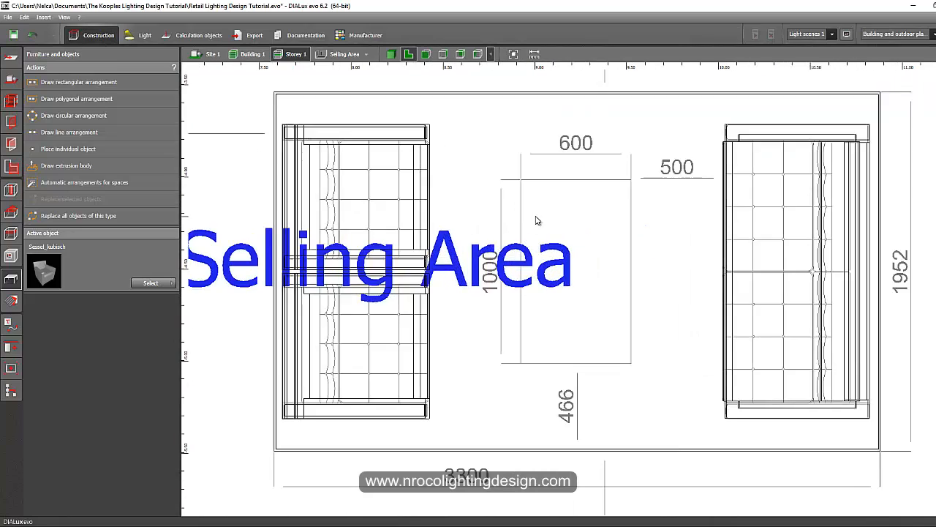
scroll(537, 215, "down", 5)
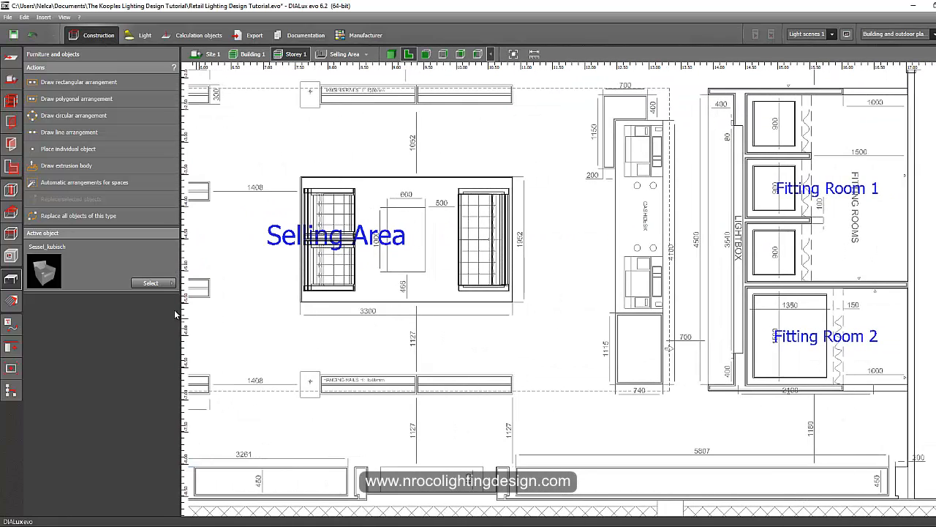
Step: Choose the 60x90 couch table from the Tables category of the Home furniture catalog as the active object
left_click(263, 525)
left_click(315, 492)
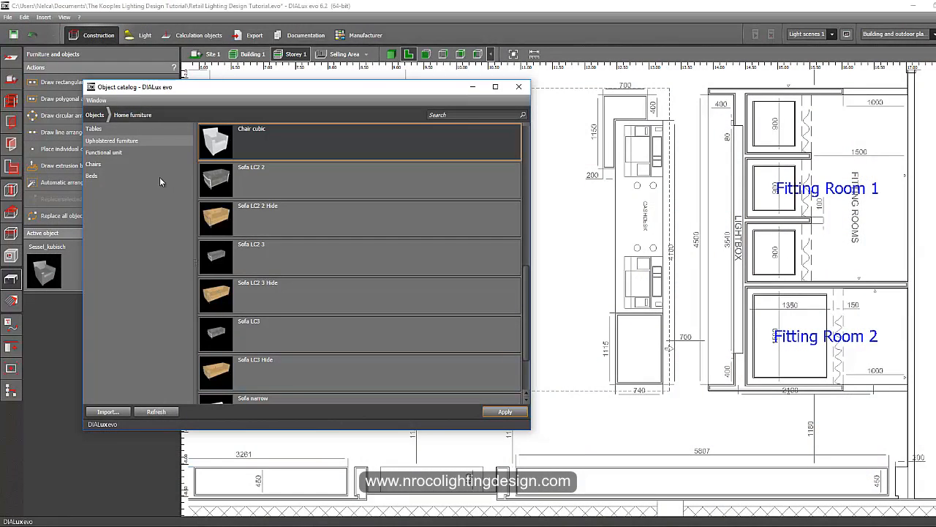
left_click(94, 128)
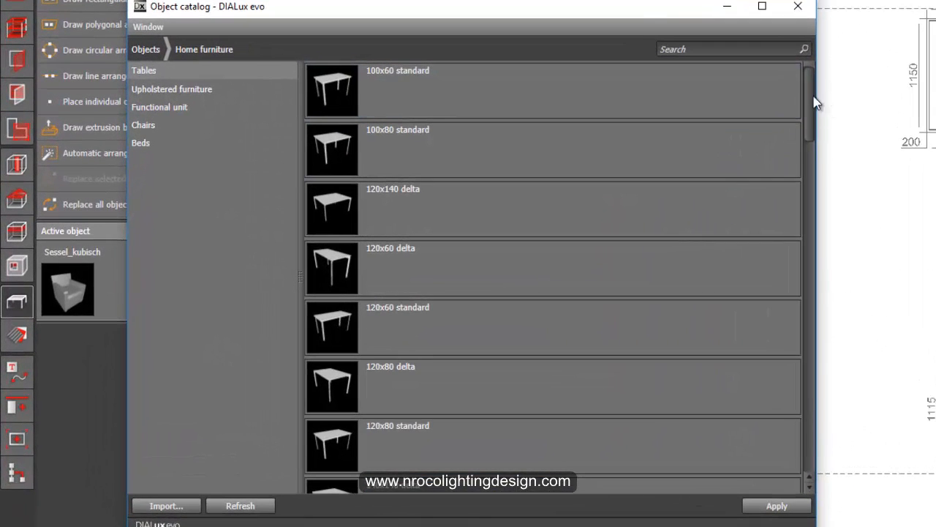
left_click_drag(814, 96, 800, 349)
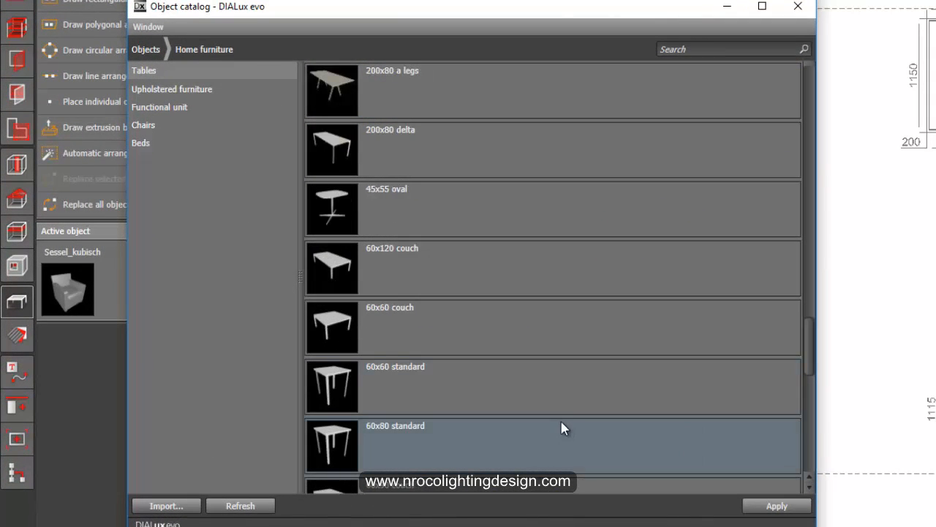
left_click(400, 334)
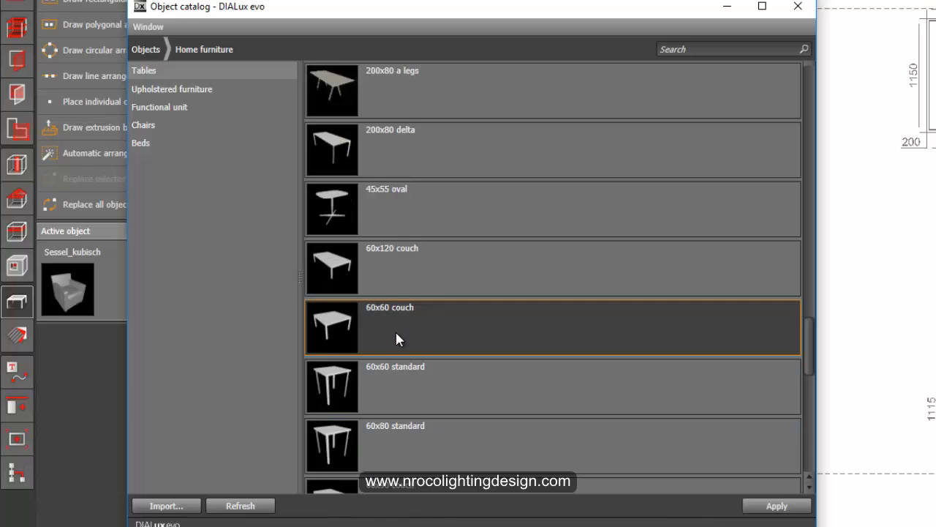
scroll(396, 341, "down", 5)
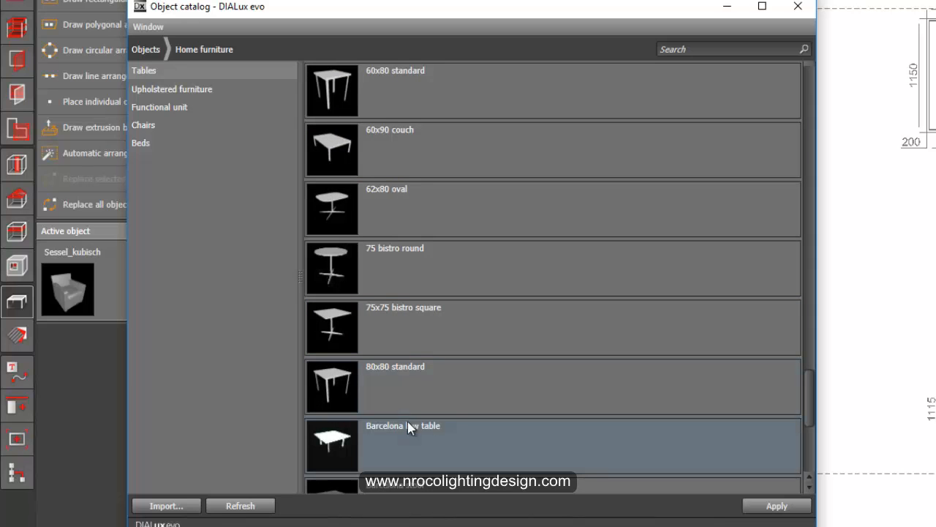
scroll(414, 418, "down", 4)
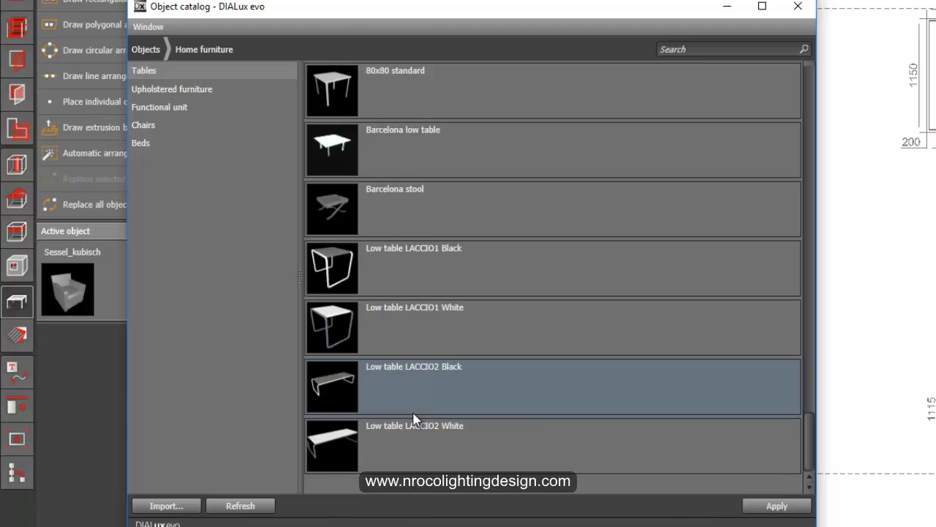
scroll(417, 418, "up", 7)
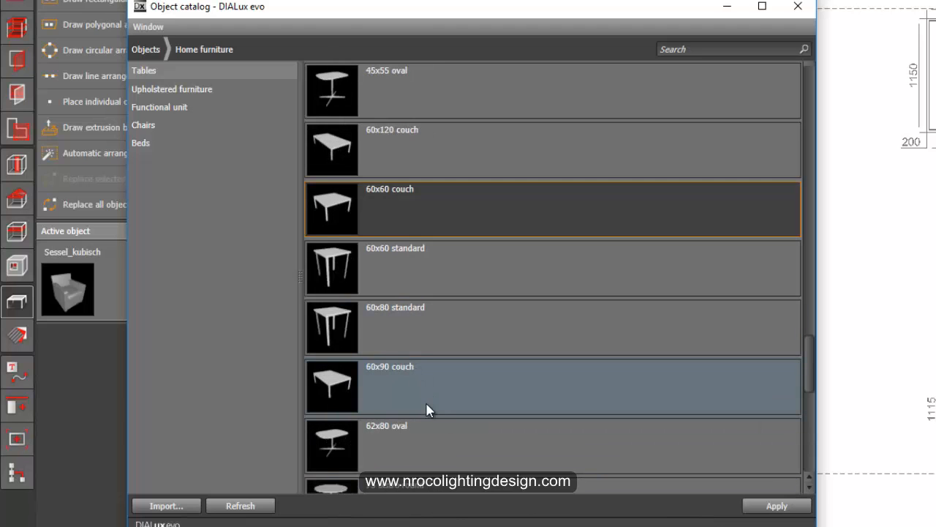
left_click(415, 406)
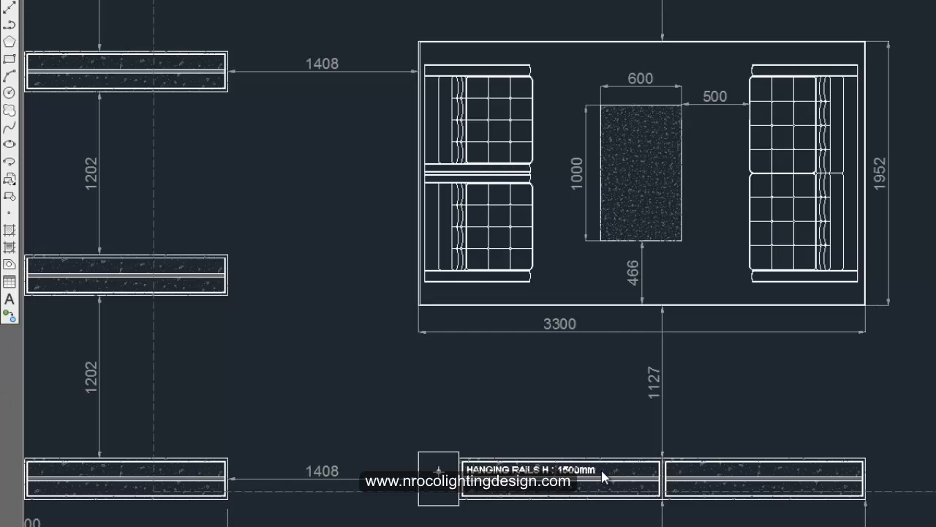
Step: Switch to the AutoCAD drawing, examine the coffee table in the layout, and find the furniture detail drawings
scroll(604, 472, "down", 3)
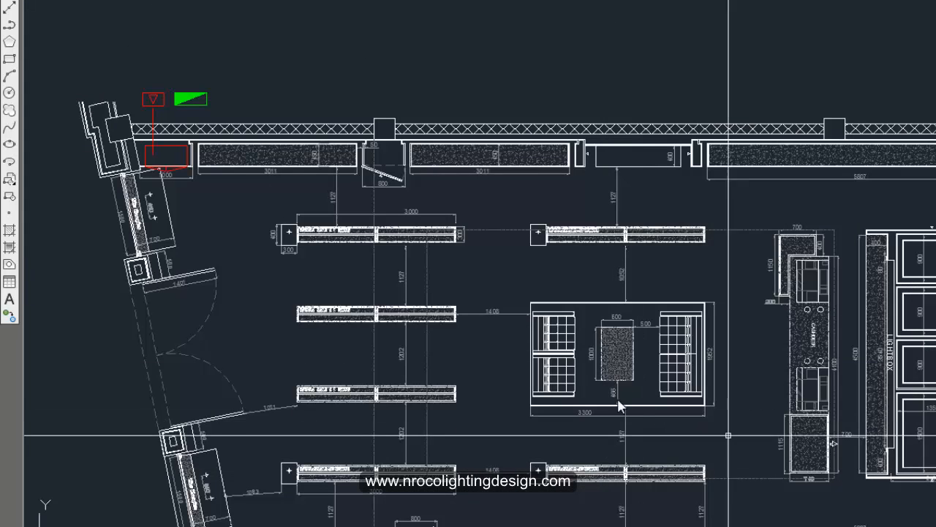
scroll(620, 391, "up", 5)
scroll(669, 403, "down", 2)
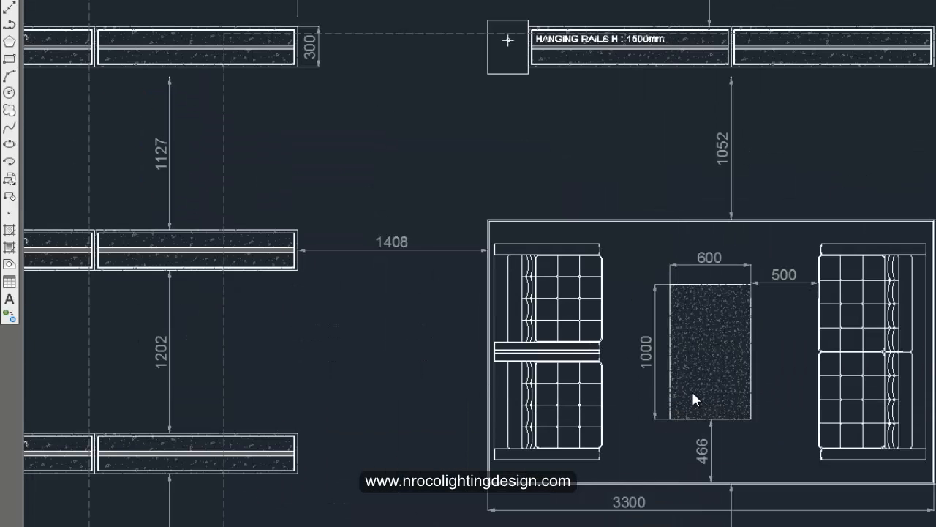
scroll(691, 390, "down", 6)
mouse_move(613, 322)
middle_mouse_down()
mouse_move(450, 226)
mouse_move(229, 200)
middle_mouse_up()
scroll(230, 200, "down", 1)
scroll(907, 405, "down", 1)
middle_click_drag(907, 405, 439, 117)
scroll(547, 286, "down", 3)
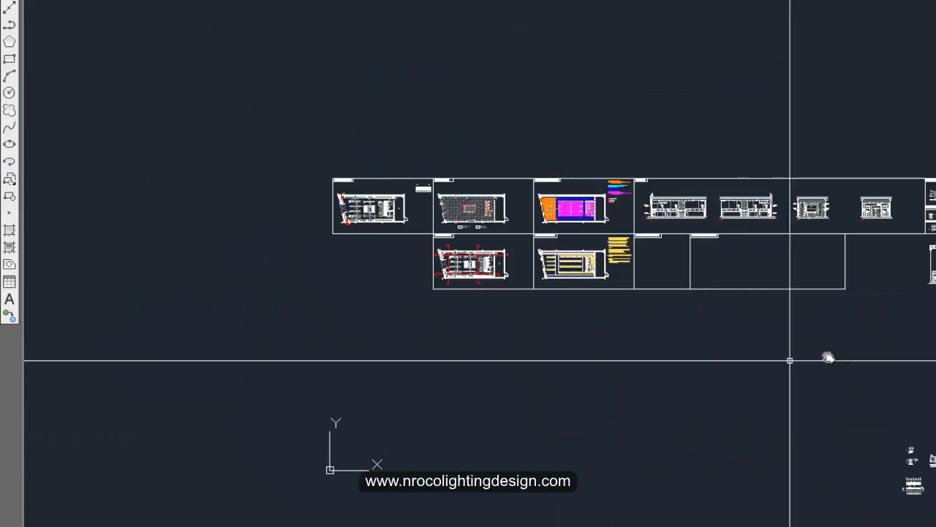
middle_click_drag(838, 360, 608, 282)
scroll(570, 351, "up", 8)
scroll(446, 164, "up", 3)
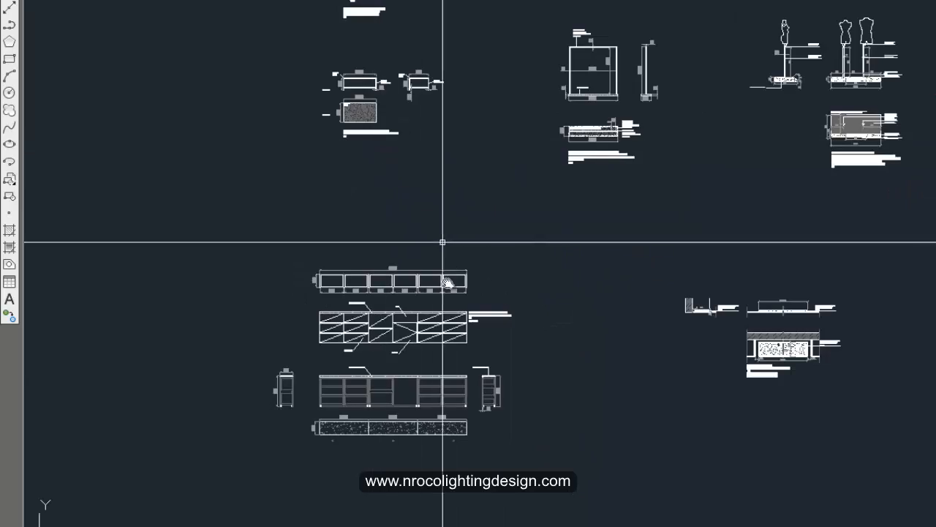
middle_click_drag(872, 249, 663, 278)
scroll(663, 277, "down", 1)
scroll(935, 284, "down", 3)
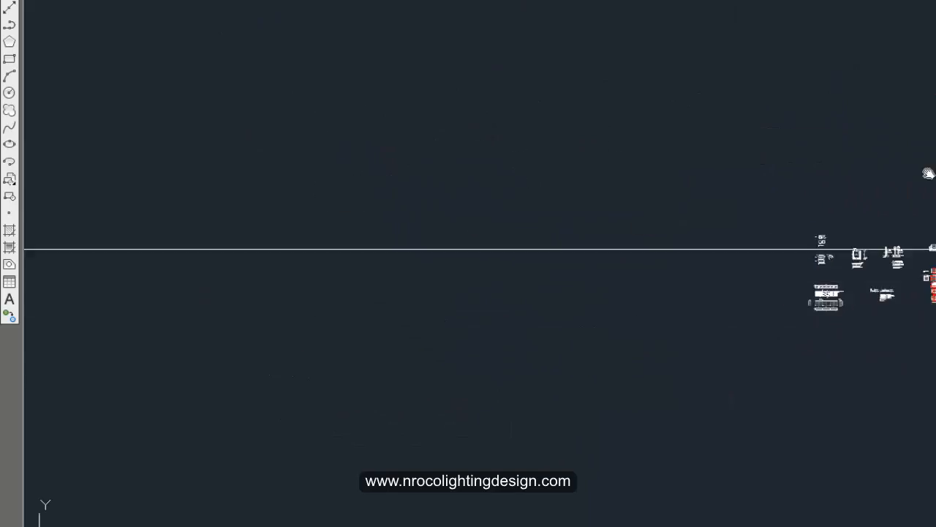
middle_click_drag(825, 299, 935, 526)
scroll(727, 430, "up", 3)
middle_click_drag(736, 220, 676, 507)
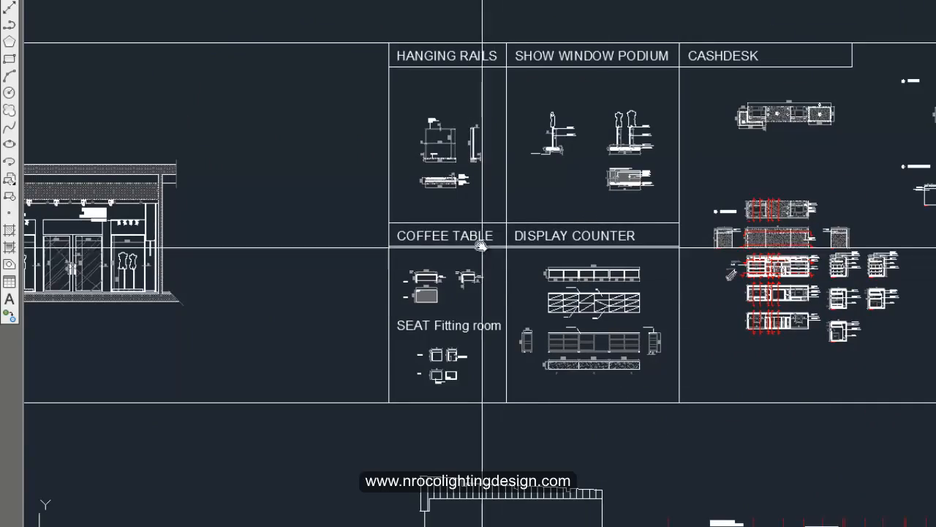
Step: Examine the display counter and cashdesk detail drawings beside the coffee table details
scroll(449, 297, "up", 1)
middle_click_drag(672, 301, 121, 408)
middle_click_drag(676, 435, 705, 422)
middle_click_drag(324, 369, 680, 324)
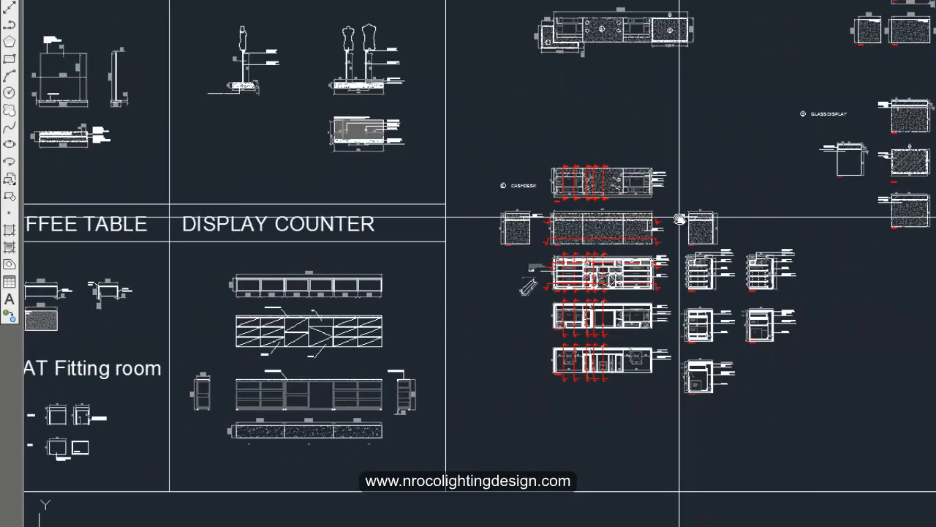
scroll(642, 244, "down", 4)
middle_click_drag(607, 259, 578, 226)
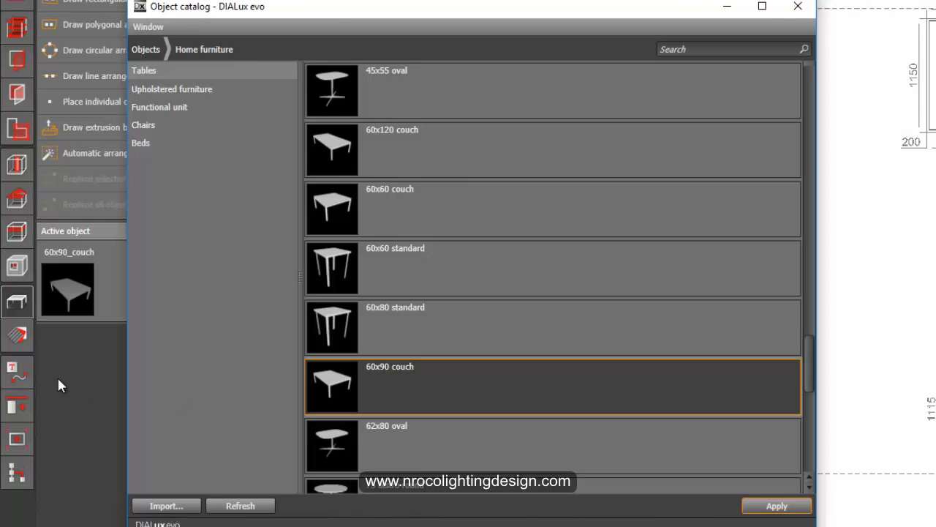
Step: Back in DIALux evo, place an individual 60x90 couch table between the seats and align its upper corner with the coffee table outline
left_click(726, 11)
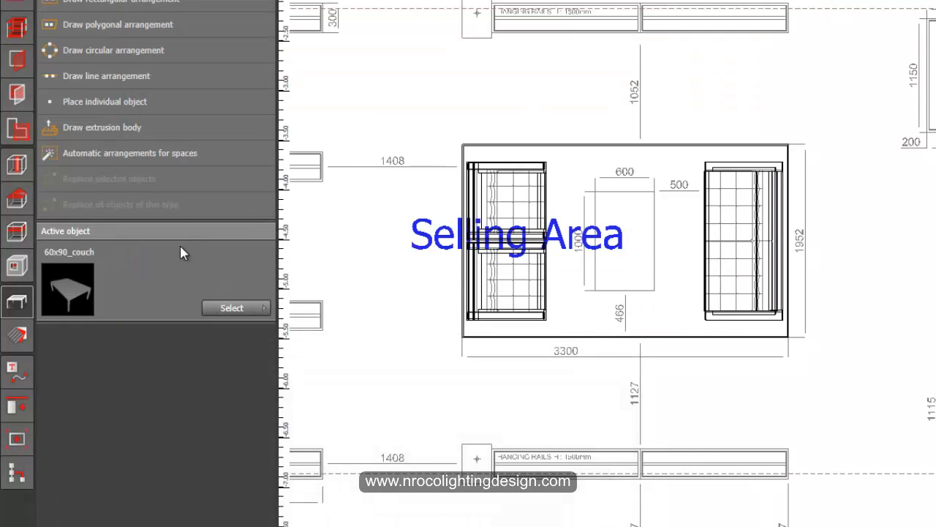
left_click(116, 101)
left_click(626, 257)
scroll(615, 215, "up", 4)
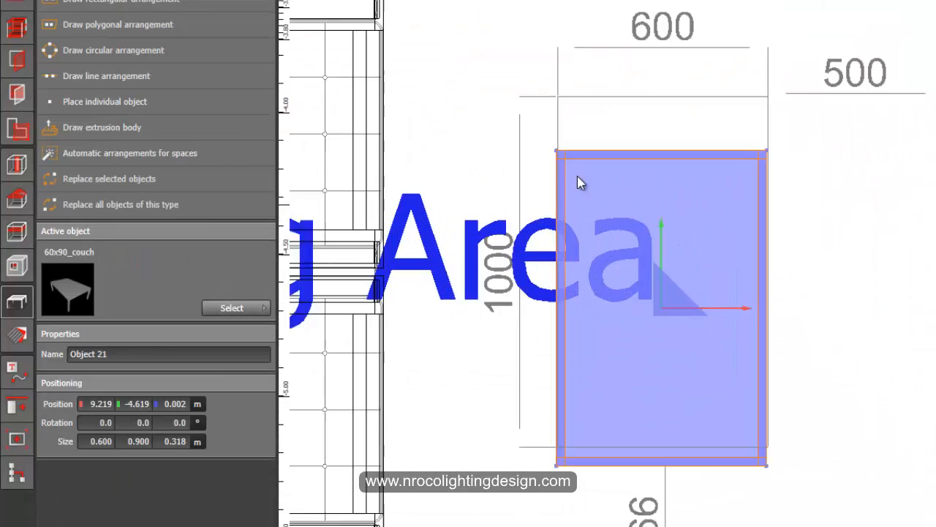
left_click_drag(552, 148, 556, 87)
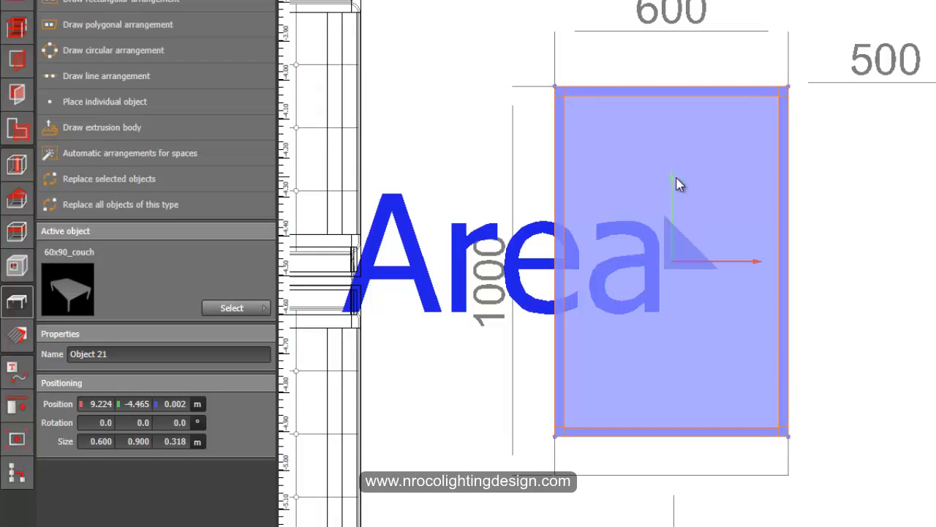
Step: Scale the coffee table lengthwise to the lower edge of its 600 × 1000 mm outline
right_click(678, 184)
left_click(704, 221)
left_click_drag(680, 442, 681, 481)
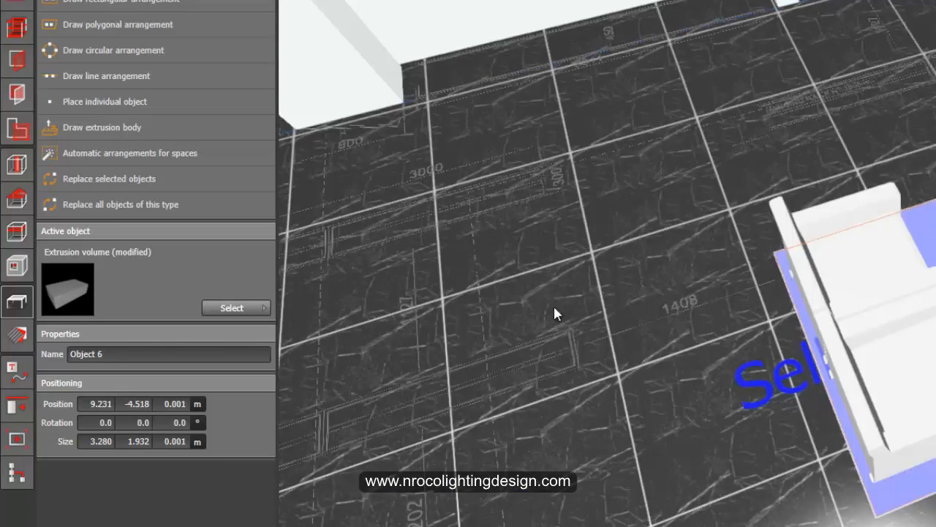
Step: Inspect the sofa, coffee table and armchairs in 3D from several sides of the shop
left_click_drag(554, 308, 730, 406)
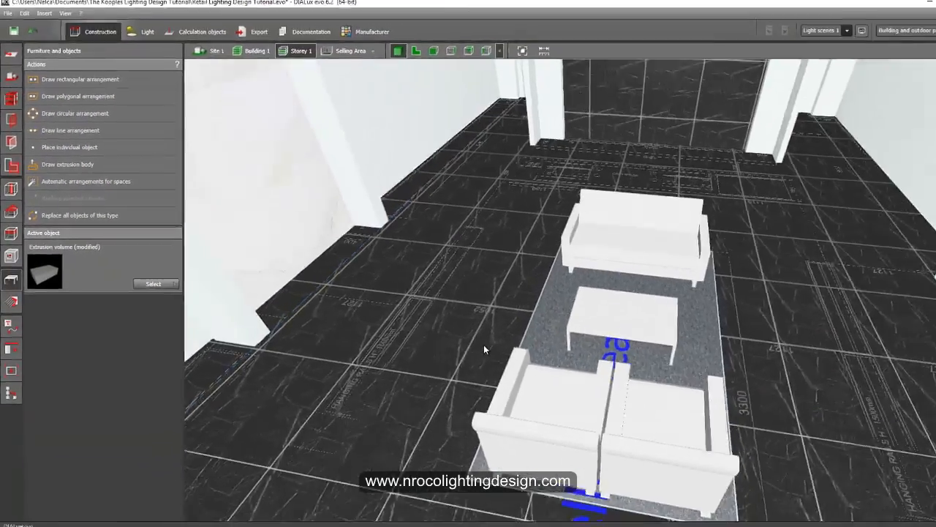
left_click_drag(484, 349, 475, 309)
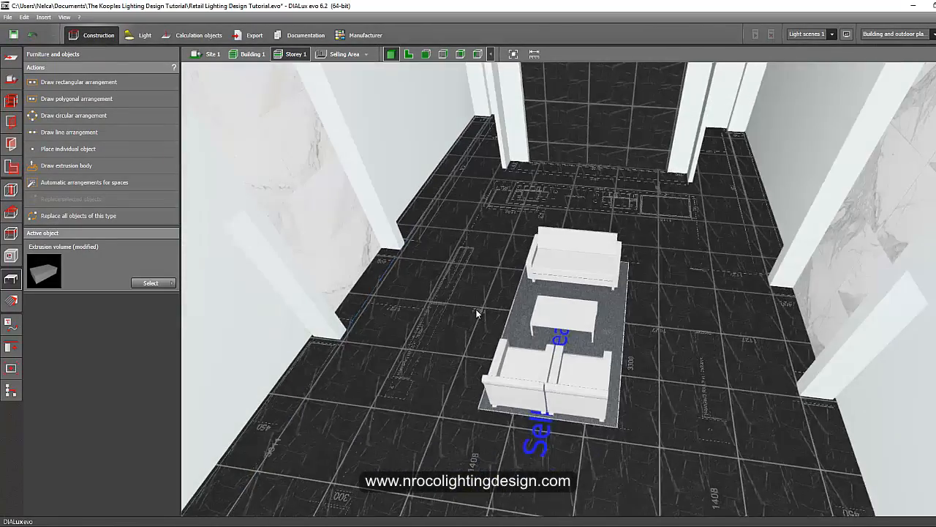
scroll(476, 313, "up", 2)
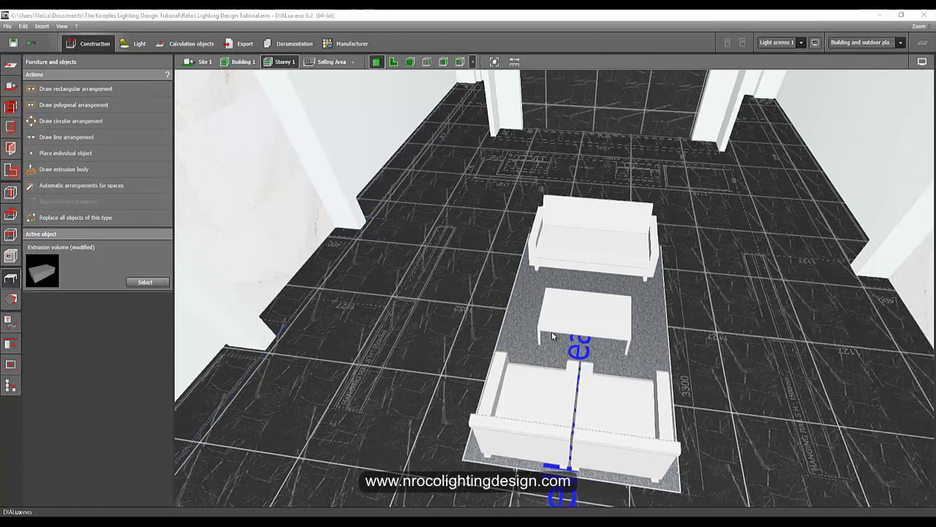
left_click_drag(546, 346, 502, 327)
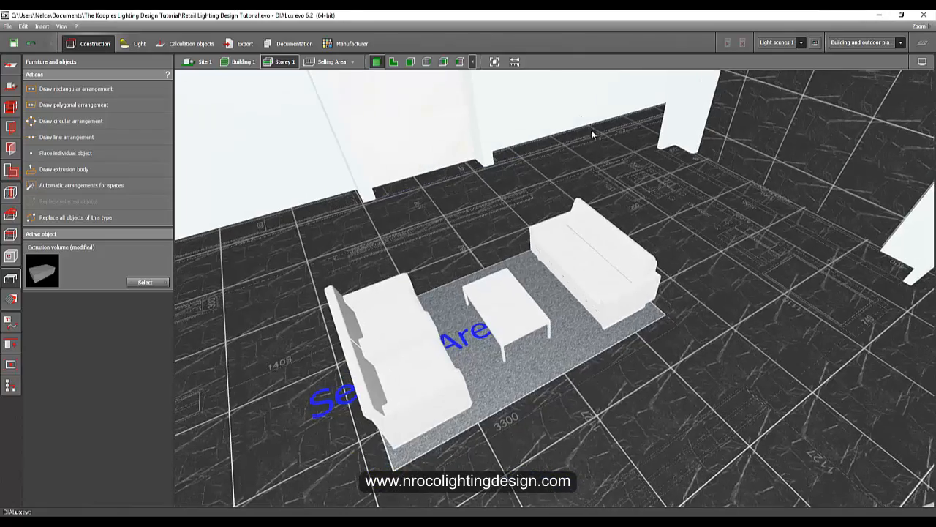
middle_click_drag(589, 183, 664, 231)
left_click_drag(665, 231, 511, 282)
middle_click_drag(511, 280, 706, 289)
left_click_drag(511, 340, 468, 338)
scroll(490, 347, "down", 3)
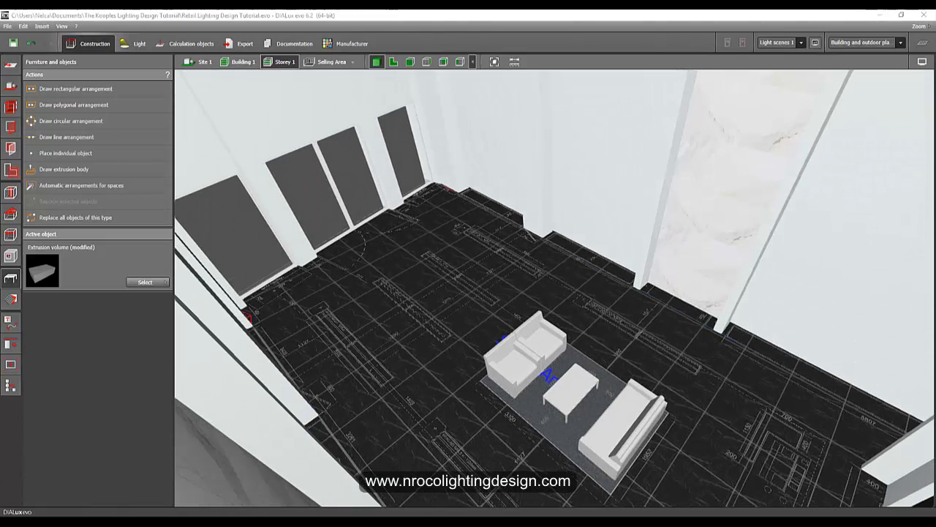
left_click(306, 483)
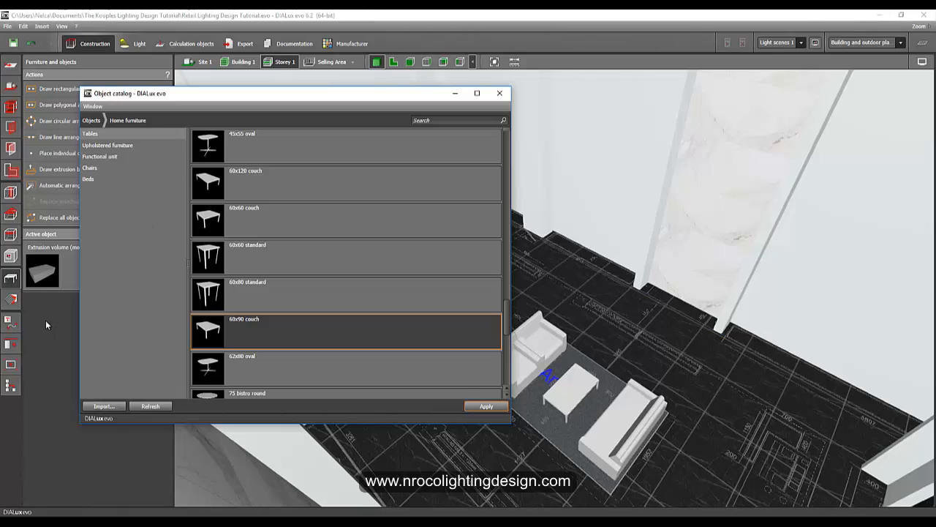
left_click(686, 378)
scroll(516, 289, "down", 3)
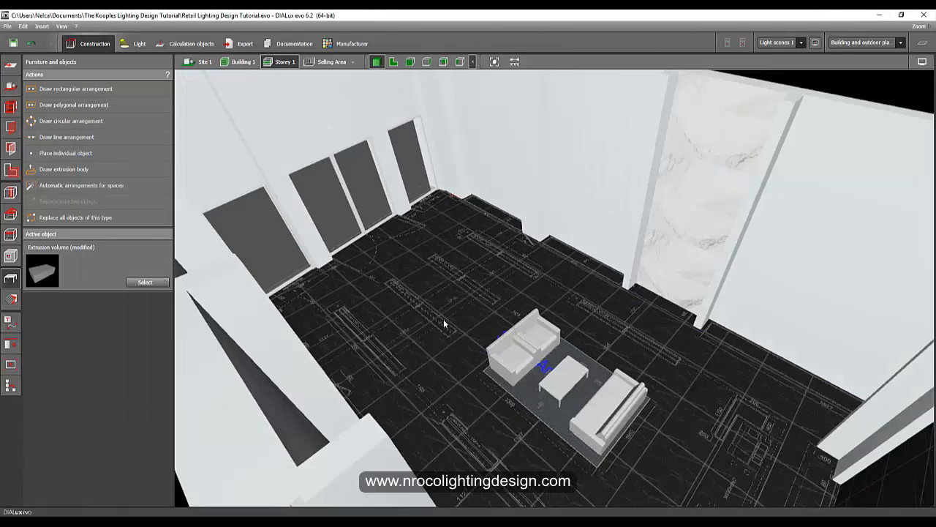
Step: Switch to the AutoCAD drawing and examine the hanging rails and wall units in the General Layout
key("alt+Tab")
scroll(780, 265, "down", 2)
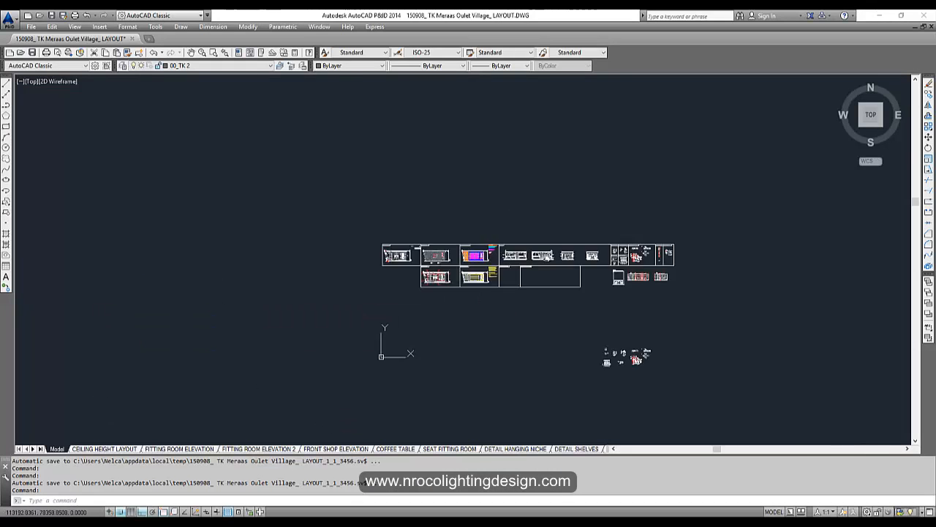
scroll(442, 258, "up", 4)
mouse_move(313, 249)
middle_mouse_down()
mouse_move(292, 249)
mouse_move(457, 250)
middle_mouse_up()
scroll(242, 268, "up", 3)
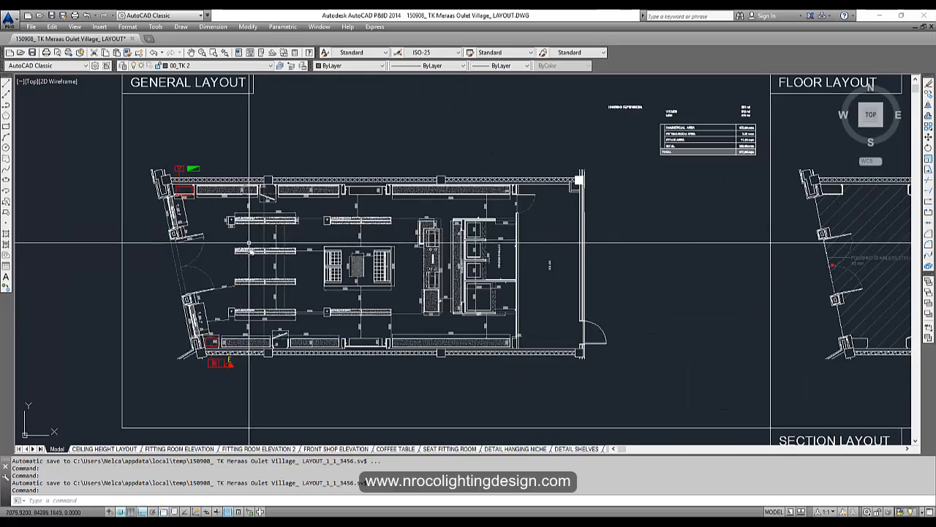
scroll(243, 268, "up", 2)
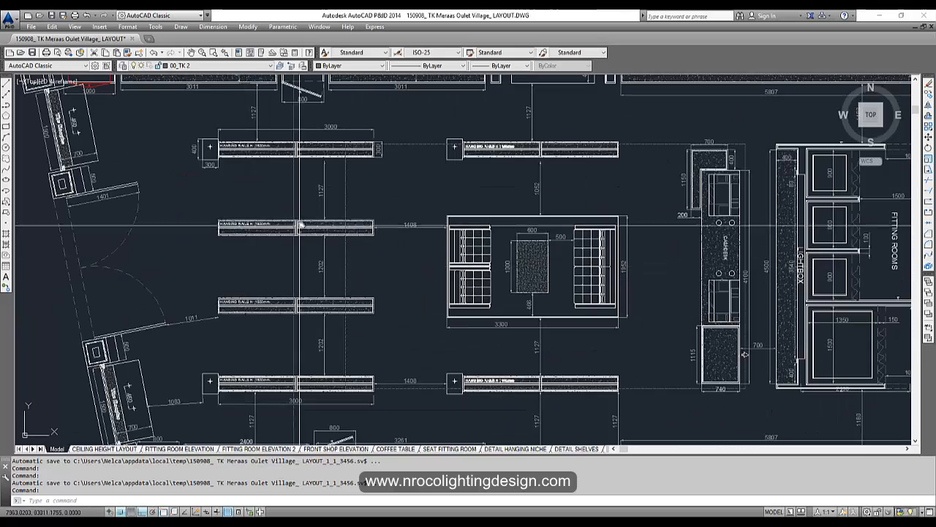
mouse_move(299, 224)
middle_mouse_down()
mouse_move(307, 334)
mouse_move(306, 161)
middle_mouse_up()
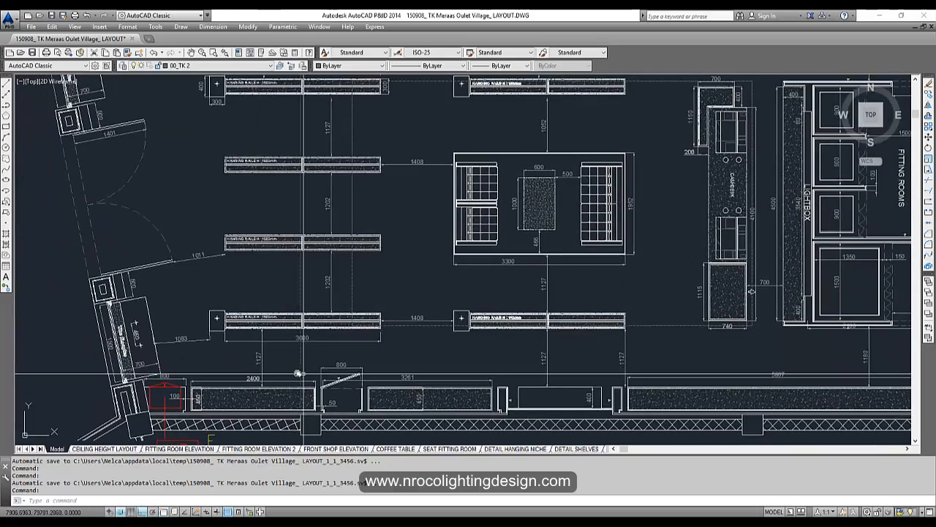
scroll(286, 330, "up", 2)
scroll(307, 341, "down", 2)
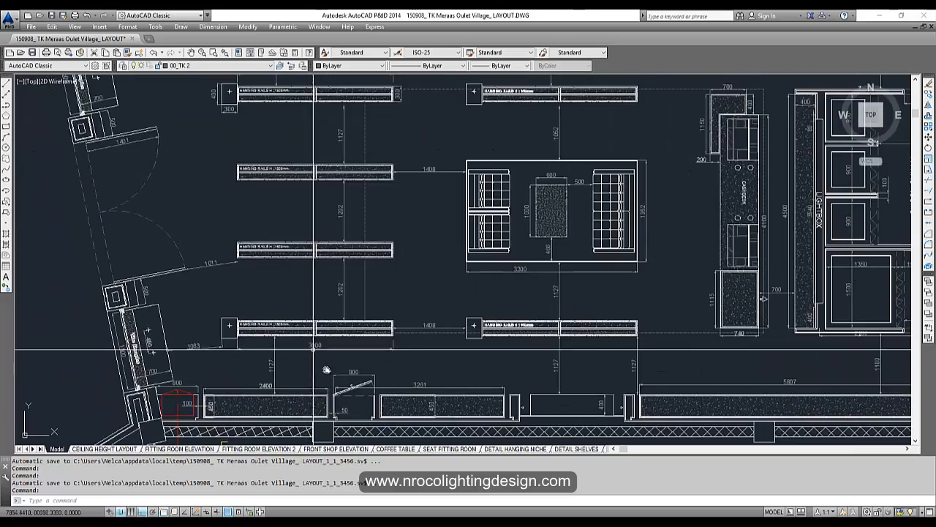
Step: Examine the shelf and selfstanding rail dimensions in the Section BB' elevation of the AutoCAD drawing
middle_click_drag(283, 382, 130, 273)
scroll(297, 301, "up", 1)
scroll(318, 280, "down", 8)
scroll(209, 303, "down", 3)
middle_click_drag(440, 327, 290, 318)
scroll(492, 267, "up", 3)
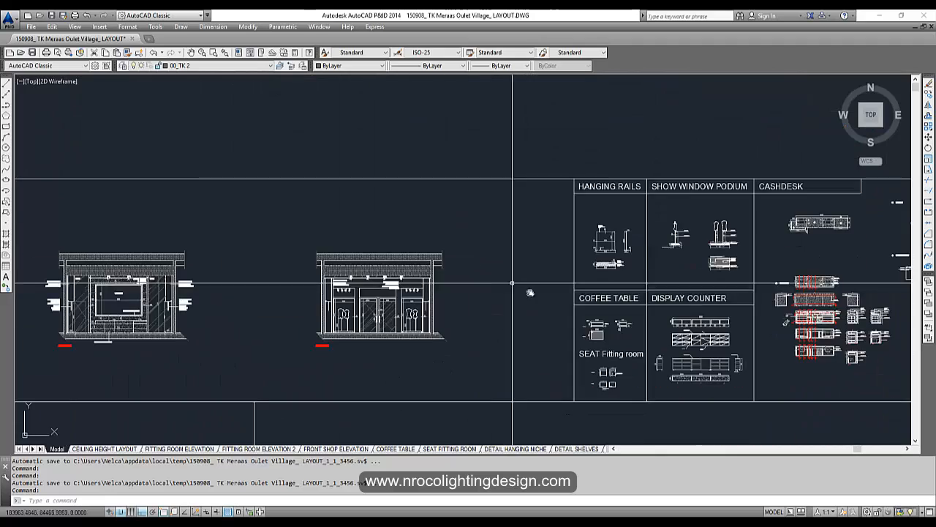
middle_click_drag(551, 324, 619, 265)
scroll(618, 272, "down", 3)
scroll(380, 271, "up", 4)
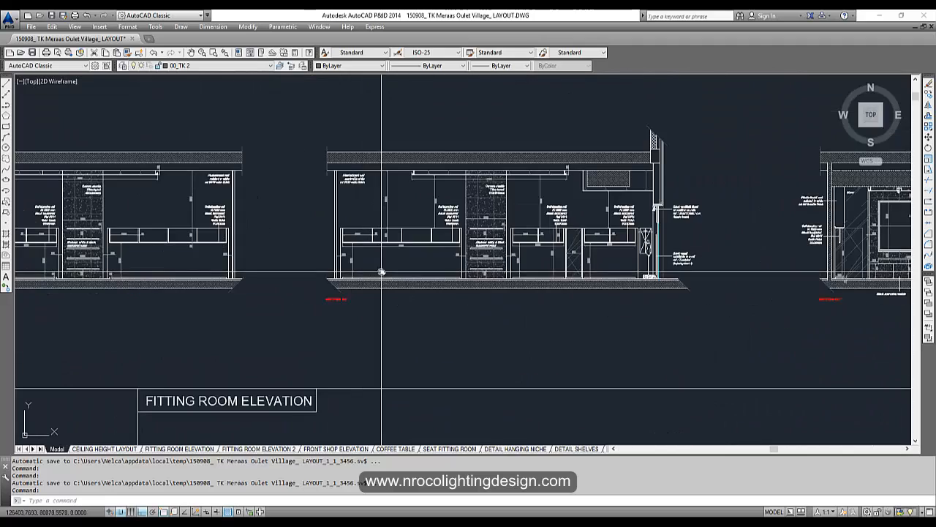
scroll(505, 219, "up", 7)
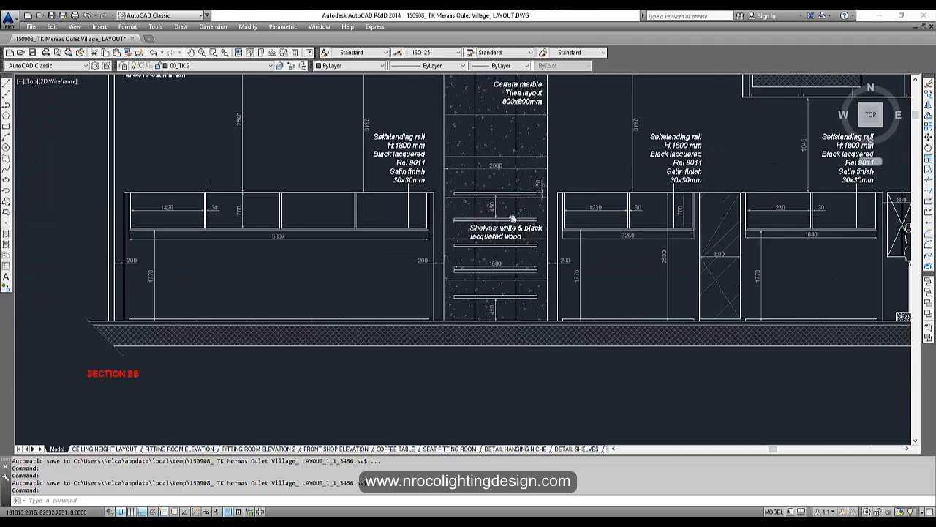
middle_click_drag(506, 217, 441, 234)
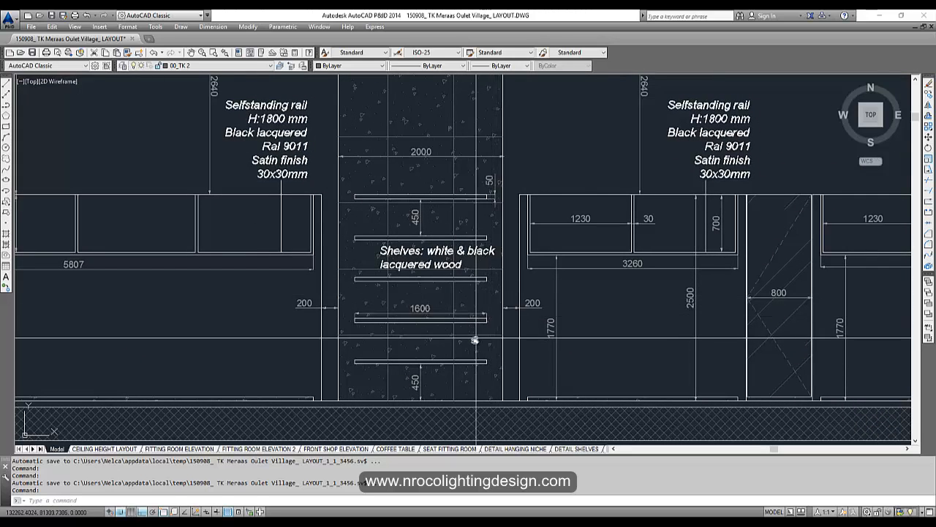
scroll(475, 340, "down", 5)
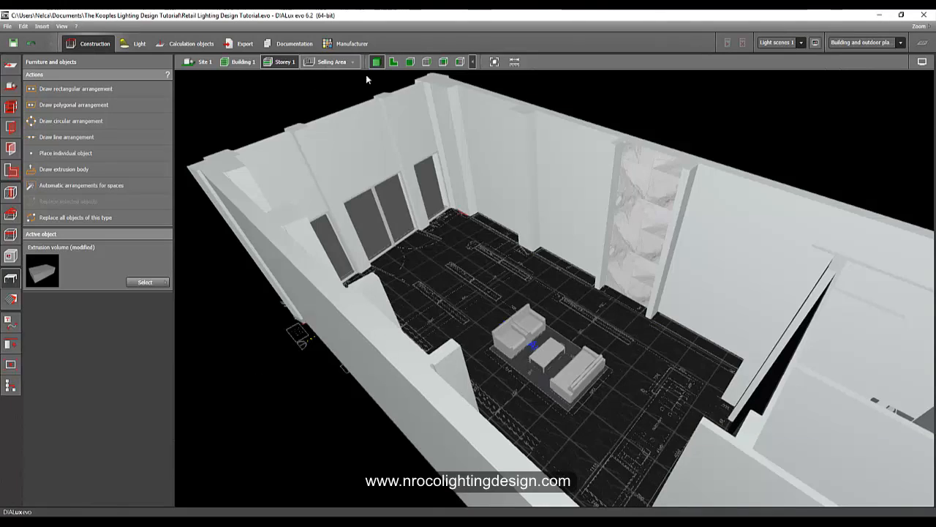
Step: Switch to DIALux evo, show the floor plan and import the drawing "Elevs for dialux" from The Kooples Lighting Design Tutorial folder
left_click(393, 61)
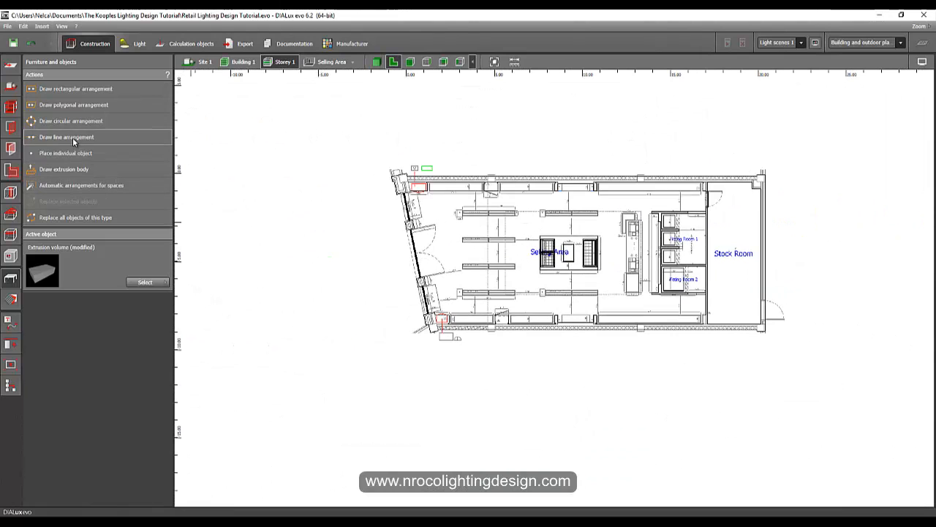
left_click(10, 69)
left_click(54, 89)
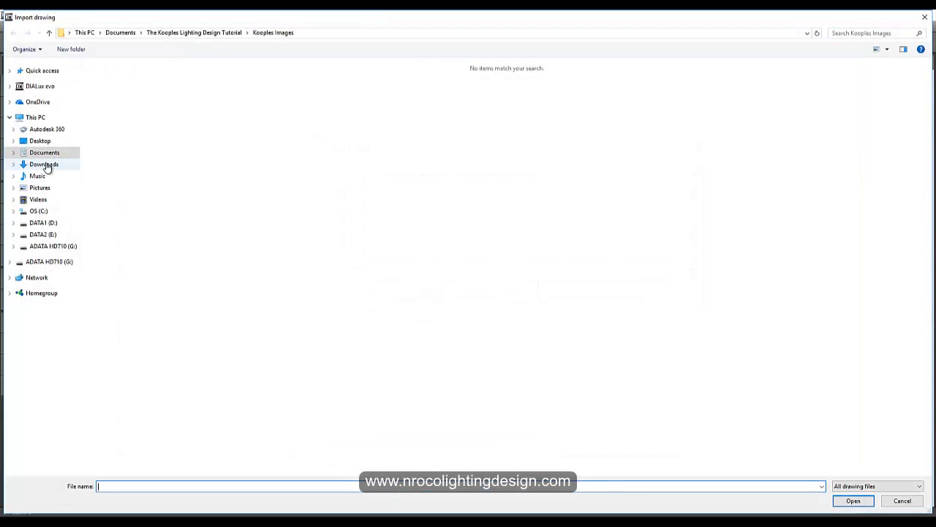
left_click(44, 156)
double_click(693, 110)
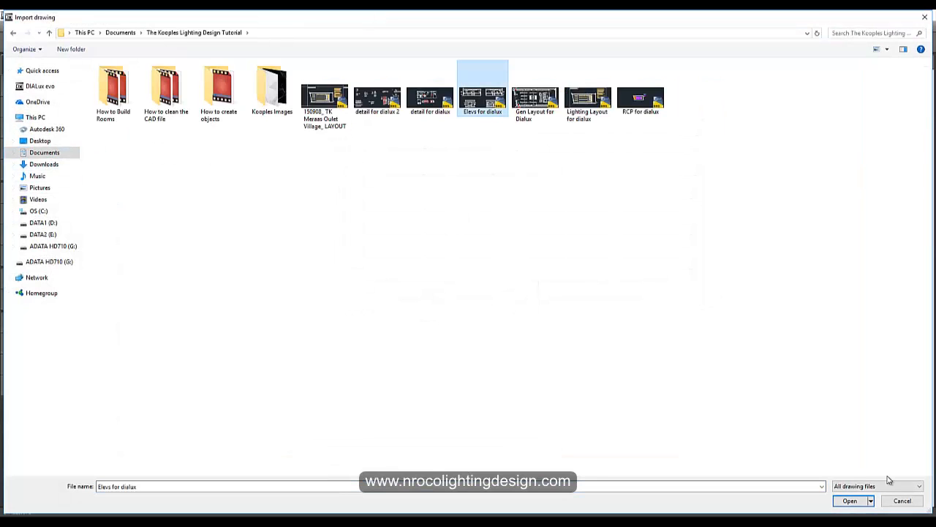
left_click(850, 501)
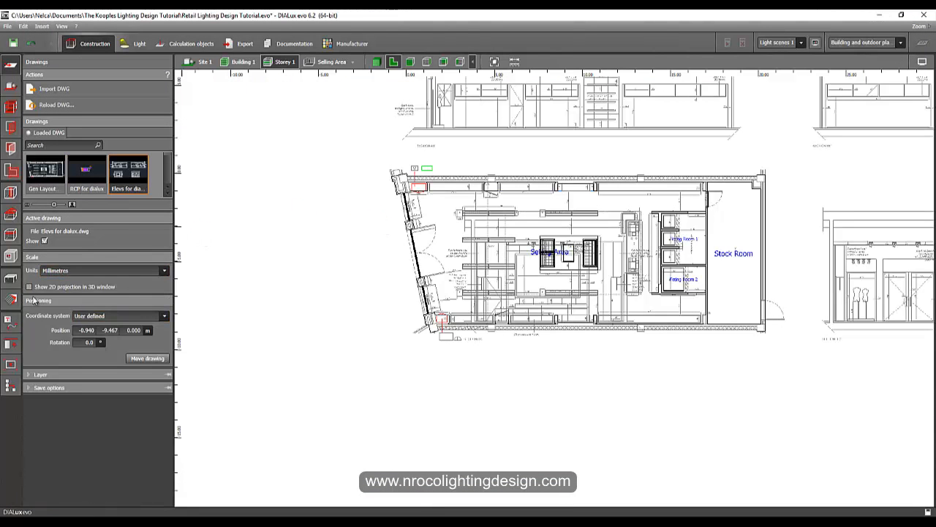
Step: Enable the elevation drawing's 2D projection in 3D and move the drawing above the floor plan, to about 2.268 m in Y
mouse_move(327, 248)
middle_mouse_down()
mouse_move(260, 338)
mouse_move(483, 326)
middle_mouse_up()
scroll(258, 340, "down", 3)
scroll(468, 323, "up", 3)
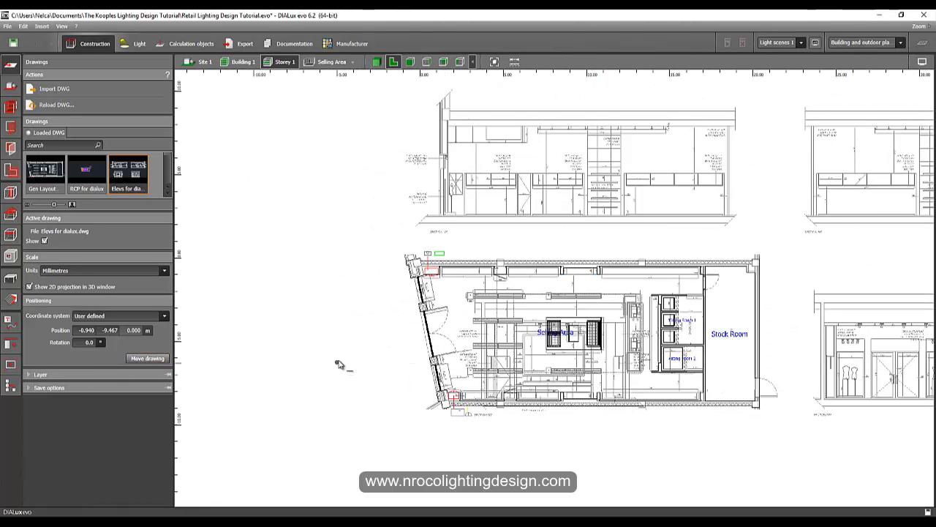
left_click(336, 210)
scroll(340, 315, "down", 2)
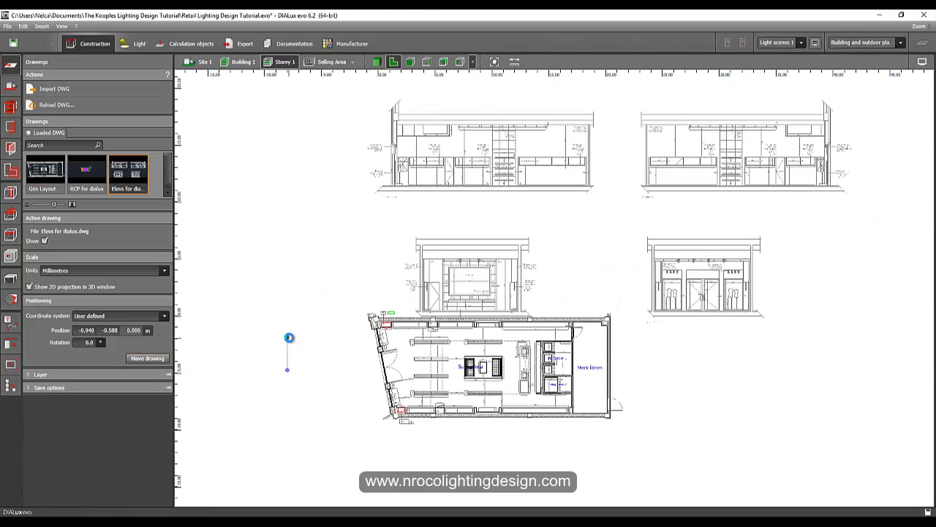
left_click(289, 337)
Step: Examine the shelf widths and spacings in the imported elevation, first on Storey 1 and then at Site 1 level
scroll(497, 241, "up", 8)
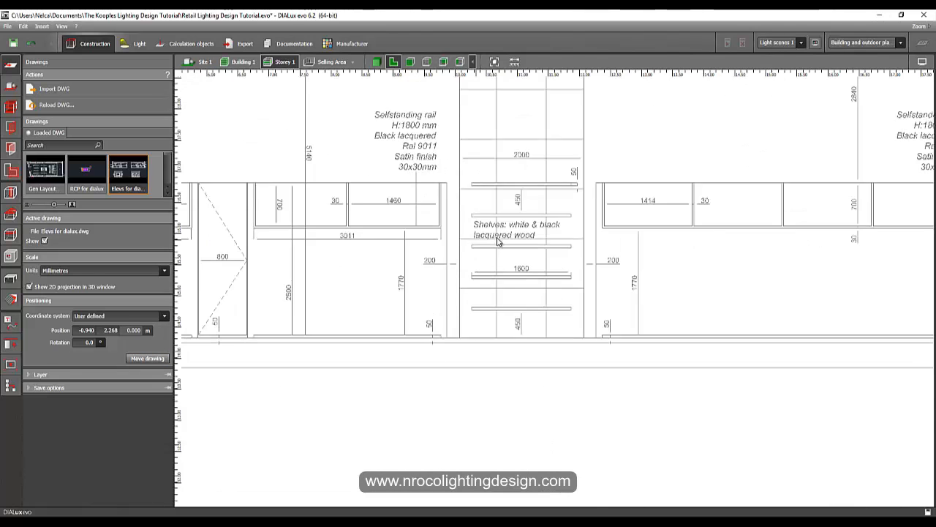
scroll(497, 242, "up", 2)
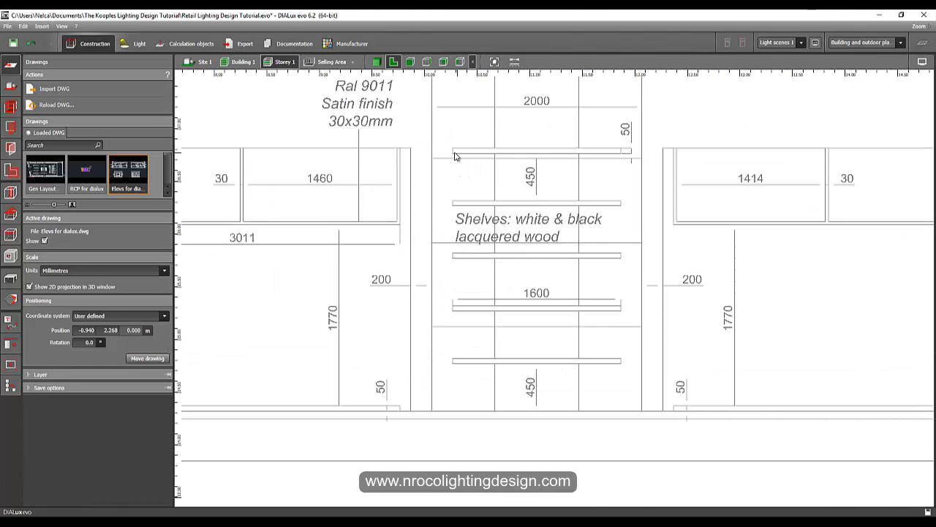
scroll(497, 327, "down", 3)
left_click(203, 62)
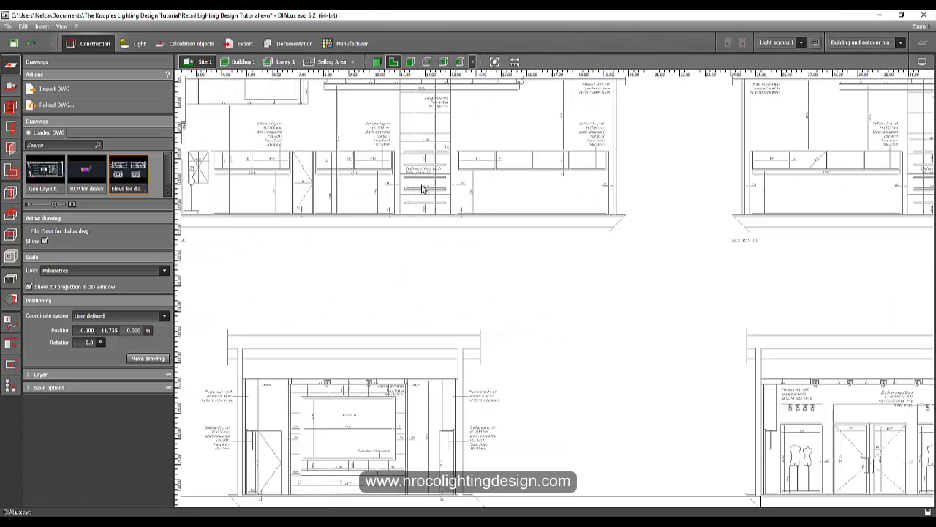
scroll(424, 176, "up", 4)
middle_click_drag(430, 167, 426, 277)
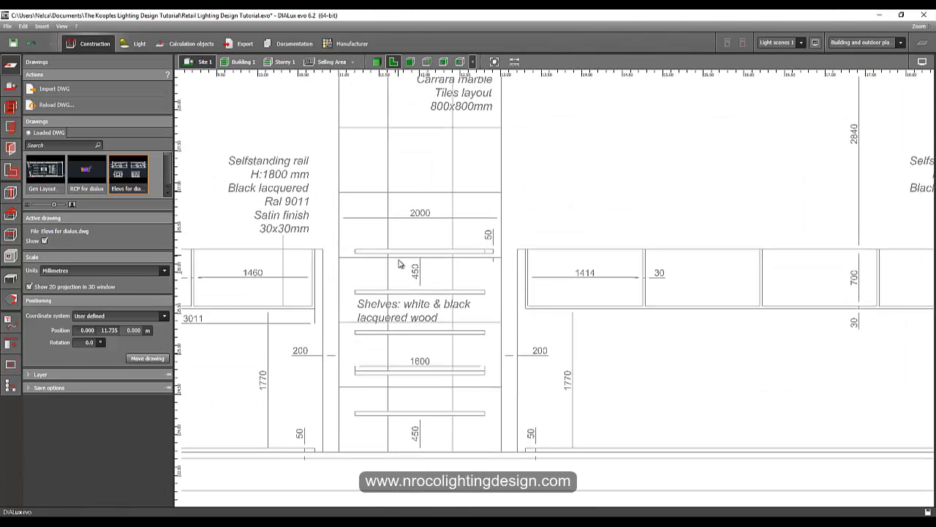
scroll(409, 314, "down", 2)
scroll(418, 440, "up", 3)
scroll(432, 376, "up", 2)
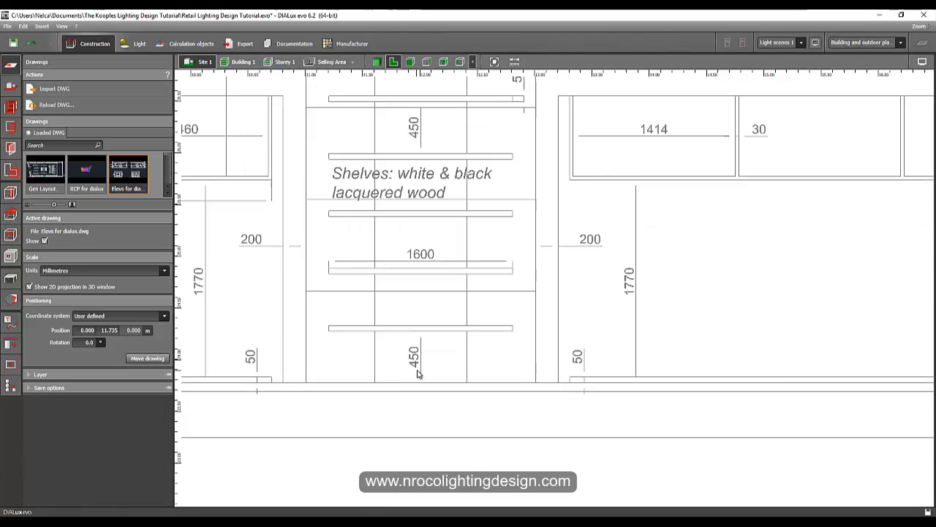
scroll(421, 367, "down", 2)
scroll(428, 363, "down", 5)
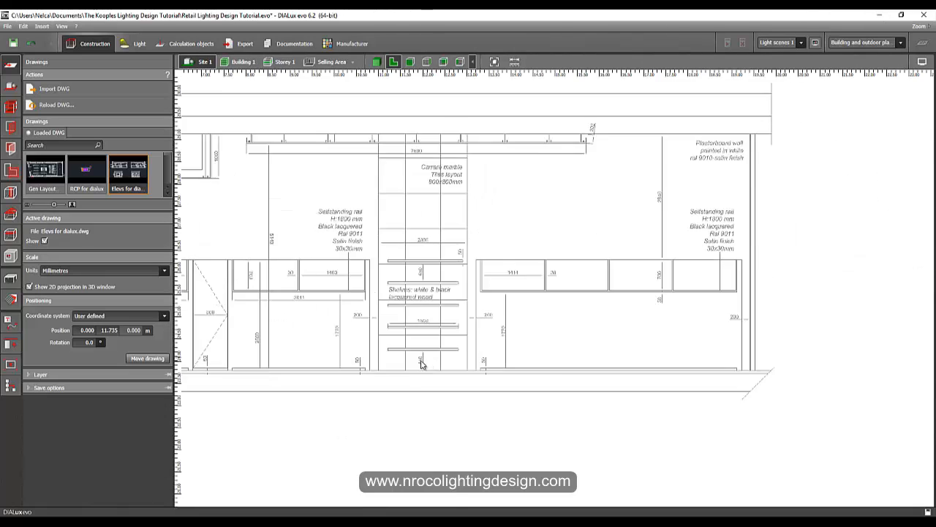
Step: Inspect the shelf niche along the plan's upper wall and the remaining imported sections at Site 1 level
middle_click_drag(428, 361, 483, 78)
middle_click_drag(374, 266, 330, 83)
scroll(436, 245, "up", 3)
scroll(368, 215, "up", 3)
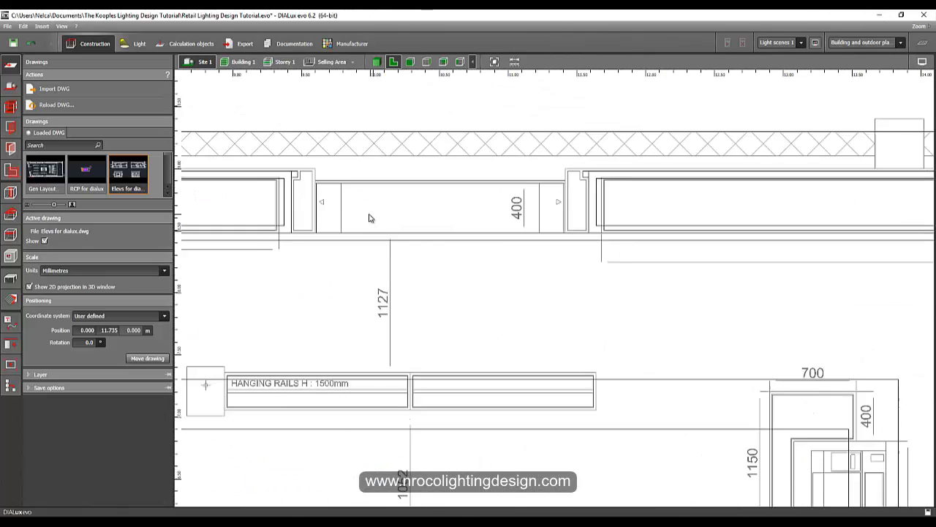
scroll(366, 217, "down", 4)
scroll(351, 395, "down", 3)
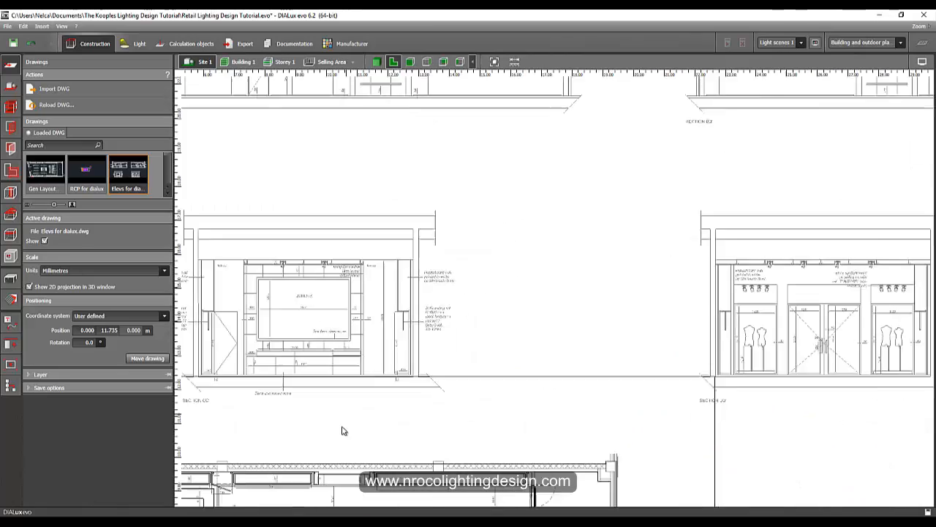
scroll(343, 431, "up", 2)
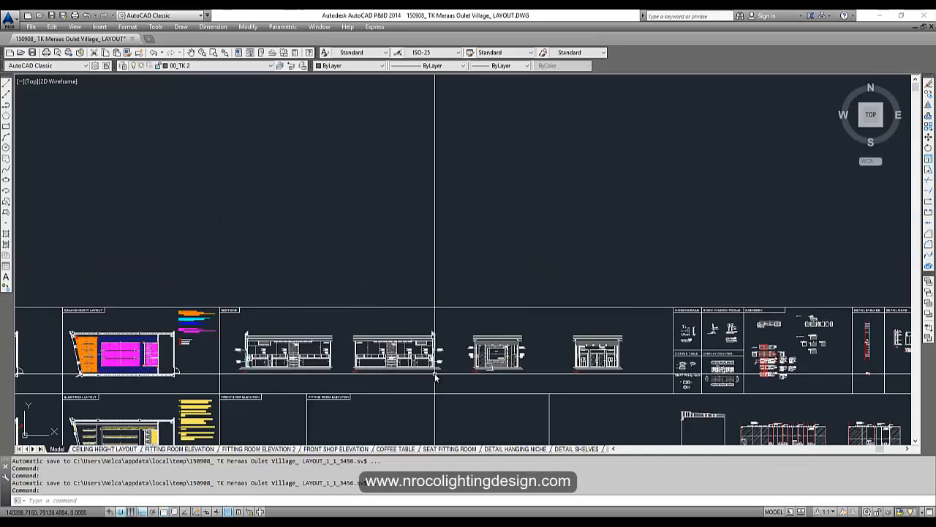
Step: Switch to the AutoCAD drawing and measure a lacquered shelf's thickness in the Section BB' elevation
scroll(434, 376, "up", 8)
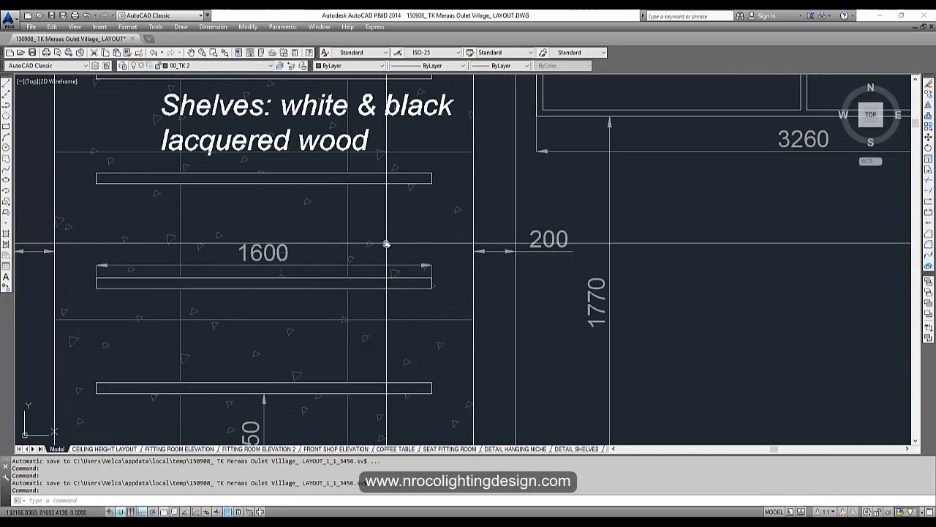
type("di")
key("Return")
left_click(432, 174)
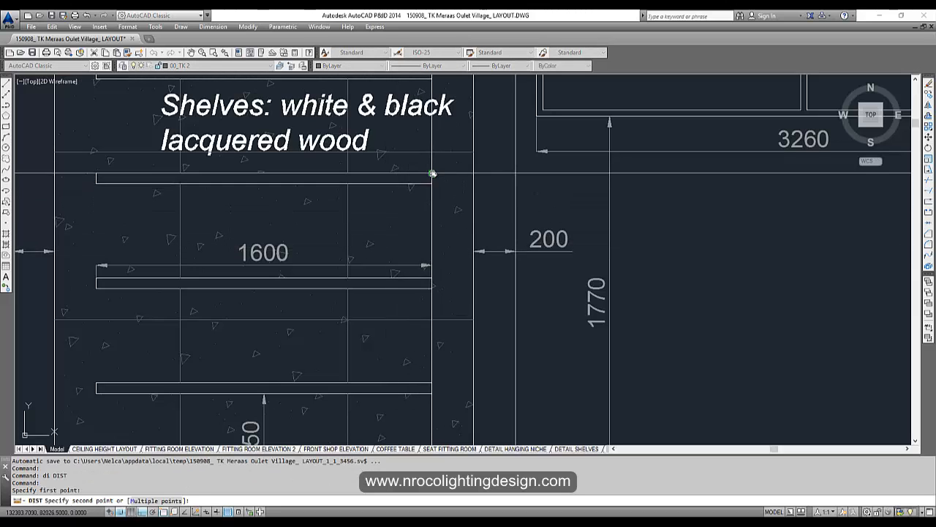
left_click(432, 174)
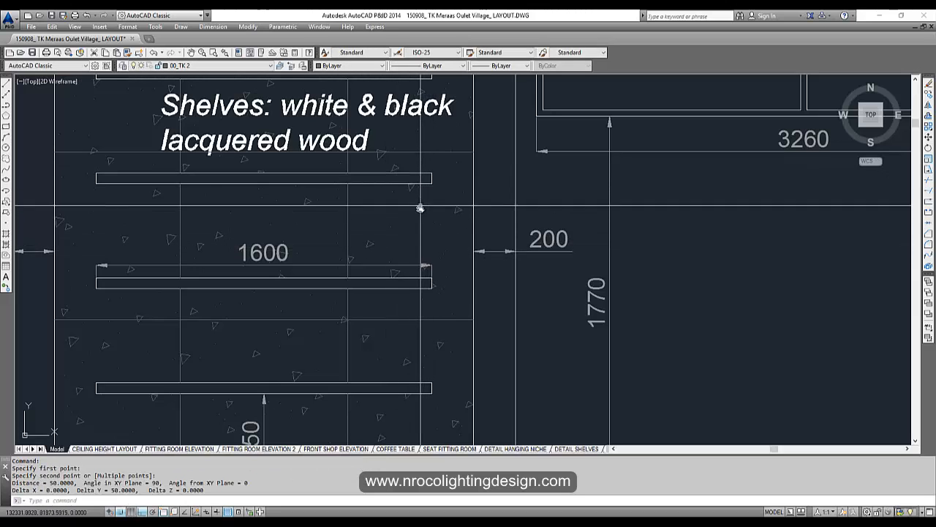
scroll(419, 212, "down", 6)
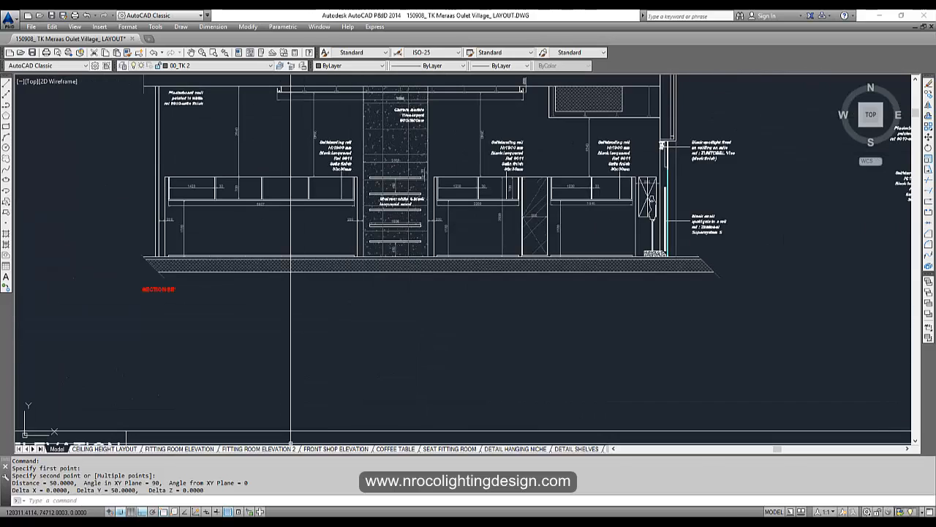
Step: Back in DIALux evo, open the Storey 1 plan at the shelf niche and choose Cube as the active furniture object
mouse_move(252, 522)
left_click(242, 499)
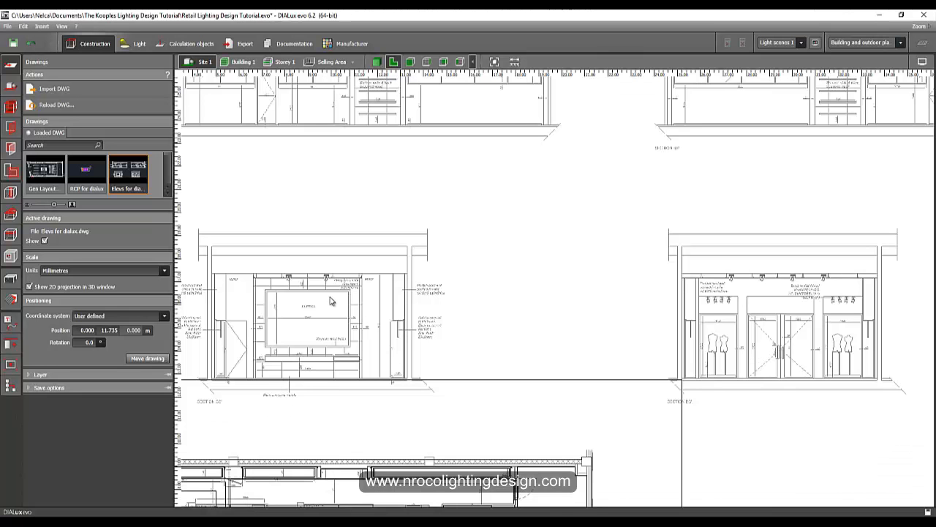
middle_click_drag(290, 285, 395, 227)
left_click(285, 62)
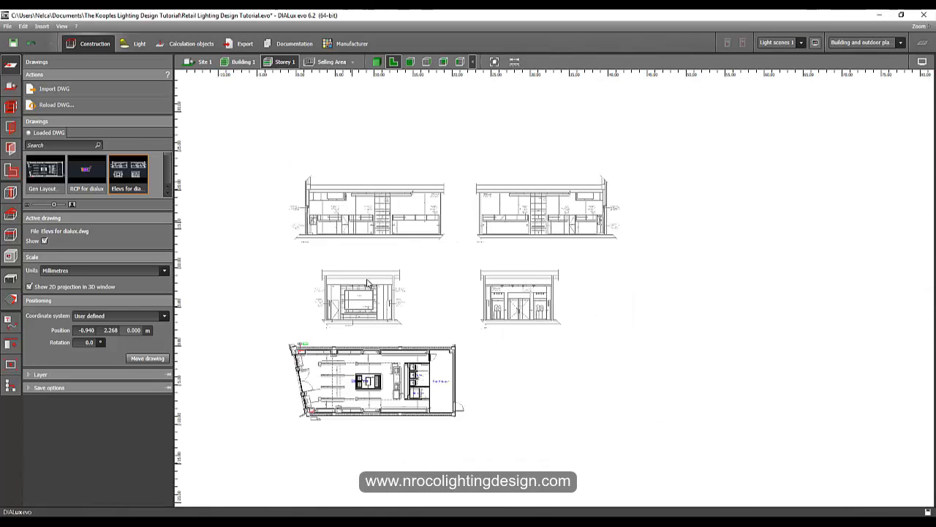
scroll(426, 218, "up", 5)
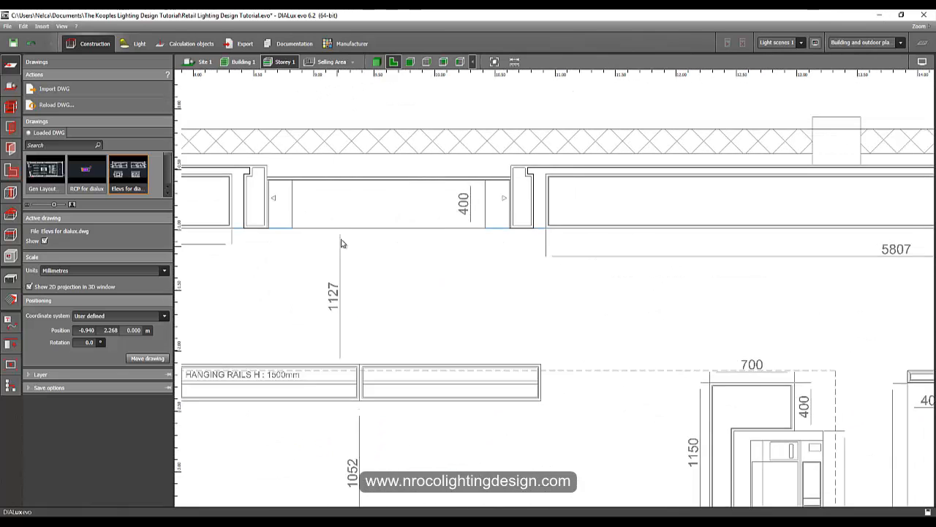
left_click(11, 279)
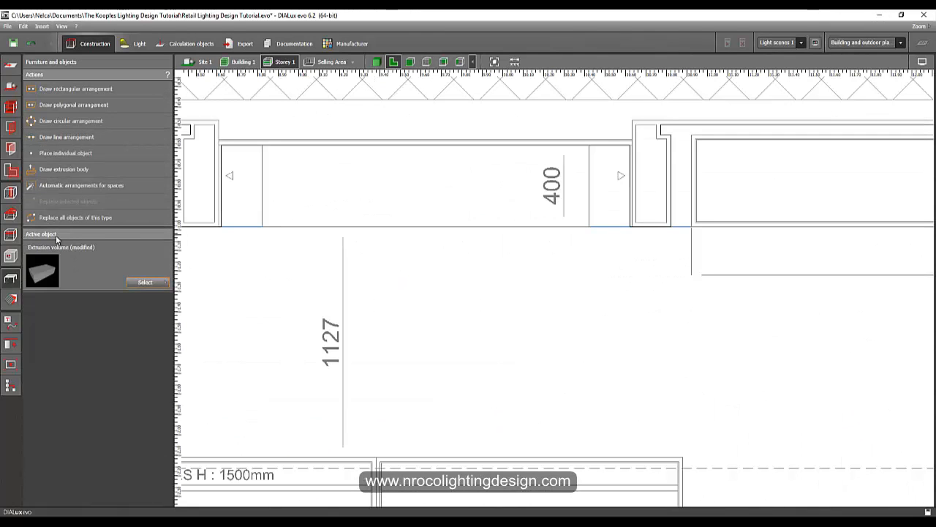
left_click(151, 283)
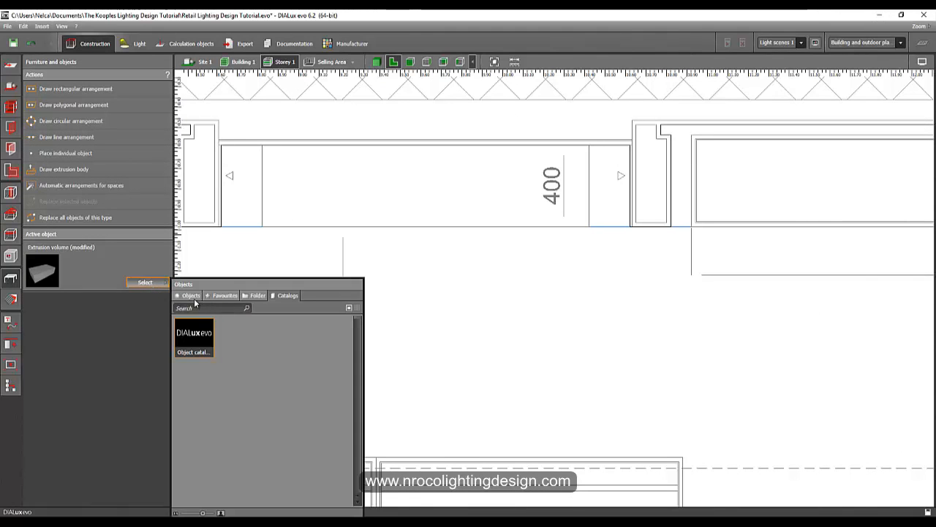
left_click(190, 296)
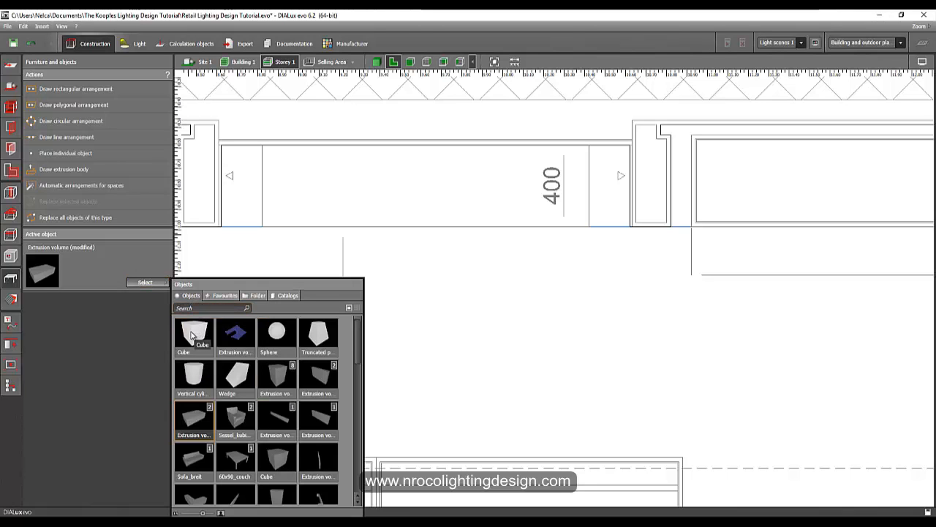
left_click(192, 335)
Step: Place an individual cube in the upper wall's niche and align its lower-left corner with the shelf outline
left_click(55, 153)
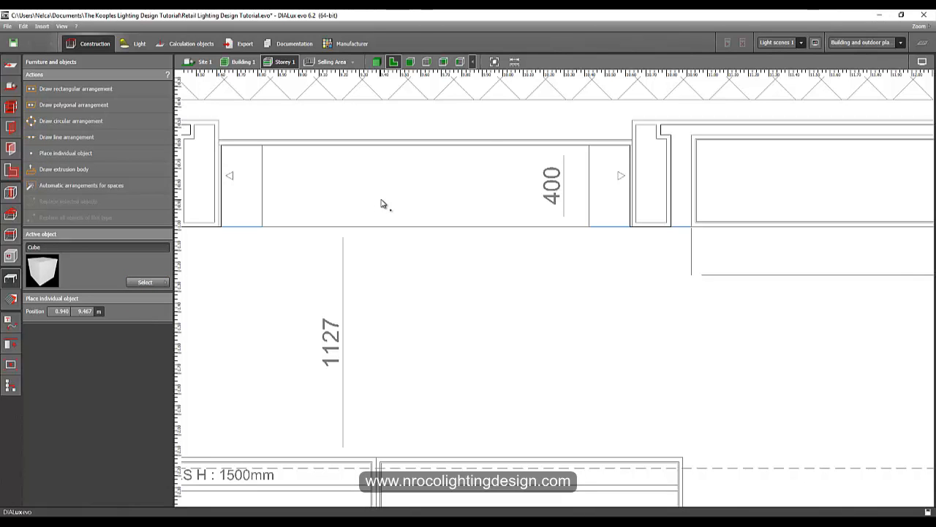
left_click(383, 202)
left_click_drag(289, 303, 267, 232)
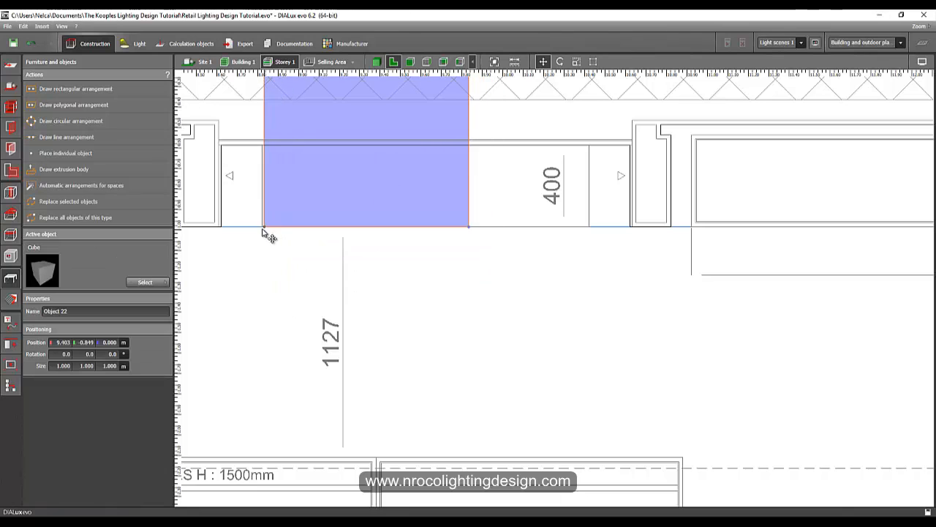
Step: Scale the cube along the wall to the far end of the shelf outline, making it 1.600 m long
right_click(329, 218)
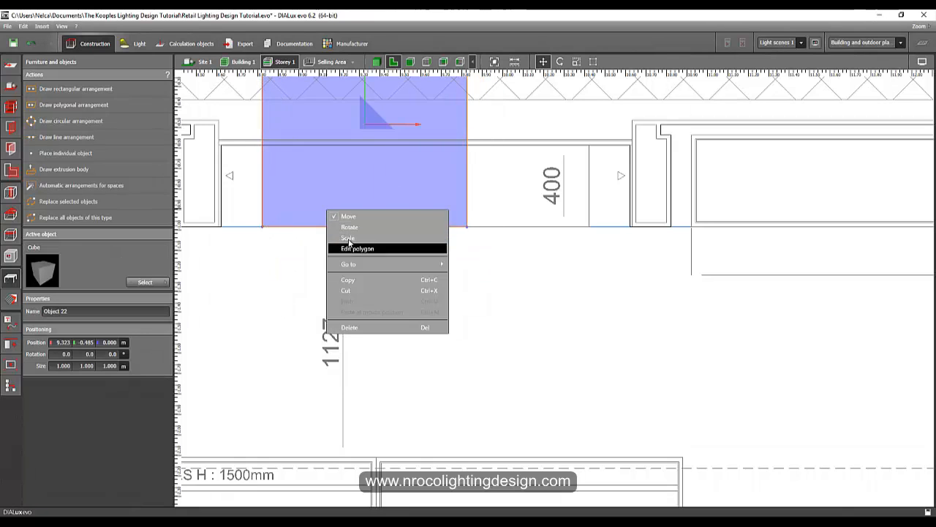
left_click(352, 249)
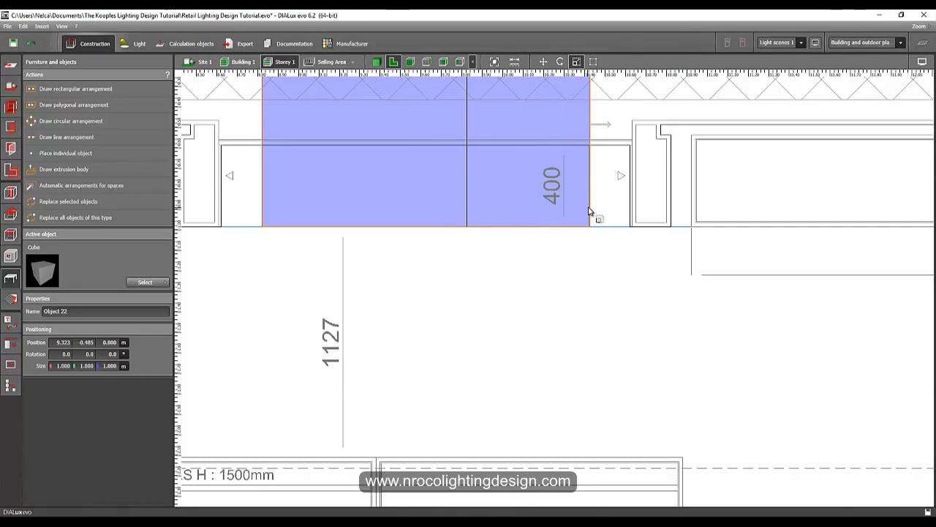
left_click_drag(591, 208, 590, 209)
middle_click_drag(532, 213, 542, 313)
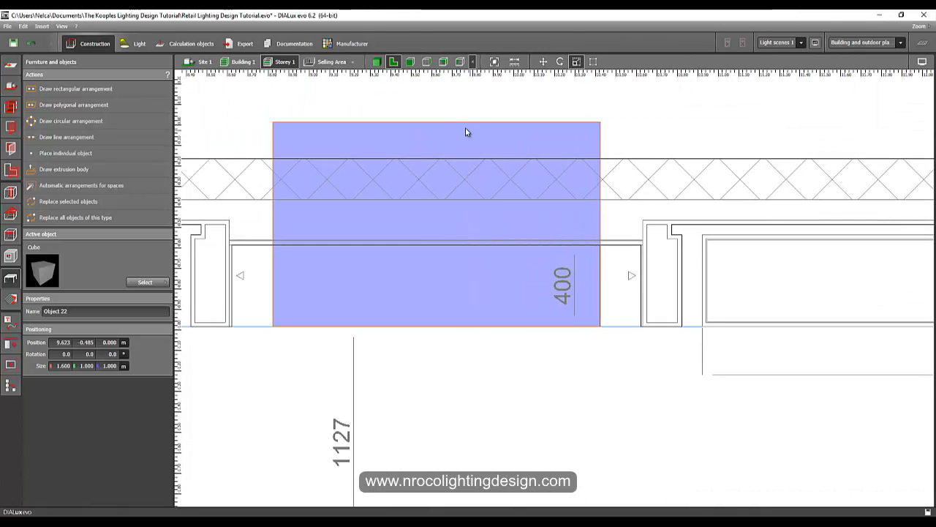
Step: Reduce the niche cube's depth to 0.400 m to match the shelf outline and set its height to 0.050 m
left_click_drag(465, 124, 463, 246)
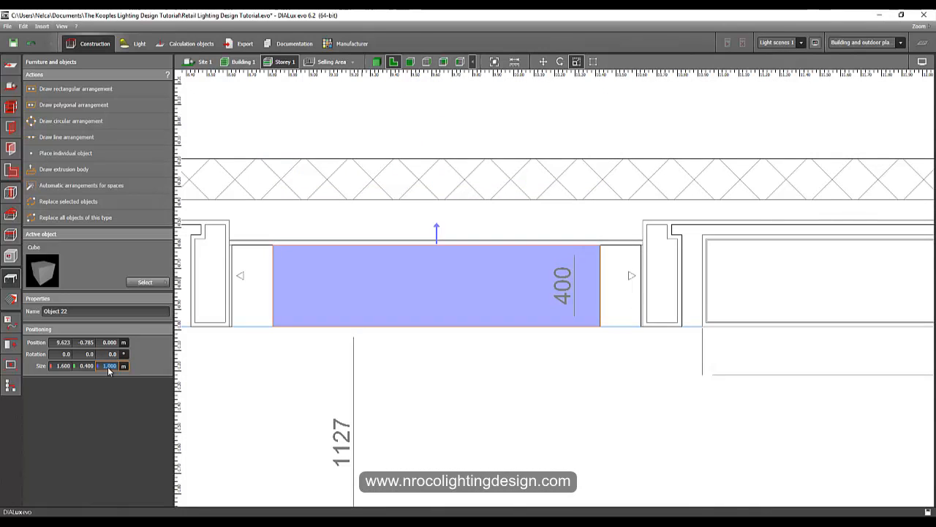
type("0.05")
key("Return")
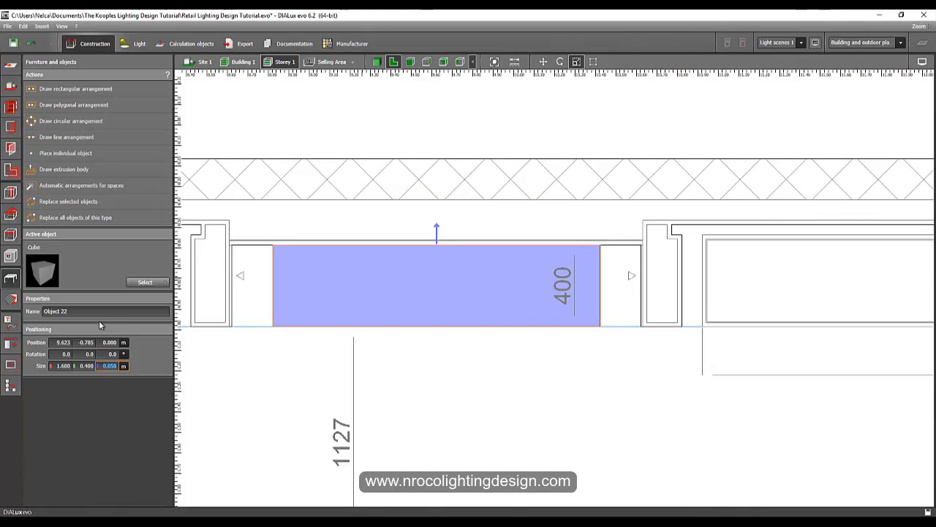
Step: Check the lowest shelf's height in the AutoCAD elevation, and in DIALux evo's 3D view raise the shelf to 0.450 m above the floor
left_click(376, 61)
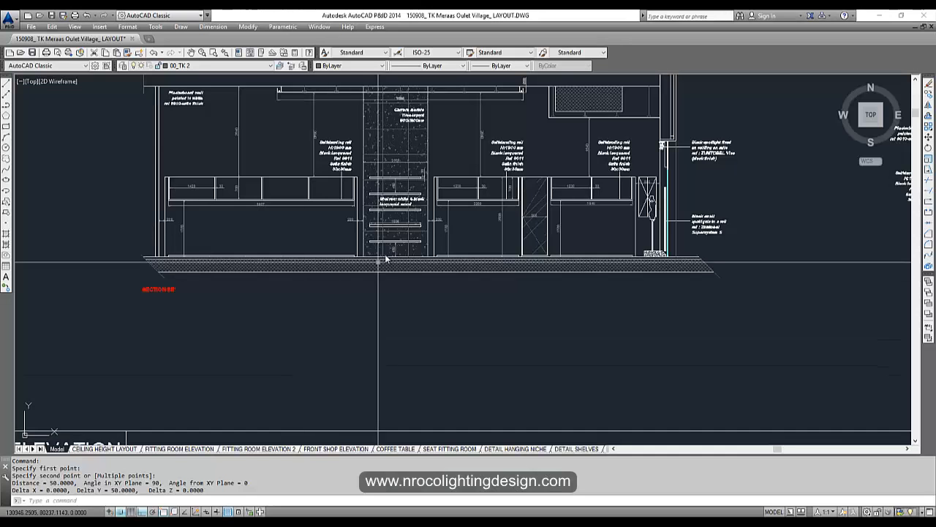
scroll(387, 255, "up", 3)
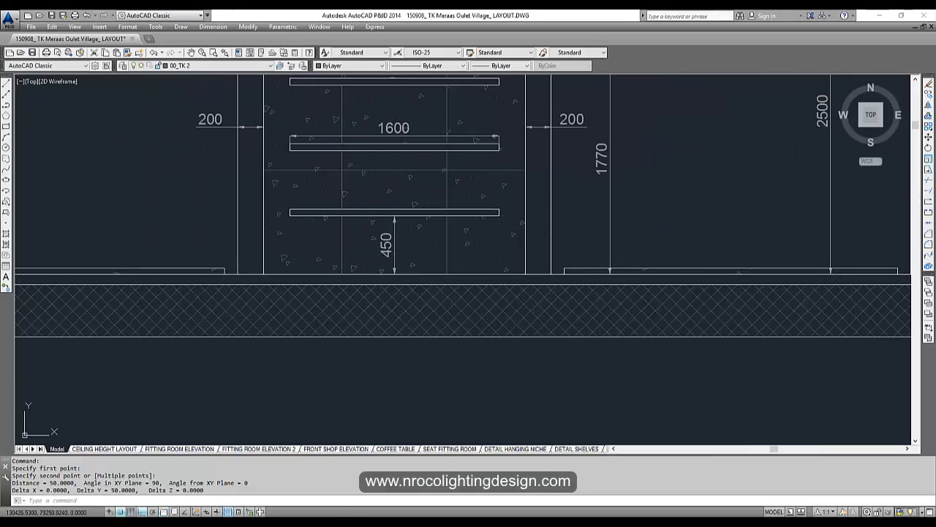
mouse_move(249, 515)
left_click(238, 497)
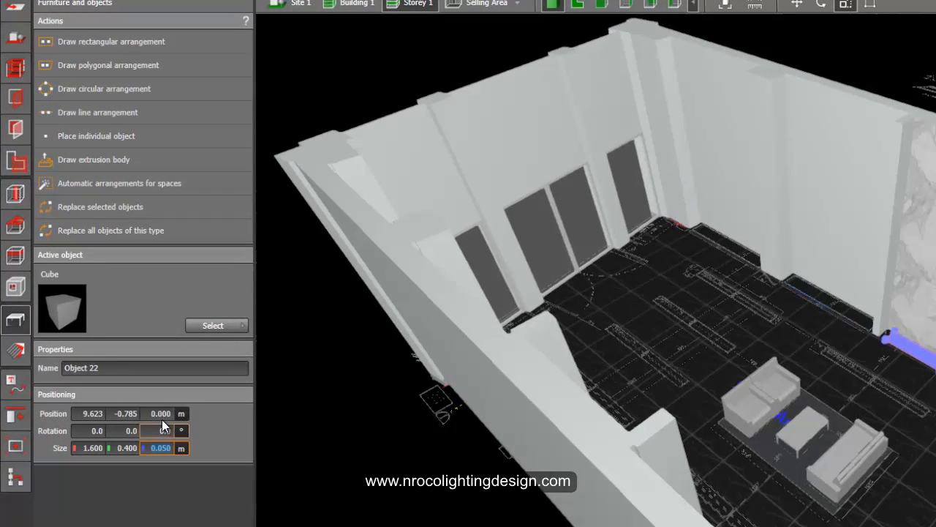
left_click(131, 366)
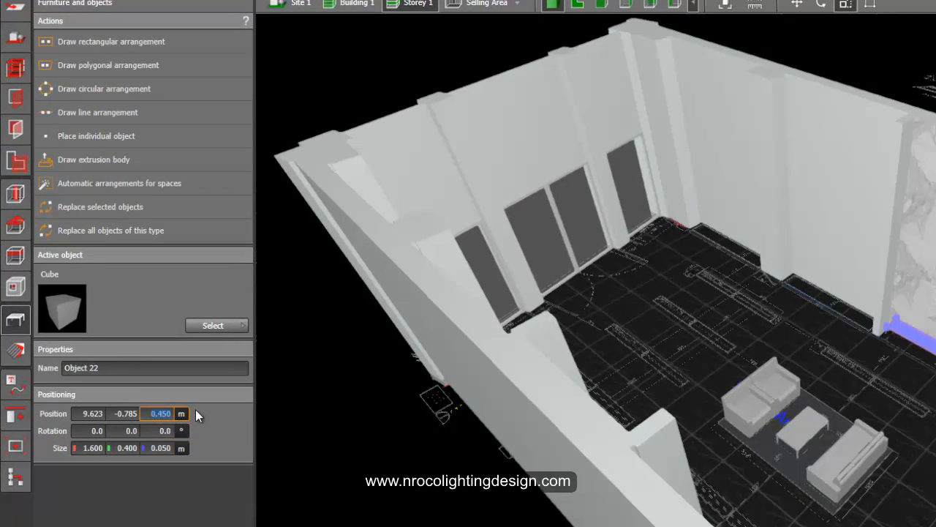
Step: Open the Selling Area in 3D and examine the new shelf in the marble niche from several angles
left_click(605, 339)
middle_click_drag(863, 305, 654, 376)
scroll(654, 376, "up", 2)
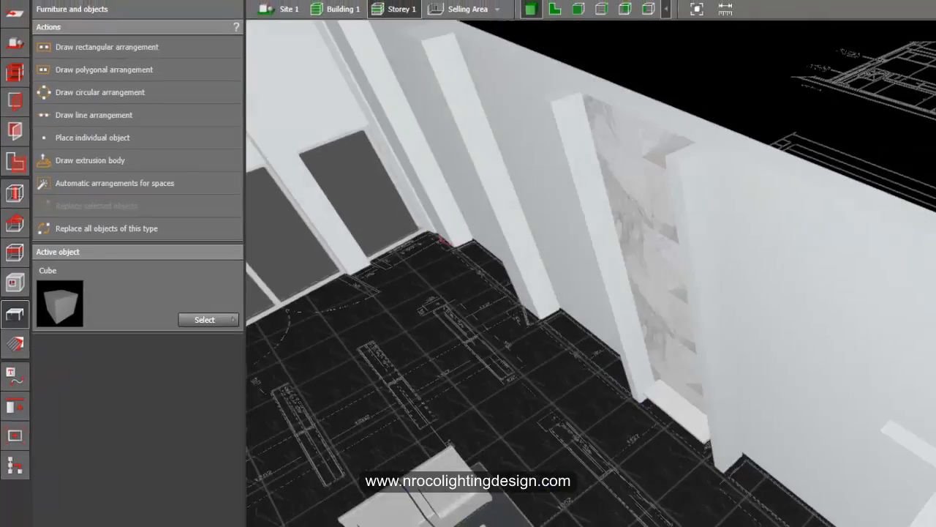
left_click(387, 35)
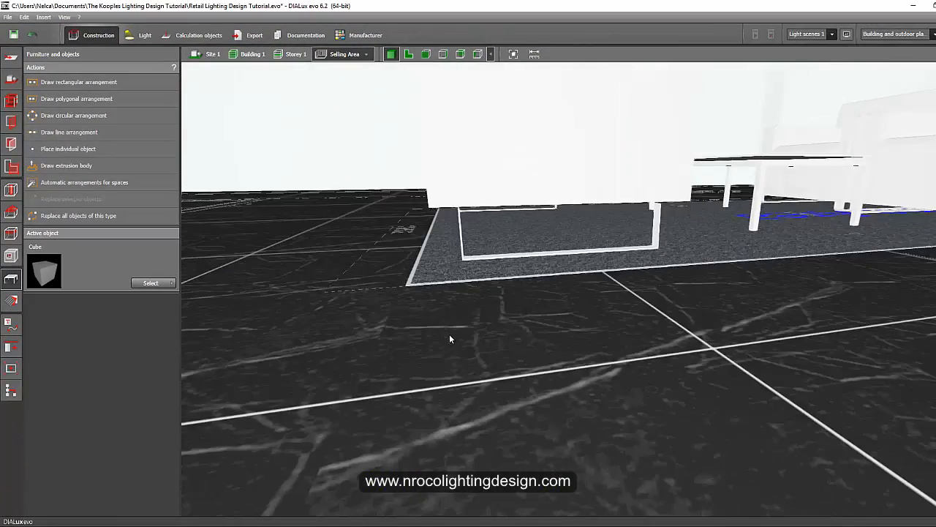
scroll(450, 335, "down", 5)
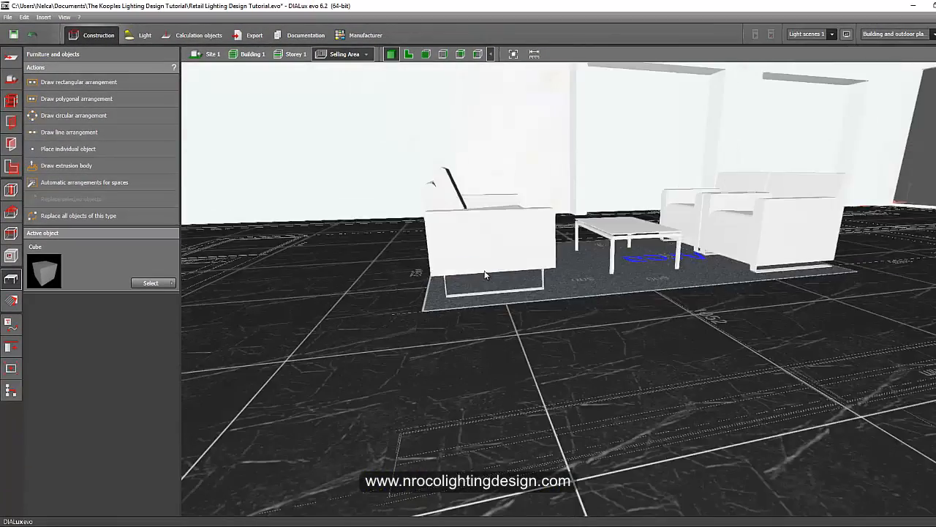
middle_click_drag(468, 332, 518, 393)
scroll(556, 395, "up", 3)
scroll(563, 395, "up", 2)
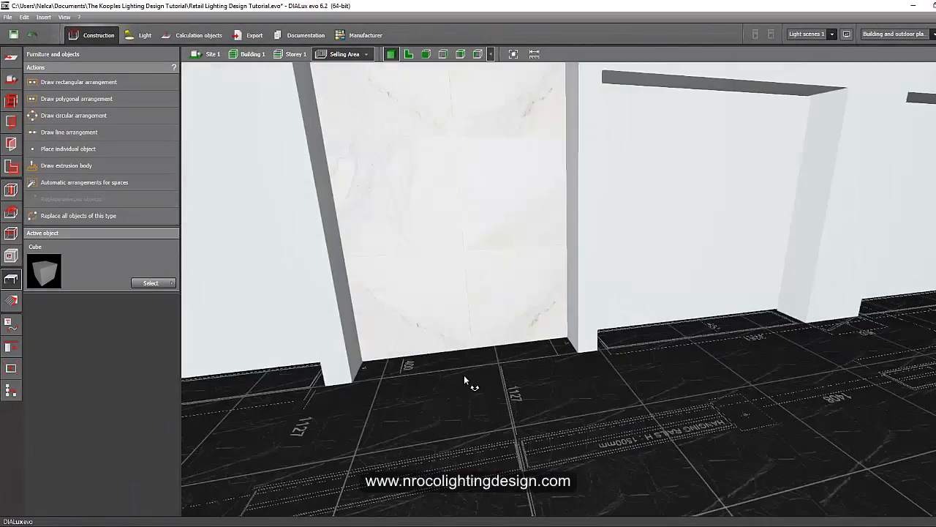
right_click_drag(464, 377, 646, 265)
scroll(615, 257, "up", 3)
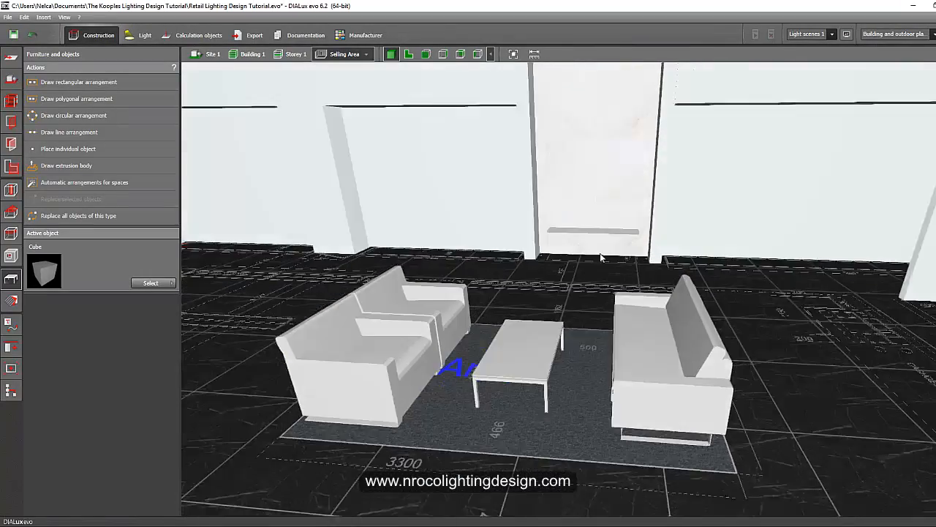
right_click_drag(348, 281, 416, 272)
middle_click_drag(879, 286, 900, 288)
right_click_drag(425, 431, 361, 446)
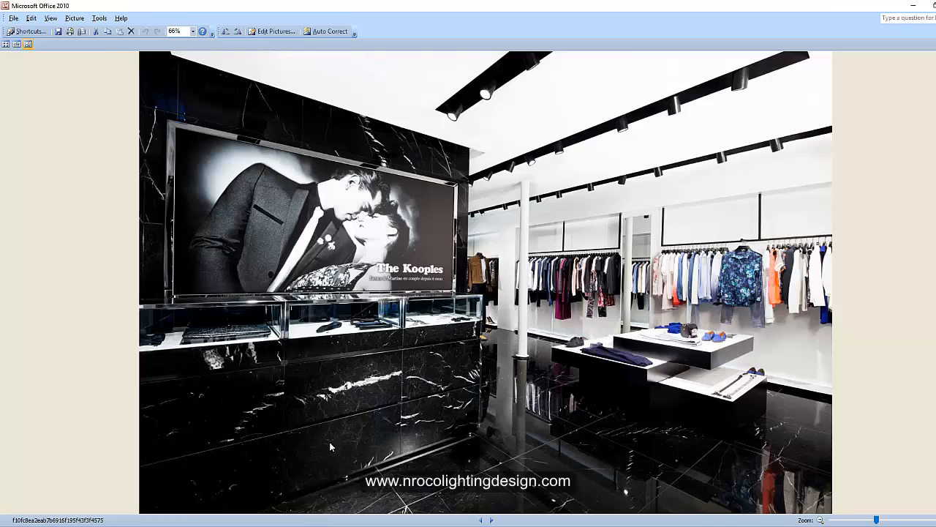
Step: Browse the store reference photos in the picture viewer, examining how the wall shelves and display furniture look
key("Right")
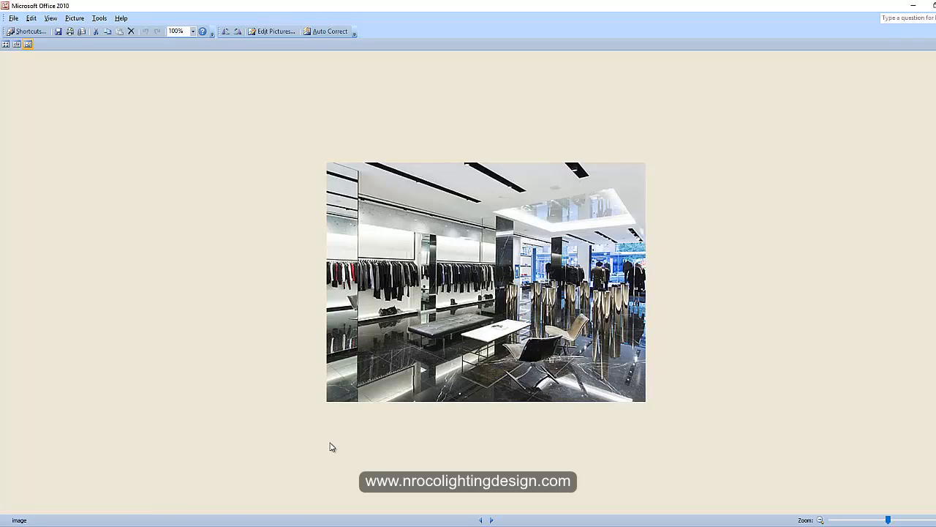
key("Right")
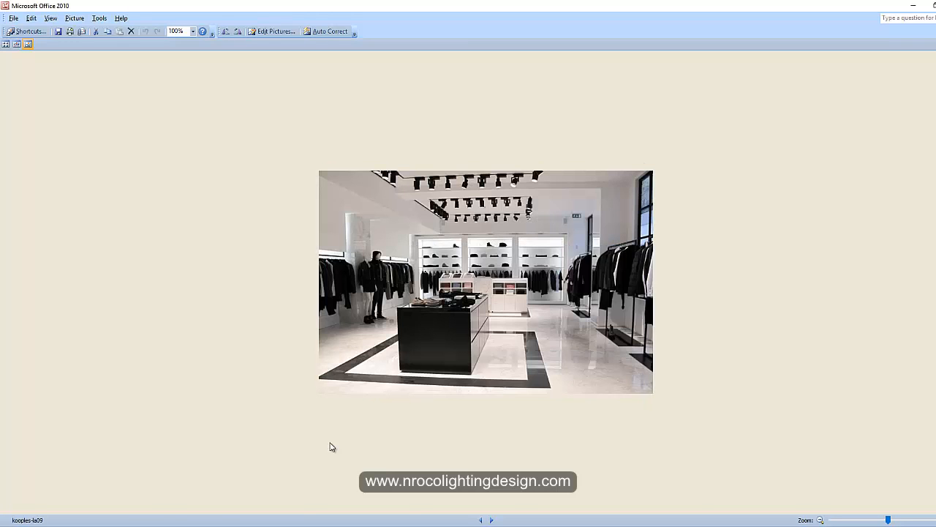
key("Right")
key("Right")
key("Right")
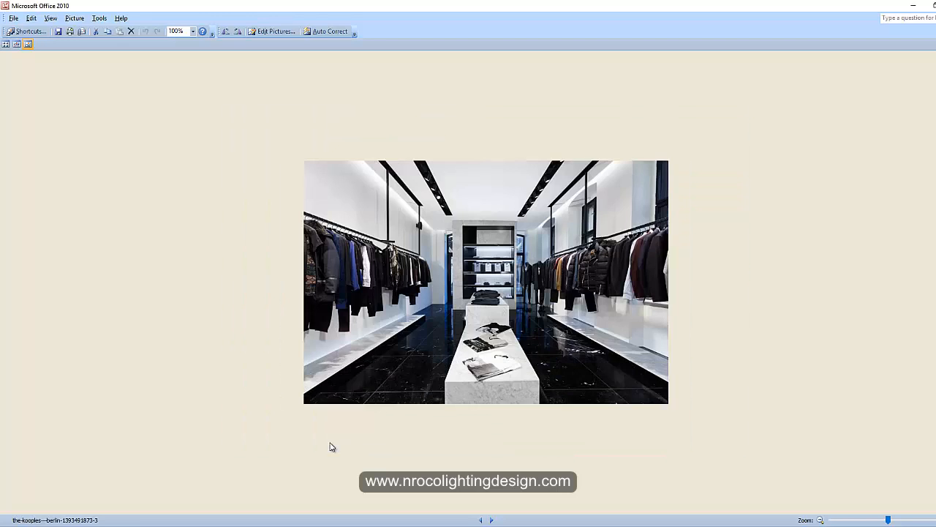
key("Left")
key("Left")
key("Left")
key("Right")
key("Right")
key("Right")
key("Right")
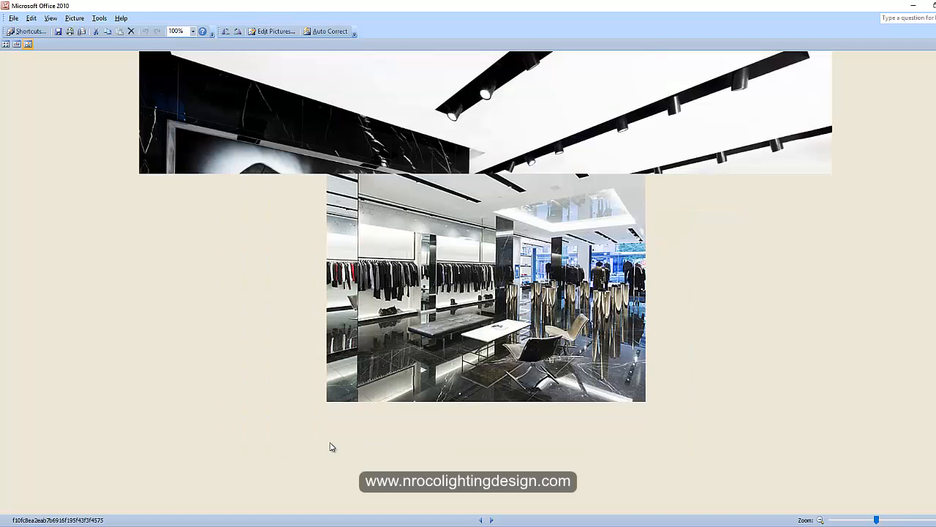
key("Left")
key("Left")
key("Left")
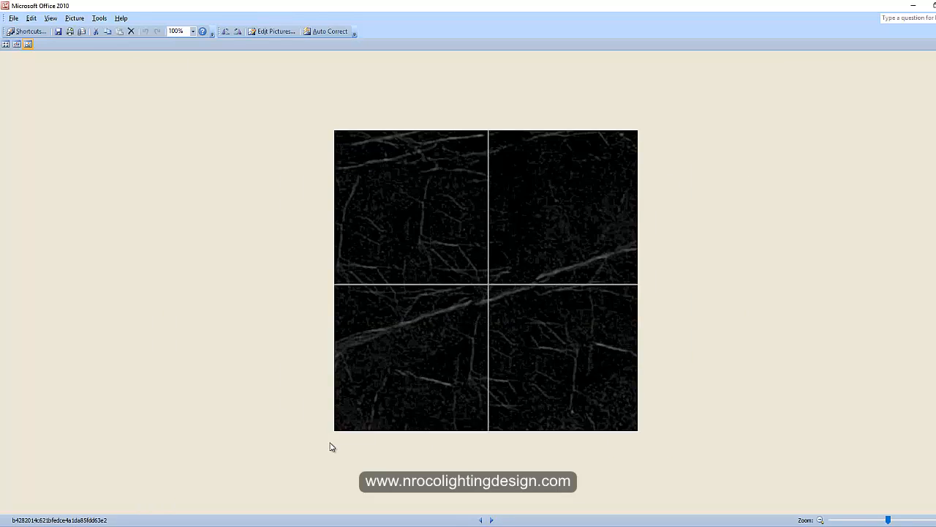
key("Left")
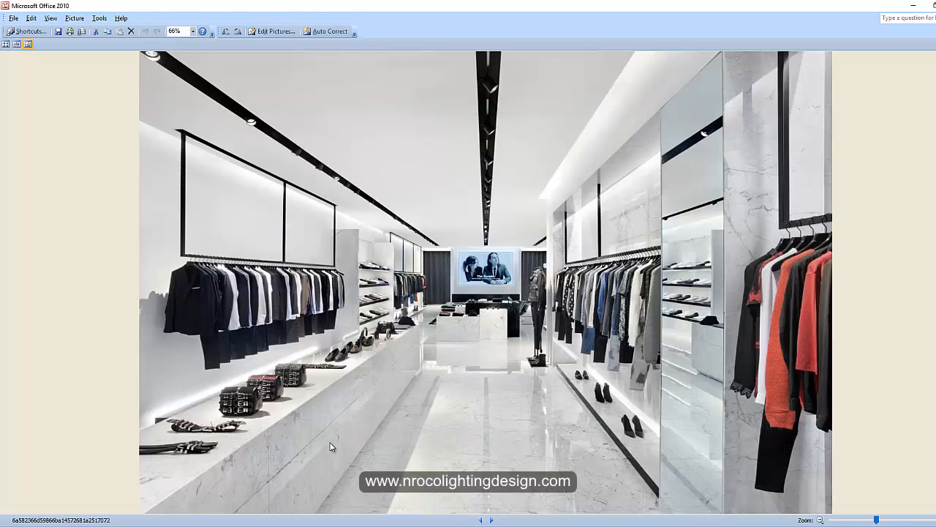
key("Left")
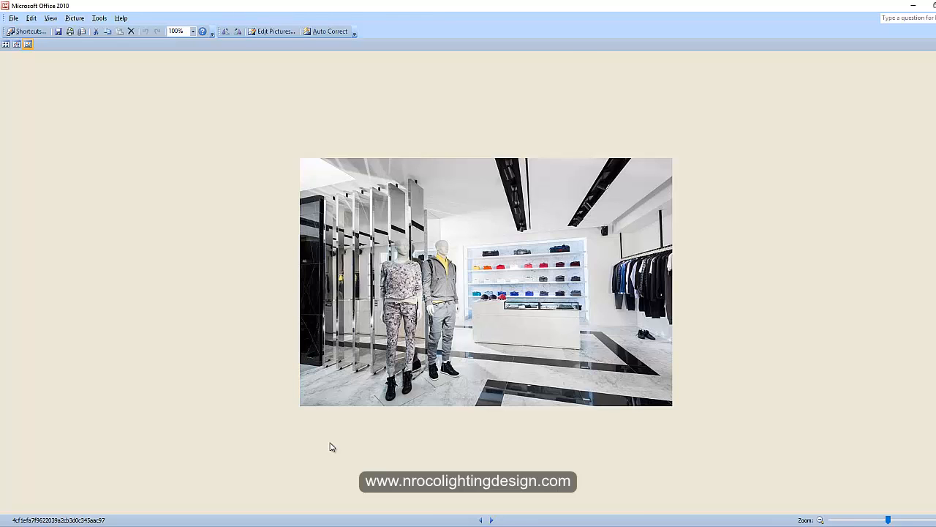
key("Left")
key("Left")
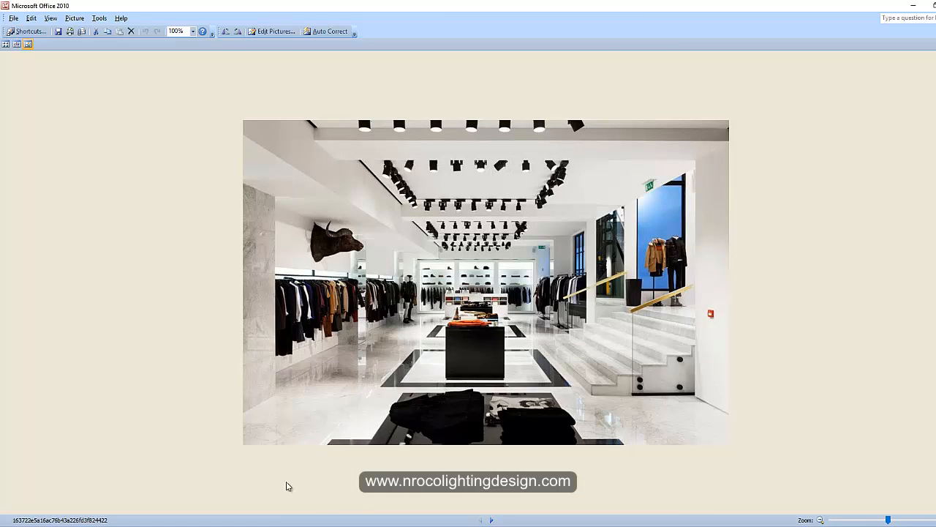
Step: Switch back to DIALux evo and select the niche shelf in the Storey 1 floor plan
left_click(219, 495)
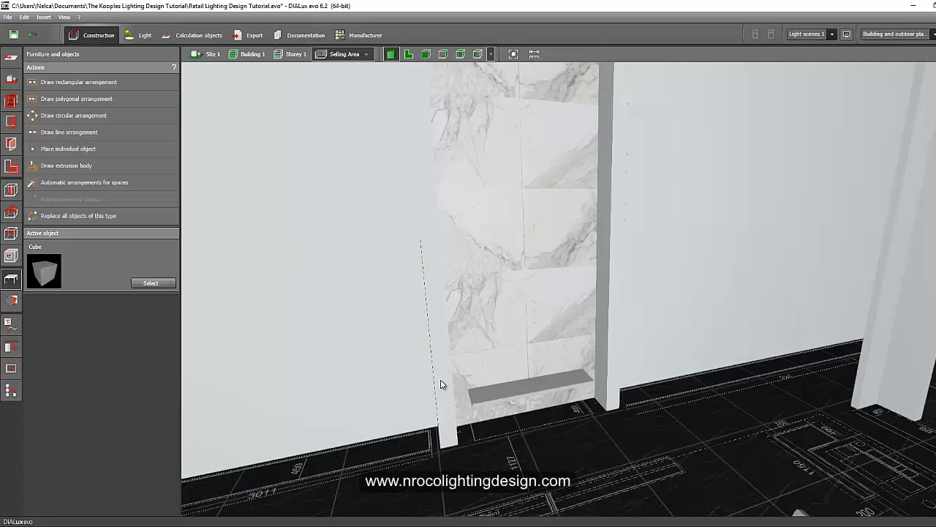
left_click(409, 55)
scroll(496, 334, "up", 5)
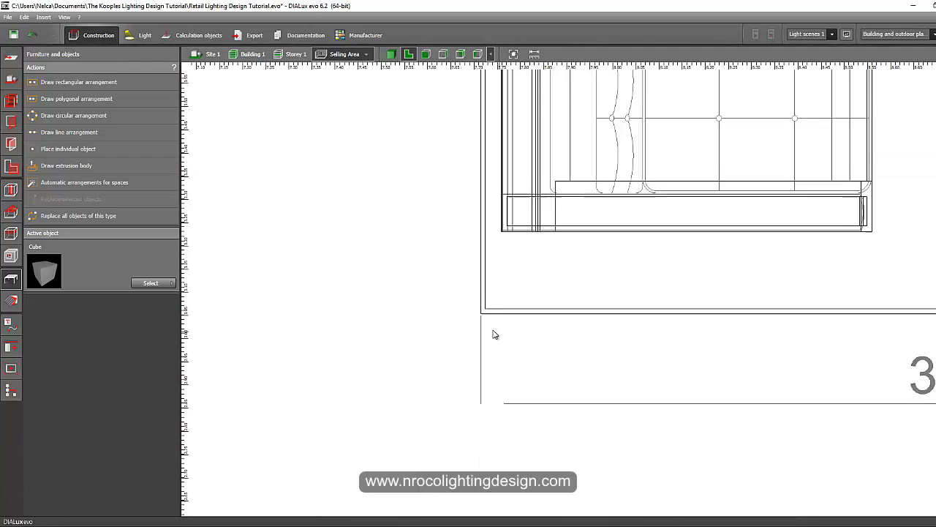
scroll(426, 249, "down", 5)
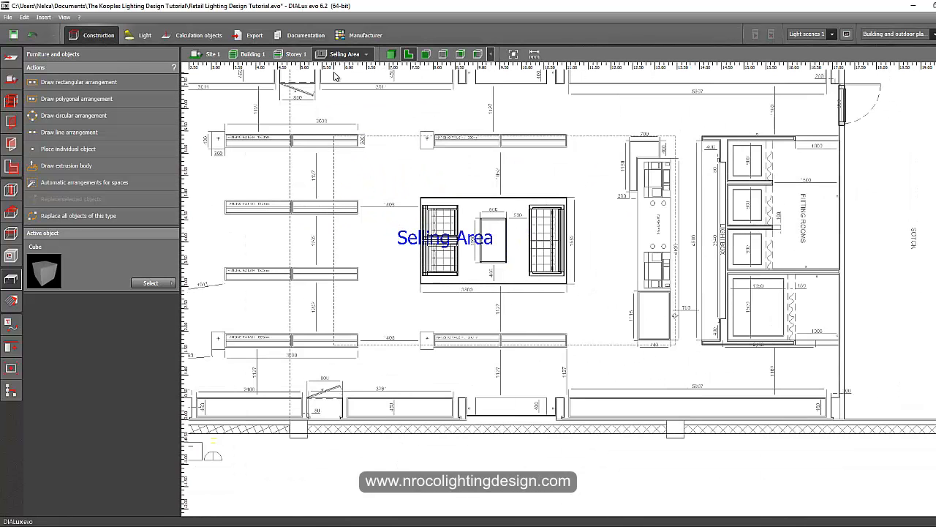
scroll(334, 76, "up", 5)
scroll(422, 197, "up", 1)
scroll(402, 334, "down", 2)
left_click(395, 335)
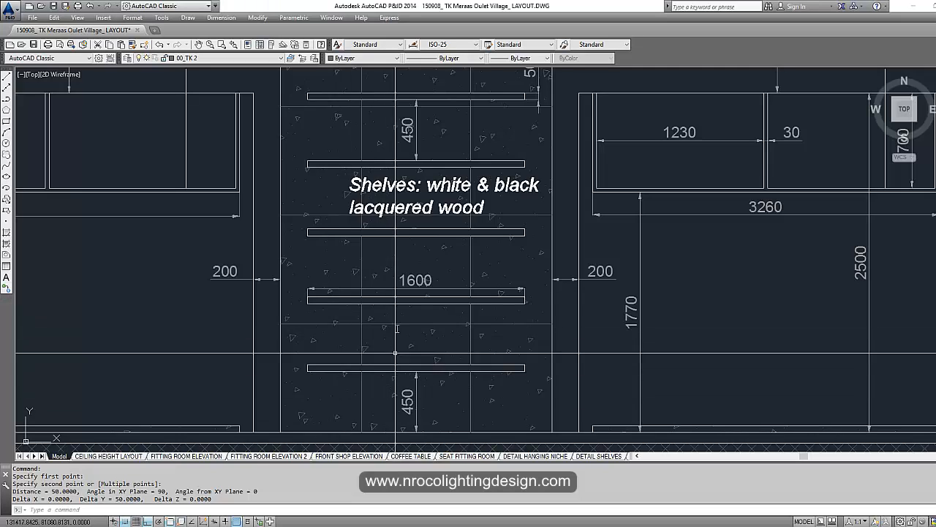
Step: Examine the number and vertical spacing of the lacquered shelves in the AutoCAD Section BB' elevation
scroll(401, 317, "down", 3)
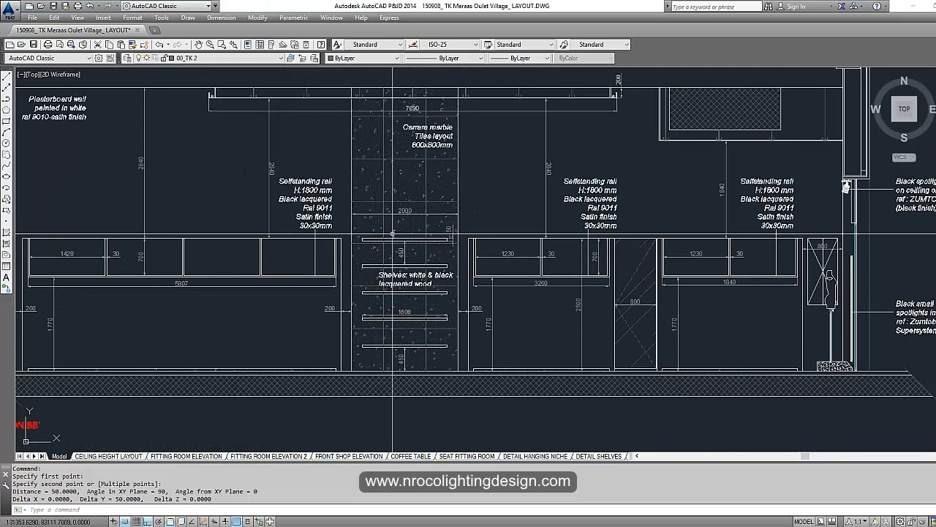
scroll(401, 272, "up", 4)
scroll(400, 317, "down", 3)
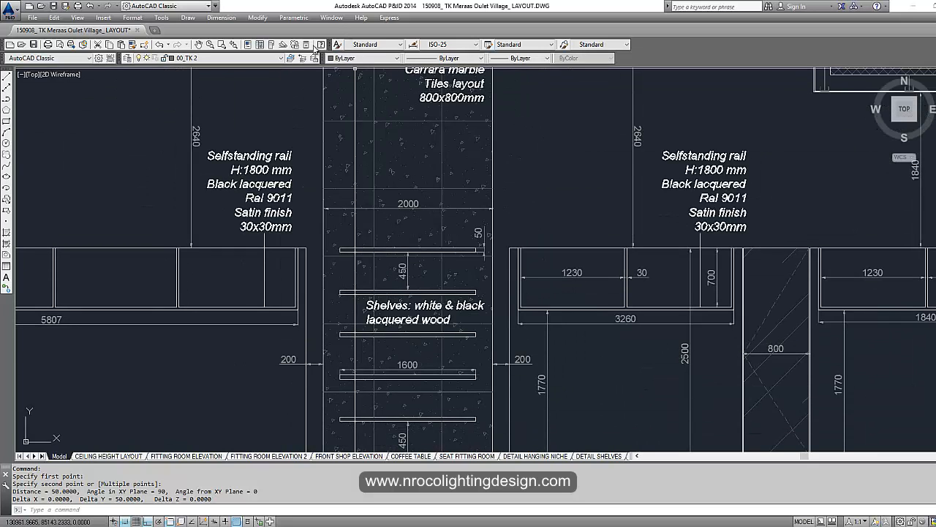
left_click(241, 512)
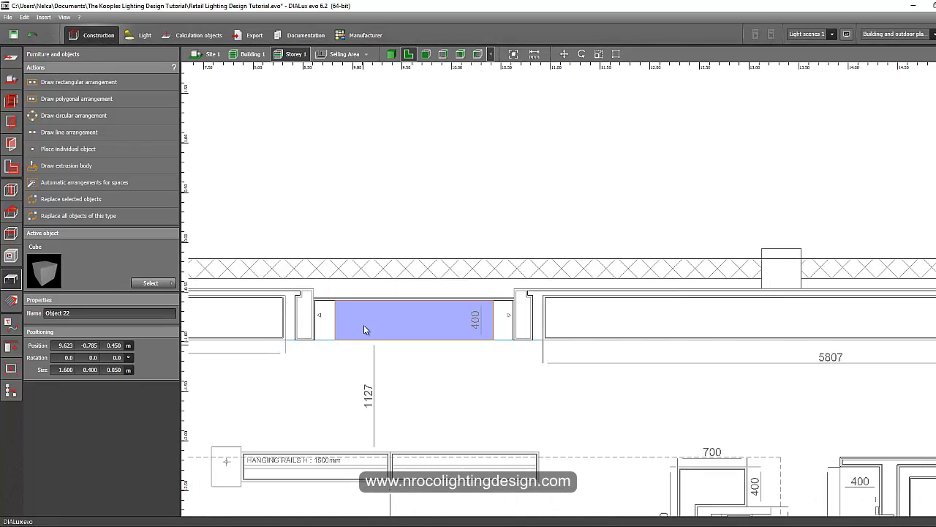
Step: In DIALux evo's front view, start Copy along a line and draw a vertical line about 3.455 m long from the shelf's left end
left_click(425, 55)
scroll(439, 293, "up", 3)
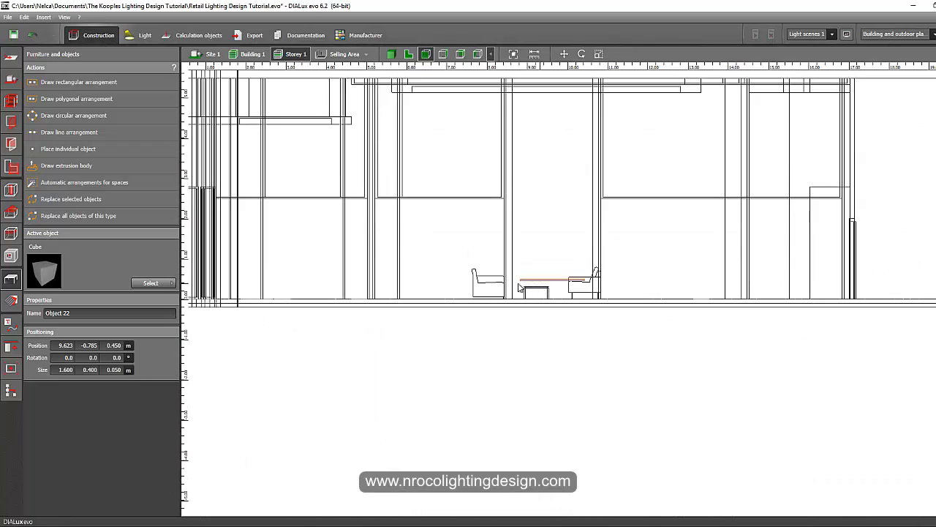
left_click(11, 306)
left_click(11, 280)
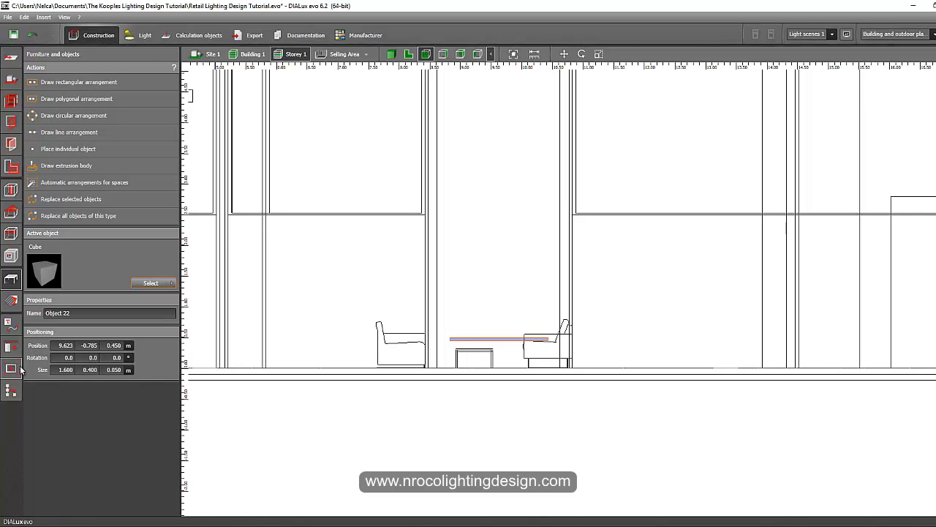
left_click(11, 326)
left_click(9, 351)
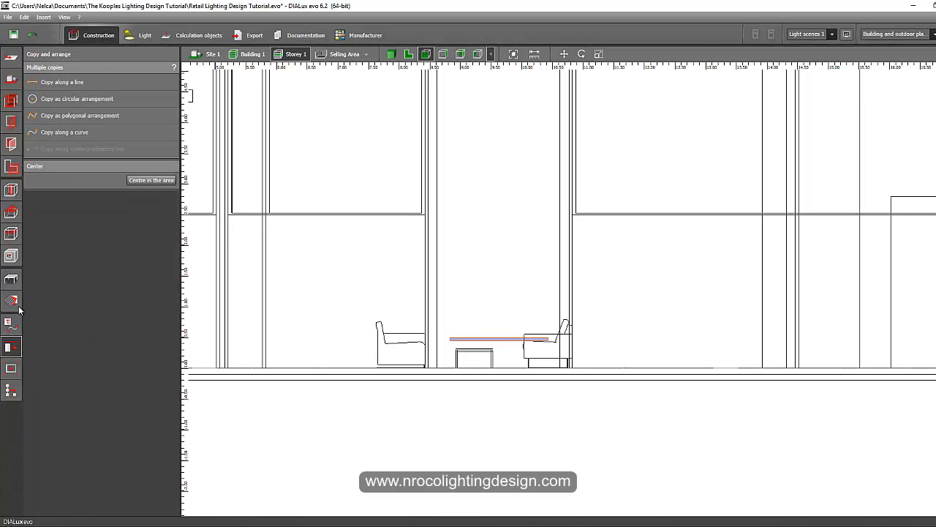
left_click(62, 83)
scroll(450, 335, "up", 2)
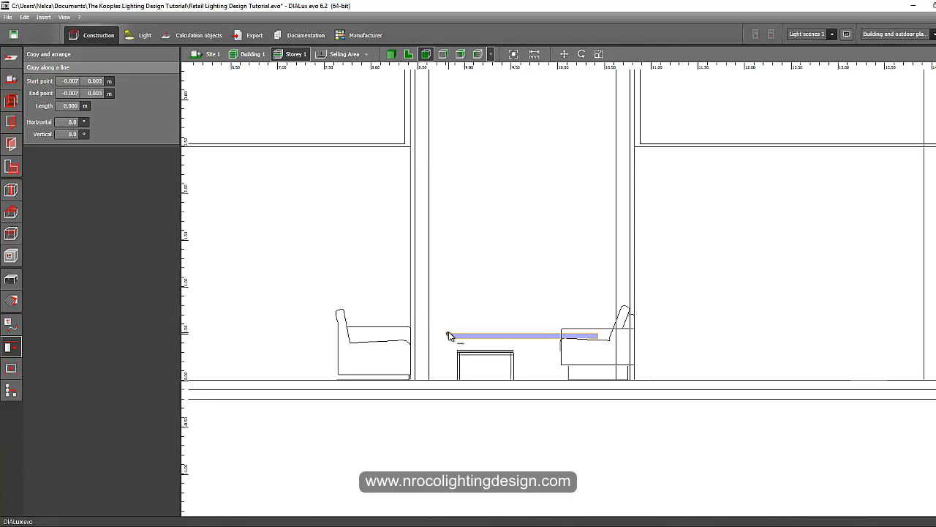
scroll(464, 161, "down", 3)
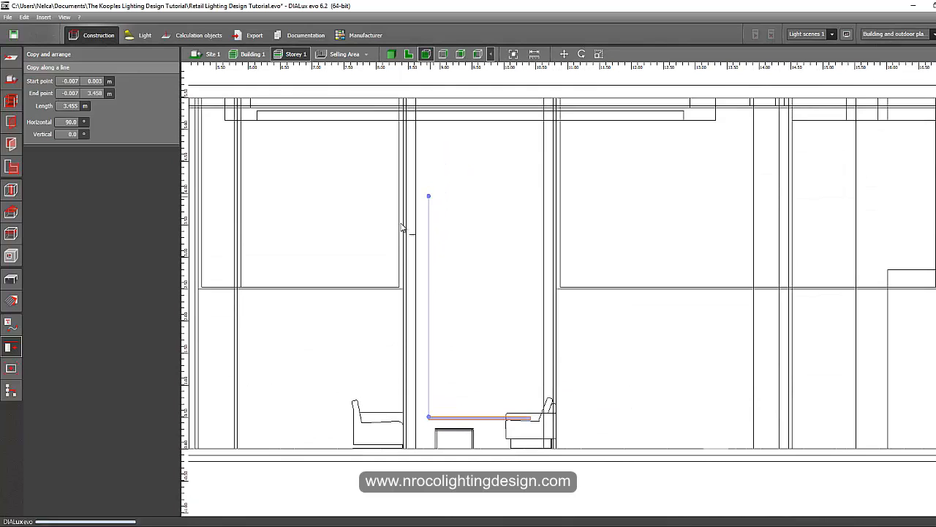
left_click(402, 228)
Step: Set the copy quantity to 4 and the distance to 0.450 m, and create the shelf copies
type("4")
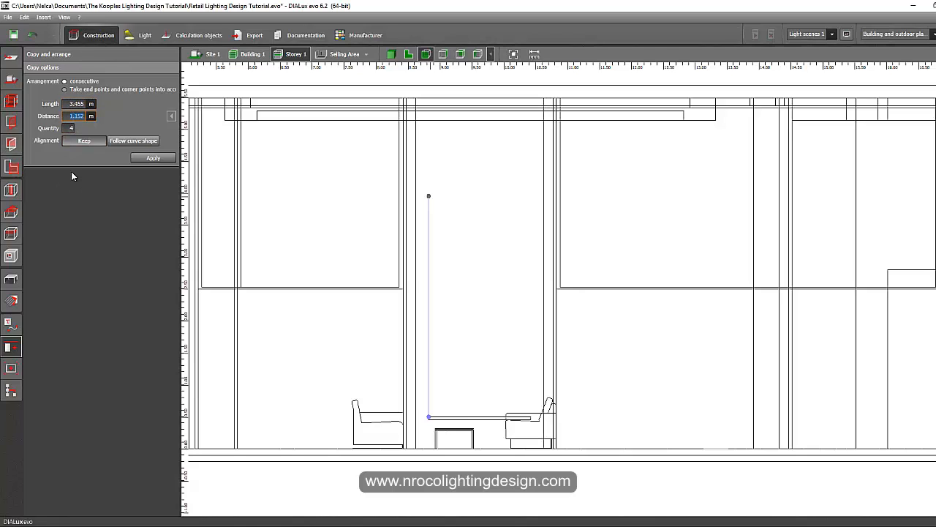
type(".45")
key("Return")
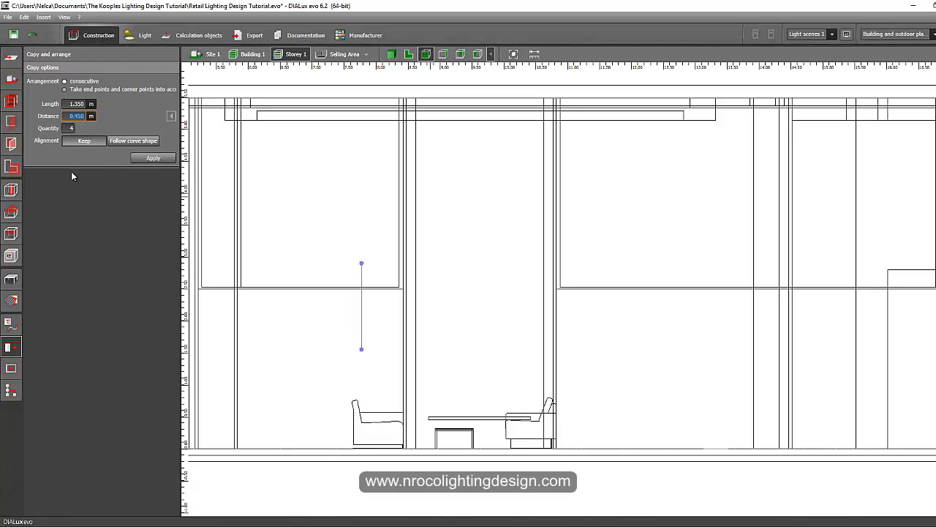
left_click(146, 161)
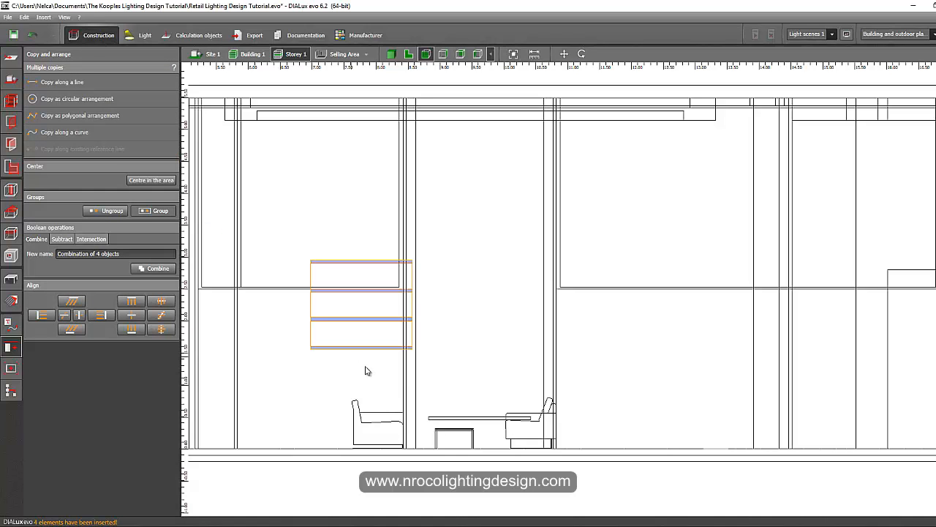
Step: Undo the creation of the 0.450 m spaced shelf copies
scroll(330, 356, "up", 2)
scroll(328, 354, "down", 1)
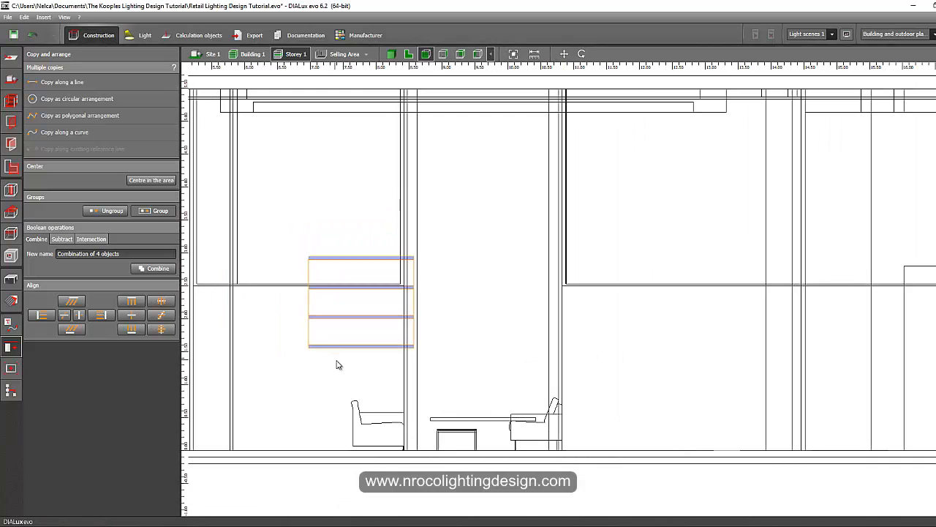
left_click(371, 367)
key("ctrl+z")
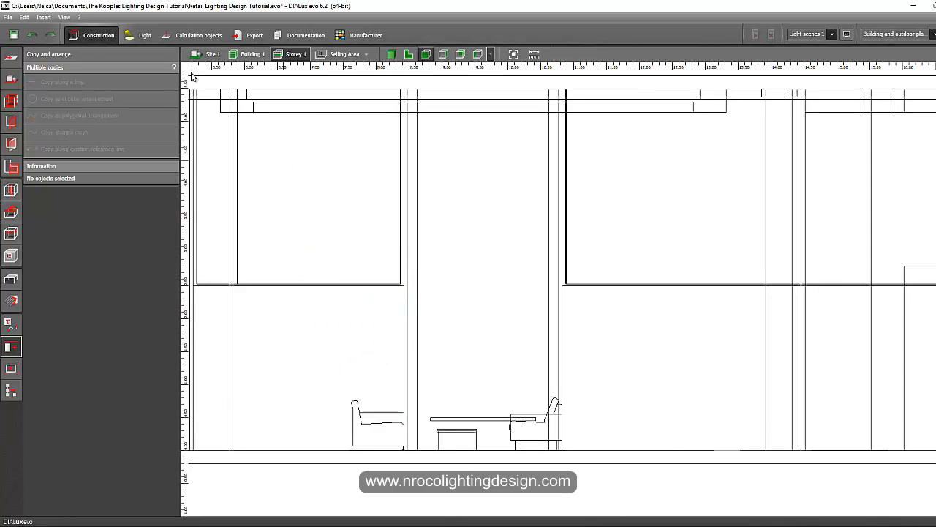
Step: Select the original shelf and draw a vertical Copy along a line path about 2.682 m long beside the niche edge
left_click(446, 421)
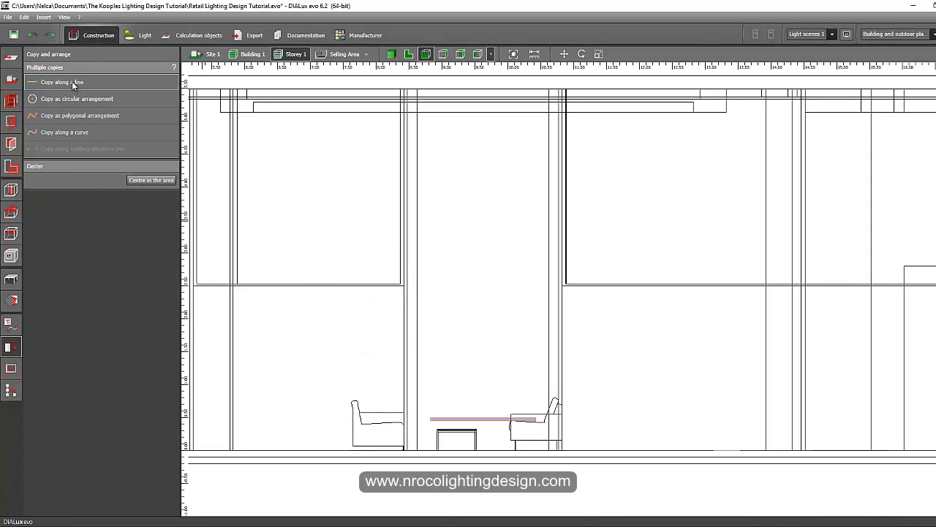
left_click(72, 83)
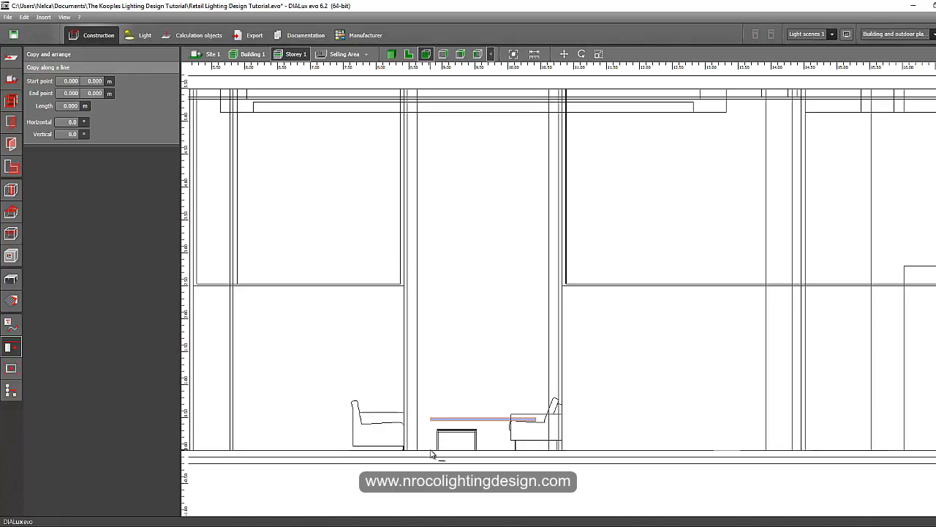
scroll(484, 464, "up", 2)
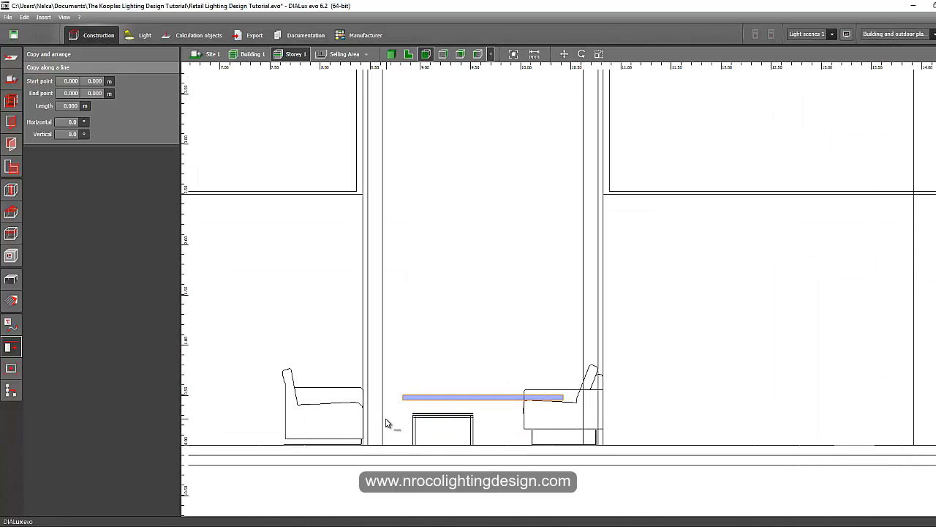
left_click(383, 149)
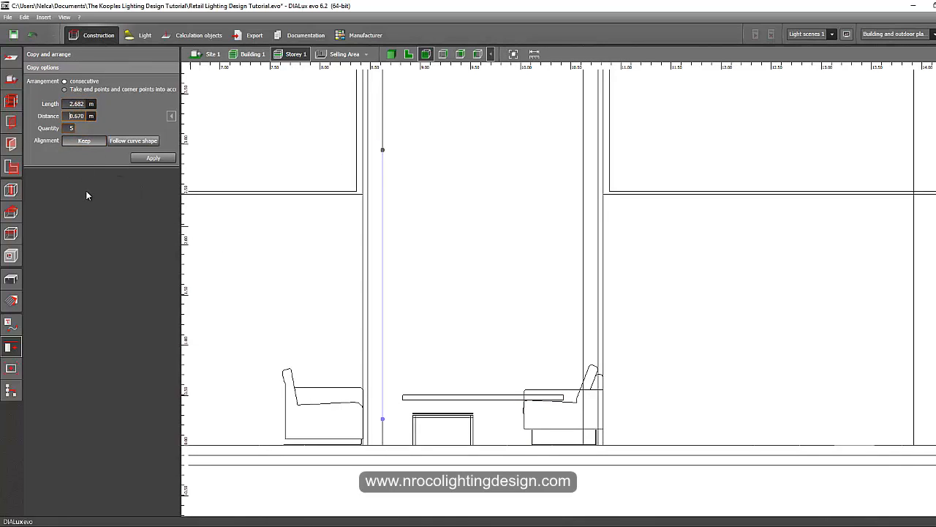
Step: Set the copy distance to 0.45 m and create five shelf copies along the line
type(".45")
key("Delete")
key("Delete")
key("Delete")
key("Delete")
left_click(139, 161)
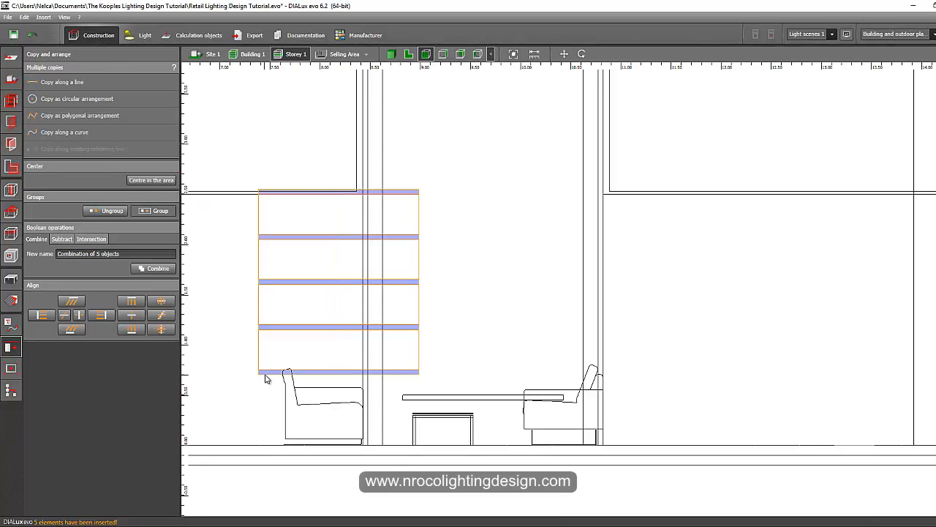
Step: Move the five copied shelves so the lowest one lines up with the original shelf in the niche
right_click(264, 375)
left_click(275, 382)
left_click_drag(260, 375, 407, 404)
Step: In the floor plan, delete the original shelf beneath the five copies at the niche corner
left_click(407, 55)
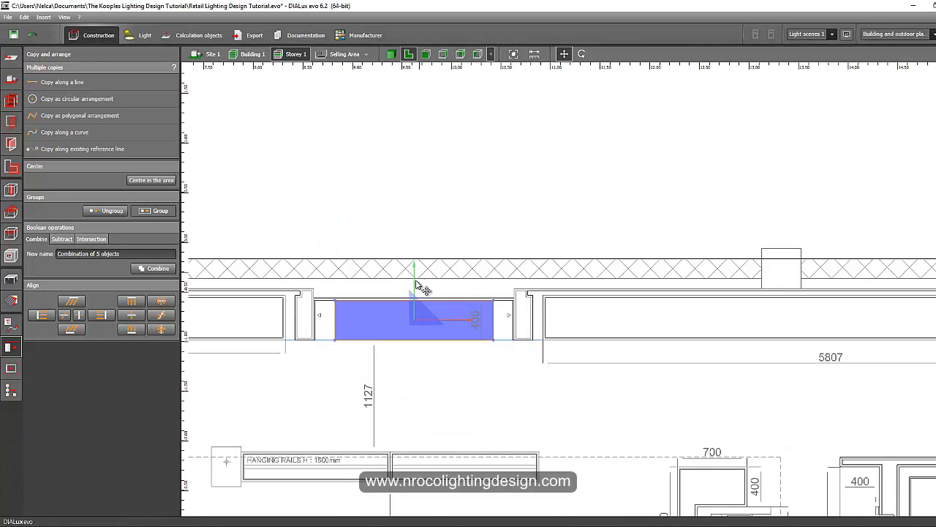
scroll(346, 343, "up", 2)
scroll(315, 359, "up", 10)
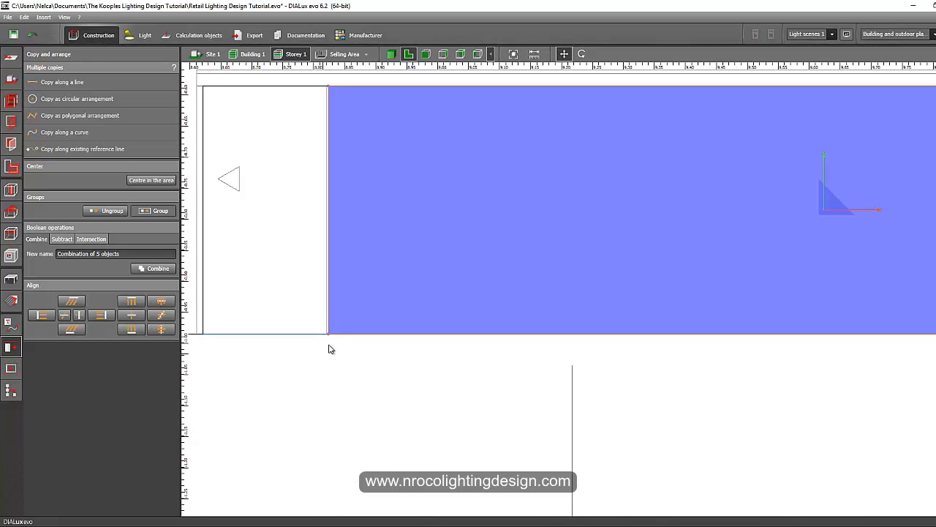
left_click_drag(333, 320, 358, 326)
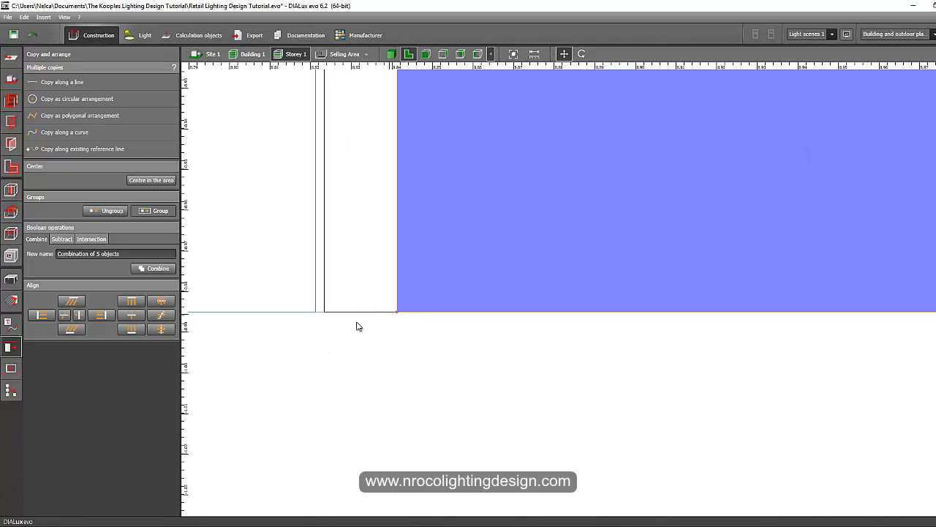
left_click(343, 309)
left_click(331, 341)
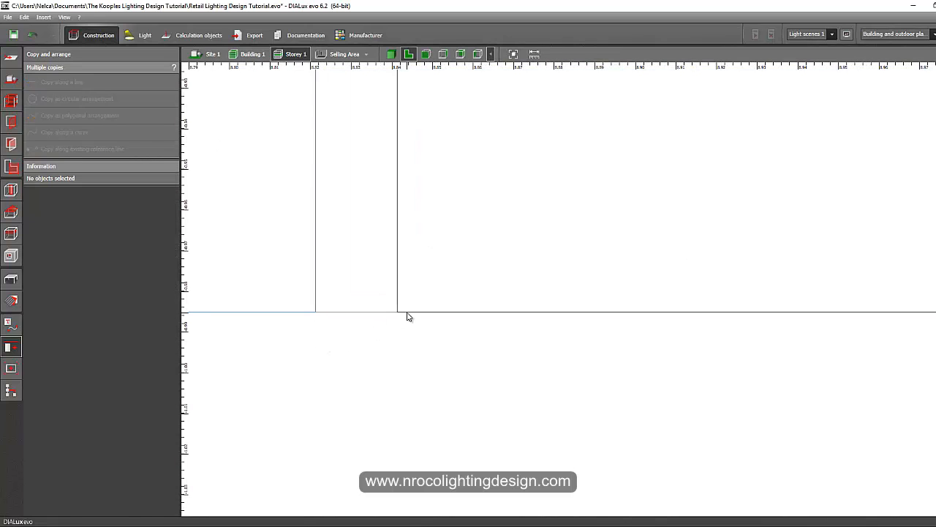
Step: Move the five shelves so their front corner meets the corner of the niche shelf outline in the CAD plan
left_click(412, 307)
right_click(410, 305)
left_click(424, 311)
left_click_drag(397, 315, 316, 317)
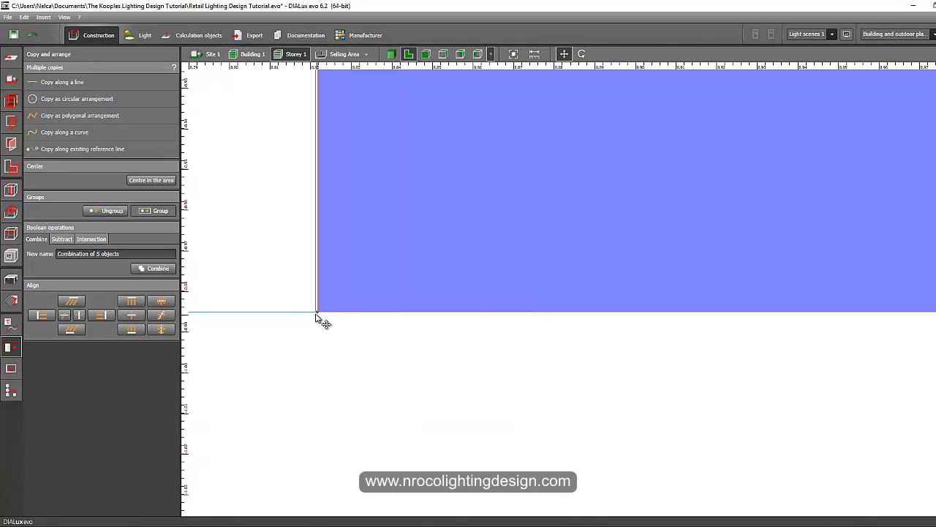
Step: Check the position and spacing of the five niche shelves in the 3D and front views
left_click(392, 54)
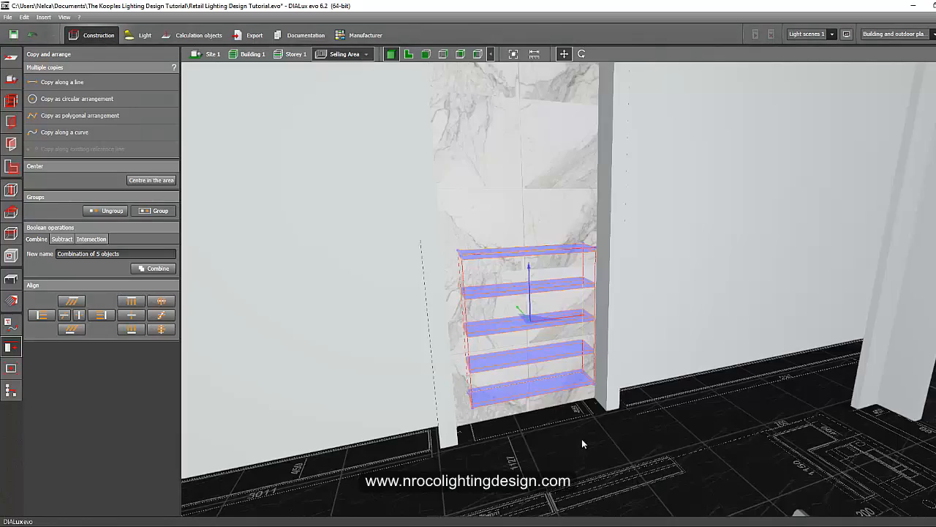
scroll(582, 443, "down", 2)
left_click(554, 450)
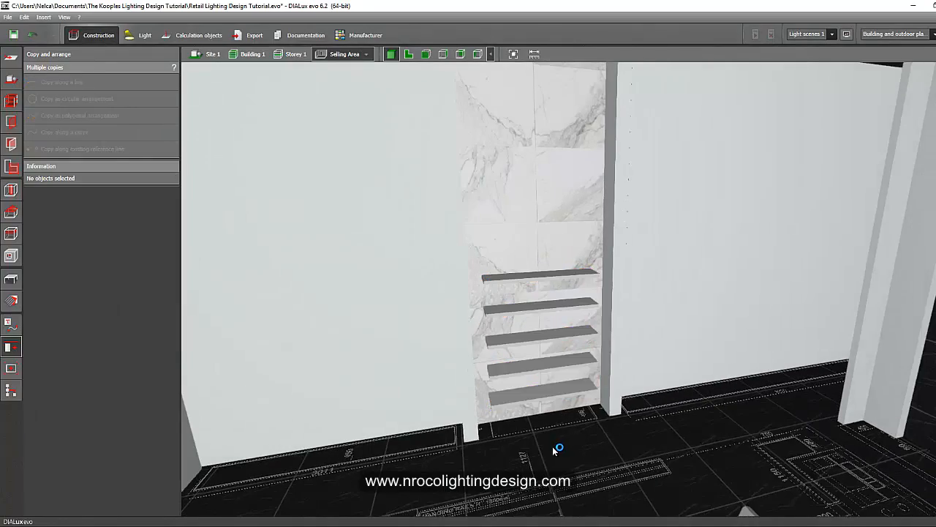
left_click_drag(493, 456, 544, 460)
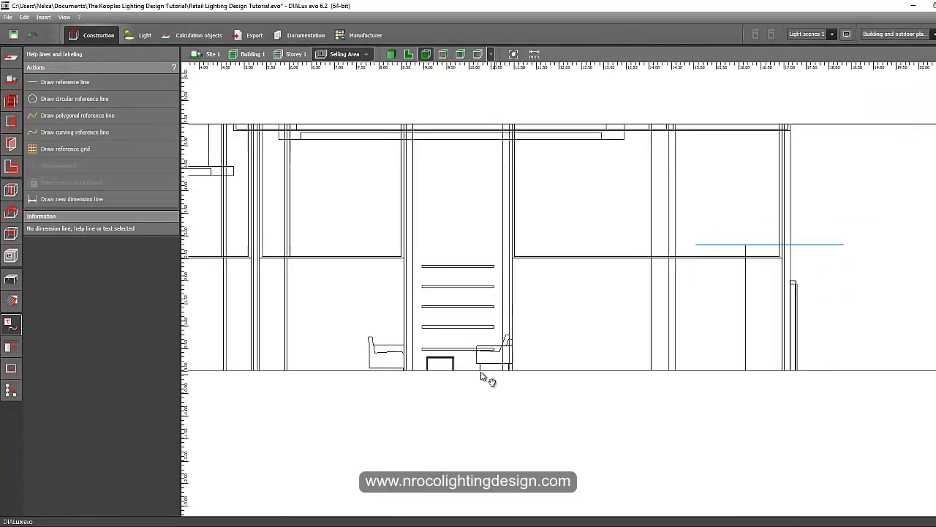
middle_click_drag(484, 378, 438, 371)
left_click(391, 53)
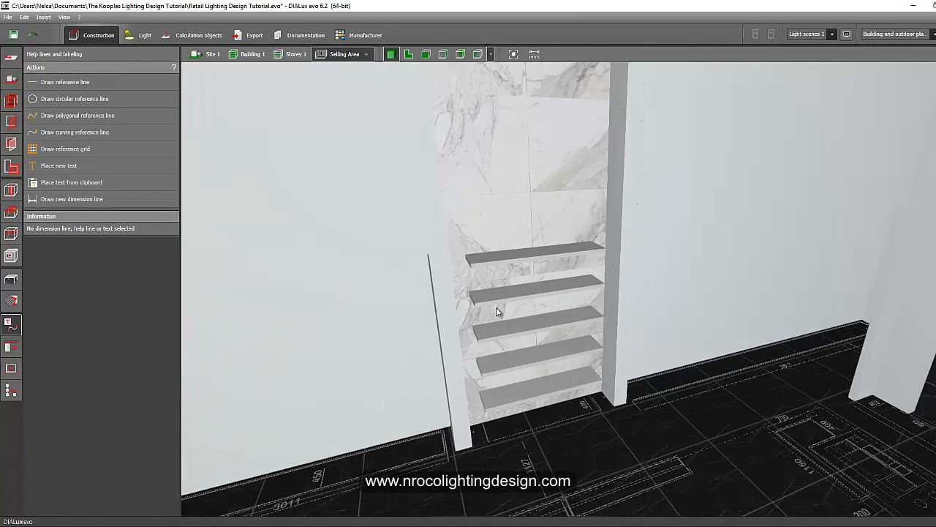
Step: Copy the five shelves and place the copies on the shelf outline of the opposite wall niche in the floor plan
left_click(497, 312)
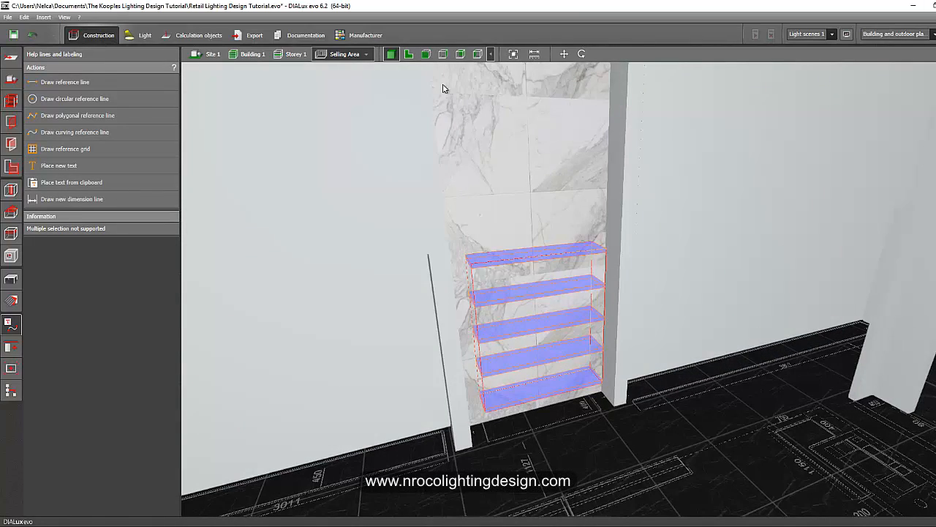
left_click(408, 55)
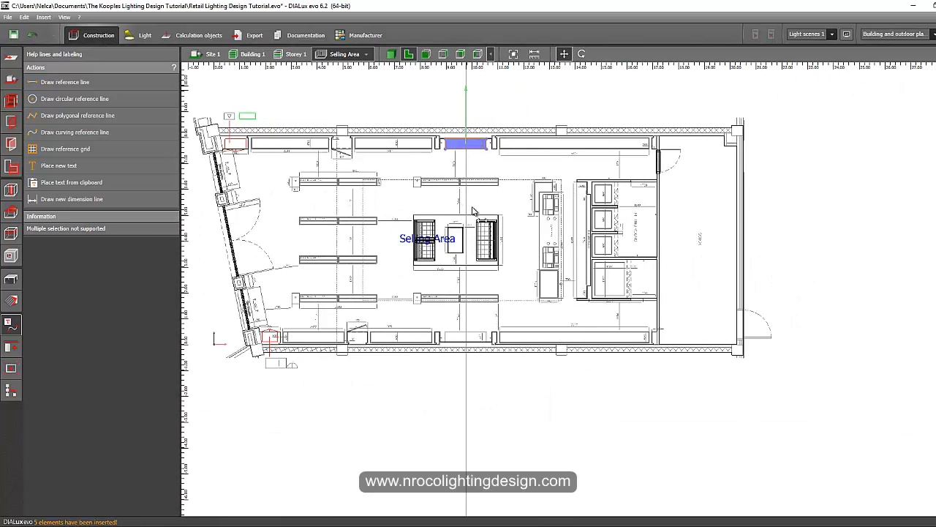
scroll(456, 370, "up", 6)
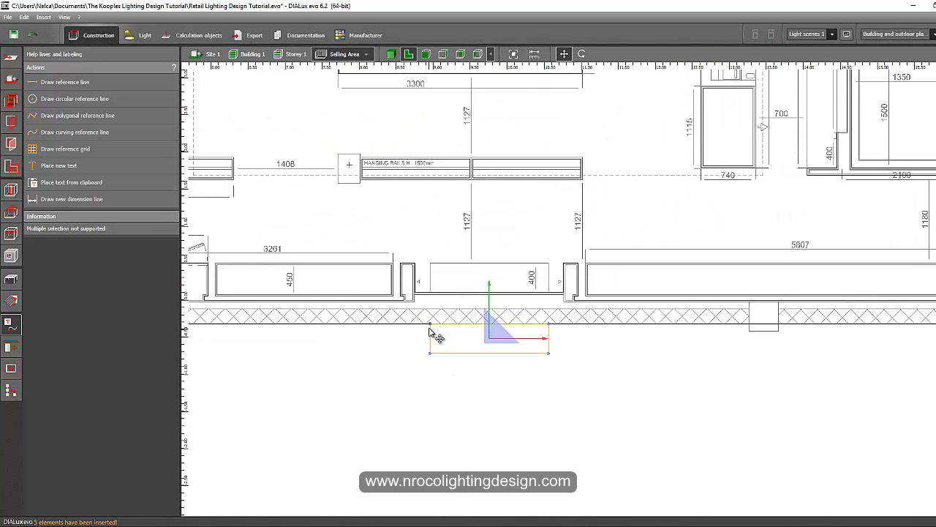
left_click(408, 103)
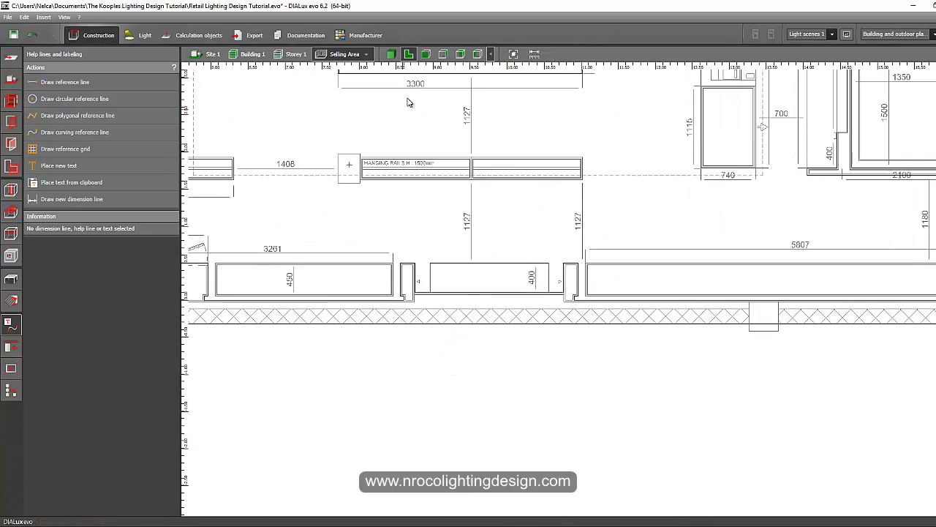
Step: Inspect the opposite niche's shelves in the 3D view, then return to the full floor plan of the Selling Area
left_click(392, 55)
right_click_drag(405, 278, 646, 308)
right_click_drag(296, 232, 331, 368)
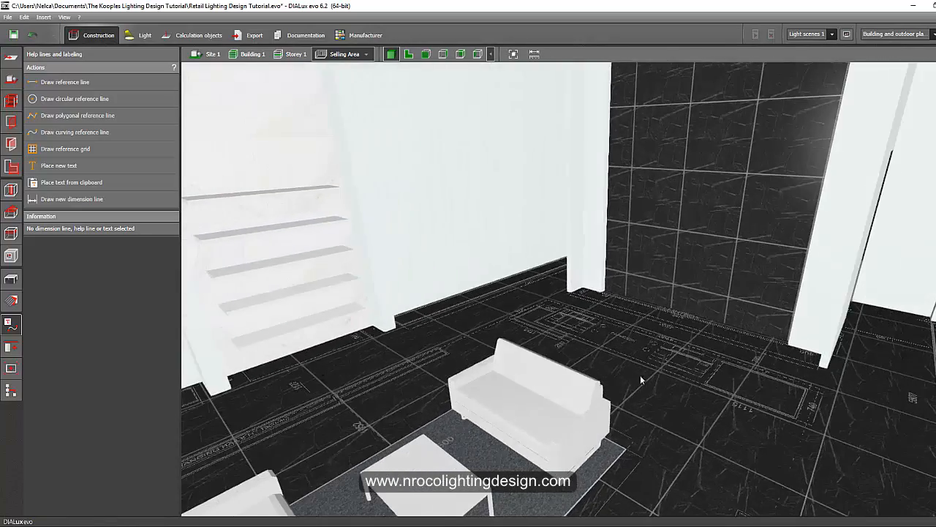
right_click_drag(641, 379, 549, 286)
left_click(409, 54)
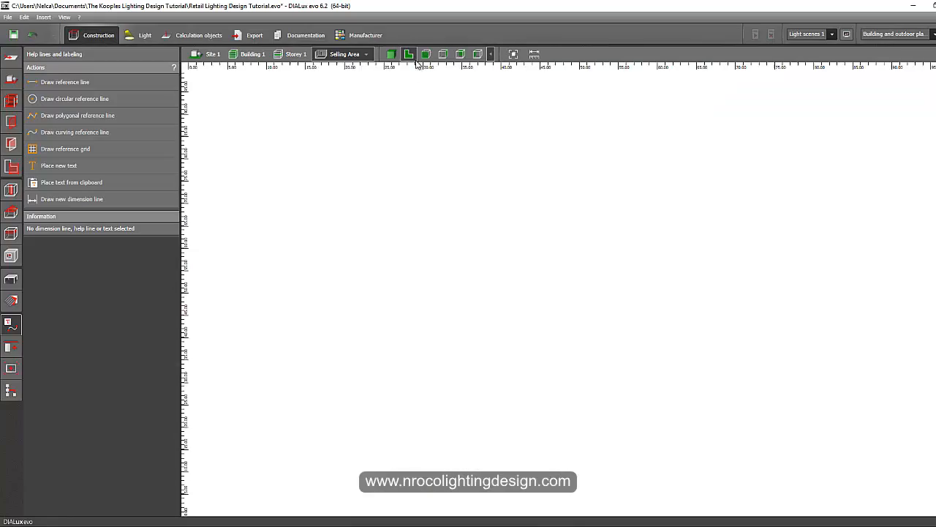
scroll(390, 218, "down", 6)
middle_click_drag(385, 152, 430, 372)
middle_click_drag(408, 278, 375, 167)
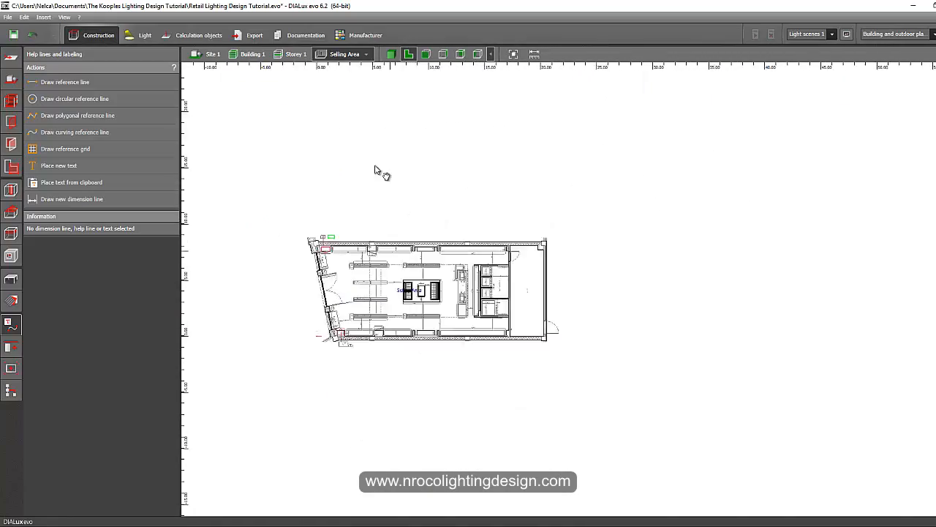
scroll(377, 170, "up", 3)
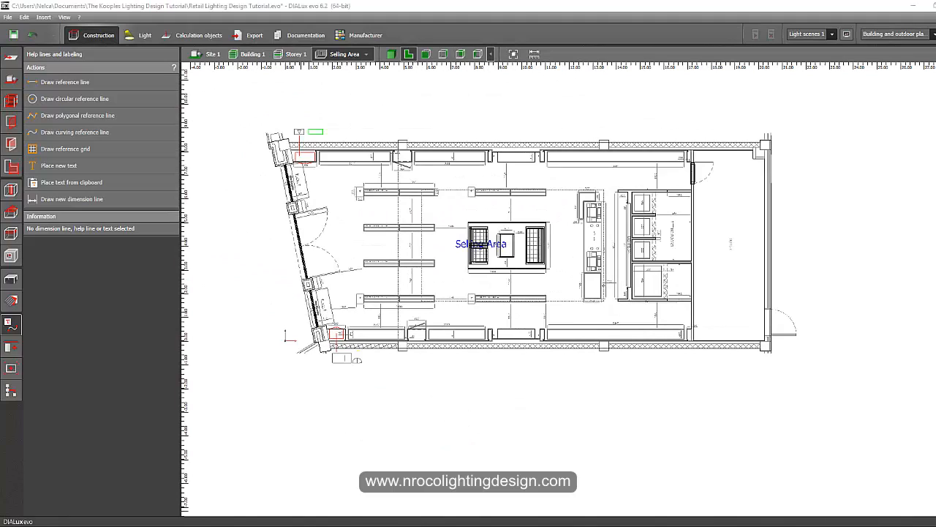
Step: Switch to AutoCAD and examine the selfstanding rails and their dimensions in the Section BB' elevation
left_click(300, 524)
scroll(316, 388, "down", 12)
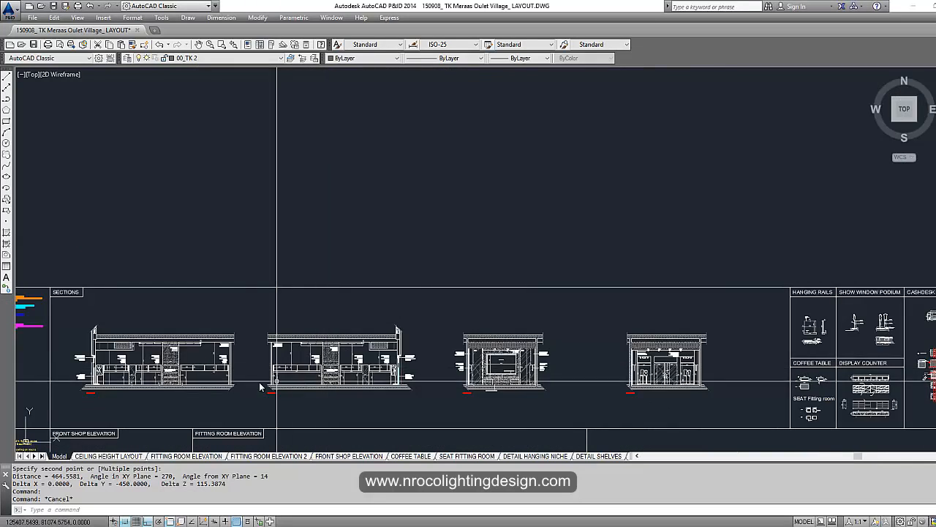
middle_click_drag(281, 383, 346, 326)
scroll(347, 328, "up", 5)
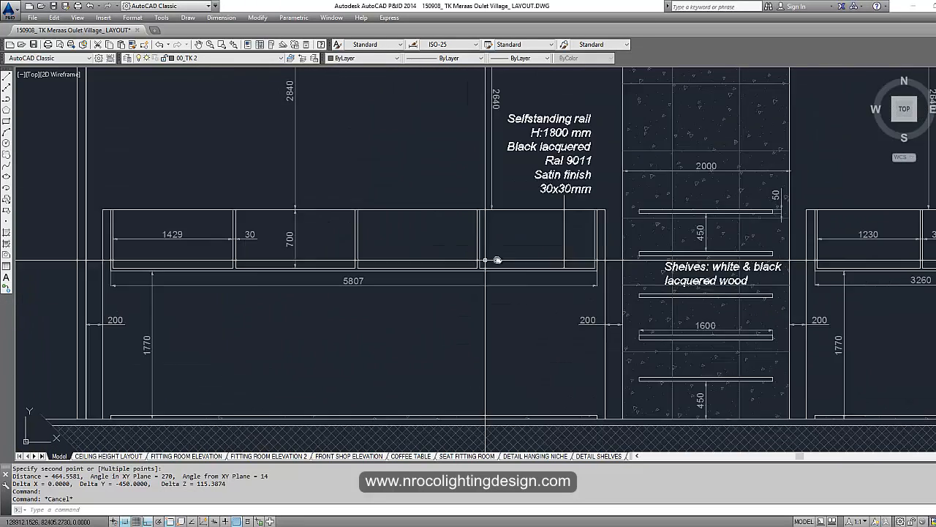
scroll(485, 259, "up", 1)
middle_click_drag(594, 128, 496, 215)
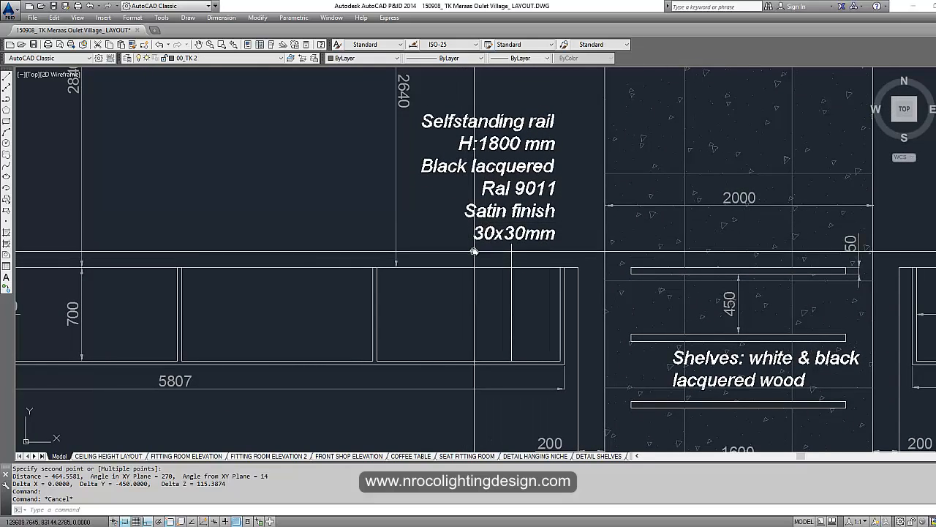
scroll(402, 252, "down", 4)
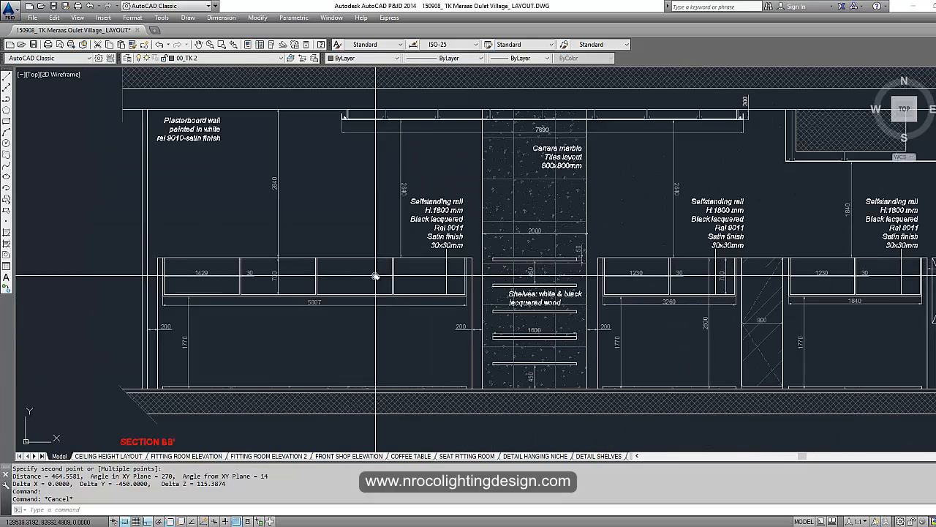
middle_click_drag(375, 277, 410, 265)
scroll(322, 416, "down", 4)
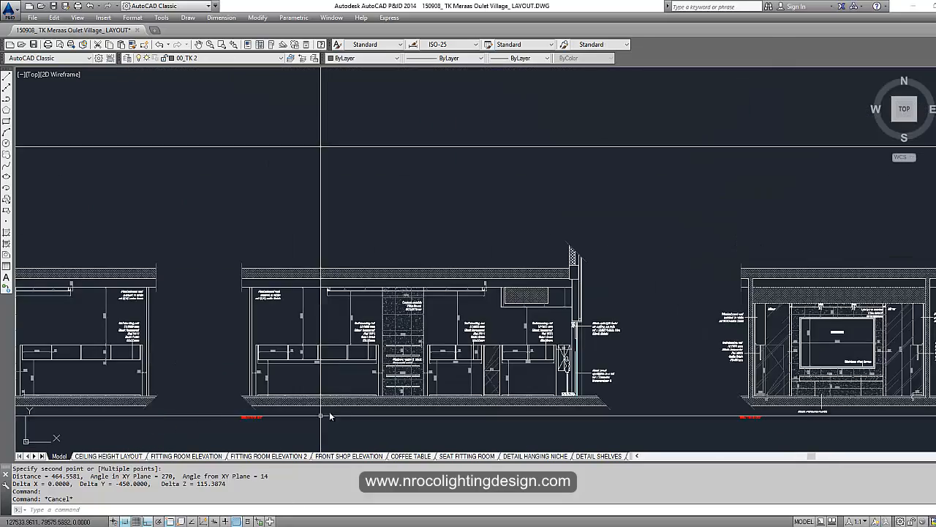
Step: Examine the selfstanding rail's side view in the lightbox wall section and measure the small detail near its top
middle_click_drag(329, 416, 215, 346)
scroll(517, 209, "up", 8)
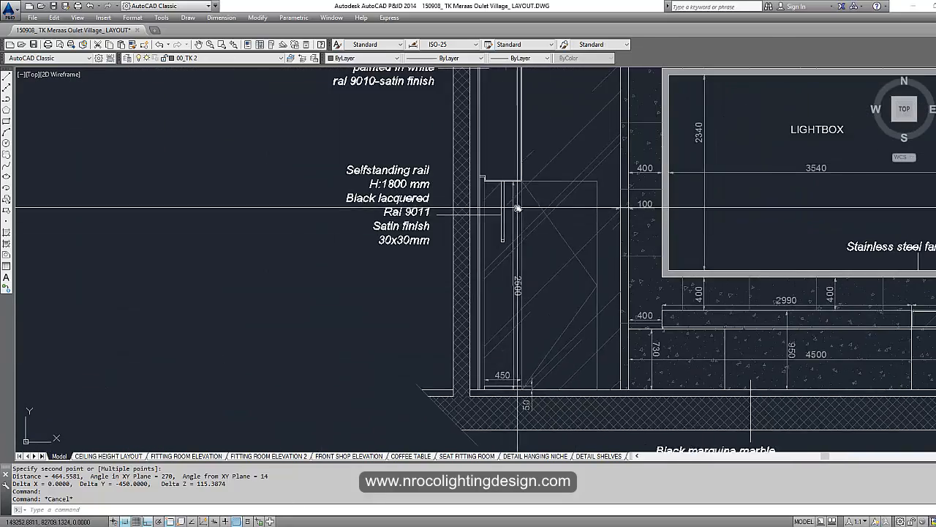
scroll(518, 209, "up", 2)
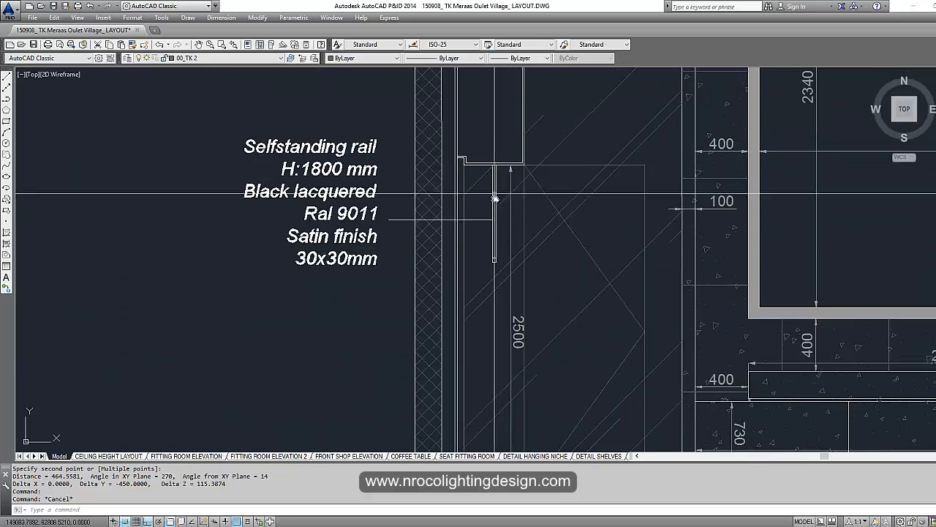
middle_click_drag(494, 198, 437, 256)
scroll(437, 255, "up", 2)
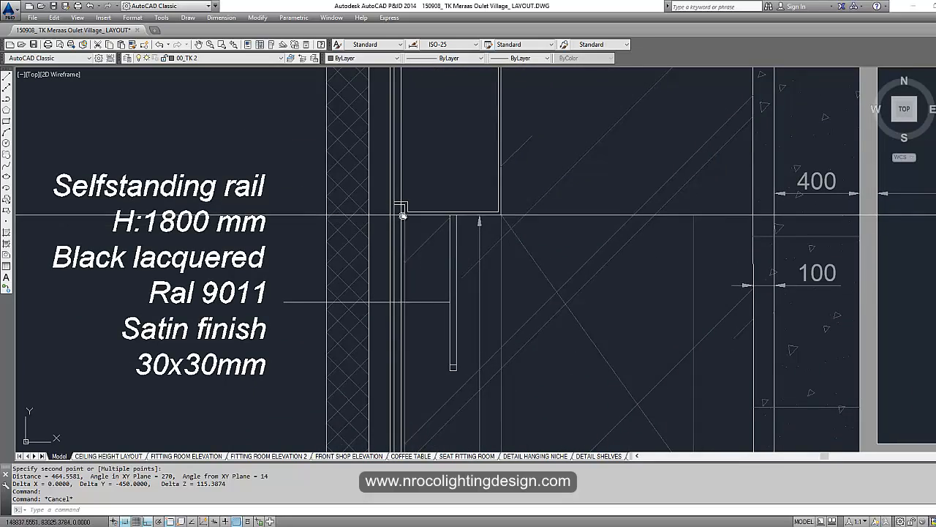
scroll(402, 216, "down", 6)
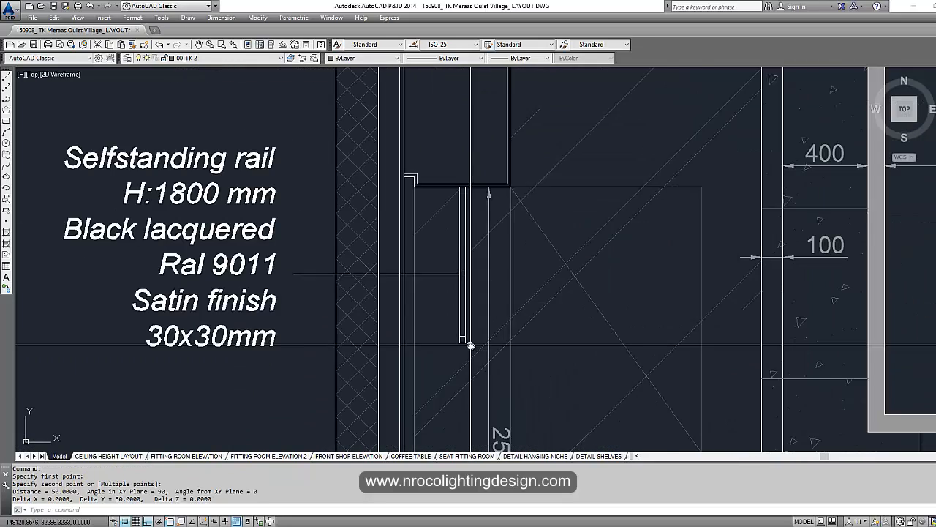
scroll(470, 344, "down", 10)
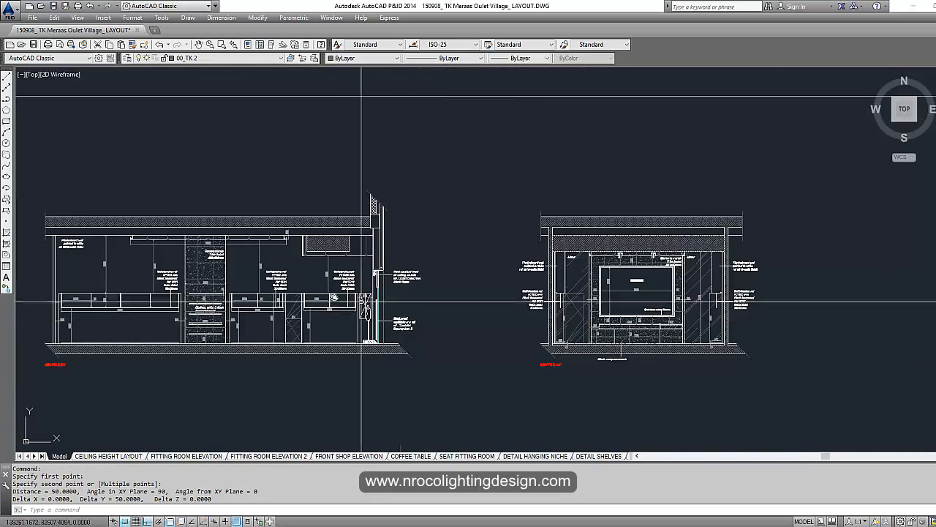
scroll(362, 300, "up", 6)
scroll(334, 310, "down", 1)
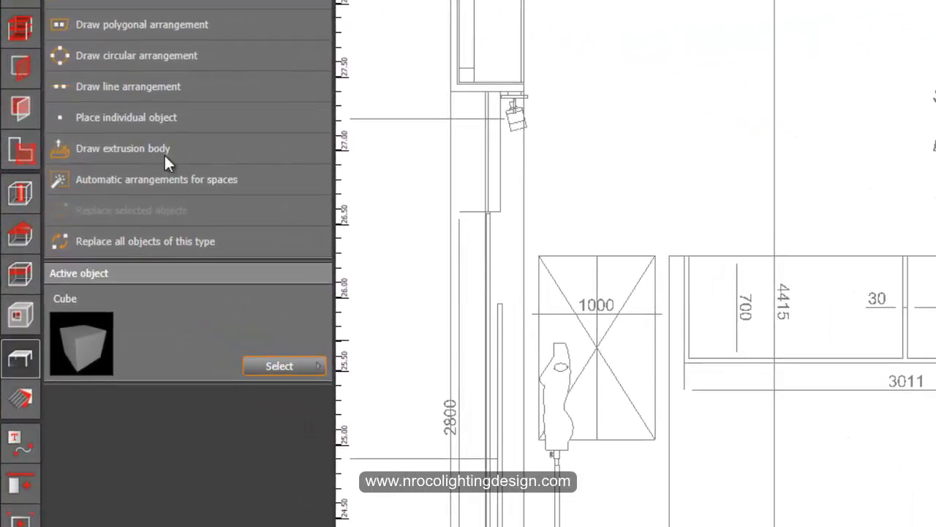
Step: Start an extrusion body and trace the hanging rail frame's outer outline in the elevation, 3.011 m by 0.730 m, with a 0.030 m post end
left_click(141, 149)
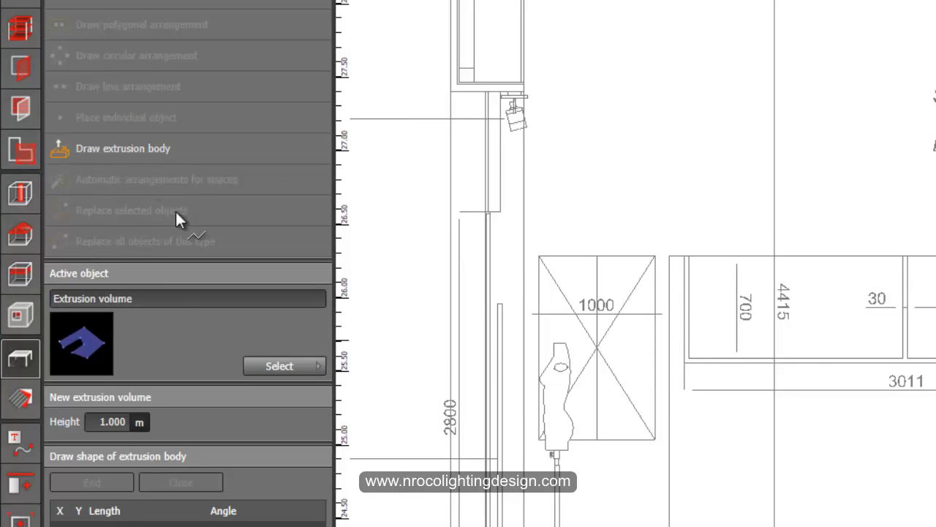
middle_click_drag(771, 201, 753, 155)
scroll(691, 245, "up", 4)
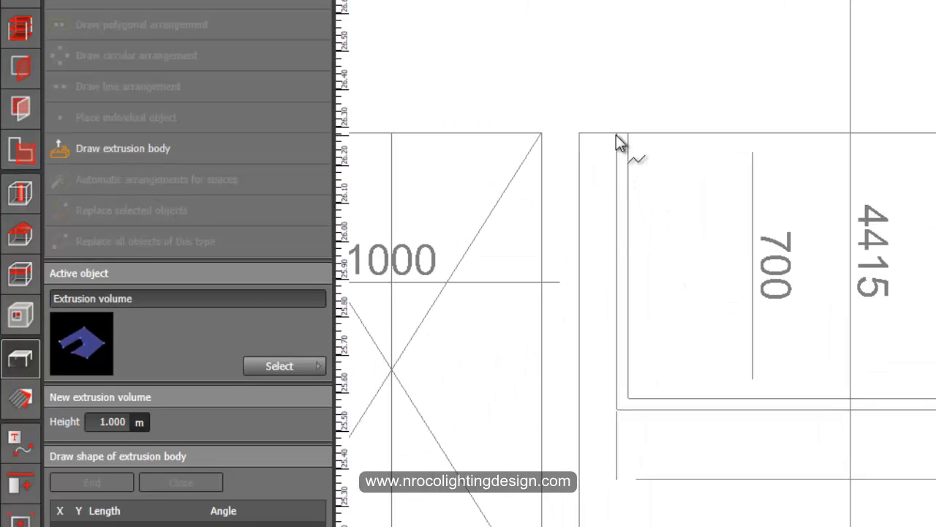
left_click(617, 133)
left_click(618, 409)
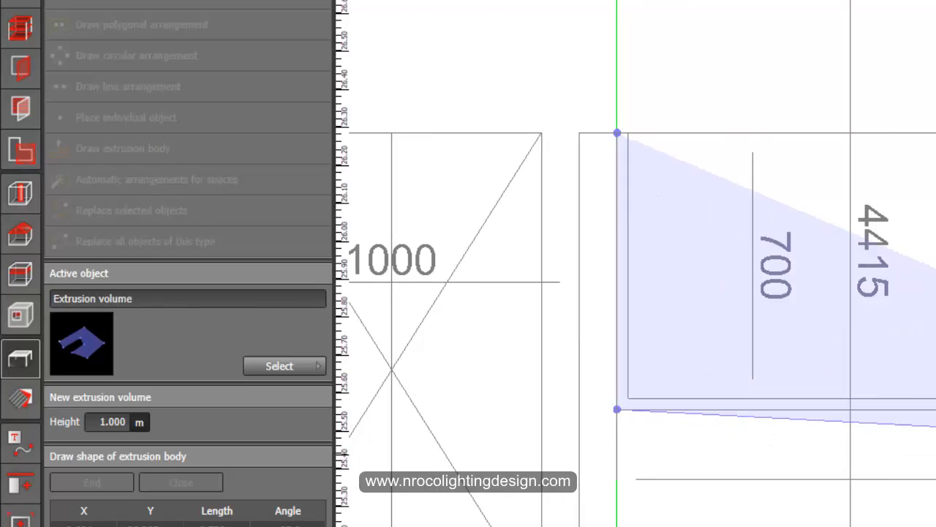
middle_click_drag(929, 446, 351, 453)
left_click(825, 415)
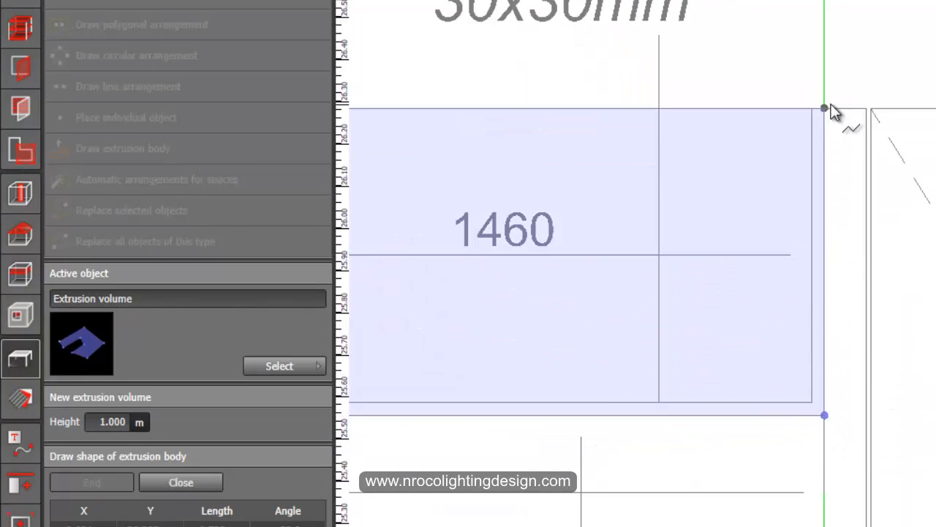
left_click(812, 109)
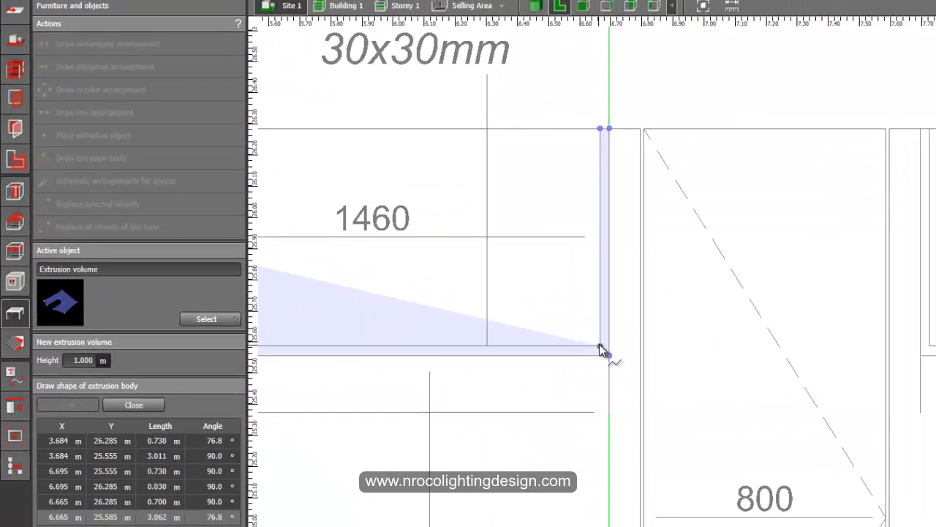
Step: Trace the frame's inner outline around the 0.030 m middle post, using 0.700 m verticals and 1.461 m horizontal edges
left_click(811, 402)
scroll(606, 467, "down", 2)
middle_click_drag(299, 335, 618, 296)
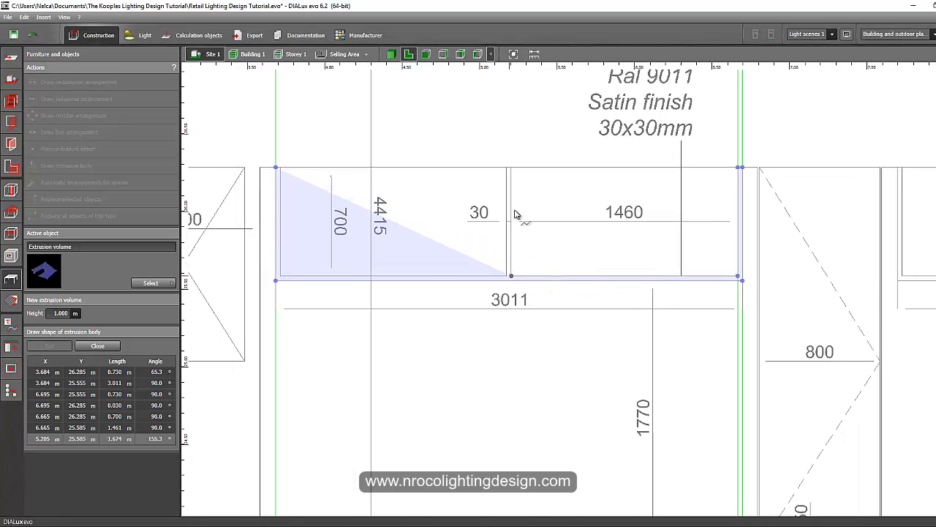
left_click(515, 168)
left_click(508, 168)
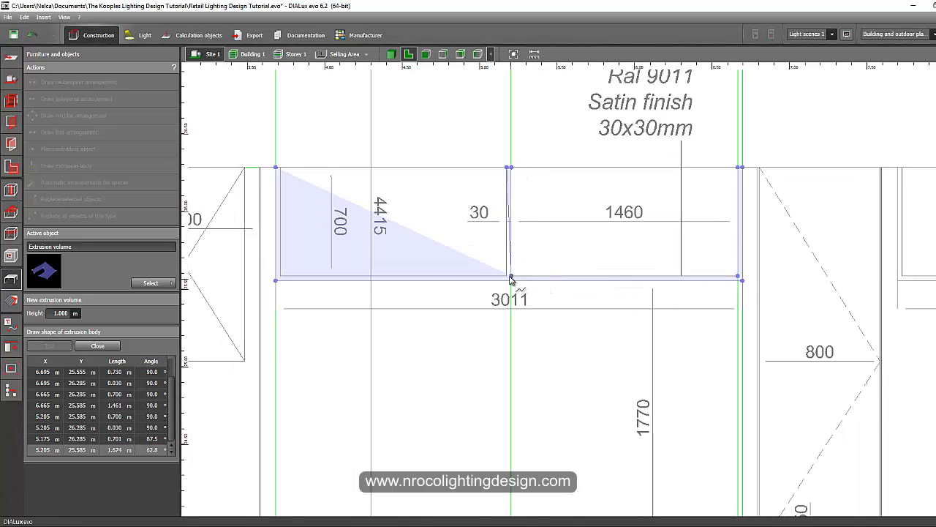
left_click(479, 279)
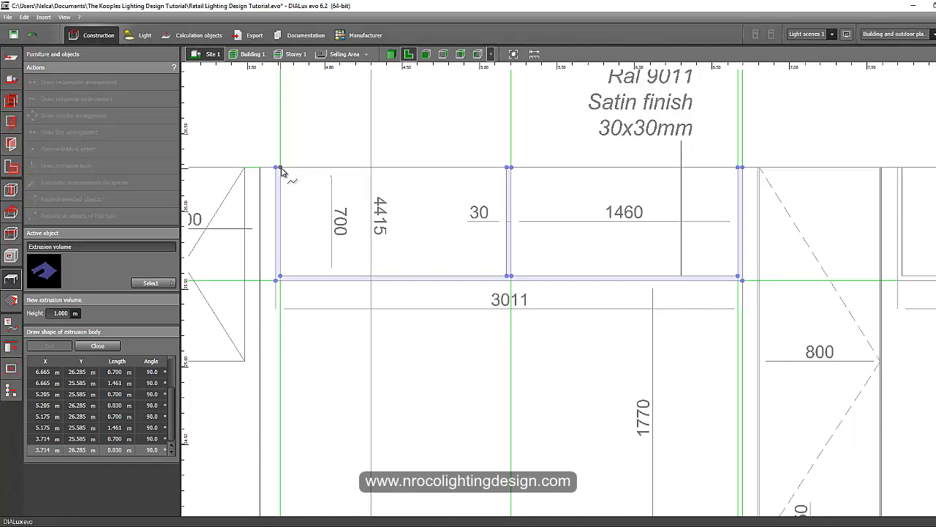
Step: Close the polygon around the first 3011 mm self-standing rail to complete its extrusion body
left_click(280, 139)
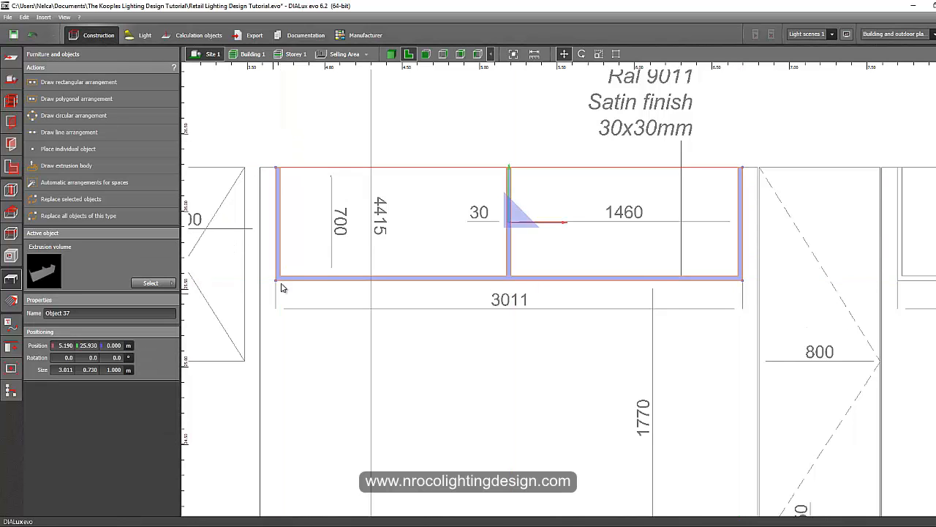
Step: Start an extrusion body on the second 3011 mm rail, tracing its 0.730 m outer left side and 3.011 m bottom edge
scroll(347, 298, "down", 2)
scroll(347, 299, "down", 2)
mouse_move(566, 337)
middle_mouse_down()
mouse_move(291, 309)
mouse_move(420, 269)
middle_mouse_up()
scroll(419, 269, "down", 2)
middle_click_drag(488, 265, 523, 262)
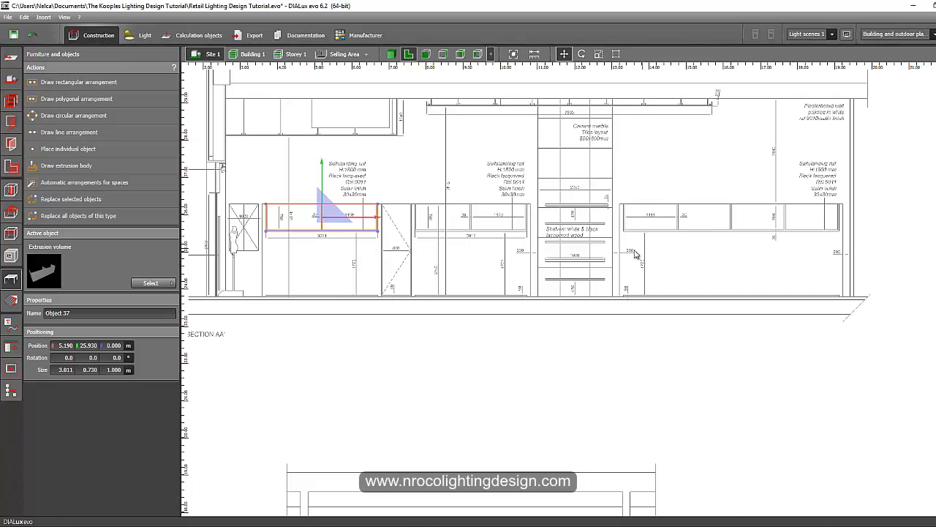
scroll(387, 212, "up", 2)
left_click(66, 172)
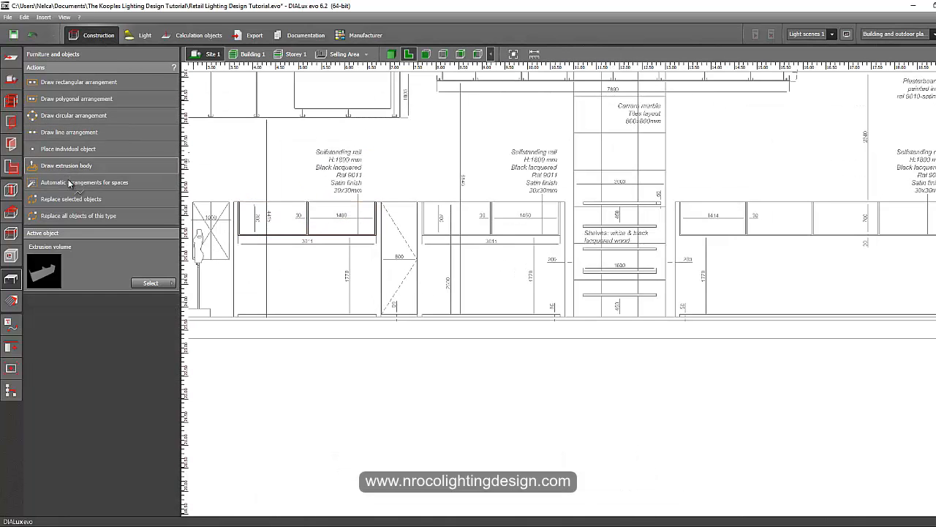
scroll(413, 183, "up", 5)
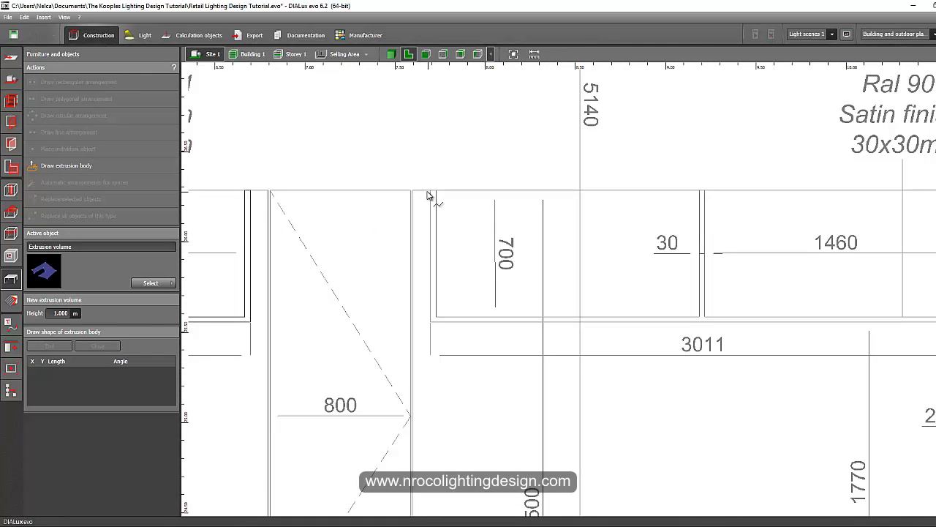
left_click(431, 192)
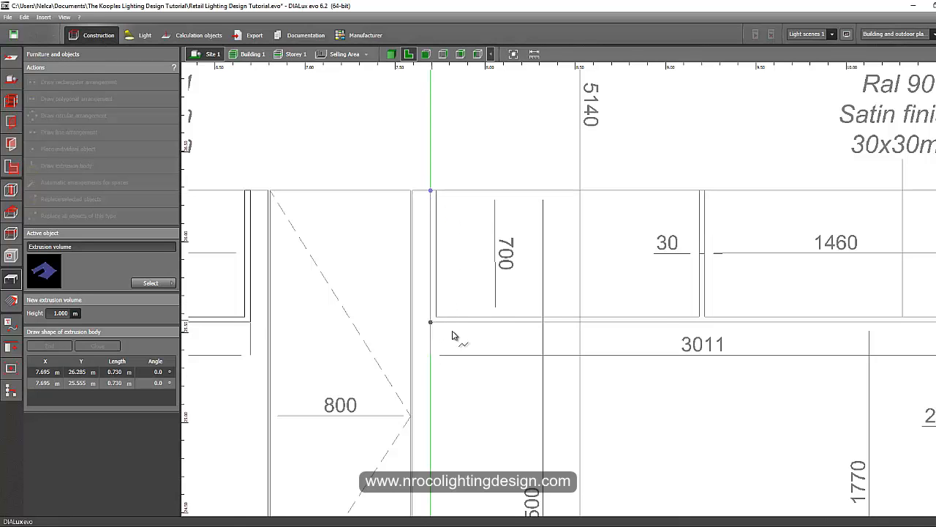
left_click(431, 322)
middle_click_drag(746, 357, 391, 330)
left_click(617, 294)
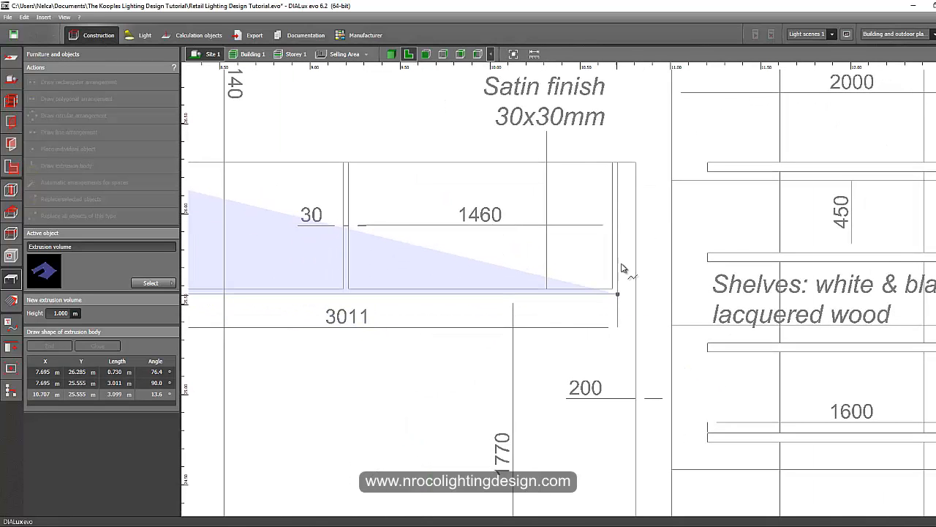
Step: Trace the second rail's 0.030 m right upright, the 1.461 m inner bottom edge and the right side of its middle post
left_click(616, 163)
left_click(613, 162)
left_click(613, 290)
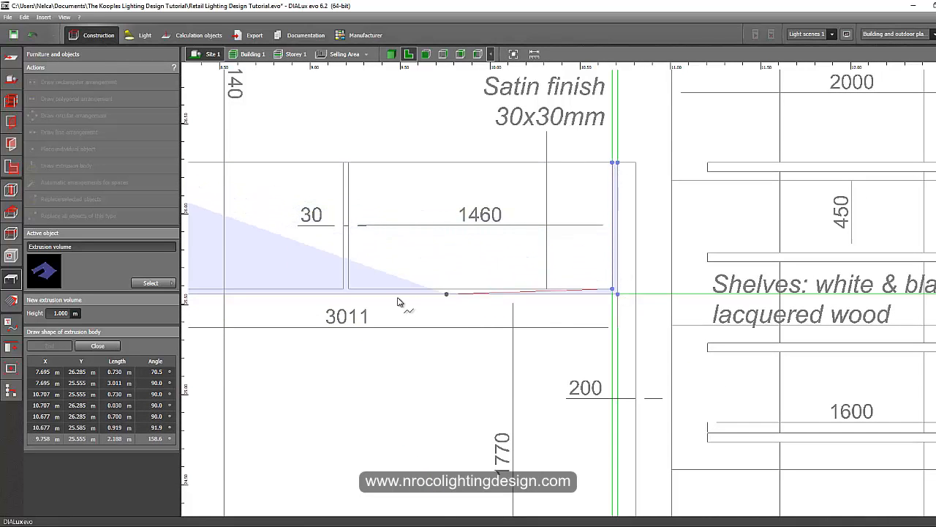
left_click(348, 290)
left_click(348, 162)
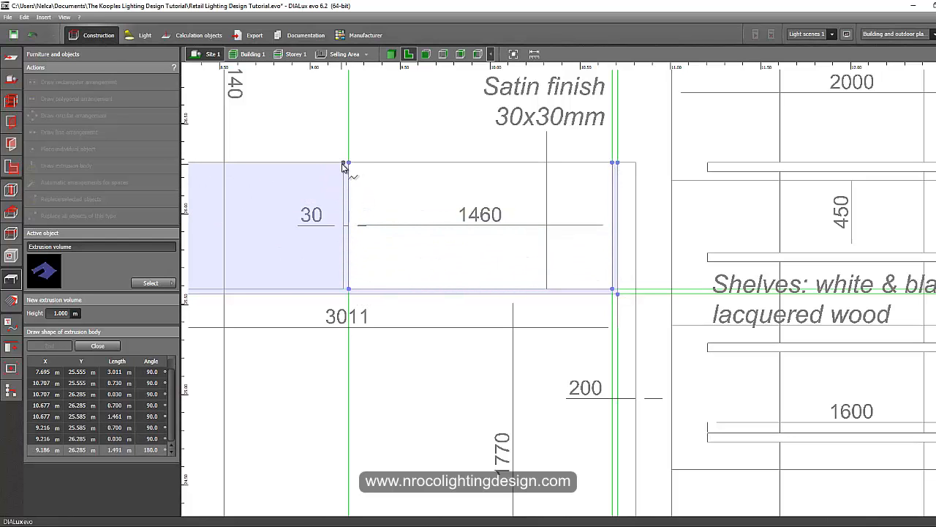
Step: Trace the second rail's 0.030 m middle post, left bay and left upright, and close the polygon to complete the extrusion body
left_click(344, 162)
left_click(341, 291)
middle_click_drag(340, 291, 588, 272)
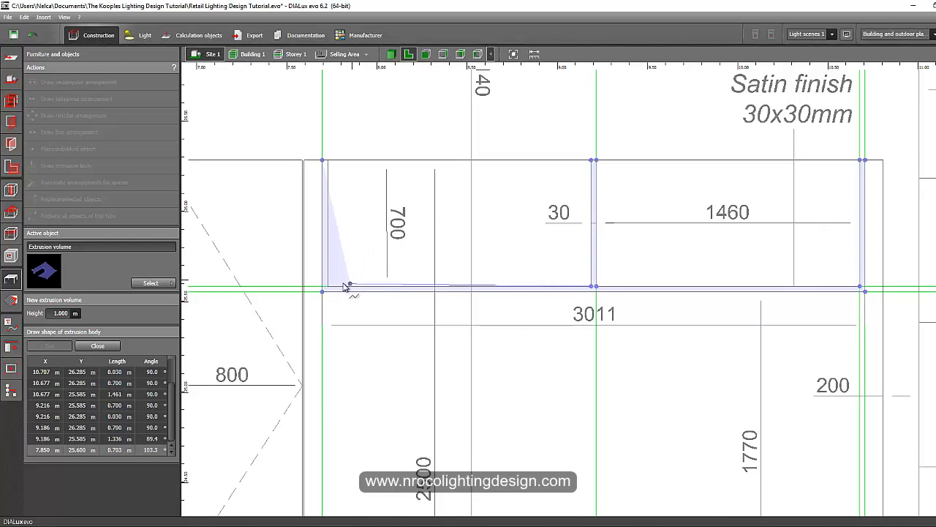
left_click(327, 159)
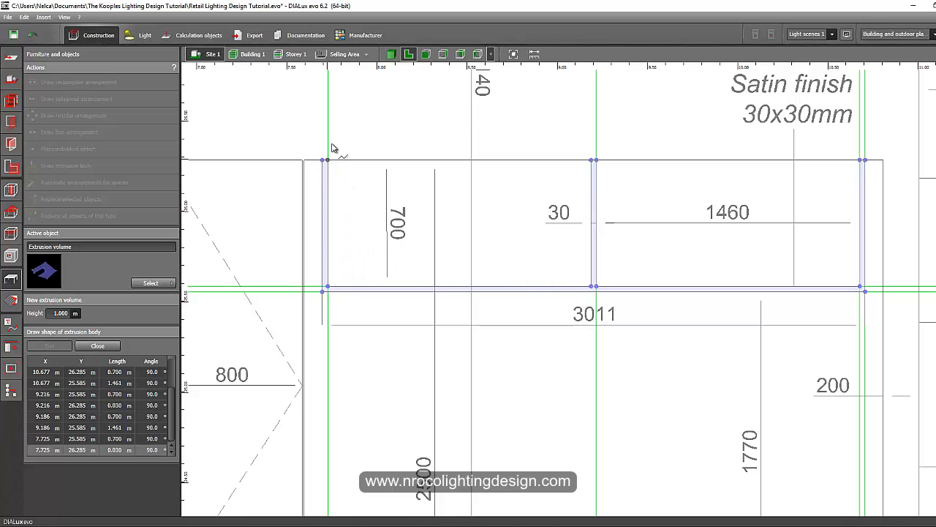
right_click(333, 139)
left_click(369, 144)
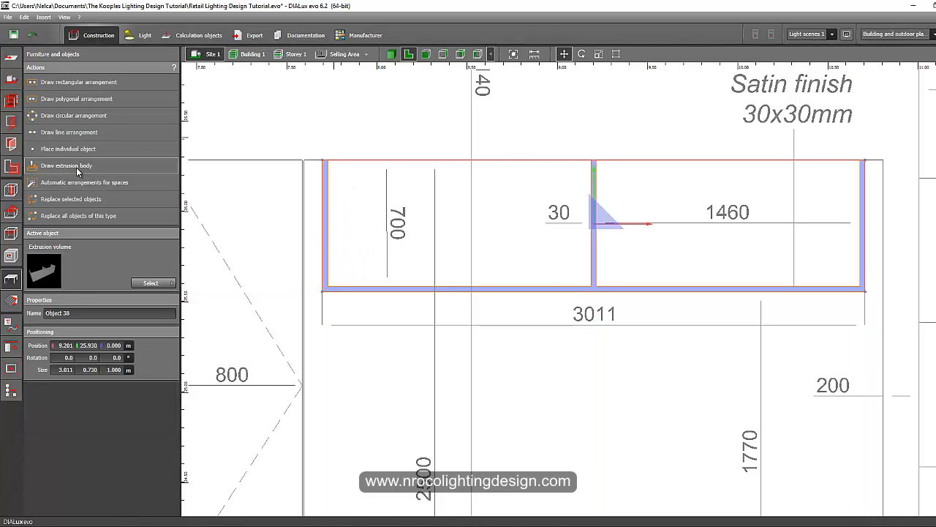
Step: Start an extrusion body on the long four-bay rail, tracing its 0.730 m outer left side and 5.807 m bottom edge
left_click(66, 165)
middle_click_drag(731, 233, 277, 243)
scroll(383, 181, "up", 2)
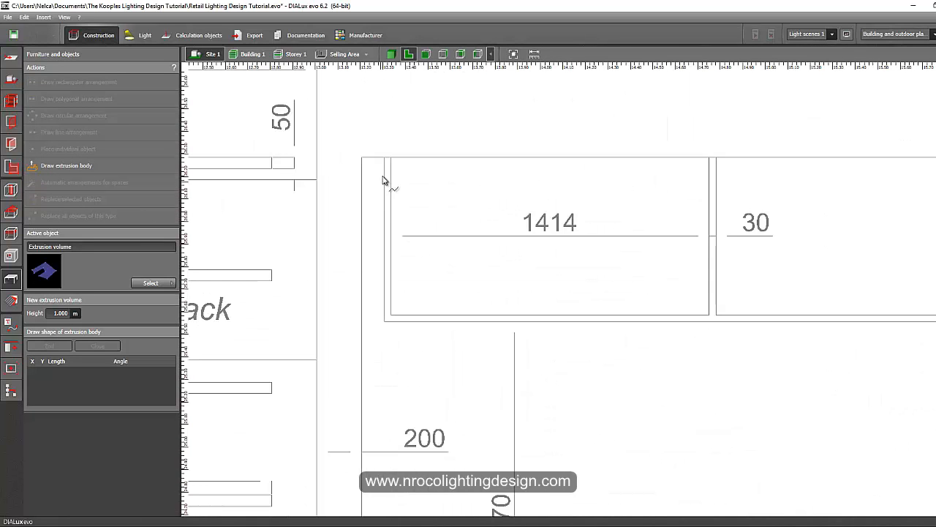
left_click(385, 158)
left_click(386, 322)
scroll(675, 334, "down", 2)
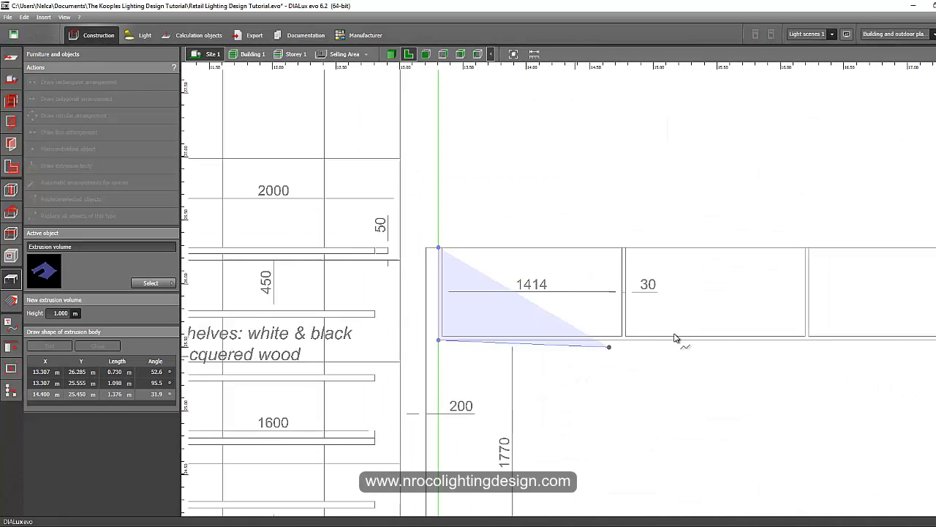
left_click(707, 314)
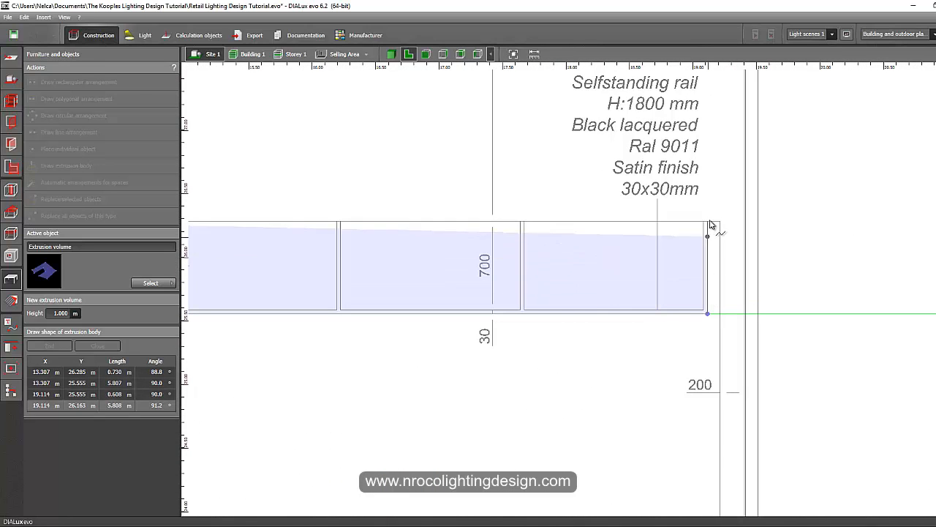
Step: Trace the long rail's 0.030 m right upright, the 1.415 m inner bottom edge of the last bay and the adjoining post's right side
left_click(706, 221)
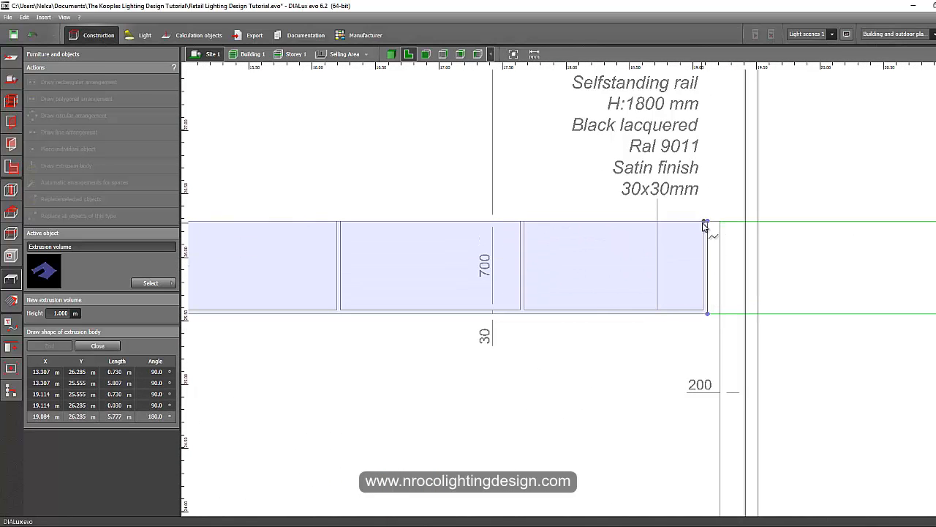
left_click(705, 311)
left_click(524, 306)
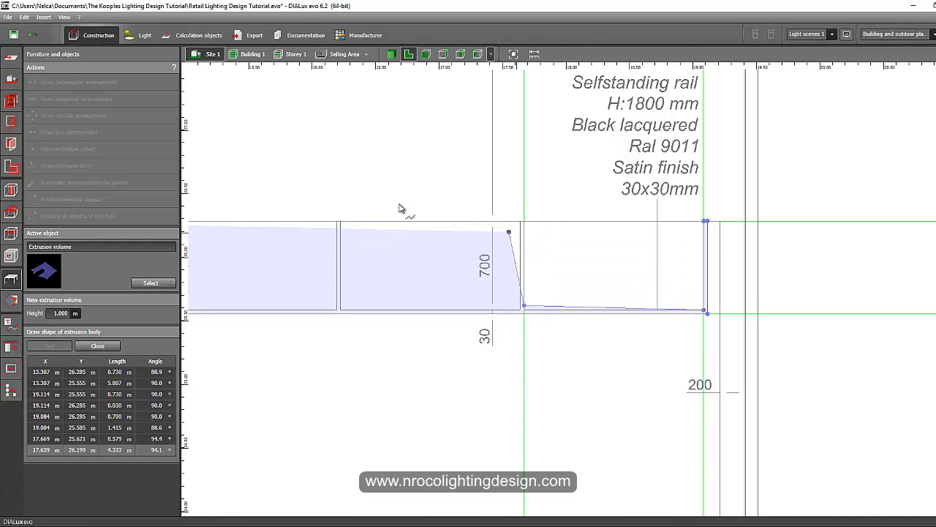
left_click(30, 36)
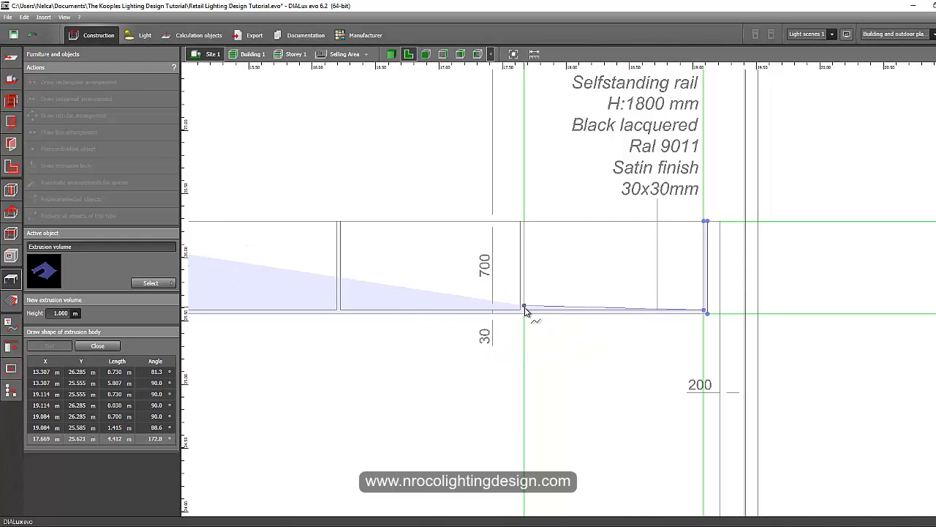
left_click(524, 222)
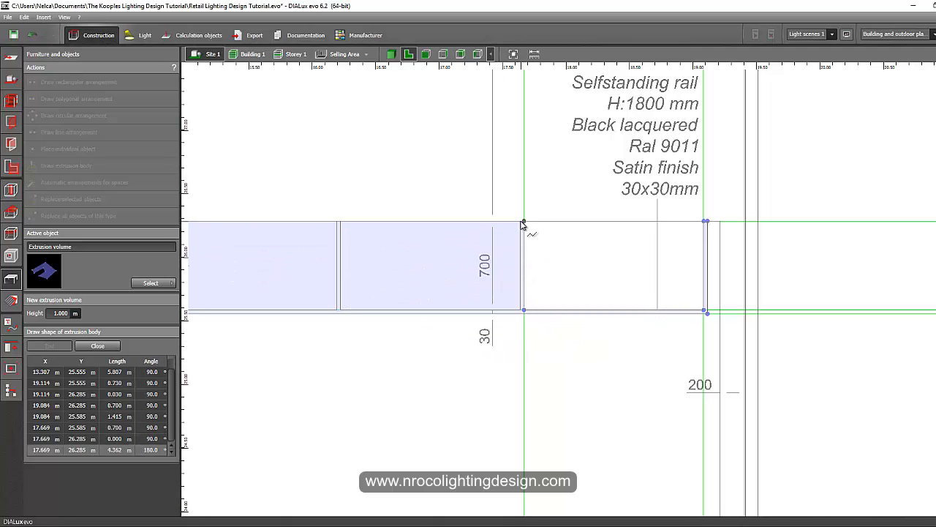
Step: Trace the long rail's right intermediate post 0.040 m wide, the 1.404 m bay edge and the 0.030 m wide central post
left_click(520, 222)
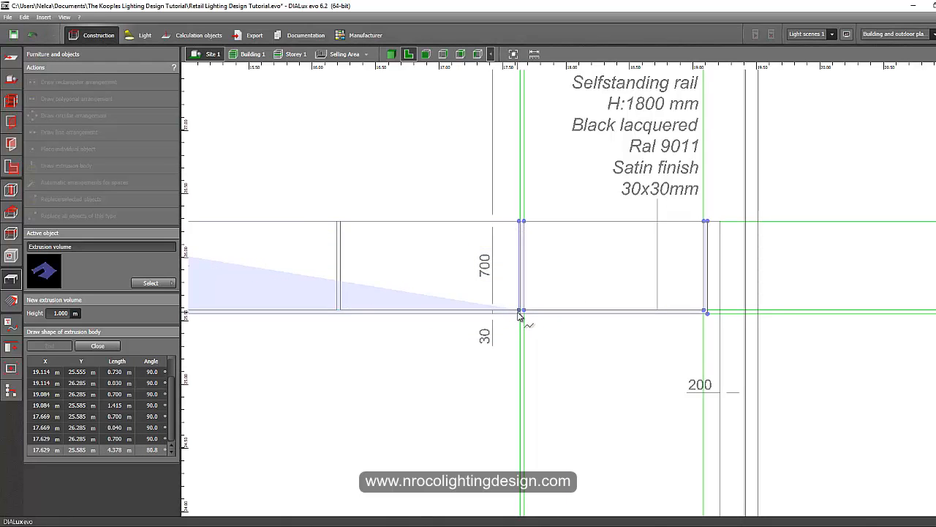
scroll(519, 313, "up", 2)
left_click(521, 307)
scroll(348, 334, "down", 2)
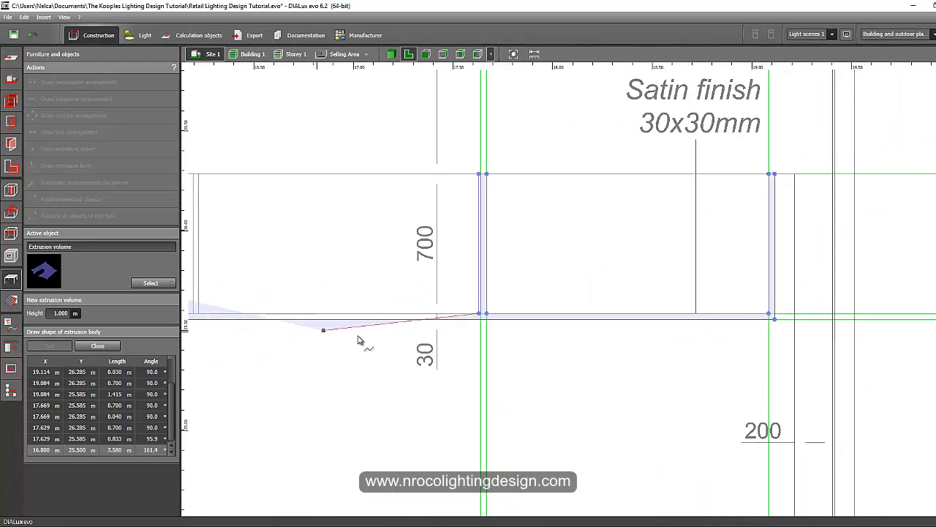
middle_click_drag(360, 339, 617, 307)
left_click(454, 282)
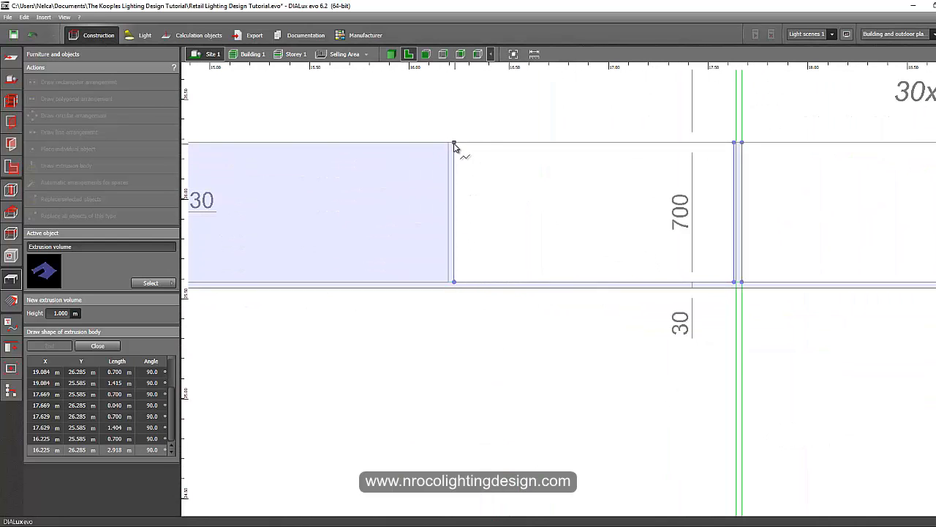
left_click(454, 282)
left_click(438, 280)
Step: Trace the two remaining 1.414 m bays, the 0.030 m post between them and the left upright, and close the long rail's polygon
middle_click_drag(348, 261, 685, 256)
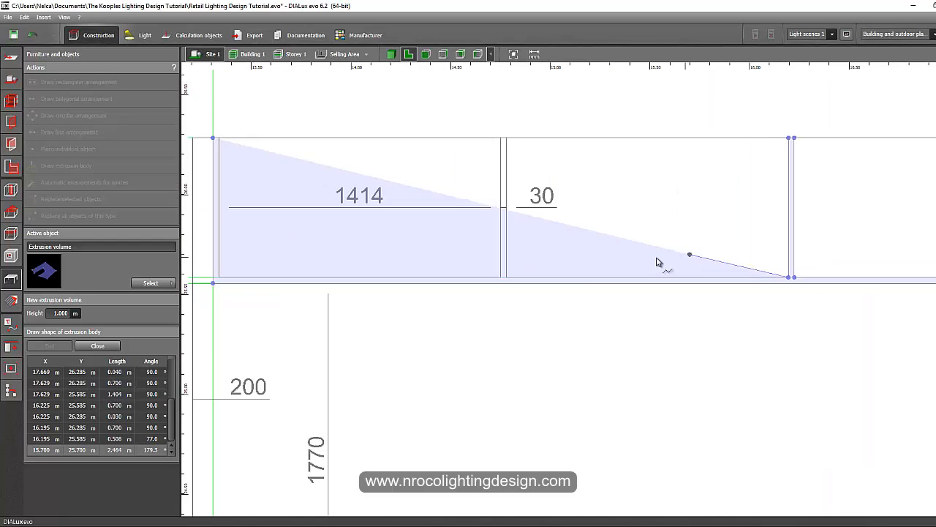
left_click(507, 214)
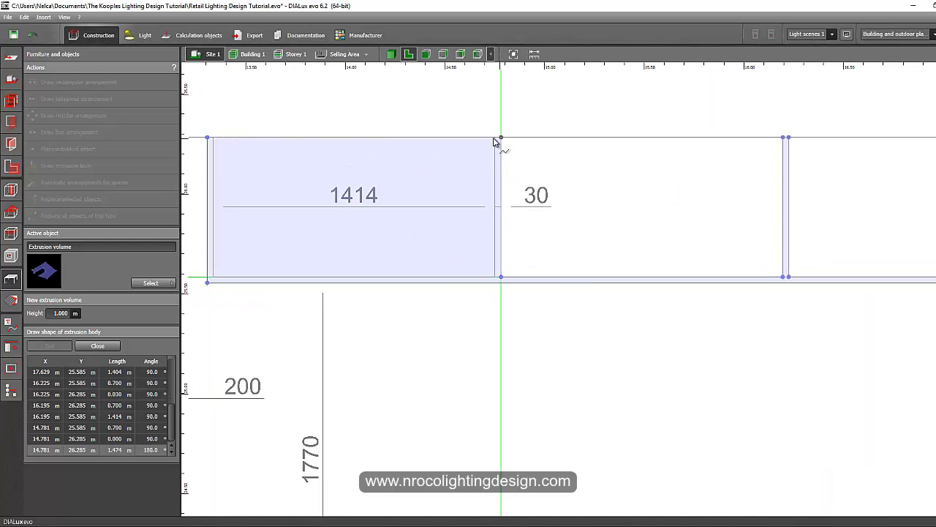
left_click(493, 249)
left_click(213, 278)
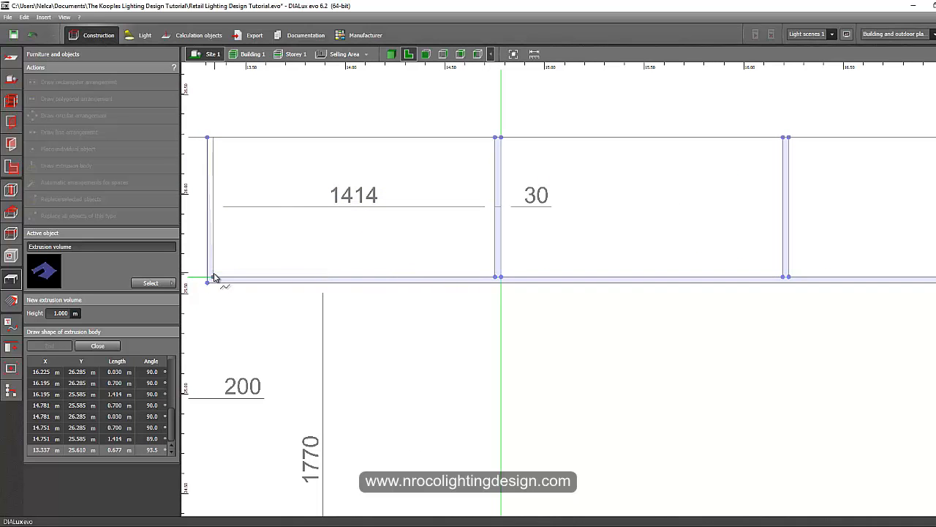
left_click(212, 139)
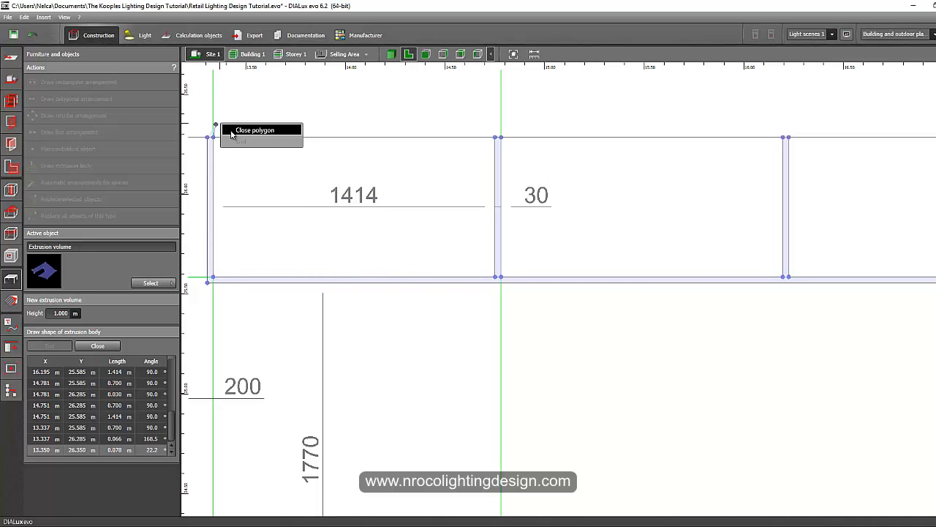
left_click(219, 128)
Step: Edit the long rail's polygon, moving the lower-left corner of its right intermediate post onto the post line in the drawing
scroll(439, 295, "up", 3)
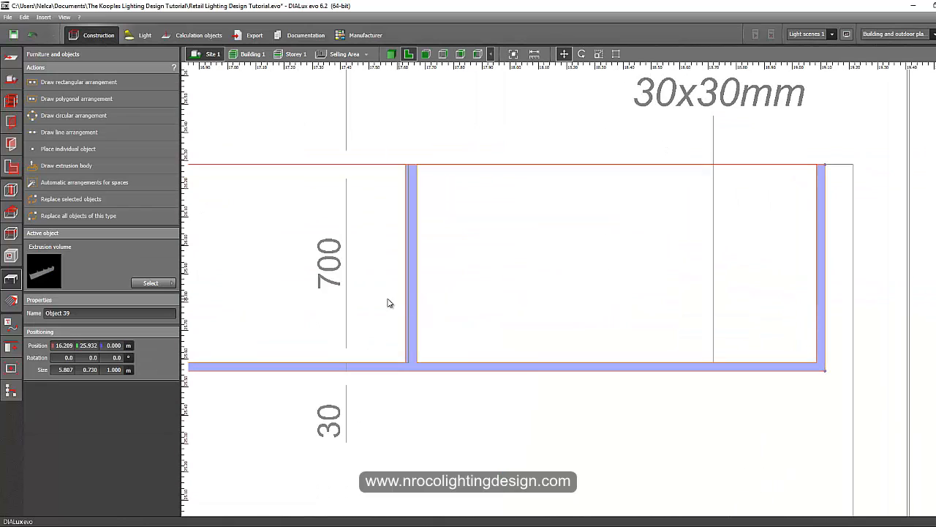
right_click(412, 286)
left_click(449, 324)
scroll(414, 365, "up", 3)
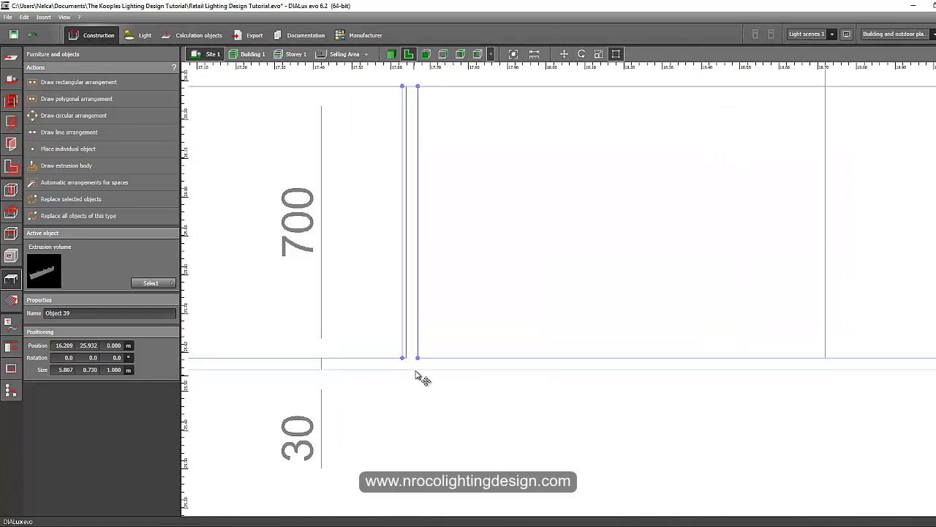
left_click_drag(406, 355, 409, 356)
middle_click_drag(451, 82, 444, 264)
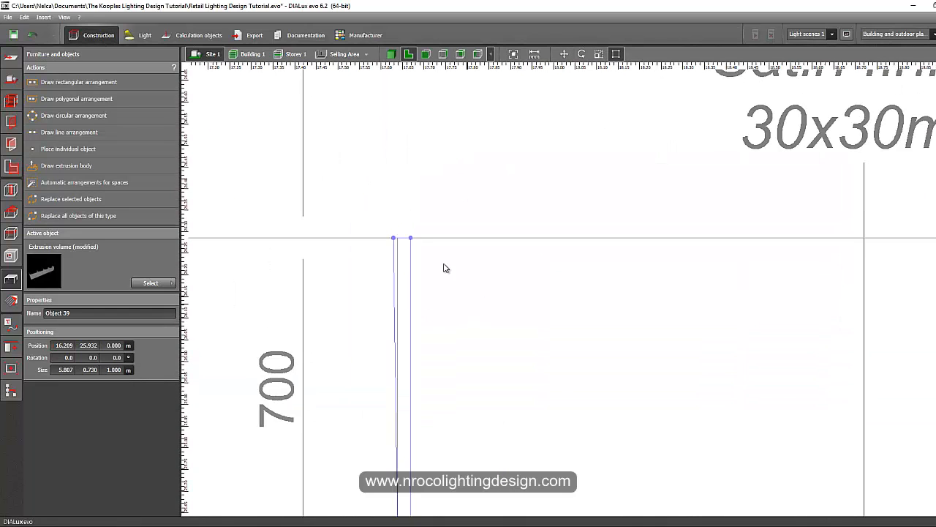
scroll(410, 292, "down", 6)
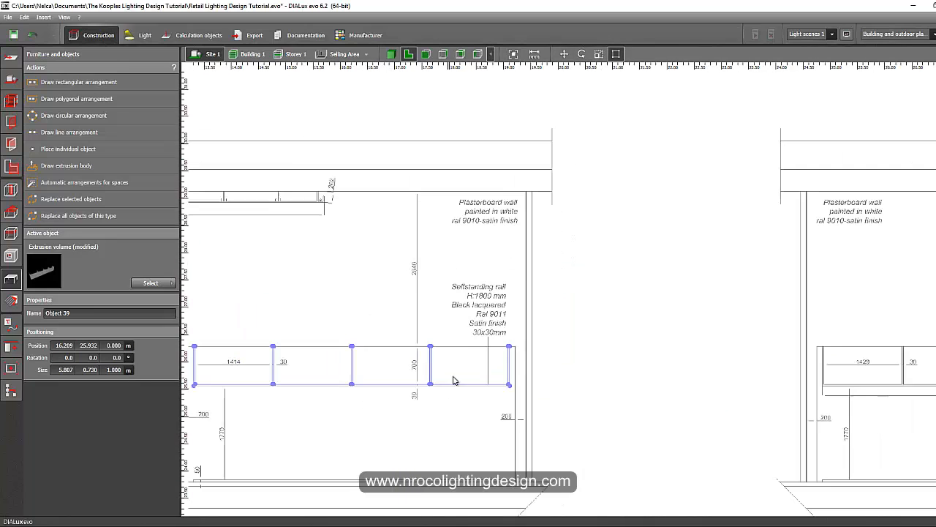
Step: Select all three rail extrusion bodies together in the section AA' elevation
left_click(384, 313)
scroll(593, 226, "down", 3)
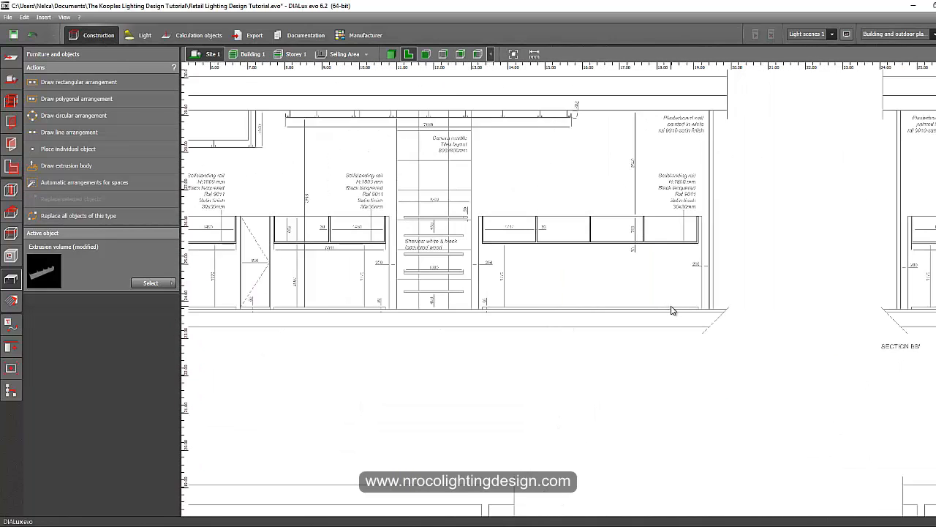
scroll(671, 310, "up", 1)
middle_click_drag(405, 301, 625, 272)
scroll(695, 298, "down", 2)
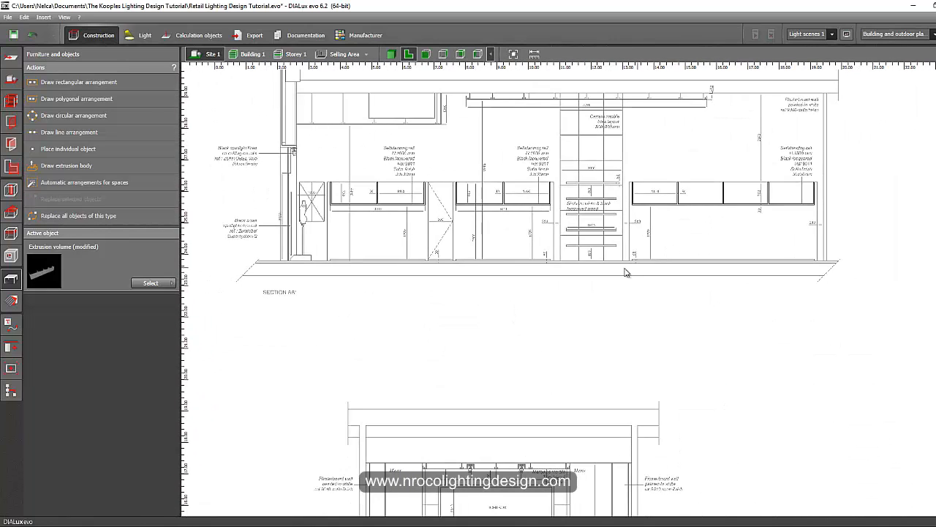
scroll(439, 278, "up", 2)
middle_click_drag(418, 263, 344, 295)
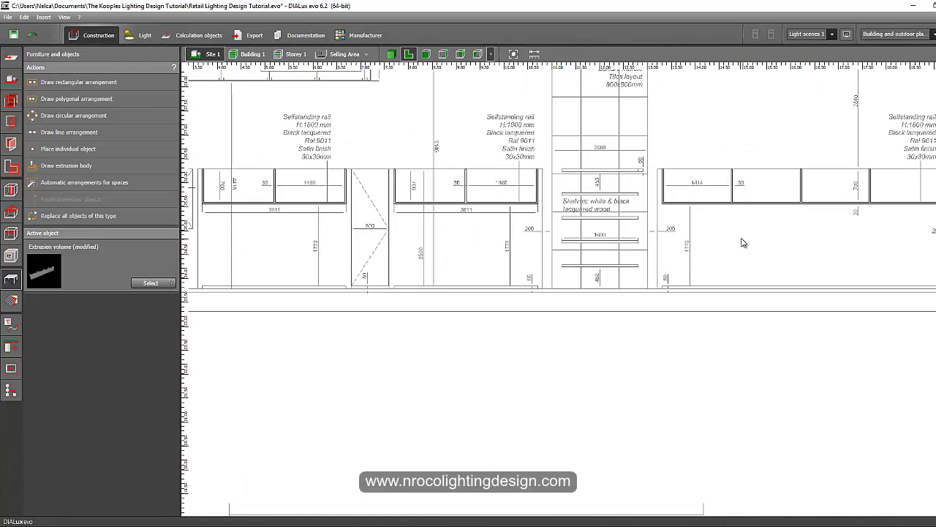
scroll(741, 238, "down", 2)
scroll(563, 290, "down", 1)
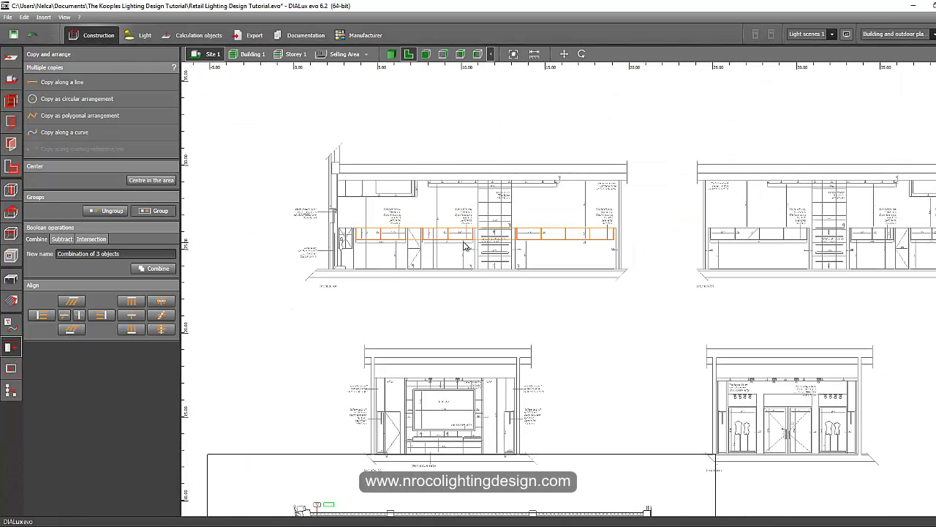
Step: Move the three selected rails from section AA' onto the floor plan along the Selling Area's upper wall, and switch to the front view
right_click(463, 243)
left_click(474, 249)
middle_click_drag(516, 297, 491, 249)
left_click_drag(461, 156, 475, 425)
middle_click_drag(487, 415, 499, 249)
scroll(496, 322, "up", 2)
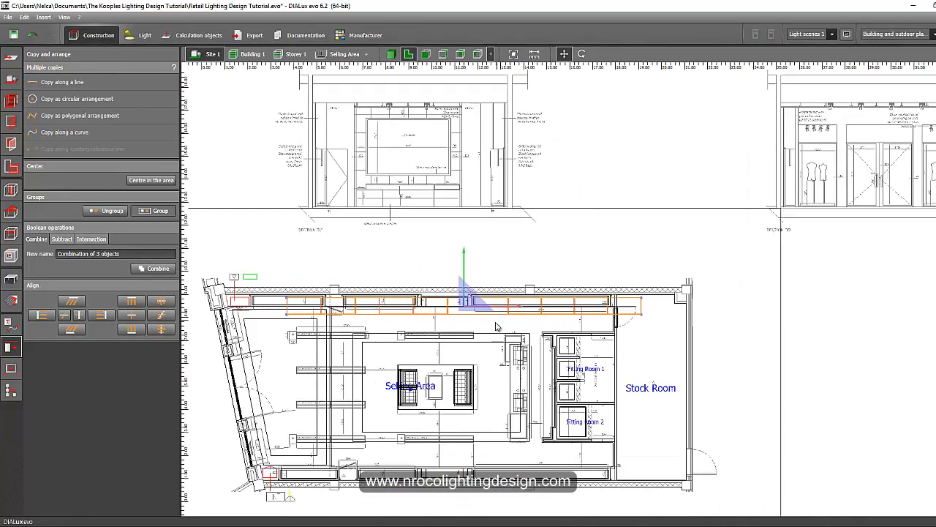
scroll(496, 325, "up", 2)
left_click(425, 54)
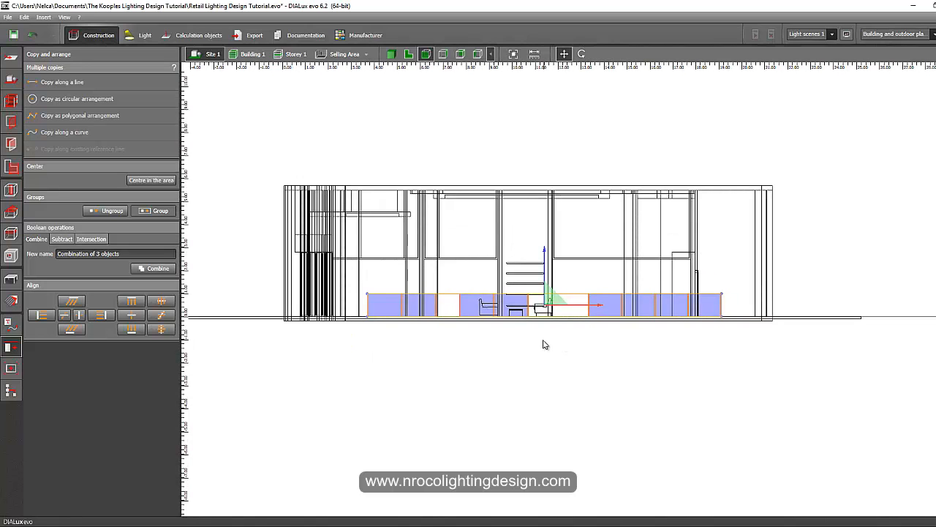
Step: Try to rotate the three selected rails together in the side view
scroll(472, 321, "up", 5)
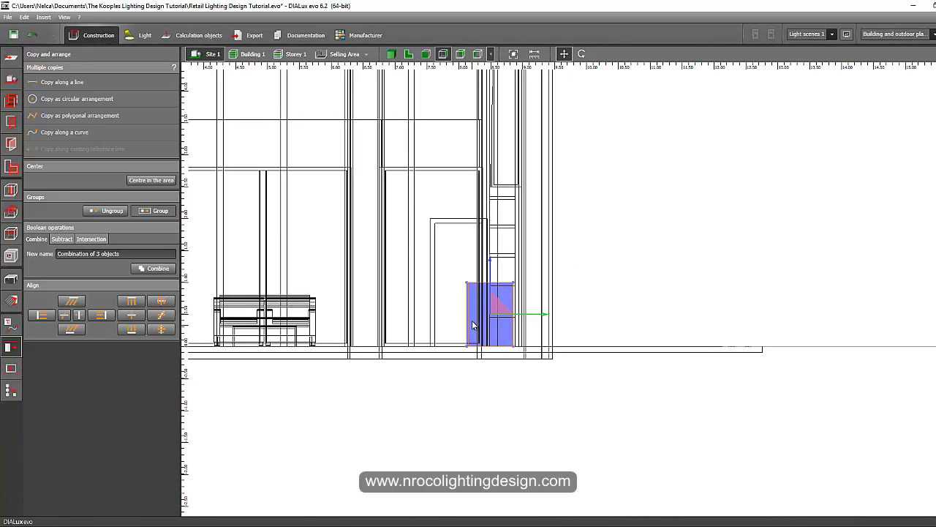
scroll(471, 319, "down", 3)
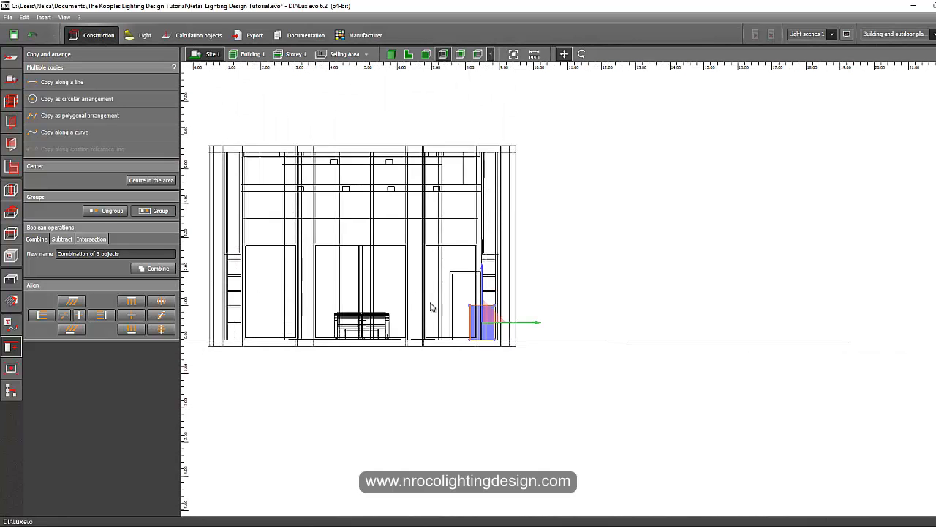
scroll(468, 322, "up", 3)
right_click(478, 313)
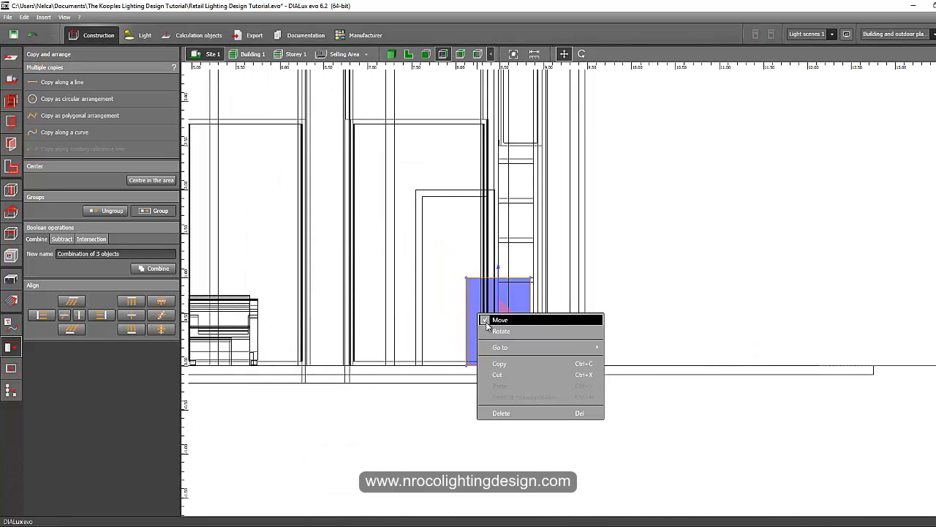
left_click(500, 330)
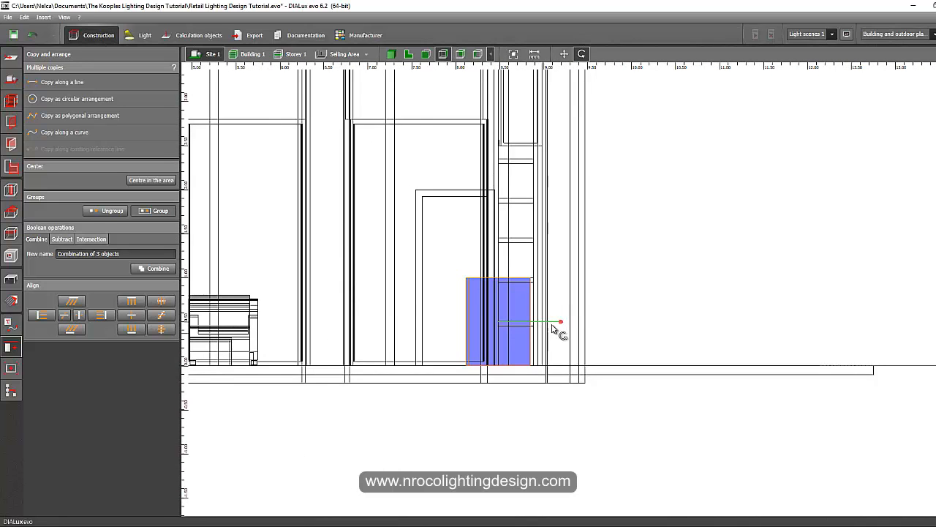
left_click(499, 291)
scroll(499, 333, "up", 2)
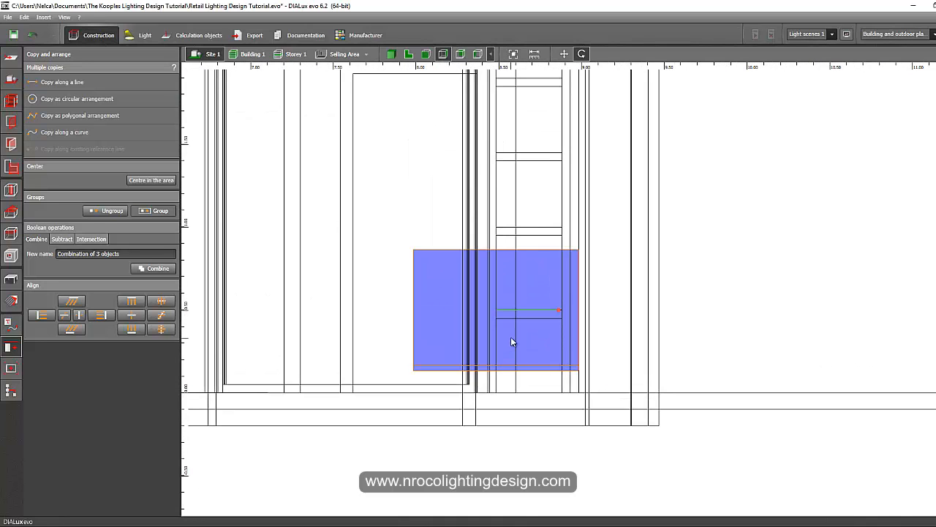
right_click(513, 338)
left_click(535, 355)
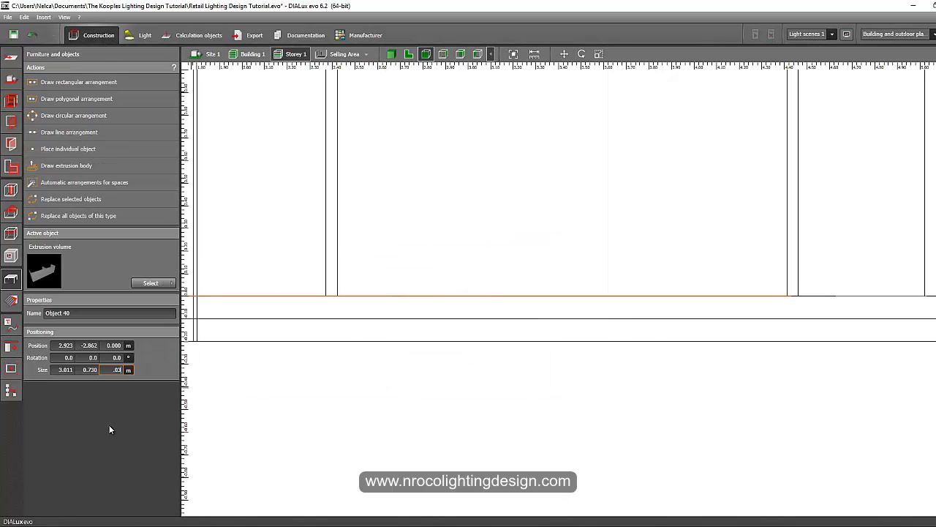
Step: Set the extrusion height of the leftmost 3.011 m rail to 0.03 m
key("Return")
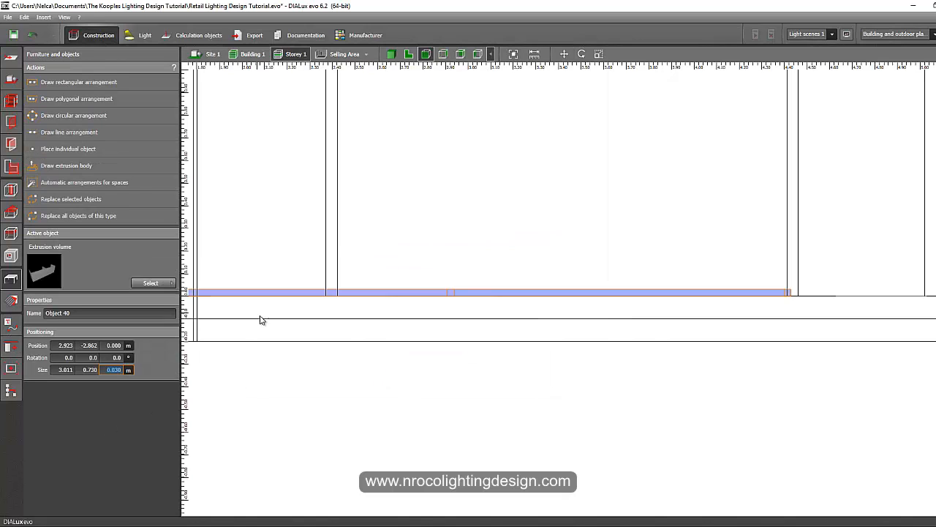
Step: Try rotating the leftmost rail by 90° in the front view, inspect it in 3D, and undo the rotation
scroll(261, 317, "down", 1)
right_click(337, 298)
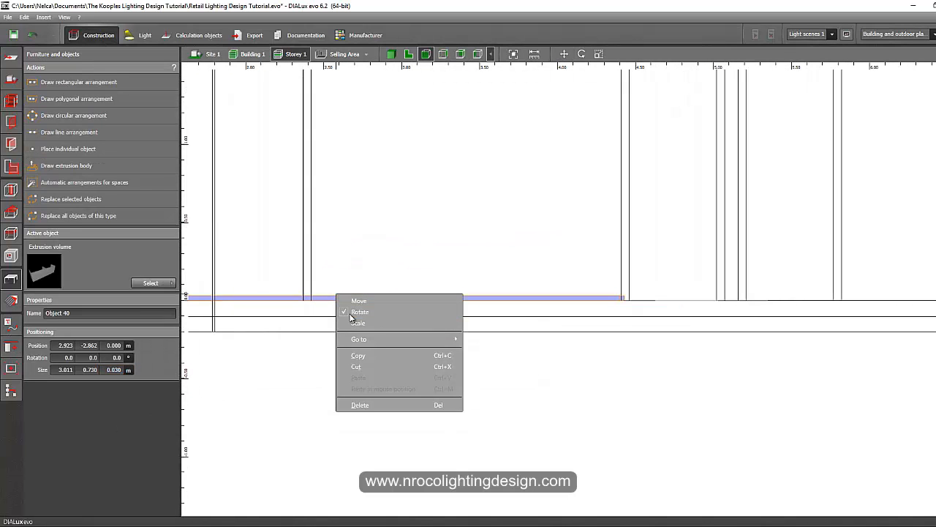
left_click(352, 313)
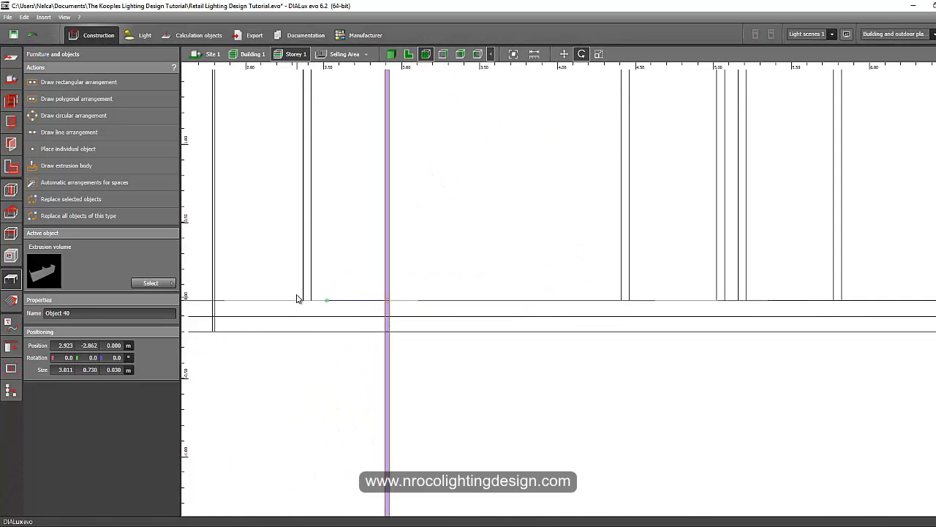
left_click(392, 55)
middle_click_drag(511, 128, 424, 319)
scroll(424, 319, "up", 1)
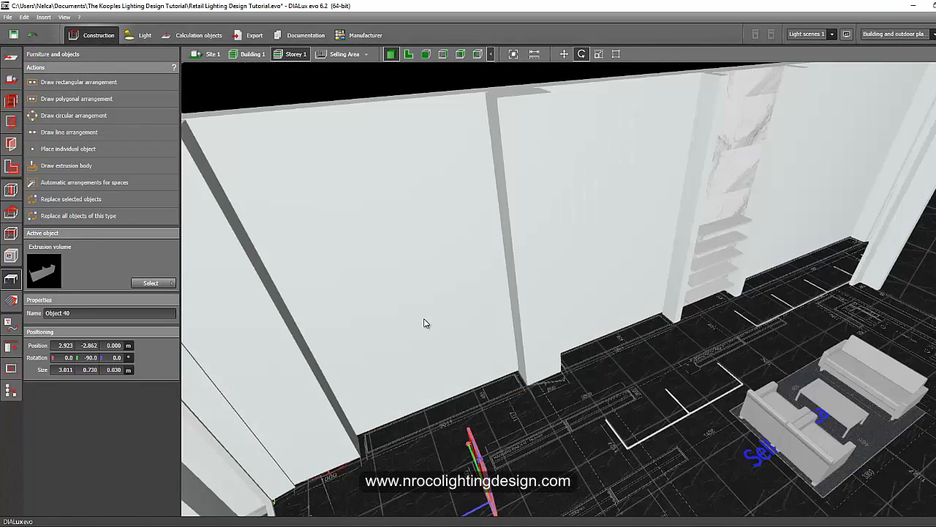
key("ctrl+z")
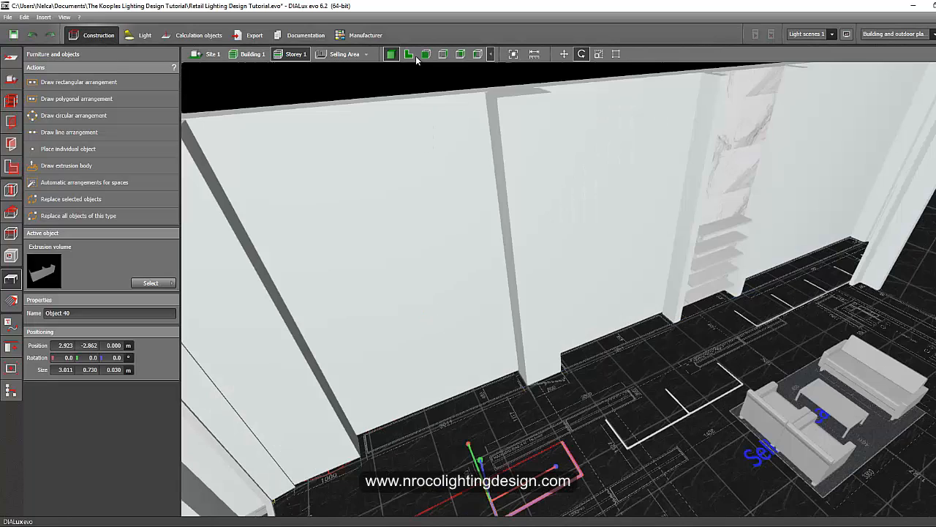
Step: Rotate the long 5.807 m rail upright in the side view, to 90° about the X axis
left_click(442, 54)
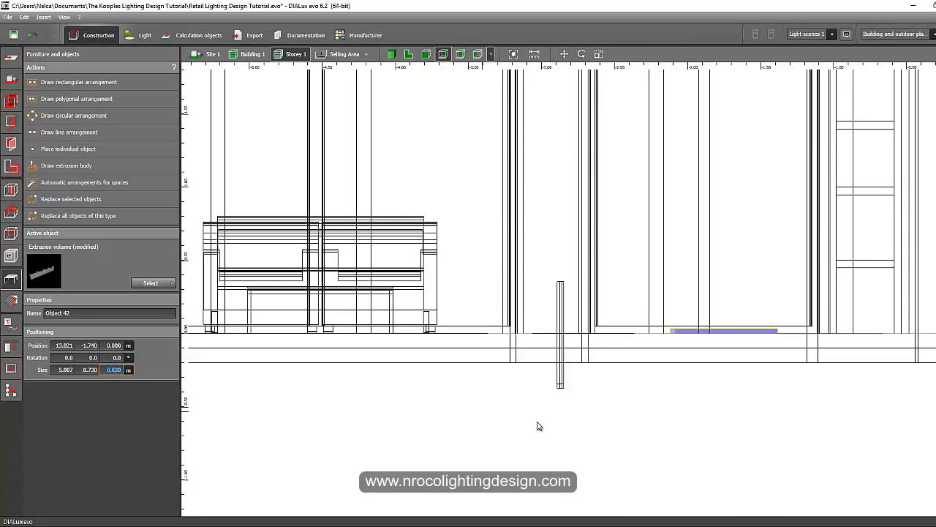
right_click(747, 333)
left_click(765, 347)
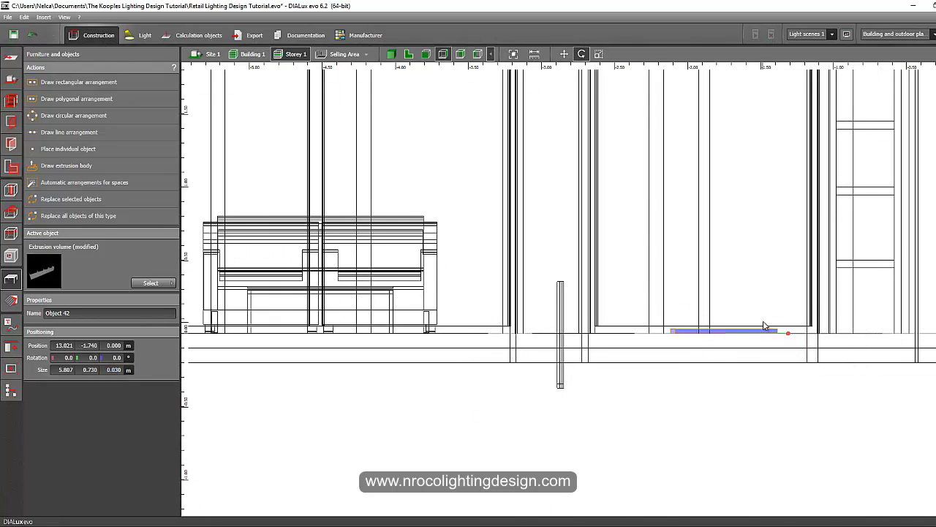
left_click_drag(792, 333, 713, 278)
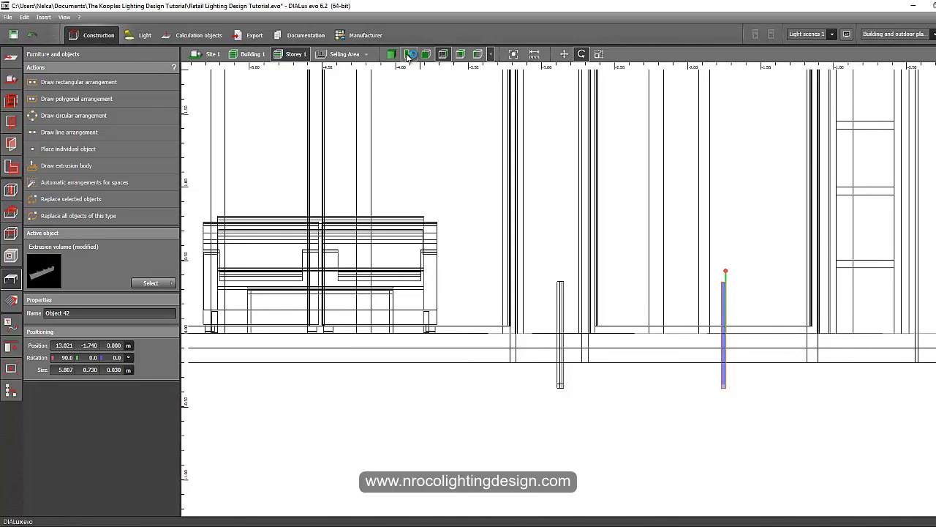
Step: Move the long rail in the floor plan into the 5807 mm niche along the Selling Area's upper wall
left_click(408, 55)
scroll(387, 245, "up", 5)
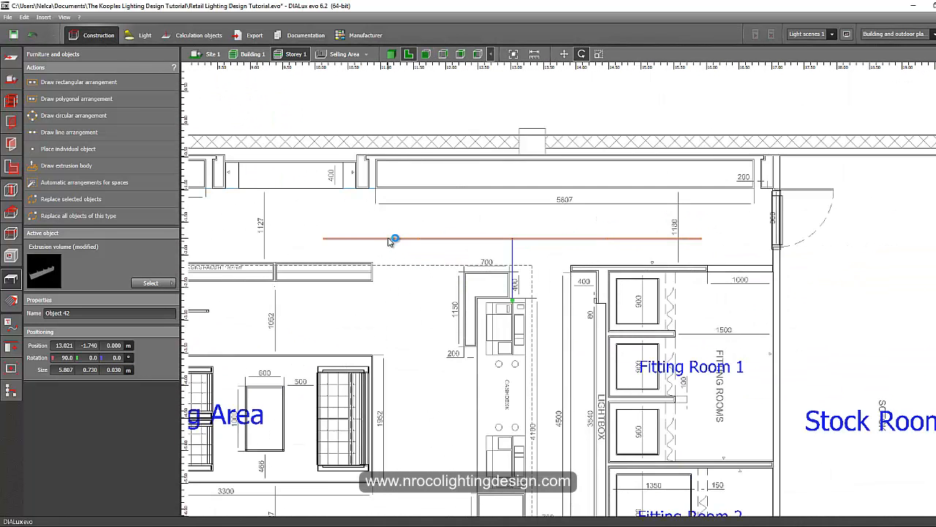
right_click(388, 238)
left_click(410, 246)
left_click_drag(513, 205, 550, 145)
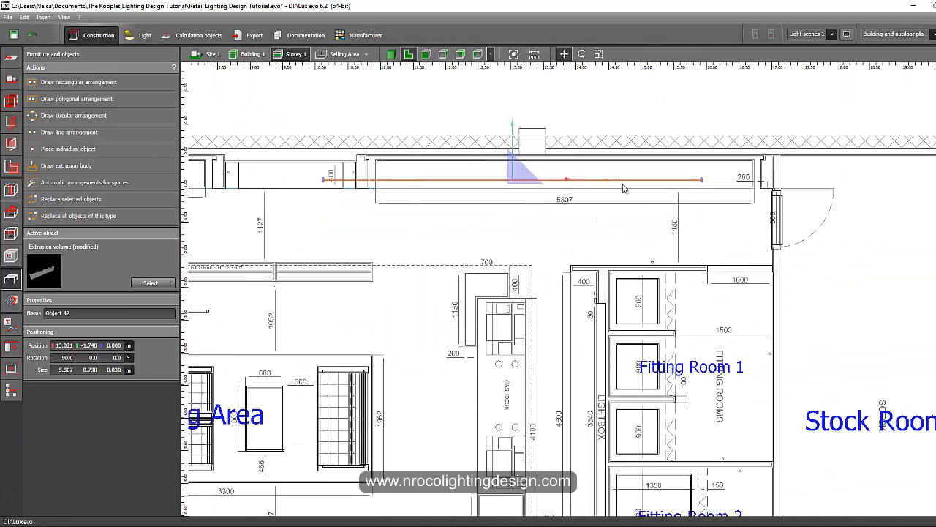
left_click_drag(713, 191, 764, 187)
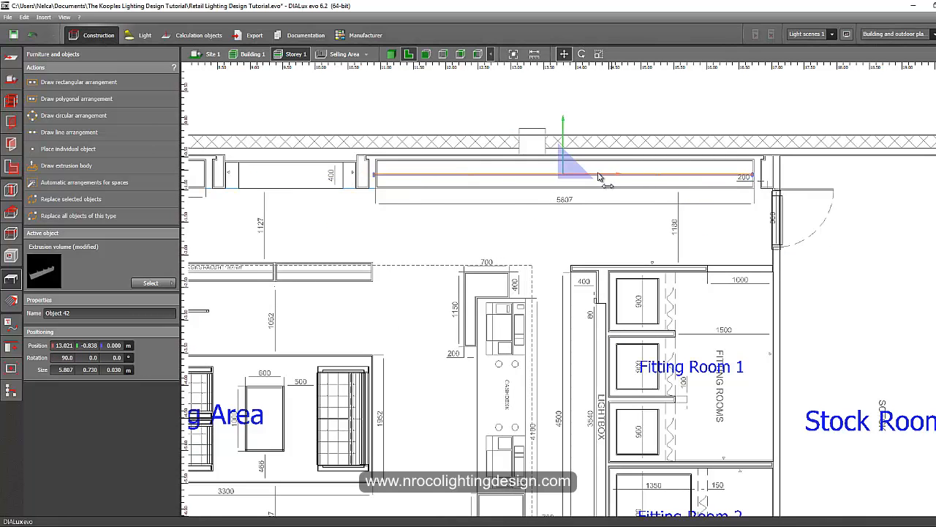
Step: Fine-tune the long rail's position within its niche to about X 13.763 m and Y -0.718 m
scroll(599, 169, "up", 2)
scroll(533, 183, "up", 1)
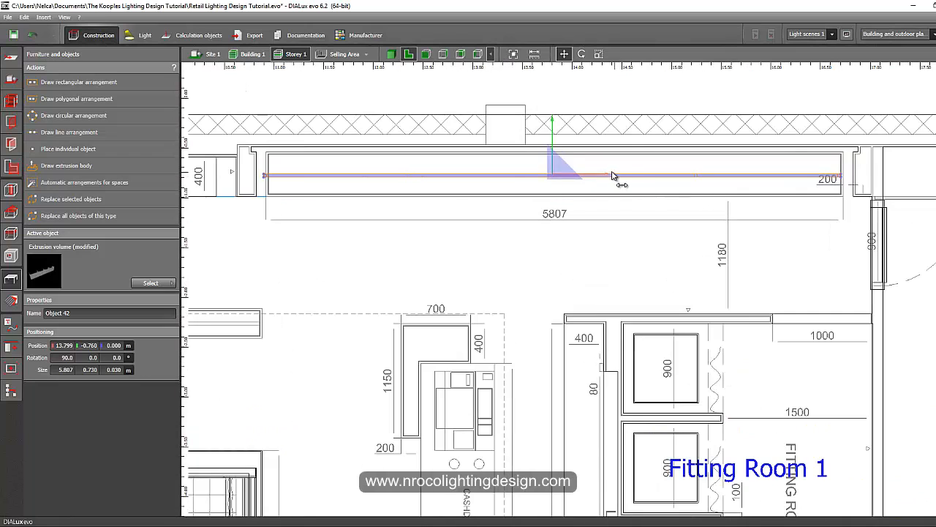
left_click_drag(603, 178, 600, 182)
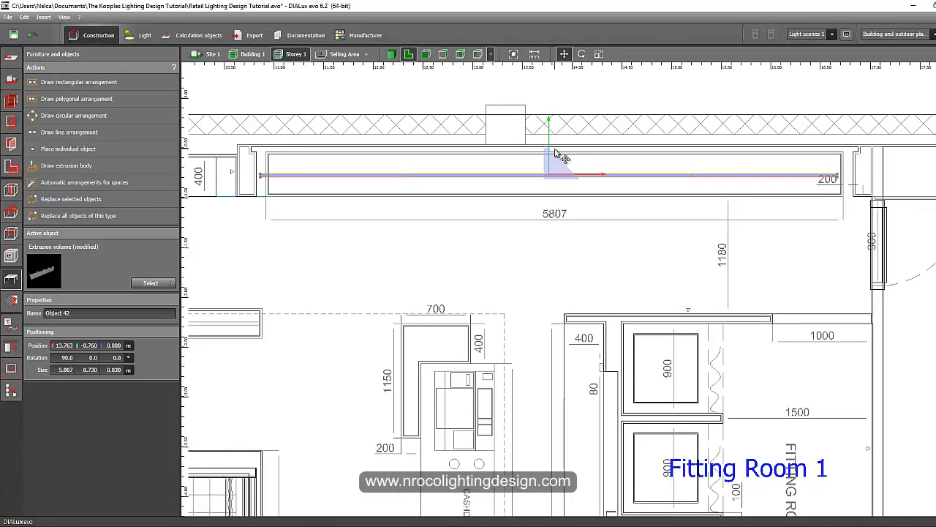
left_click_drag(553, 130, 552, 124)
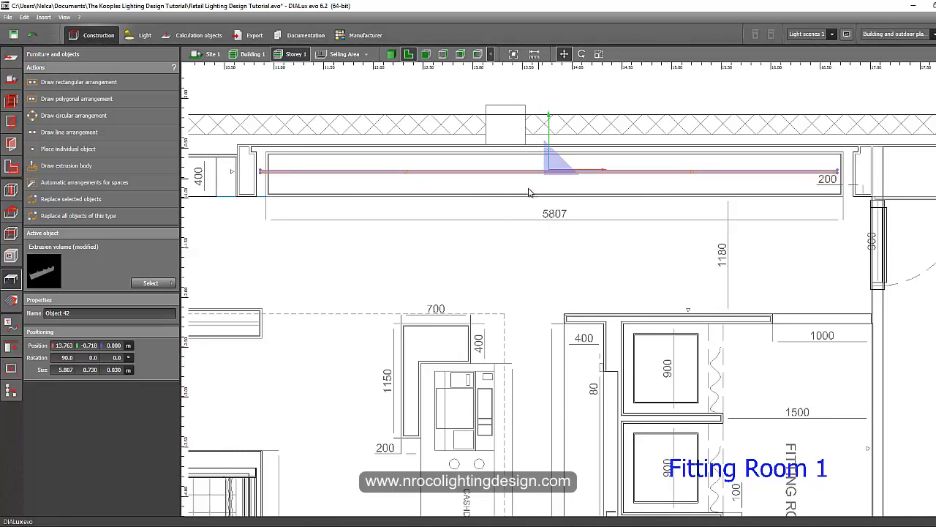
Step: Move the middle 3.011 m rail into the 3011 mm niche beside the 800 mm door, at about X 6.866 m and Y -0.760 m
scroll(499, 215, "down", 2)
middle_click_drag(473, 259, 730, 240)
left_click(425, 297)
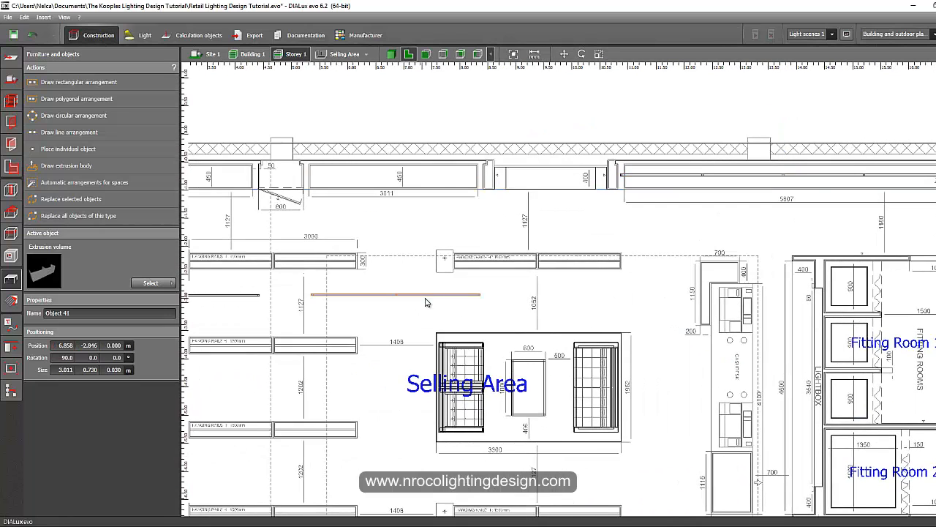
left_click_drag(405, 221, 407, 151)
scroll(409, 158, "up", 2)
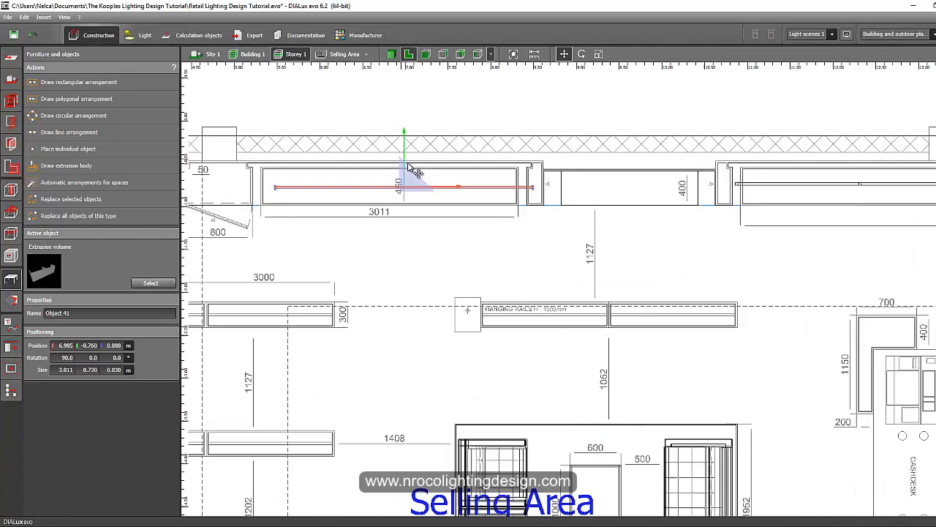
left_click_drag(450, 187, 441, 187)
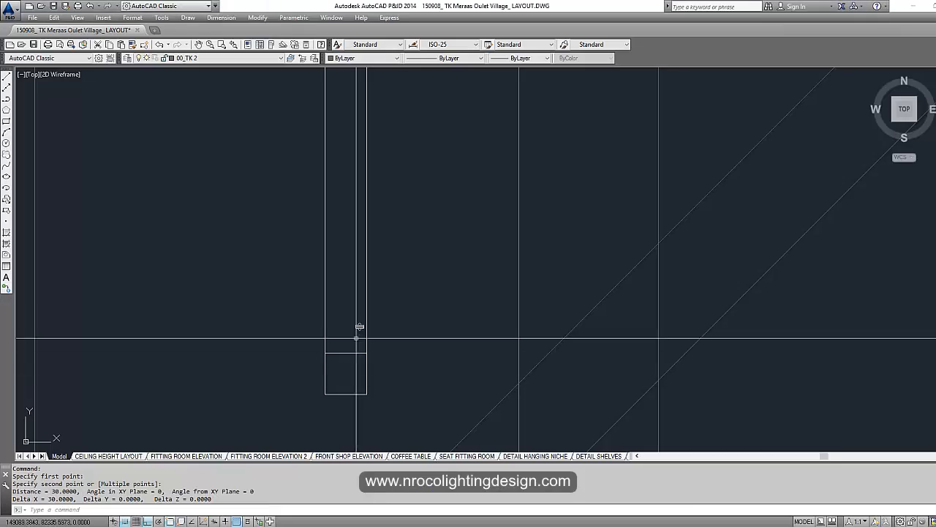
Step: Switch to the AutoCAD drawing, examine the long hanging rail's dimensions in the elevation, and return to DIALux evo
scroll(297, 265, "down", 5)
scroll(298, 265, "up", 2)
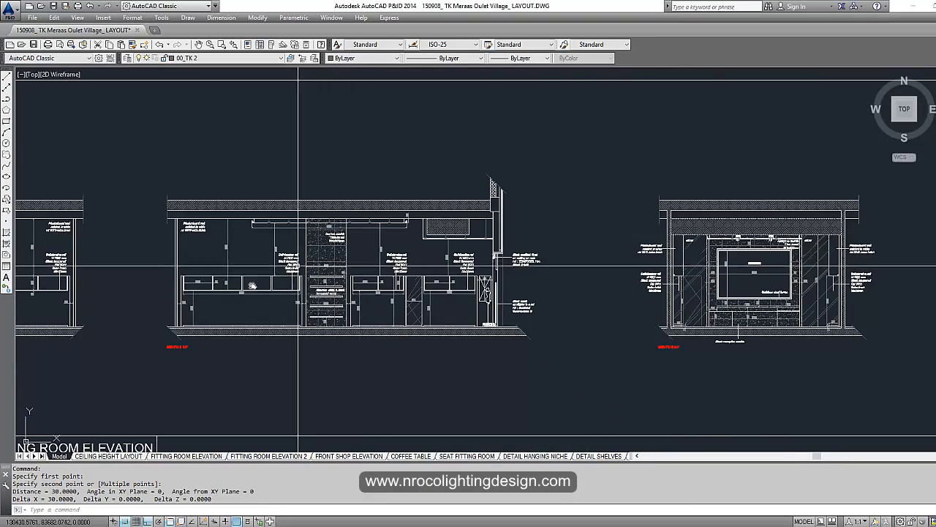
scroll(297, 265, "up", 8)
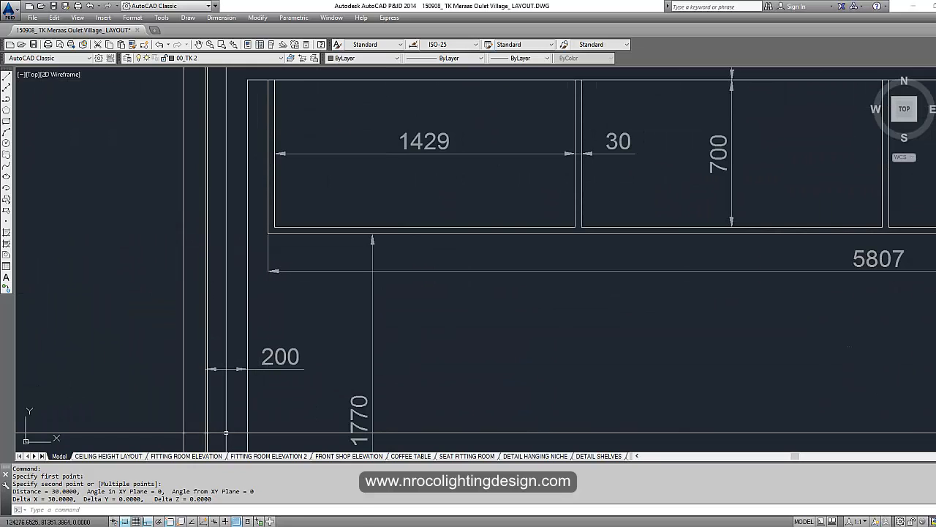
mouse_move(261, 523)
left_click(242, 500)
Step: Shift the middle rail to about X 6.816 m and move the leftmost rail into its niche at about X 2.804 m, Y -0.744 m
scroll(414, 188, "up", 1)
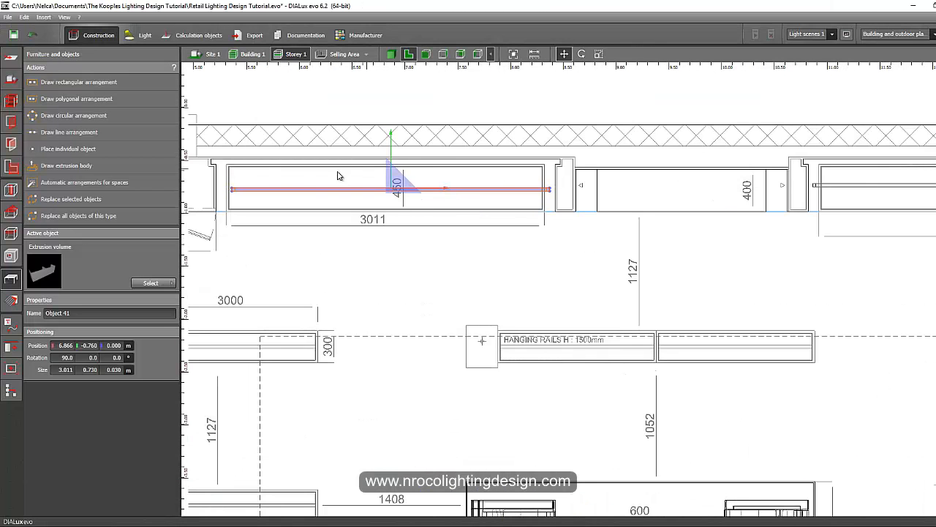
scroll(443, 192, "up", 1)
scroll(441, 196, "down", 3)
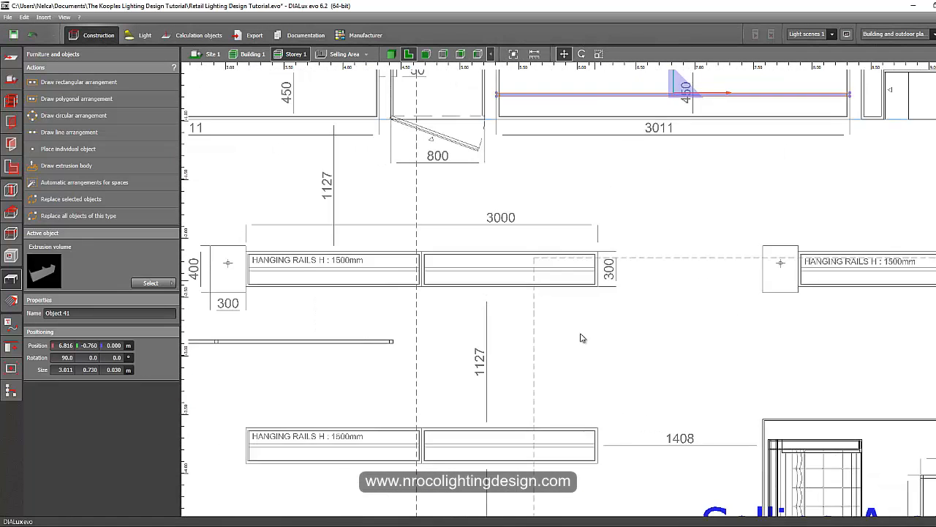
left_click(354, 344)
left_click_drag(369, 358, 360, 189)
Step: Raise the leftmost rail in the front view until its posts meet the soffit line, at about X 2.822 m and Z 2.147 m
left_click(425, 56)
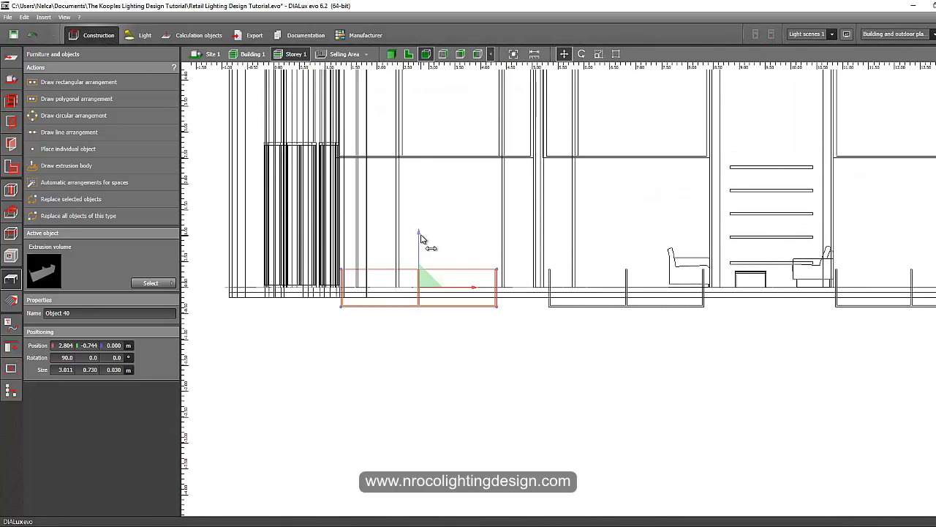
left_click_drag(421, 238, 420, 130)
scroll(495, 144, "up", 3)
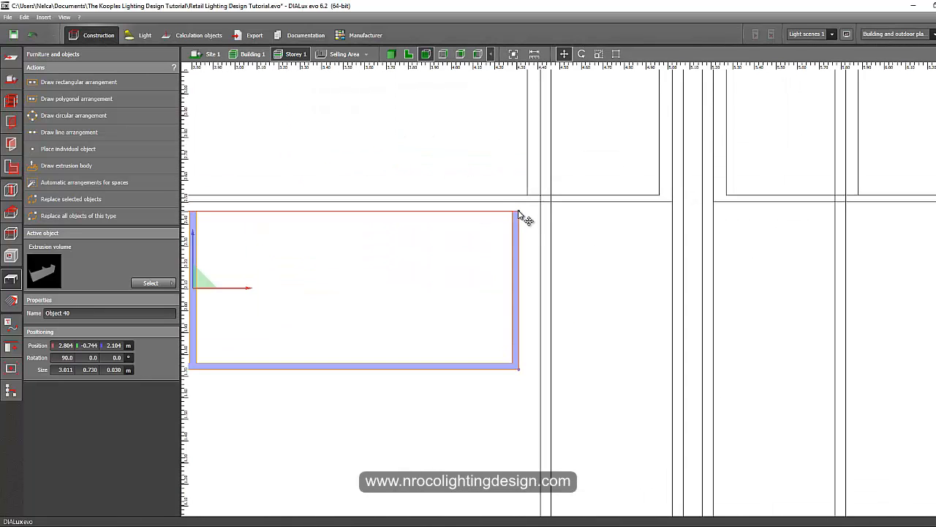
mouse_move(519, 214)
left_mouse_down()
mouse_move(524, 202)
mouse_move(531, 228)
left_mouse_up()
scroll(746, 383, "down", 3)
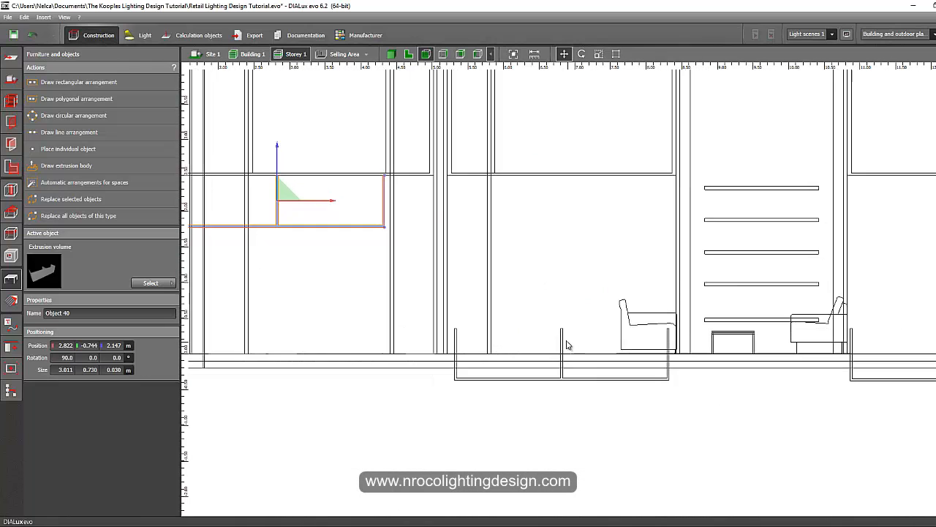
Step: Raise the middle rail in the front view so its upper left corner meets the soffit line
left_click(562, 339)
right_click(560, 336)
left_click(572, 342)
left_click_drag(455, 329, 457, 175)
Step: Raise the long rail in the front view to hang from the soffit line, at about X 13.805 m and Z 2.149 m
middle_click_drag(674, 230, 334, 253)
left_click(620, 358)
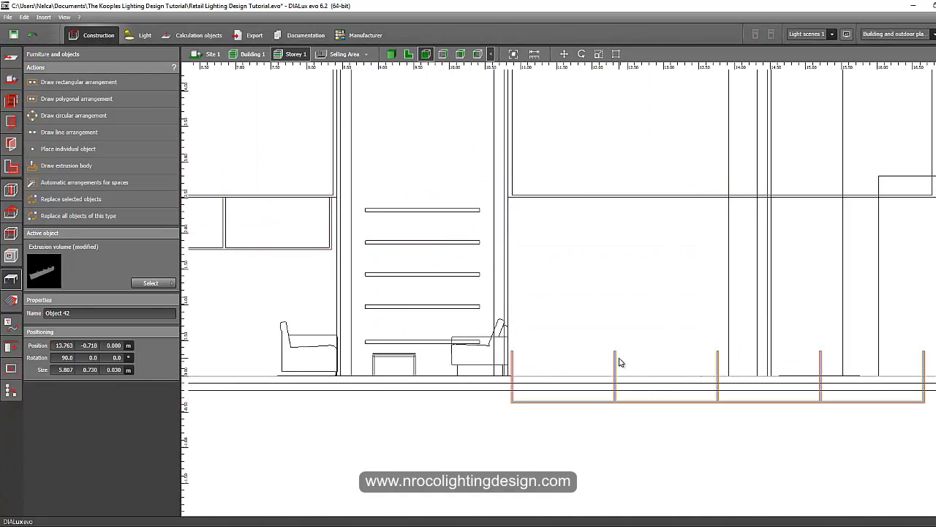
right_click(619, 361)
left_click(631, 367)
left_click_drag(520, 359, 518, 206)
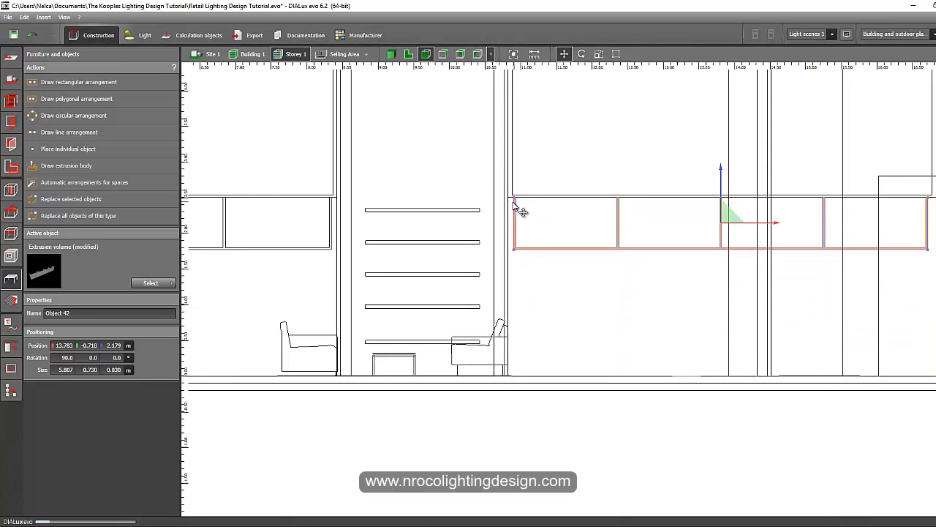
Step: Check the long rail from the side, switch to the AutoCAD section drawing, and measure the distance from the hanging rail to the wall behind it
left_click(409, 54)
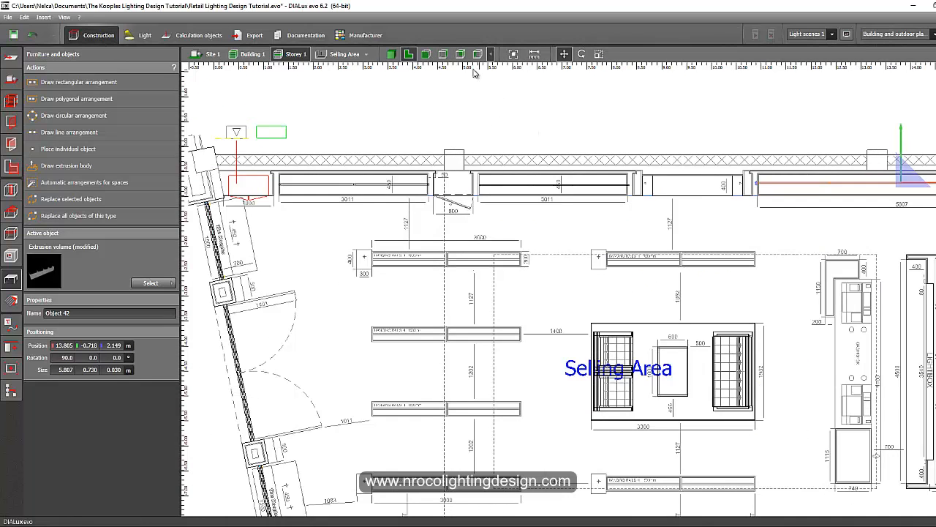
left_click(442, 54)
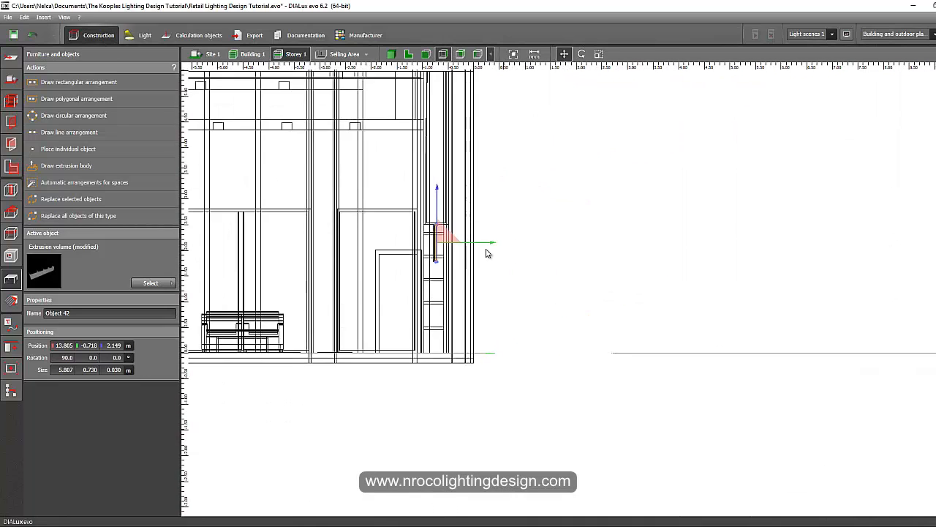
scroll(446, 252, "up", 4)
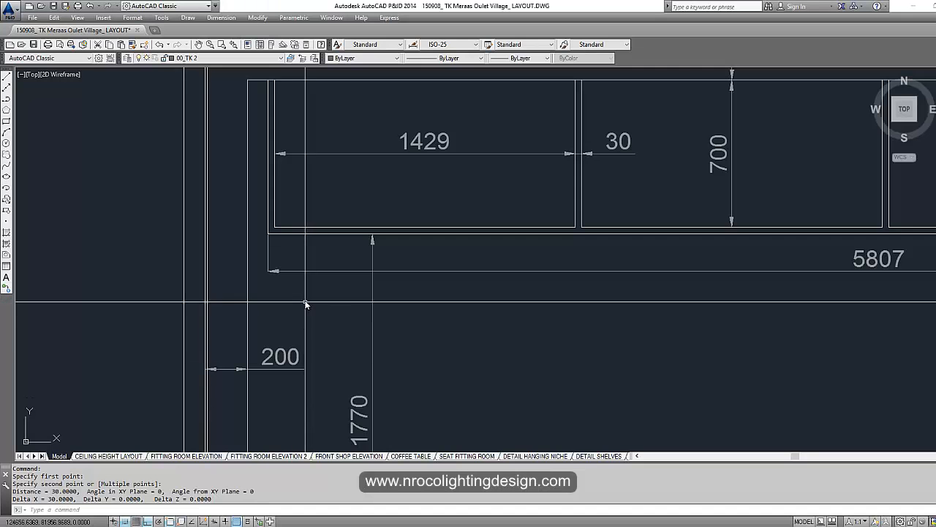
scroll(307, 303, "down", 5)
scroll(134, 293, "up", 2)
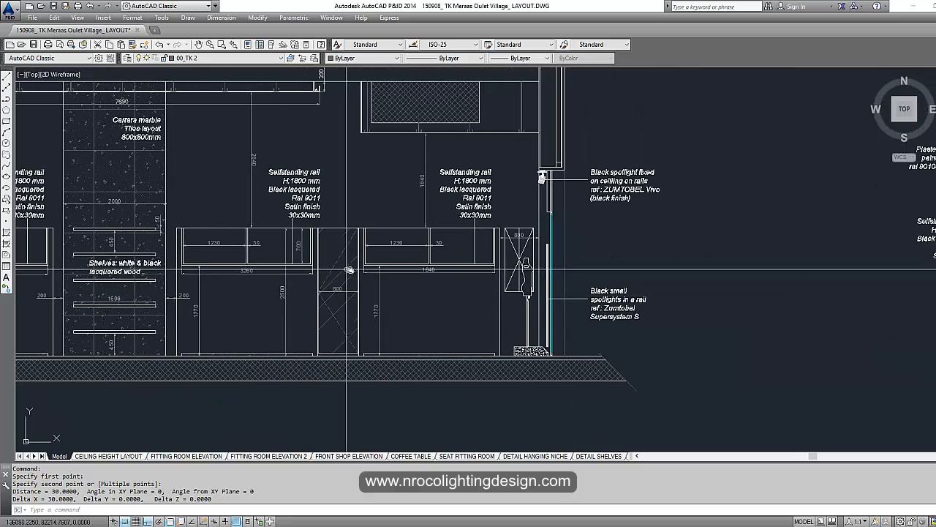
scroll(246, 320, "down", 3)
scroll(556, 291, "up", 10)
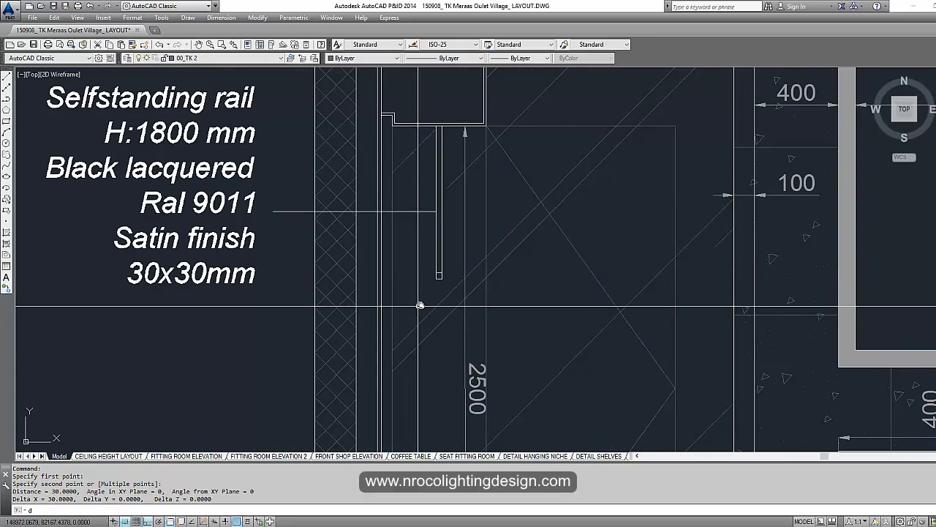
type("di")
key("Return")
left_click(438, 278)
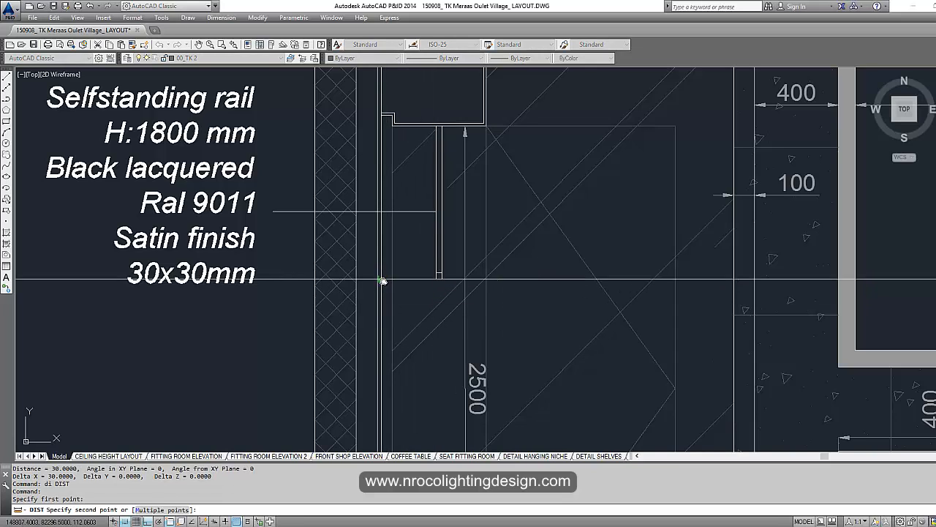
left_click(382, 279)
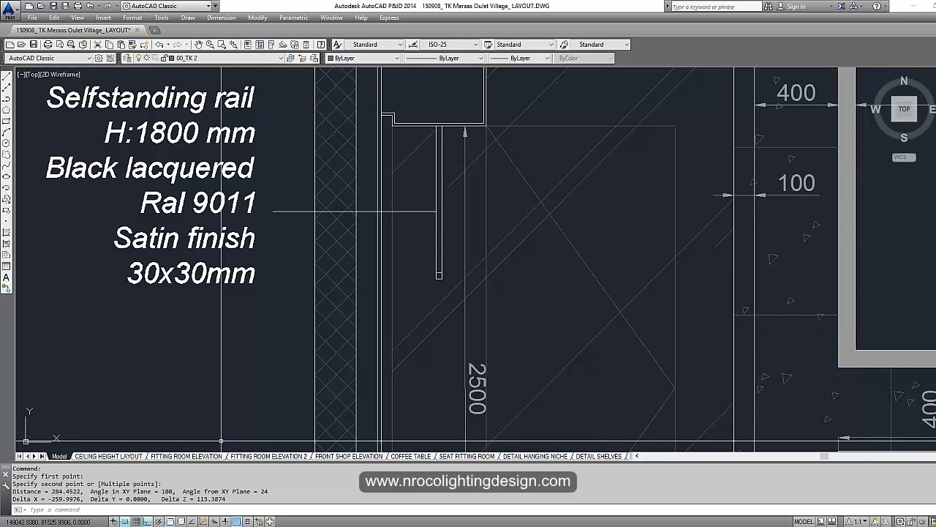
Step: Return to DIALux evo and draw a horizontal reference line about 1.738 m long along the long niche's back wall, starting at X 10.821 m, Y -0.485 m
left_click(229, 505)
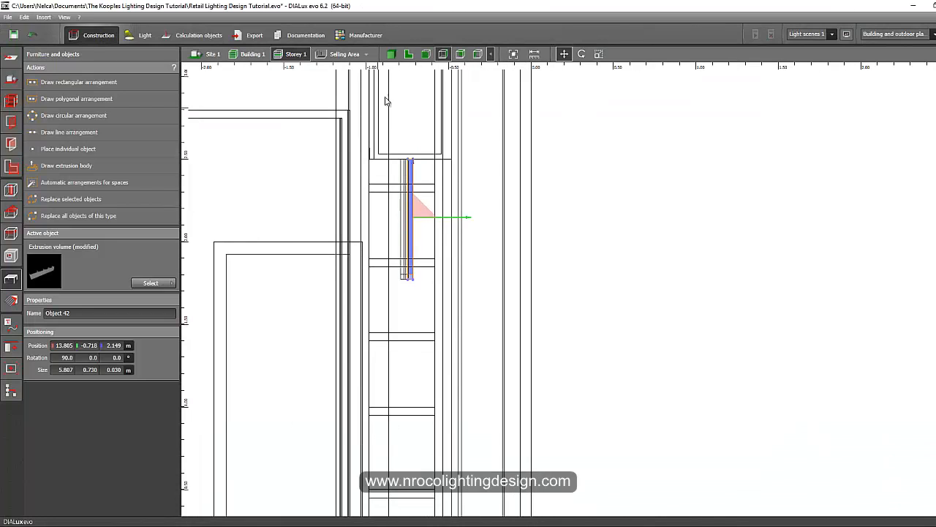
middle_click_drag(694, 192, 379, 220)
scroll(450, 191, "up", 5)
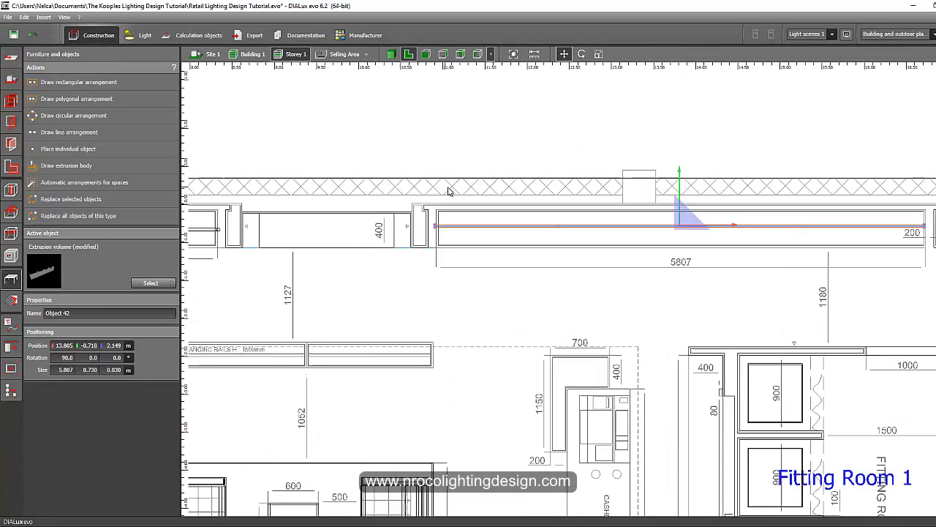
left_click(449, 134)
scroll(433, 190, "up", 2)
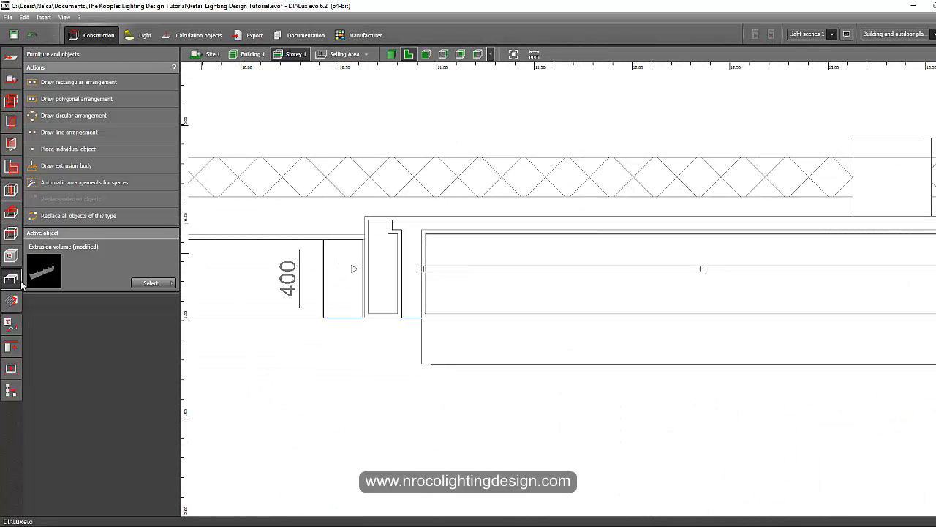
left_click(13, 325)
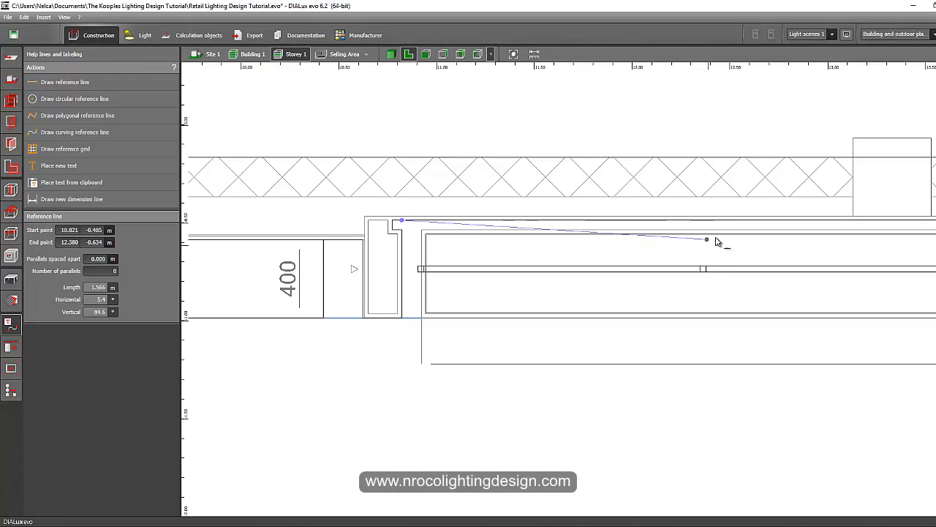
left_click(741, 220)
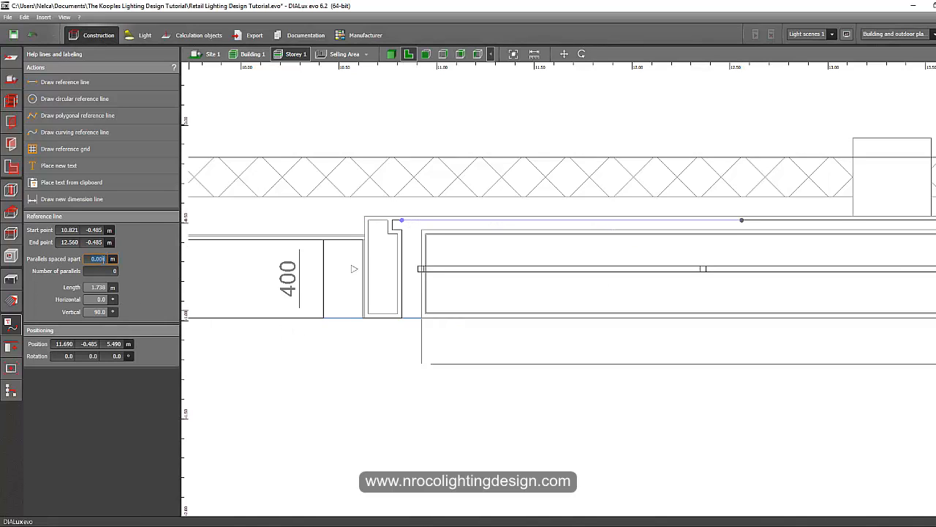
Step: Give the reference line one parallel spaced -0.284 m apart, inside the niche
key("BackSpace")
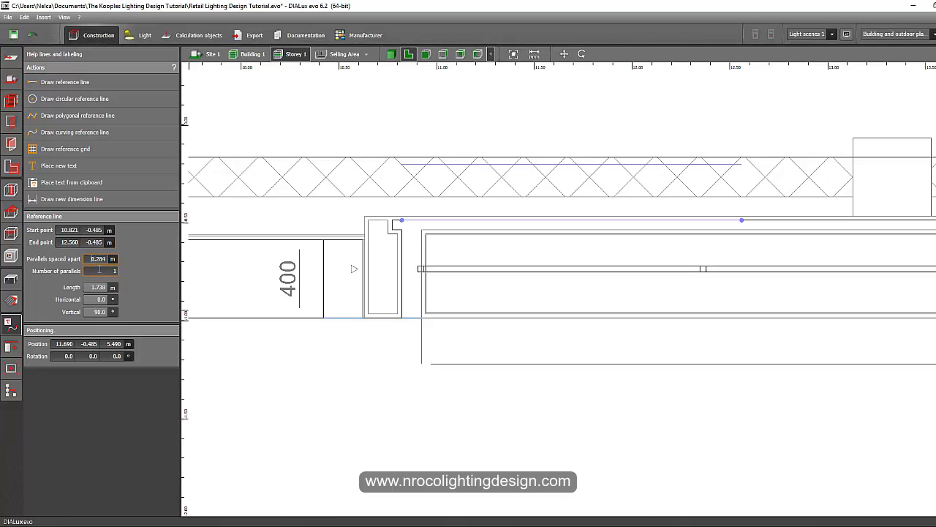
type("-")
key("Return")
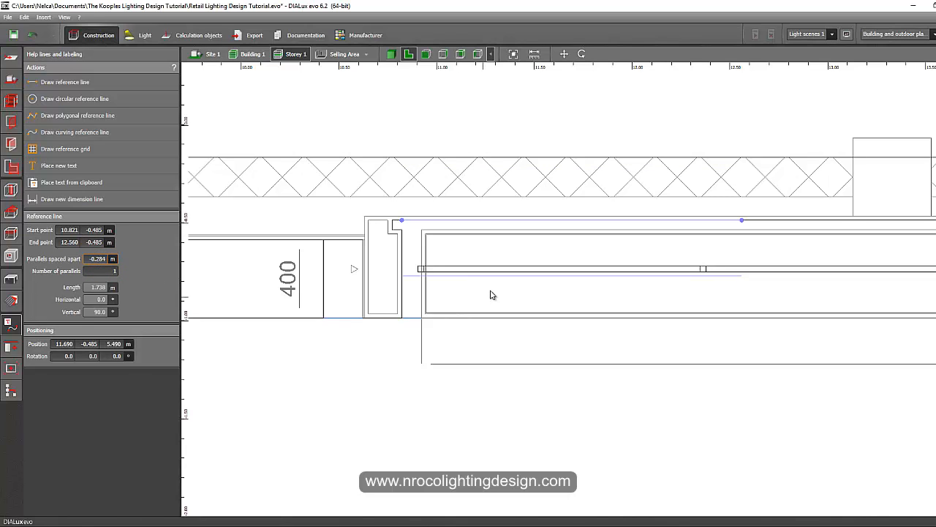
Step: Move the long rail in plan onto the parallel reference line, at Y -0.769 m
middle_click_drag(468, 275, 435, 260)
scroll(427, 259, "up", 1)
left_click(422, 253)
right_click(422, 253)
left_click(443, 259)
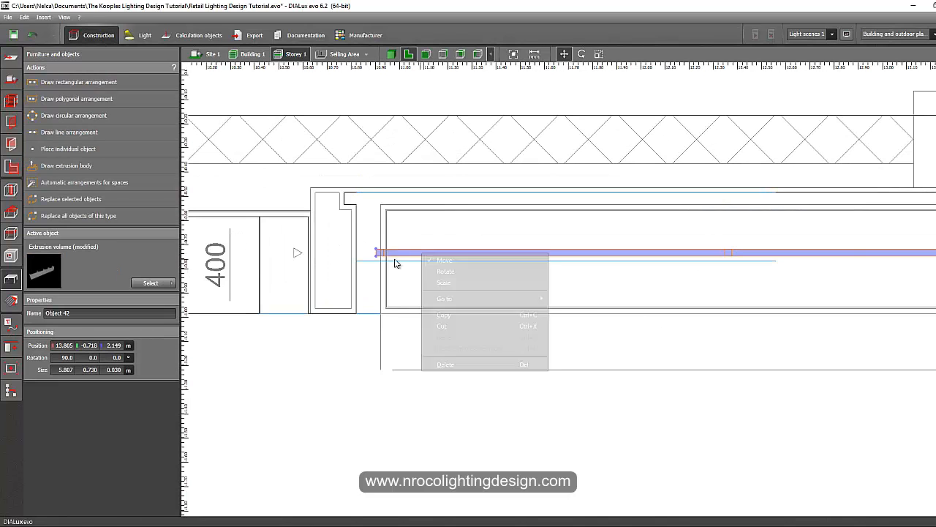
scroll(376, 262, "up", 1)
scroll(391, 310, "down", 3)
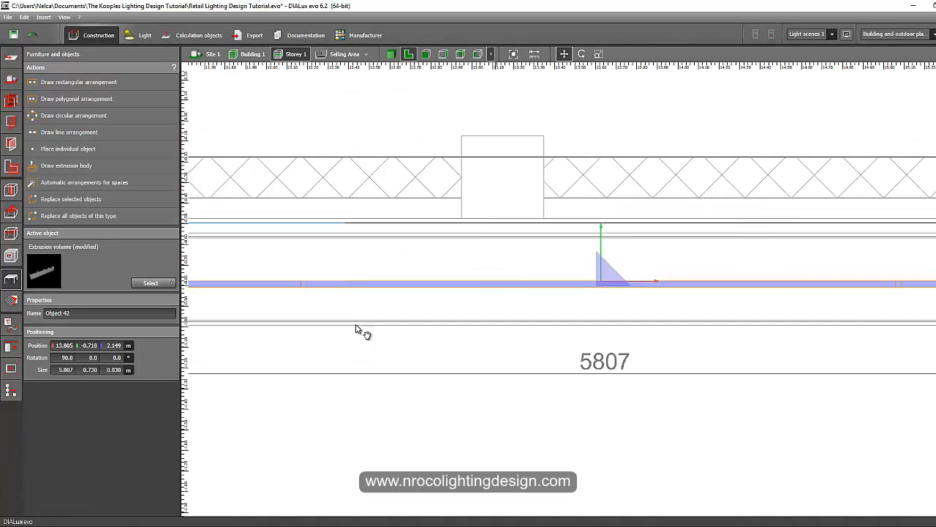
mouse_move(576, 308)
middle_mouse_down()
mouse_move(784, 299)
mouse_move(573, 291)
middle_mouse_up()
scroll(867, 308, "up", 6)
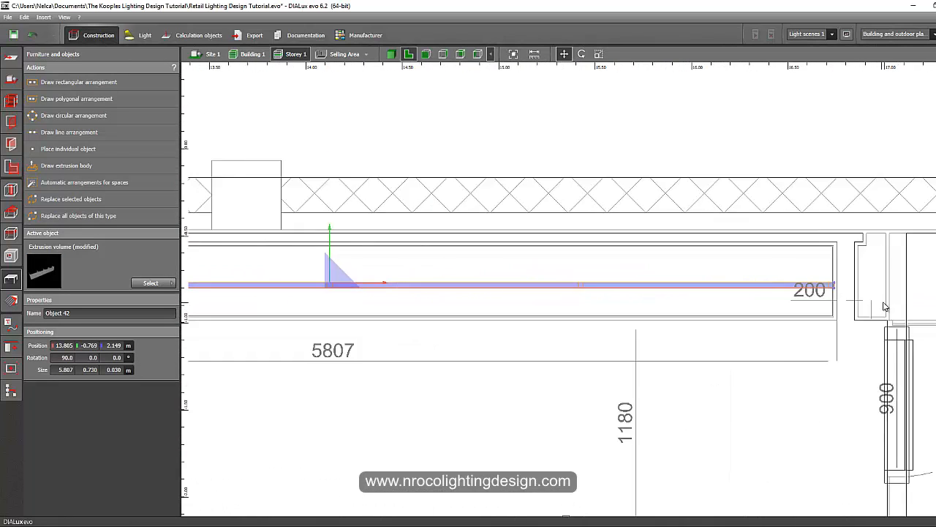
Step: Shift the long rail lengthwise so its upper left corner meets the 5807 dimension's start line, at X 13.824 m
scroll(312, 338, "down", 1)
middle_click_drag(312, 339, 922, 305)
middle_click_drag(315, 293, 878, 291)
scroll(585, 234, "up", 1)
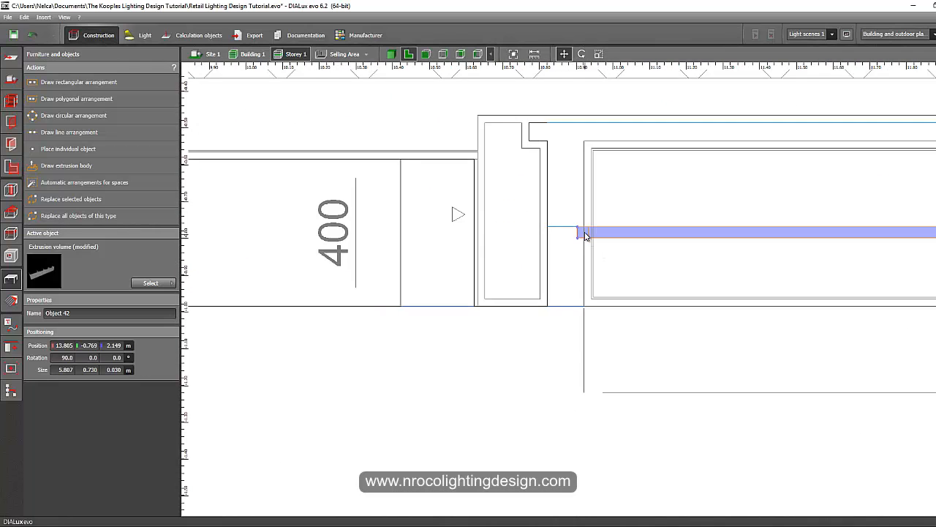
scroll(579, 233, "up", 3)
left_click_drag(591, 235, 584, 226)
scroll(575, 288, "down", 2)
scroll(583, 218, "up", 5)
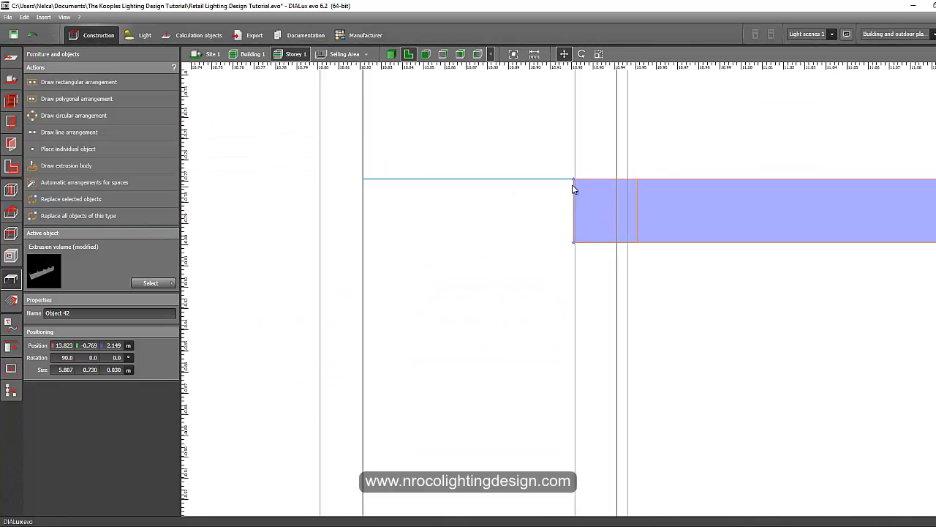
scroll(569, 215, "down", 2)
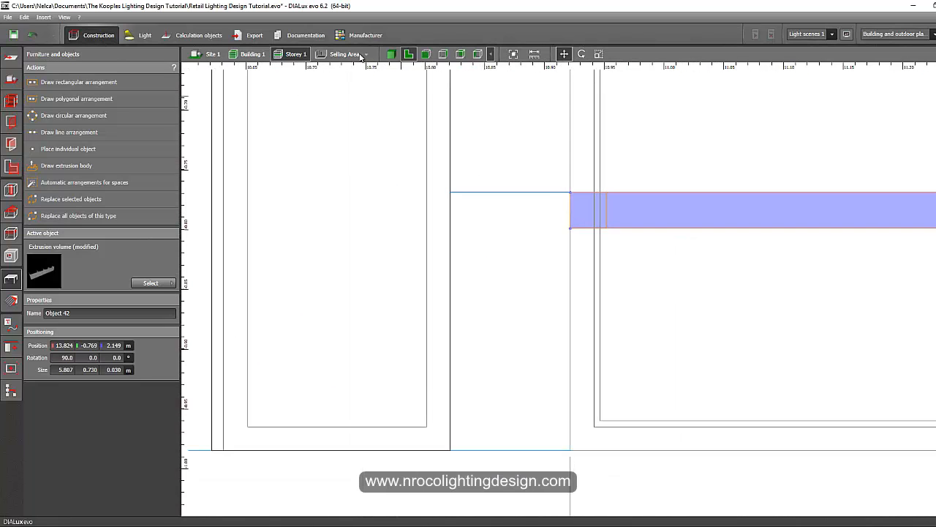
Step: Align the middle and leftmost rails with the long rail in the side view, at Y -0.769 m
left_click(430, 56)
left_click(443, 54)
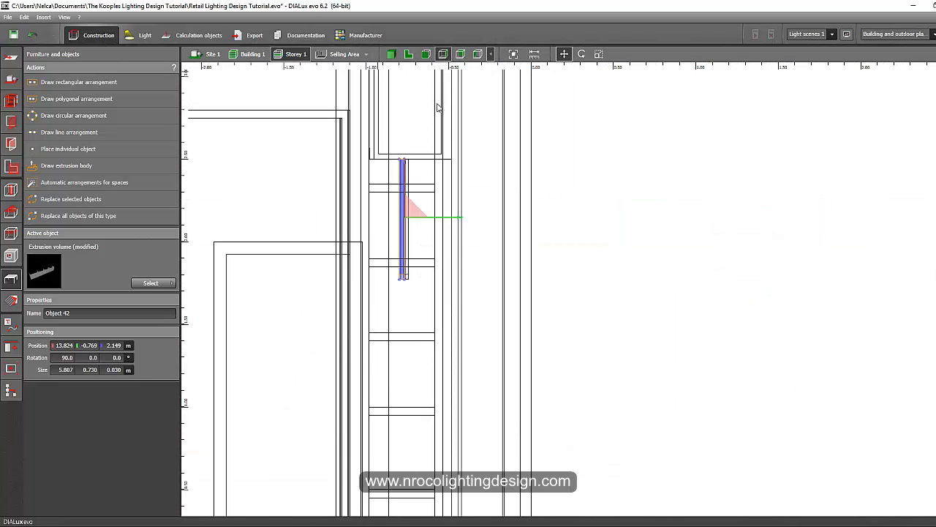
scroll(418, 165, "up", 2)
scroll(414, 167, "up", 4)
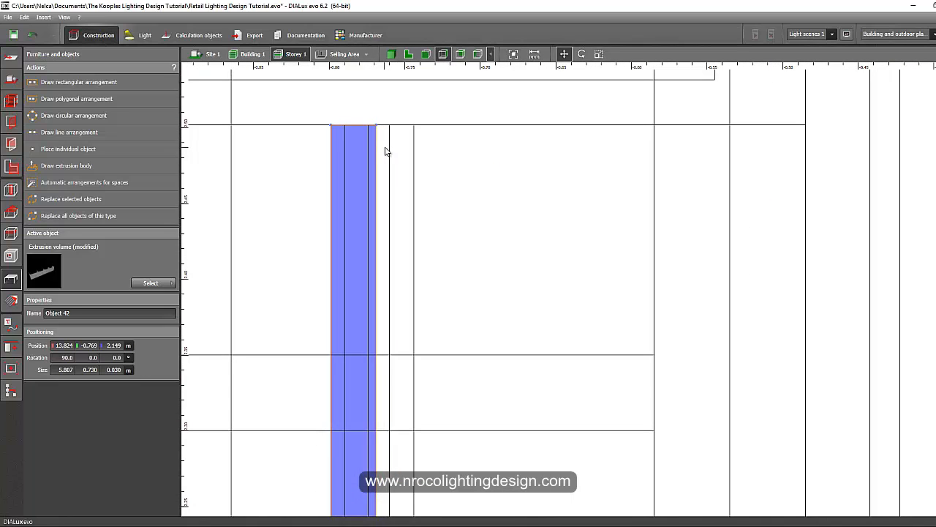
right_click(392, 153)
left_click(393, 154)
left_click_drag(388, 125, 376, 126)
left_click(411, 143)
right_click(411, 143)
left_click(418, 149)
scroll(377, 192, "down", 2)
Step: Inspect the three hanging rails from inside the Selling Area in the 3D view
left_click(391, 53)
scroll(400, 215, "down", 4)
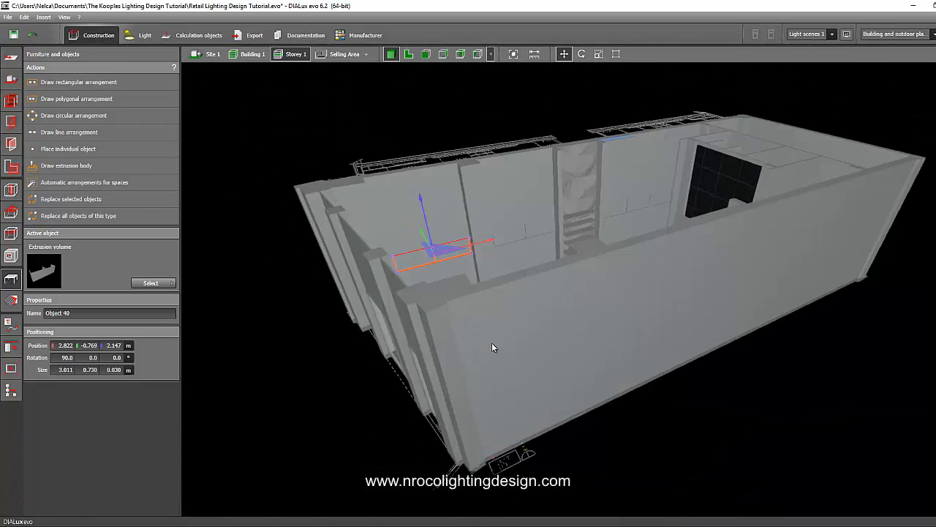
scroll(491, 263, "up", 5)
scroll(553, 242, "up", 3)
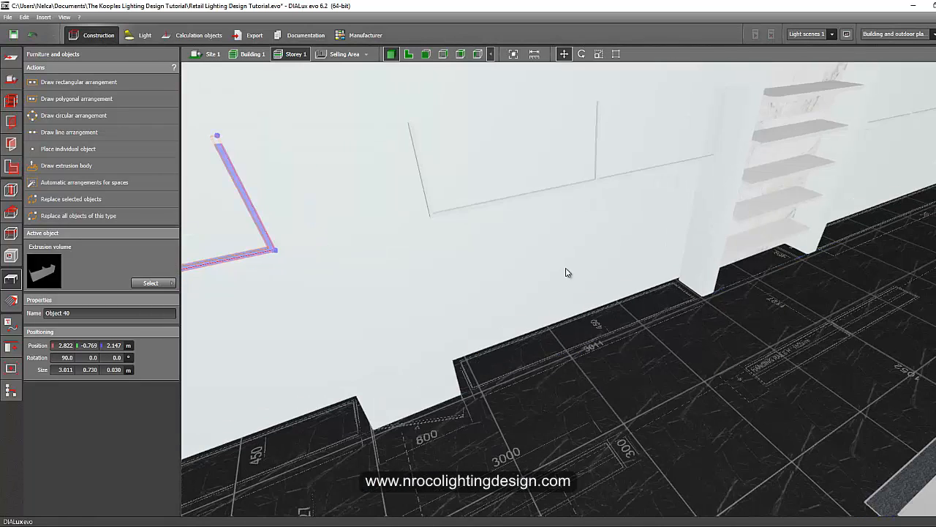
left_click(611, 369)
right_click_drag(611, 369, 380, 293)
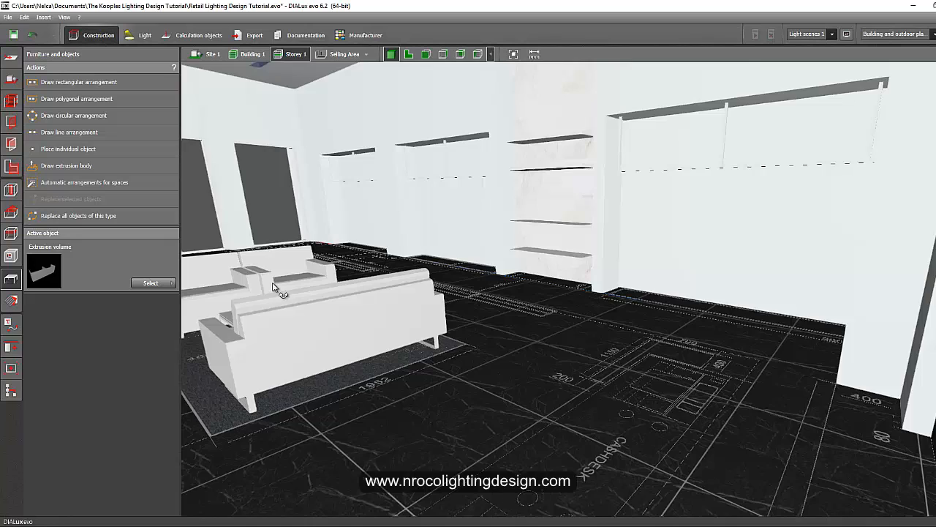
Step: Pick the 9011 (Graphite black) material from the dark ceiling recess and bring the rails into view
right_click_drag(273, 285, 329, 484)
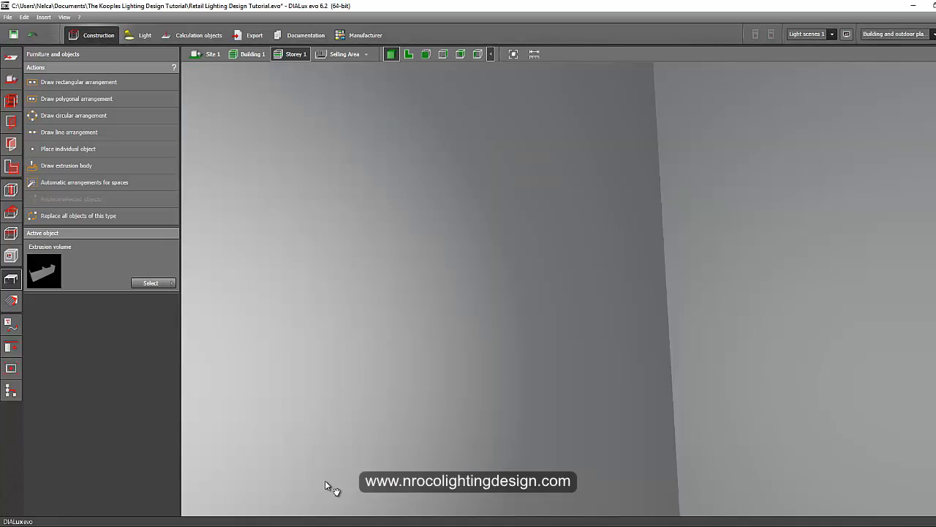
scroll(334, 255, "down", 3)
left_click(12, 300)
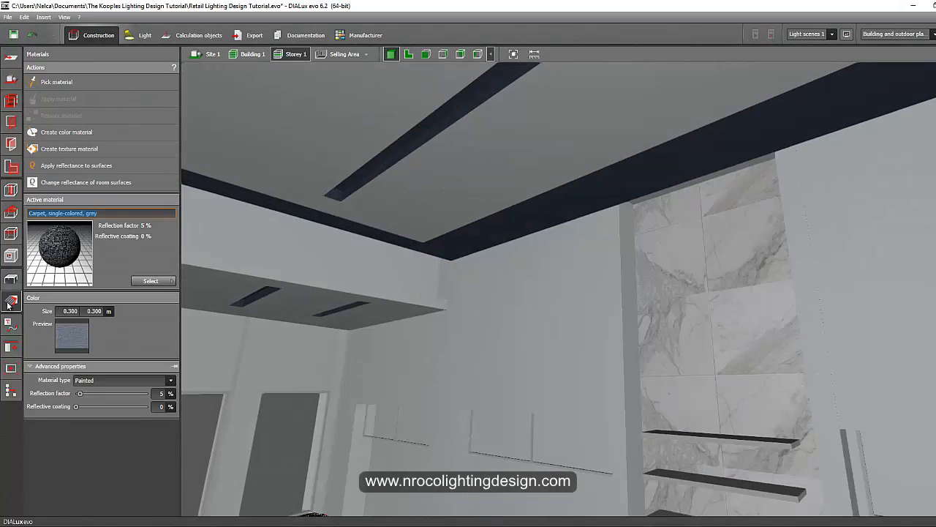
left_click(415, 137)
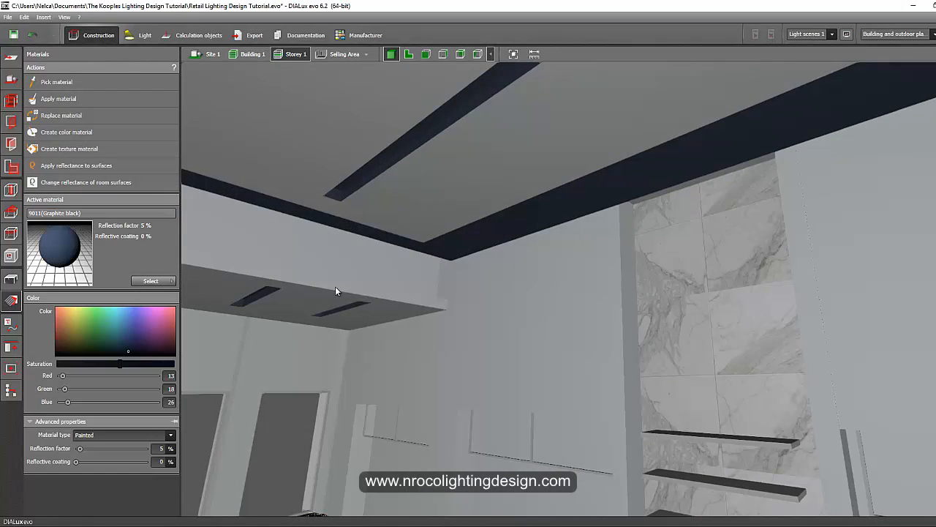
middle_click_drag(452, 318, 454, 190)
scroll(439, 190, "up", 2)
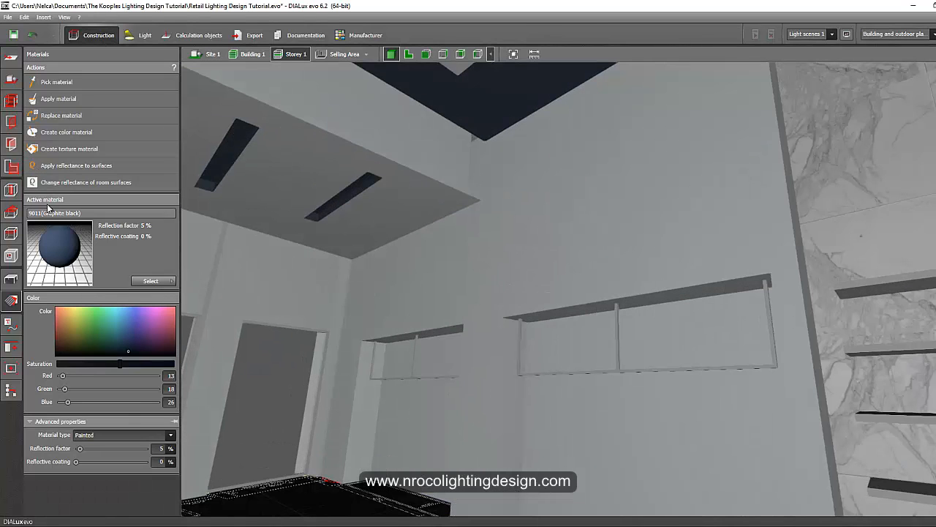
Step: Apply the 9011 (Graphite black) material to the middle, leftmost and long rails
left_click(625, 371)
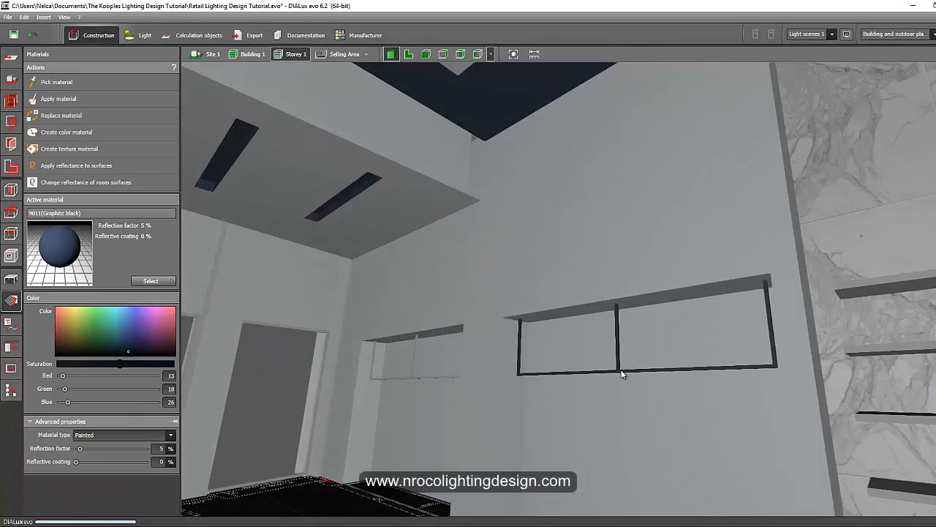
left_click(424, 378)
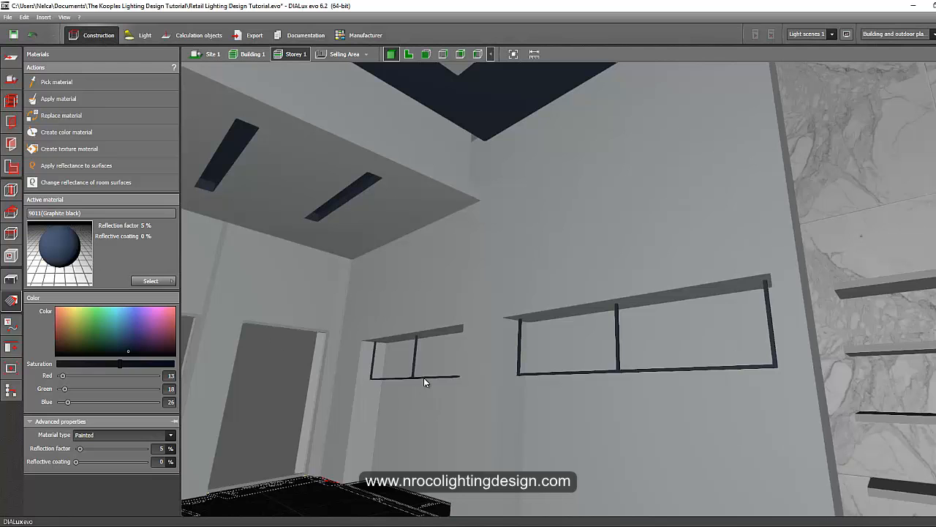
middle_click_drag(673, 382, 659, 363)
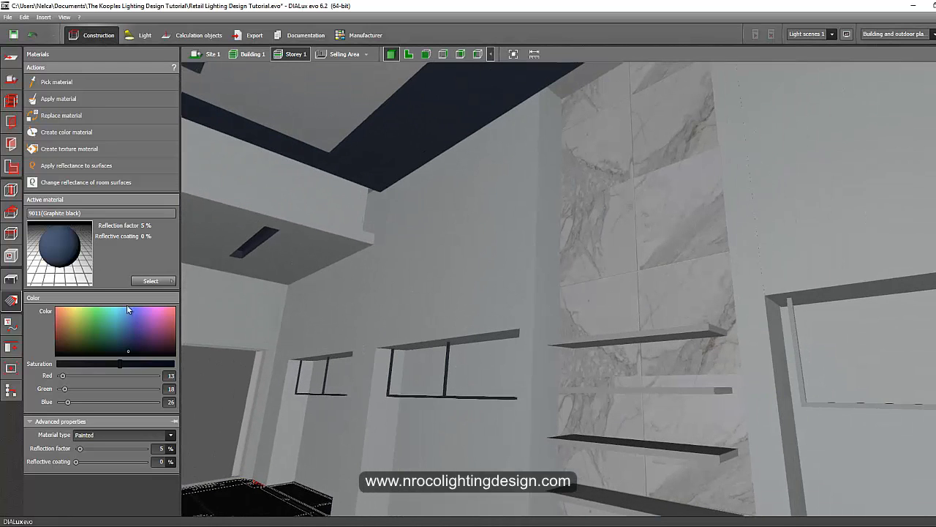
left_click(827, 406)
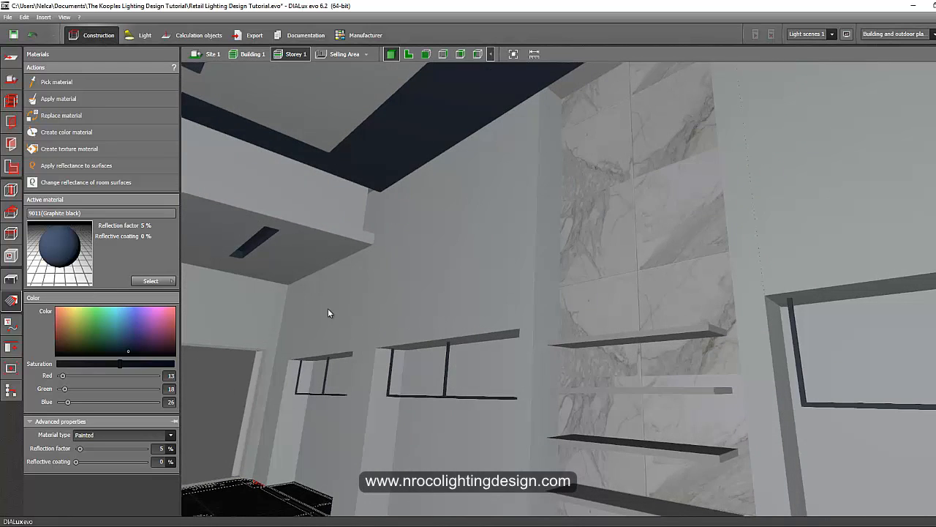
Step: Open the furniture and objects tools for adding a new object in the hanging niches
right_click_drag(327, 310, 498, 367)
scroll(498, 368, "down", 3)
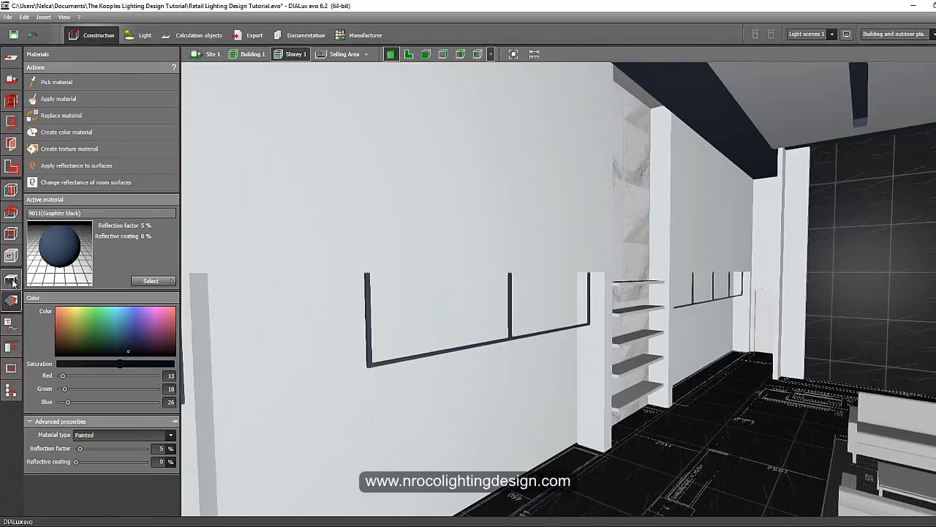
left_click(11, 278)
mouse_move(486, 487)
right_mouse_down()
mouse_move(468, 490)
mouse_move(472, 475)
right_mouse_up()
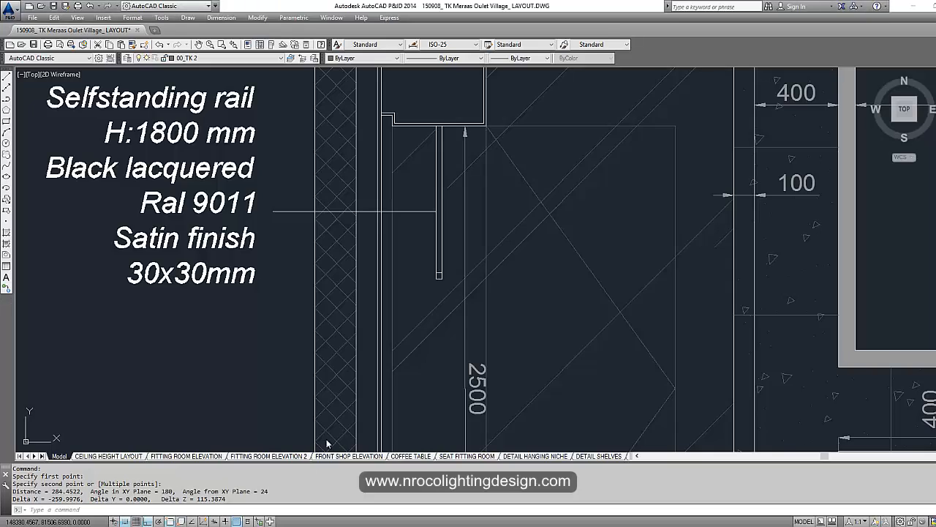
Step: Switch to the AutoCAD drawing and measure the height of the low platform beneath the rail in the wall elevation
scroll(481, 339, "down", 5)
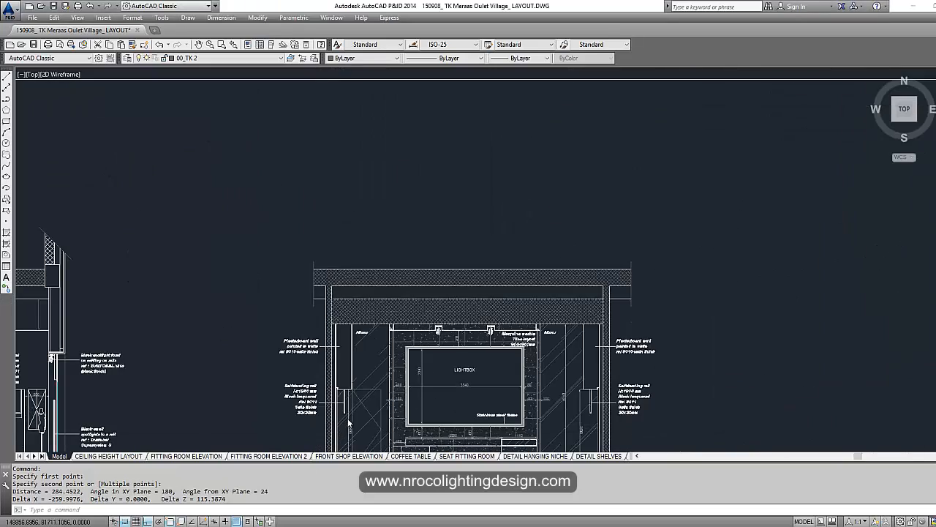
scroll(481, 339, "up", 5)
scroll(482, 339, "up", 5)
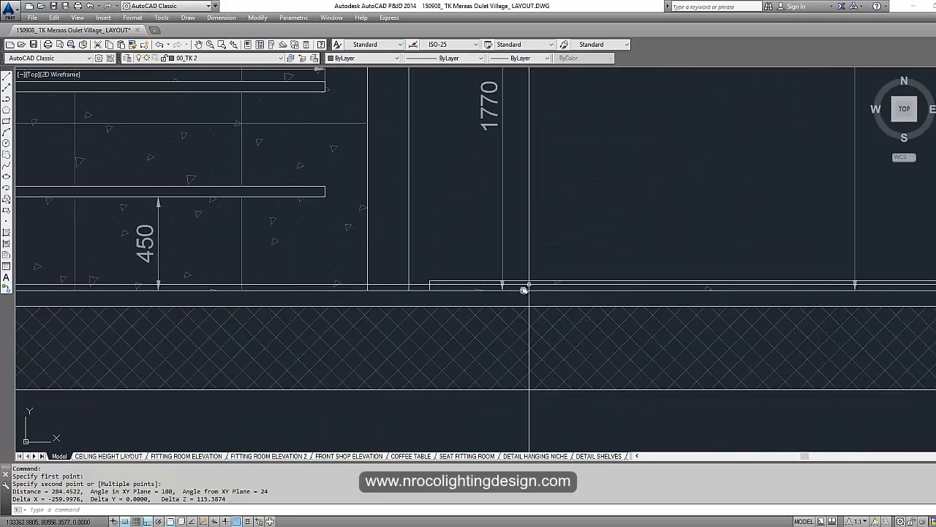
key("Return")
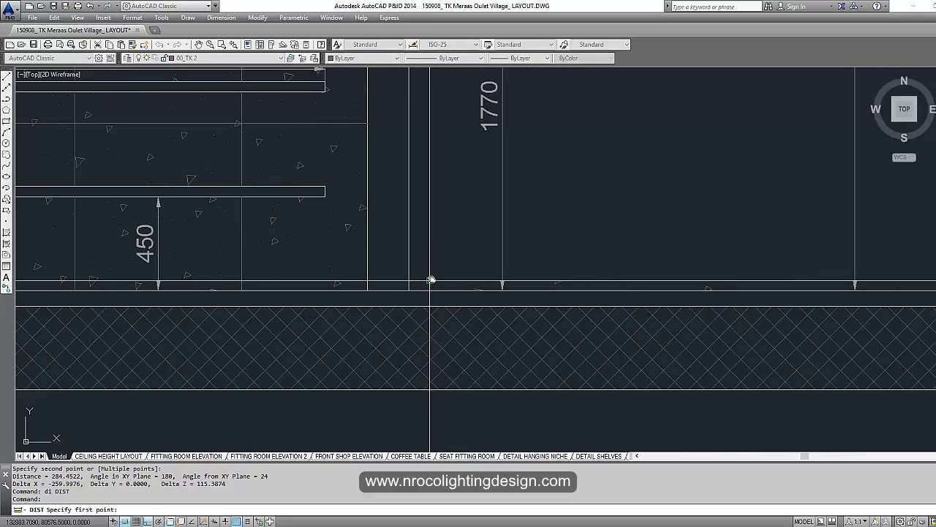
left_click(430, 281)
left_click(431, 290)
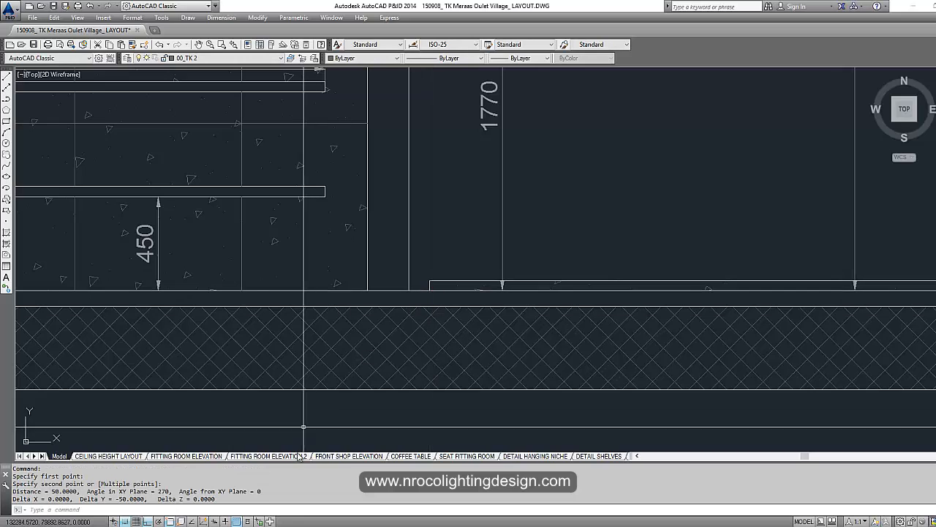
Step: Return to DIALux evo, show the long niche in the plan view and dismiss the save reminder without saving
left_click(253, 514)
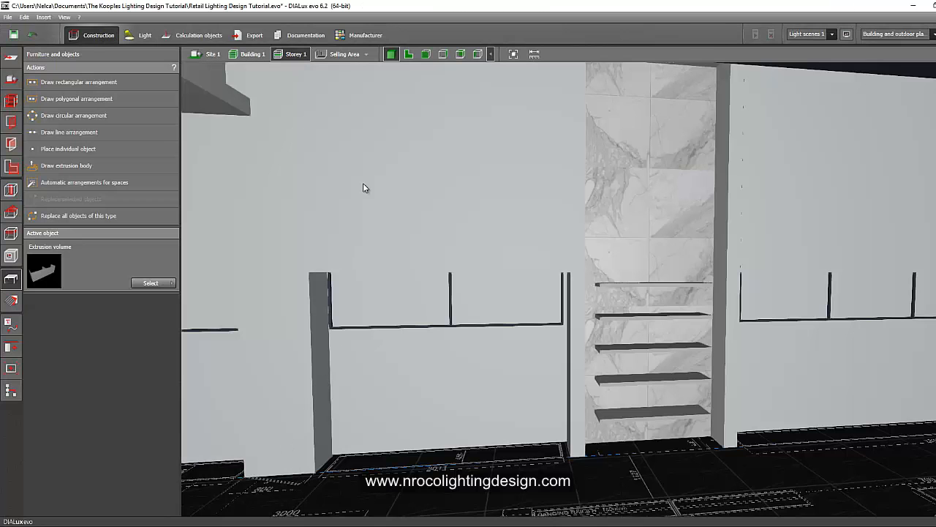
left_click(410, 57)
scroll(399, 273, "up", 2)
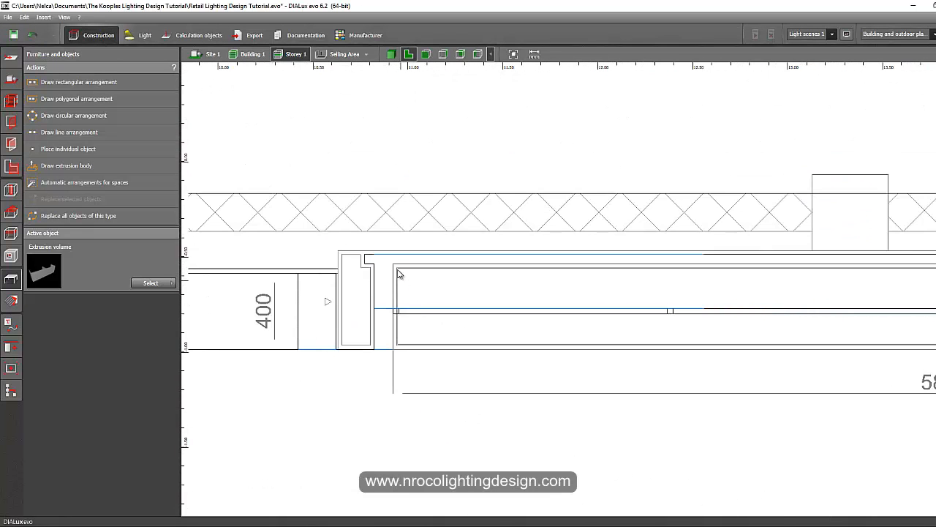
scroll(399, 274, "down", 2)
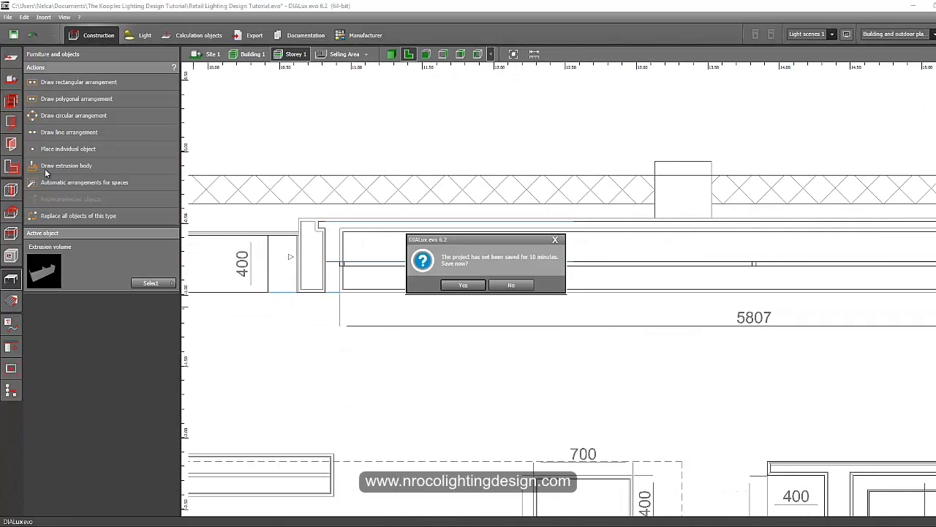
left_click(556, 240)
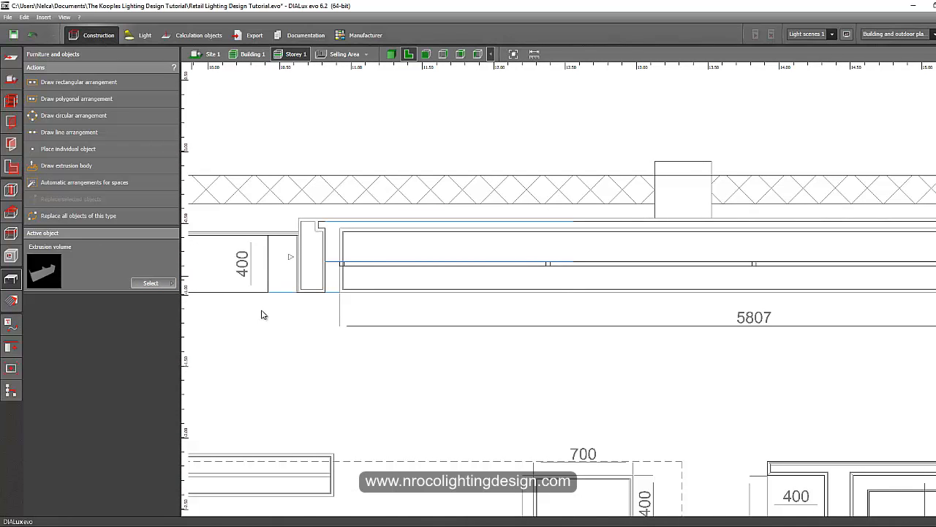
Step: Place a cube in the plan and move its corner onto the near end corner of the 5807 mm niche platform outline
left_click(152, 283)
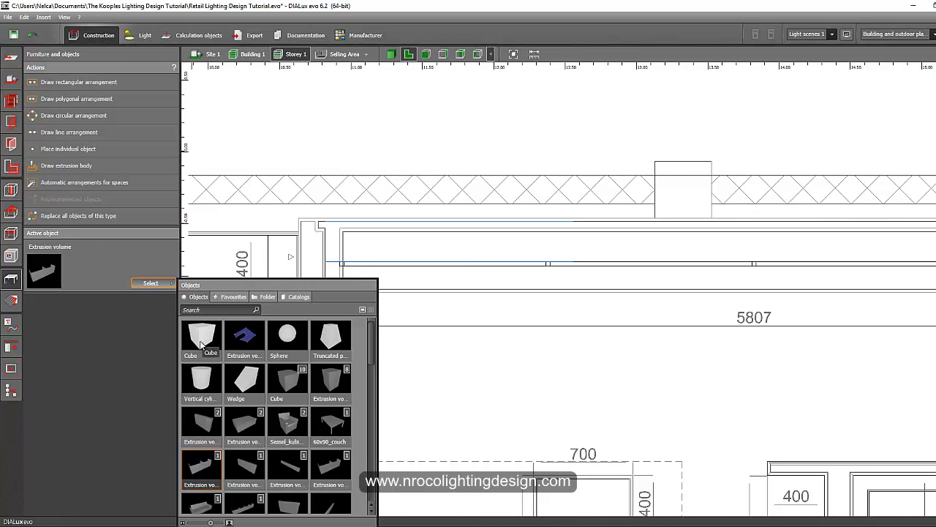
left_click(201, 345)
left_click(67, 149)
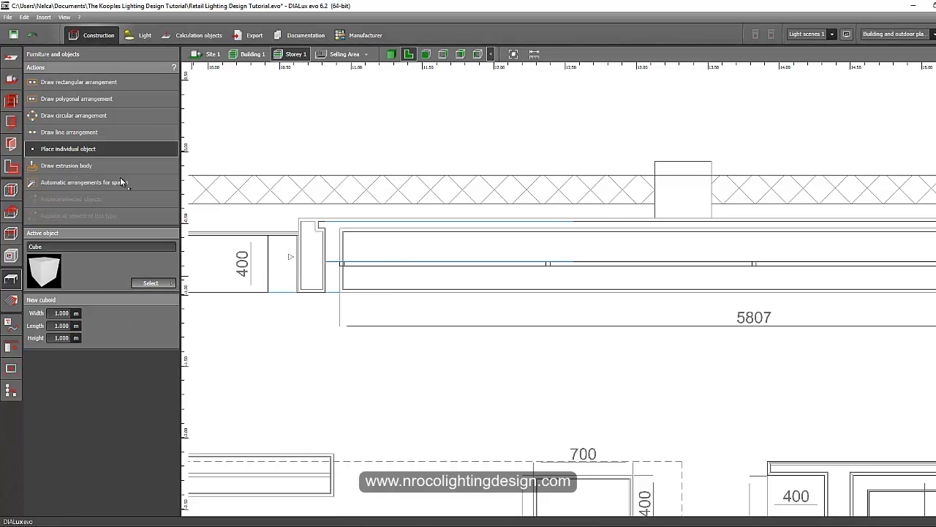
left_click(386, 296)
scroll(386, 296, "up", 2)
left_click_drag(275, 385, 329, 371)
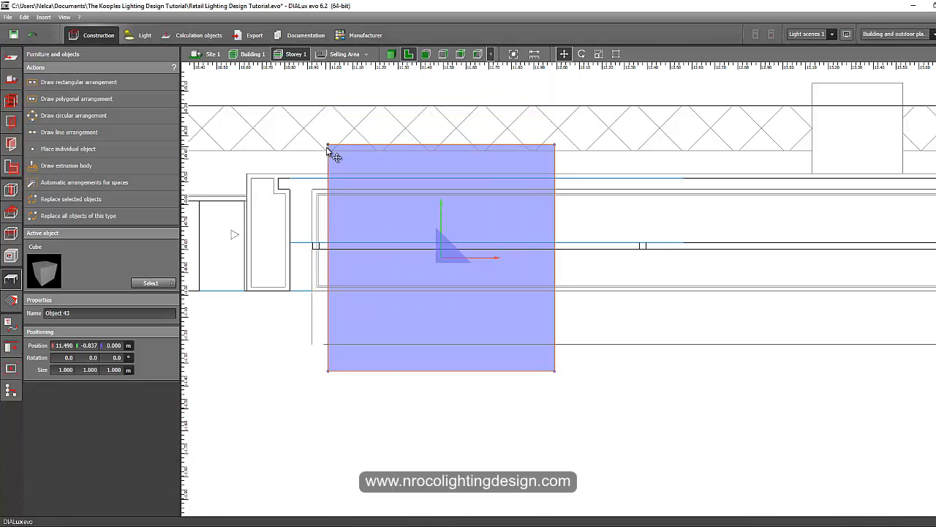
left_click_drag(328, 151, 318, 195)
Step: Scale the cube to the platform outline, 5.807 m by 0.450 m, and set its height to 0.050 m
right_click(370, 218)
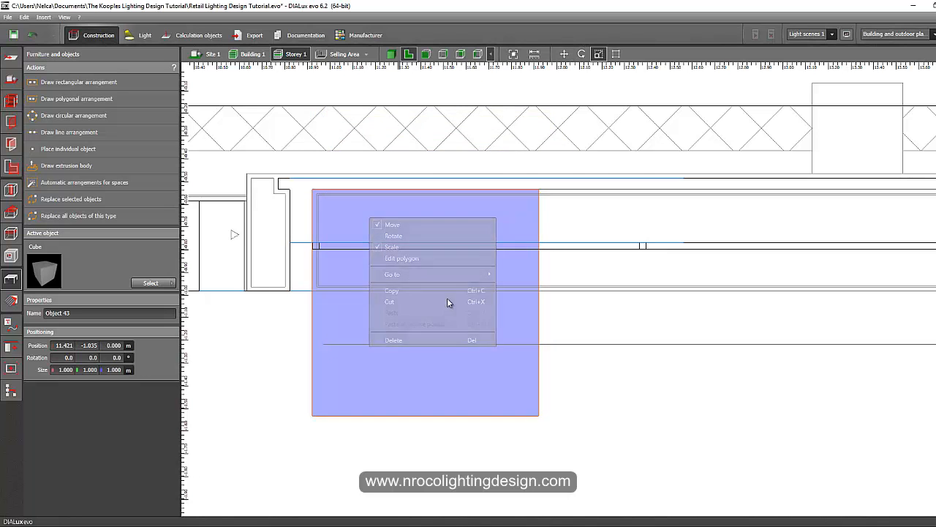
scroll(541, 311, "down", 2)
middle_click_drag(541, 311, 429, 293)
left_click_drag(425, 294, 822, 299)
scroll(822, 299, "down", 2)
middle_click_drag(822, 298, 596, 292)
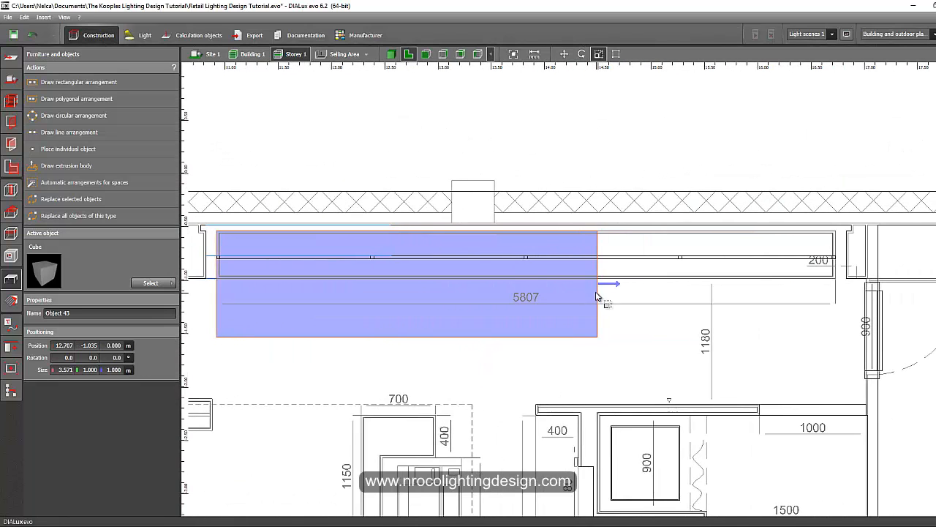
left_click_drag(622, 301, 835, 278)
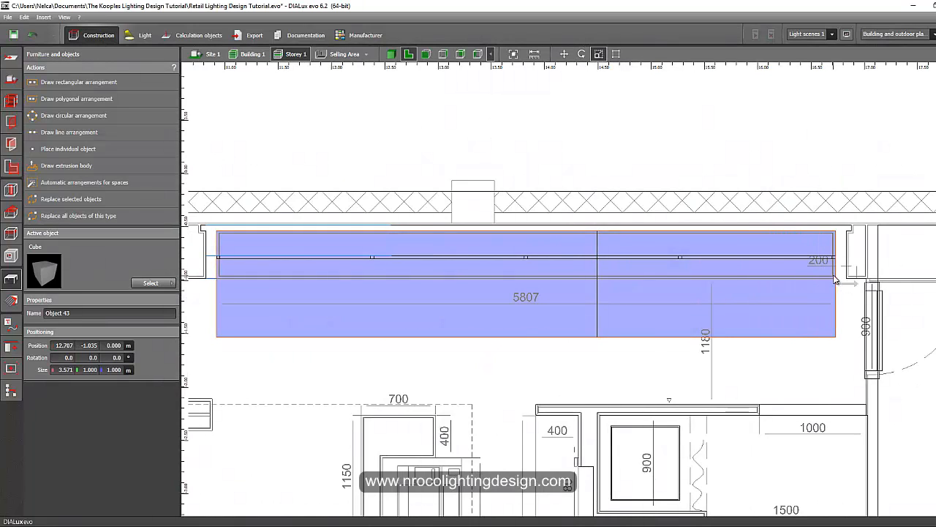
left_click_drag(716, 314, 724, 292)
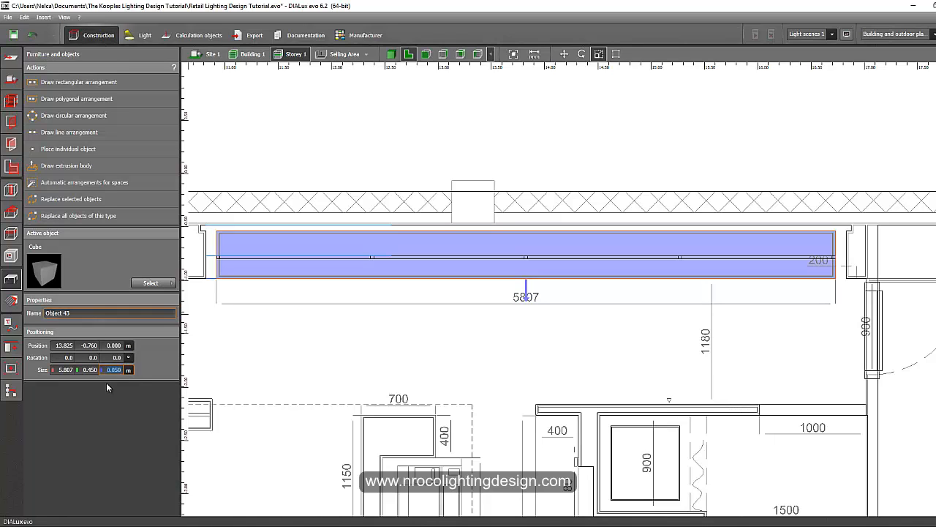
Step: Deselect the platform cube and check it in the 3D view
left_click(407, 95)
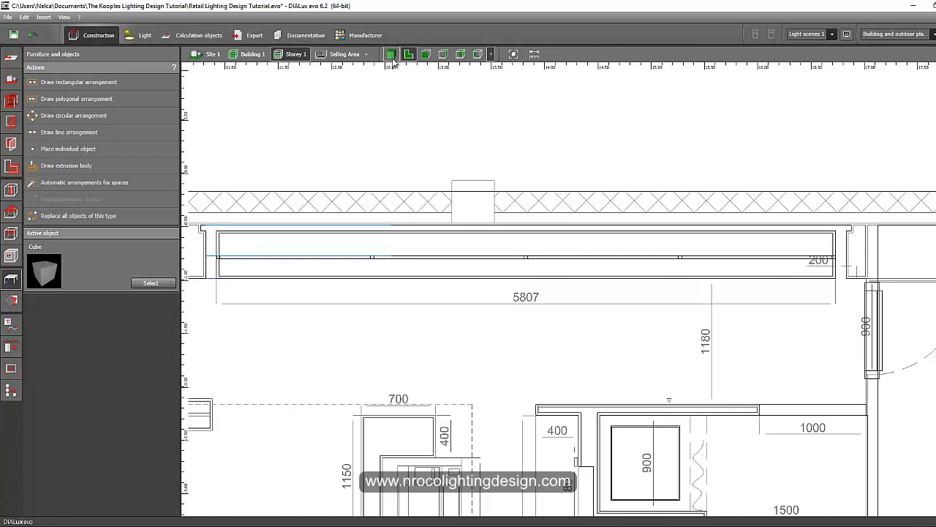
left_click(392, 57)
scroll(733, 420, "up", 3)
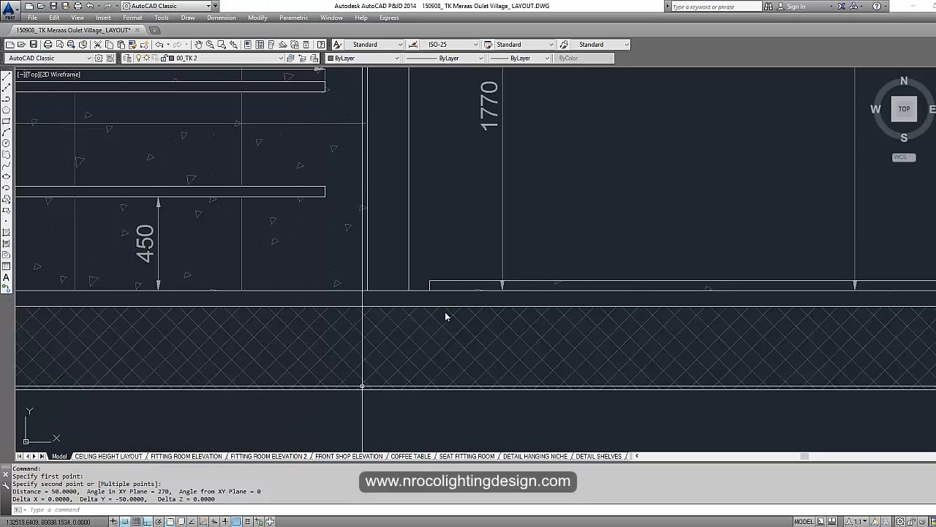
Step: Examine the AutoCAD wall elevations and the lightbox elevation for the low platforms, shelves and rails in the niches
scroll(378, 290, "down", 2)
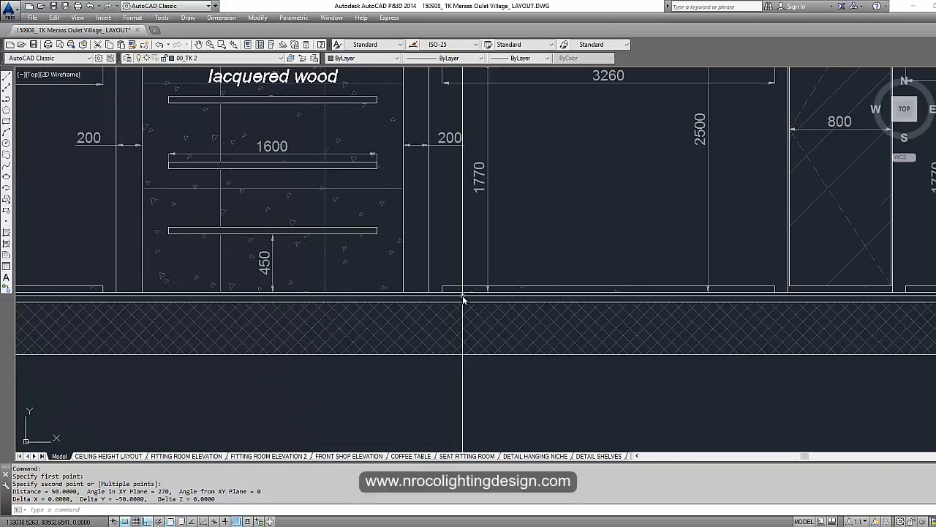
scroll(378, 290, "down", 5)
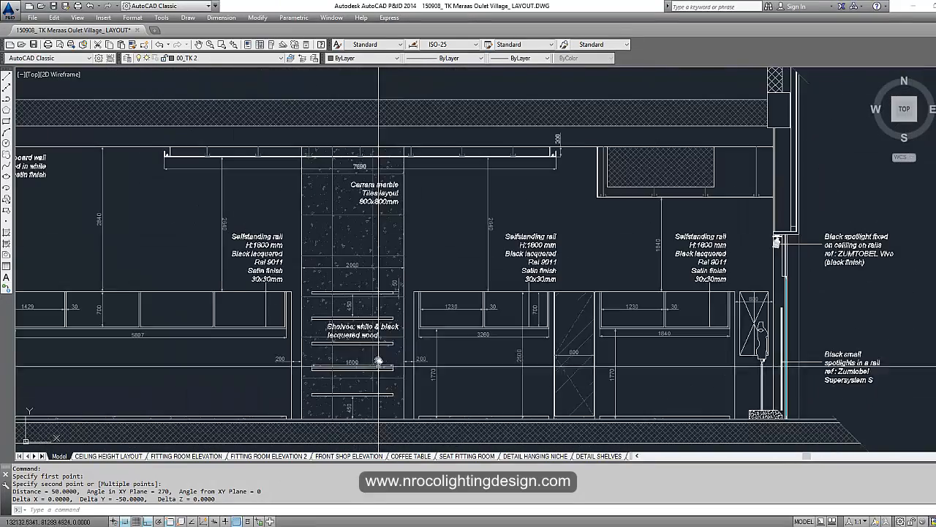
middle_click_drag(366, 207, 366, 197)
scroll(366, 196, "up", 2)
middle_click_drag(454, 378, 216, 90)
middle_click_drag(376, 300, 322, 91)
middle_click_drag(443, 275, 428, 154)
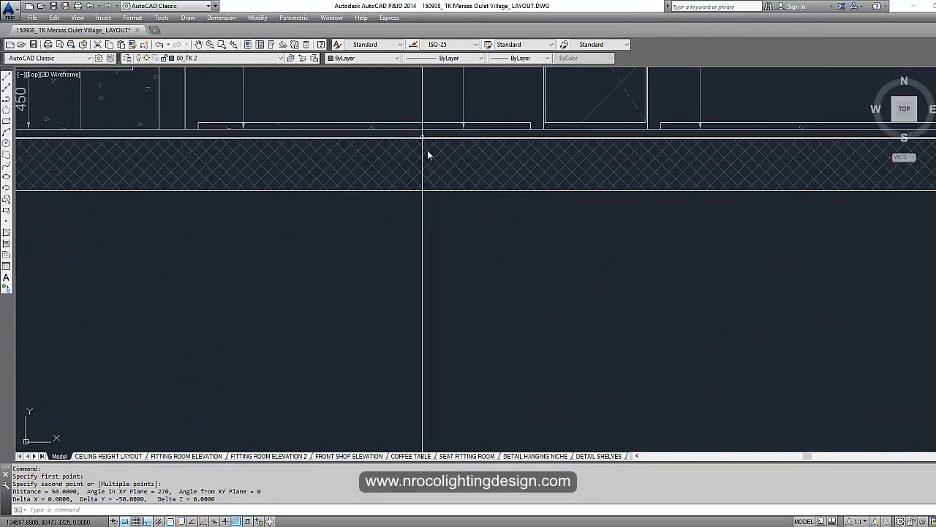
scroll(428, 163, "down", 2)
mouse_move(501, 203)
middle_mouse_down()
mouse_move(299, 324)
mouse_move(81, 356)
middle_mouse_up()
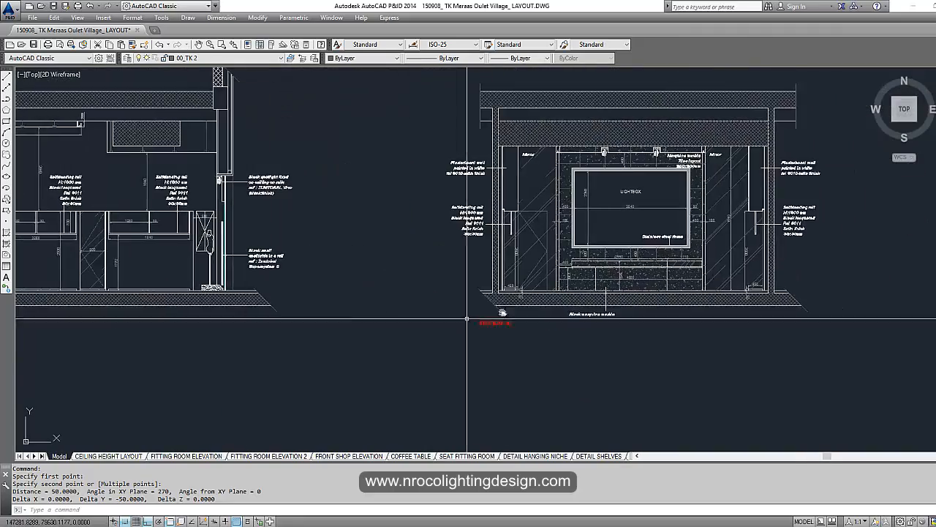
scroll(608, 290, "up", 3)
scroll(607, 290, "down", 3)
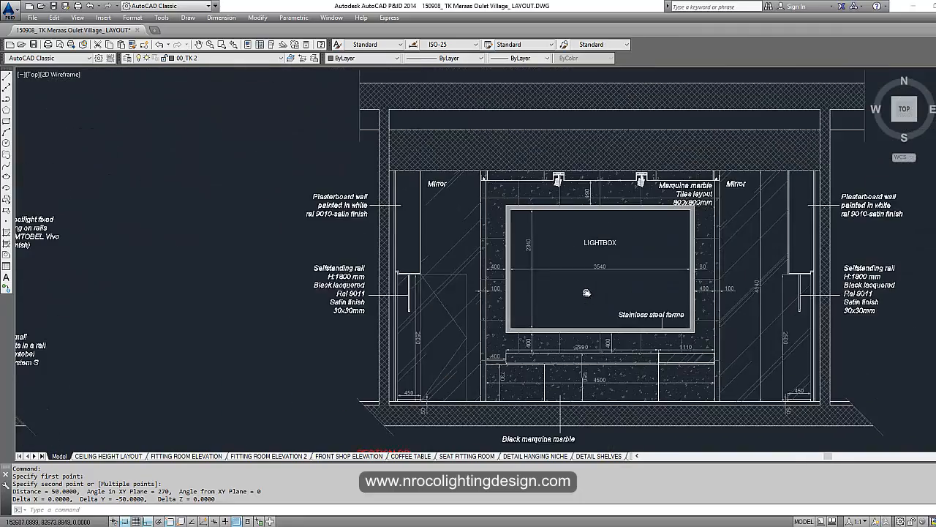
scroll(609, 298, "up", 1)
scroll(609, 298, "up", 3)
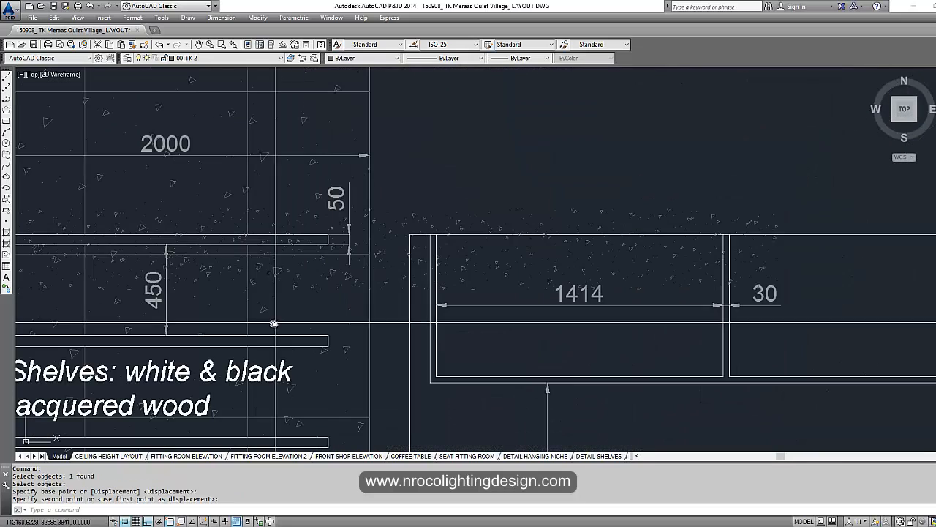
scroll(270, 326, "down", 4)
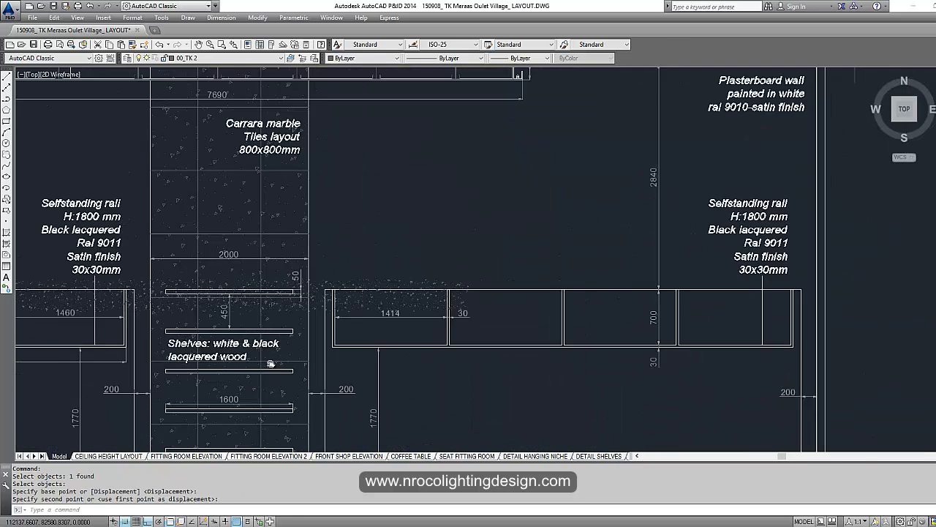
key("Escape")
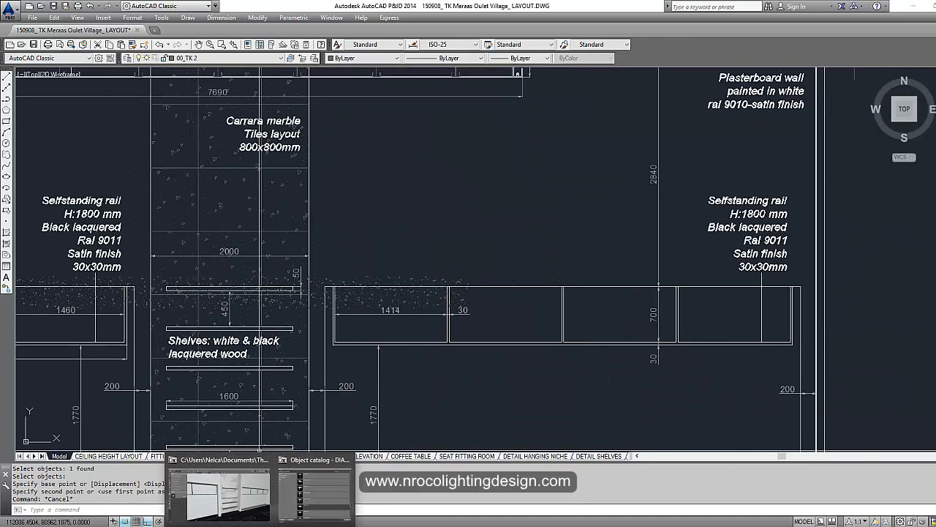
Step: Look through the Kooples store reference photos for the niche, rail and platform finishes, and return to the DIALux evo model
left_click(218, 492)
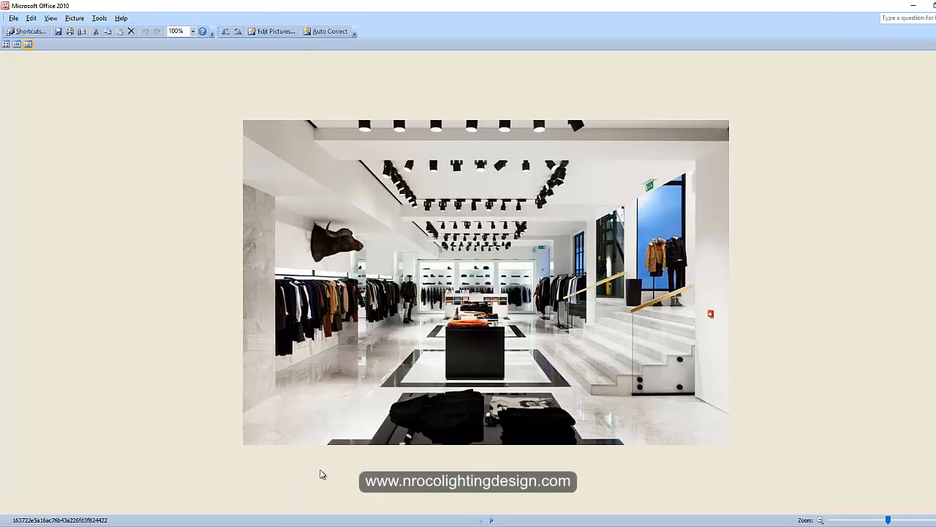
left_click(492, 520)
left_click(492, 520)
left_click(492, 521)
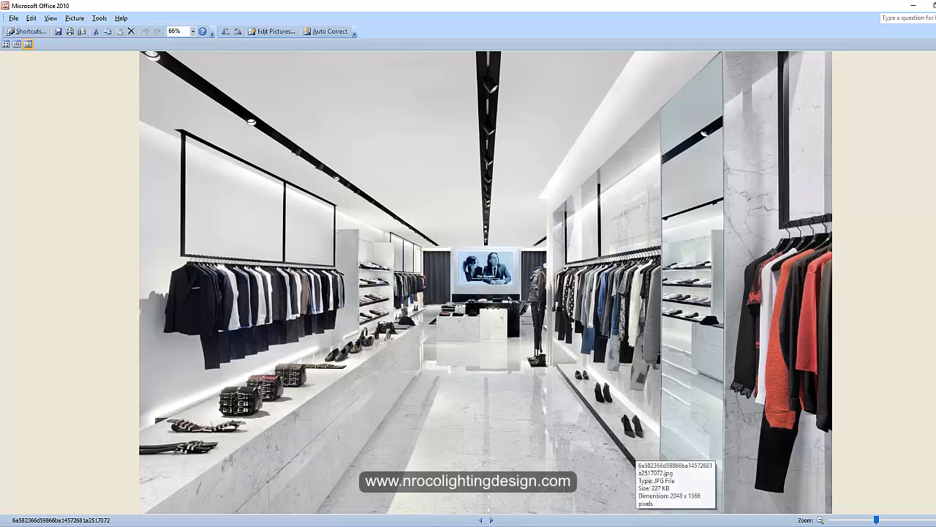
left_click(493, 520)
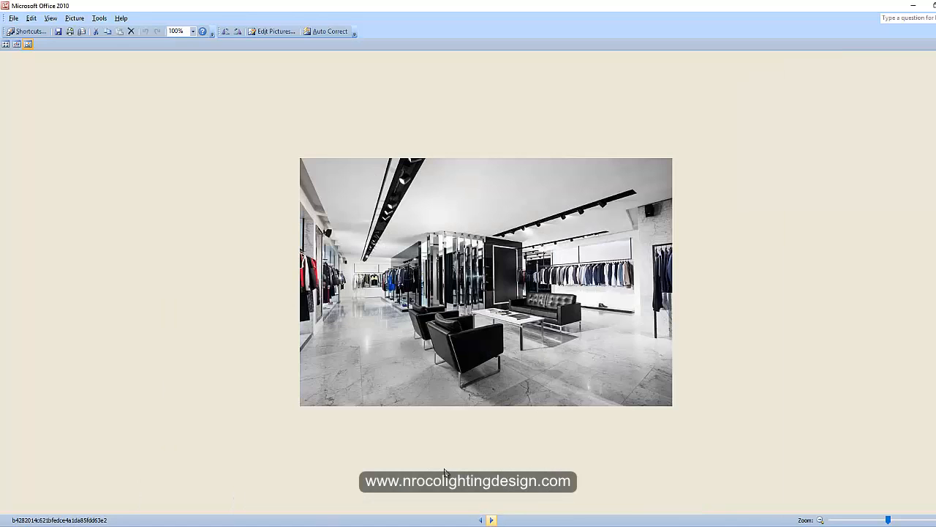
left_click(491, 520)
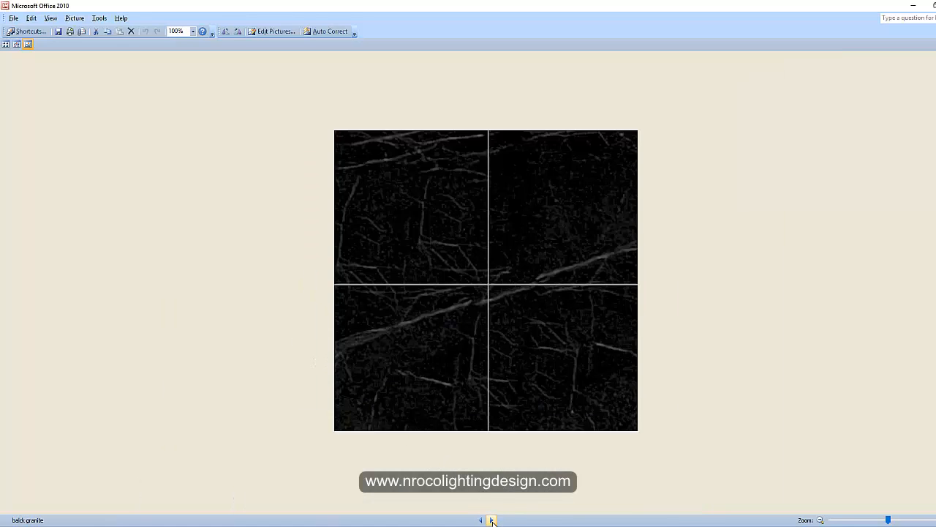
left_click(492, 520)
left_click(492, 520)
left_click(491, 520)
left_click(492, 520)
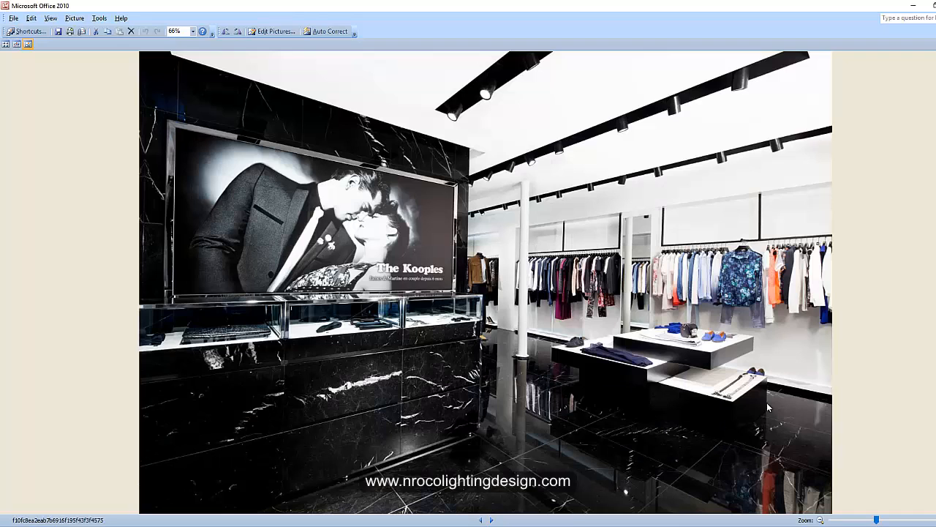
left_click(492, 520)
left_click(493, 520)
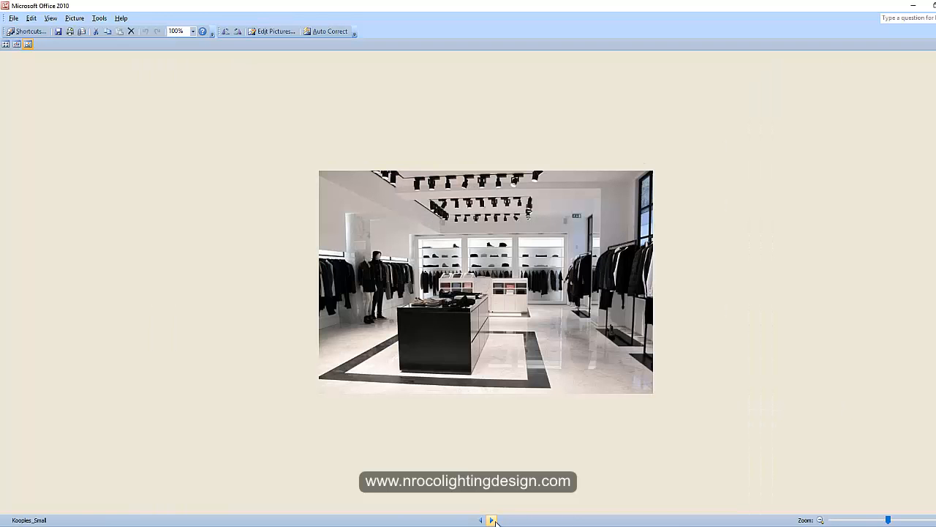
left_click(492, 520)
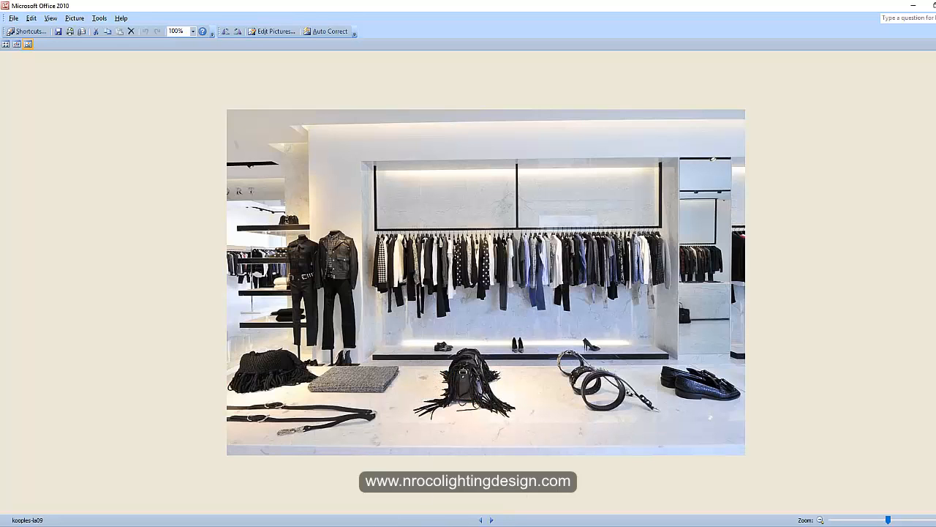
left_click(248, 501)
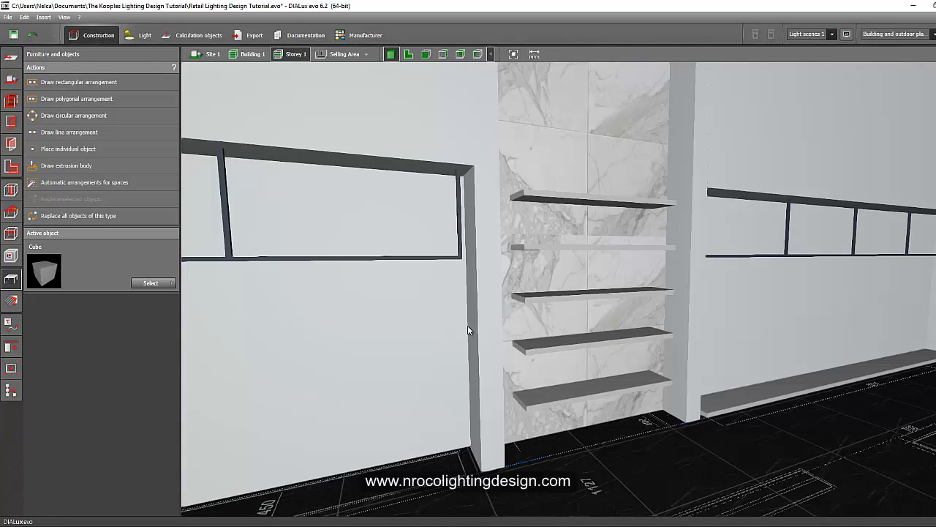
Step: Pick the white marble texture from the shelf niche's back wall and apply it to the top of the 5.807 m platform
right_click_drag(468, 326, 191, 310)
left_click(16, 304)
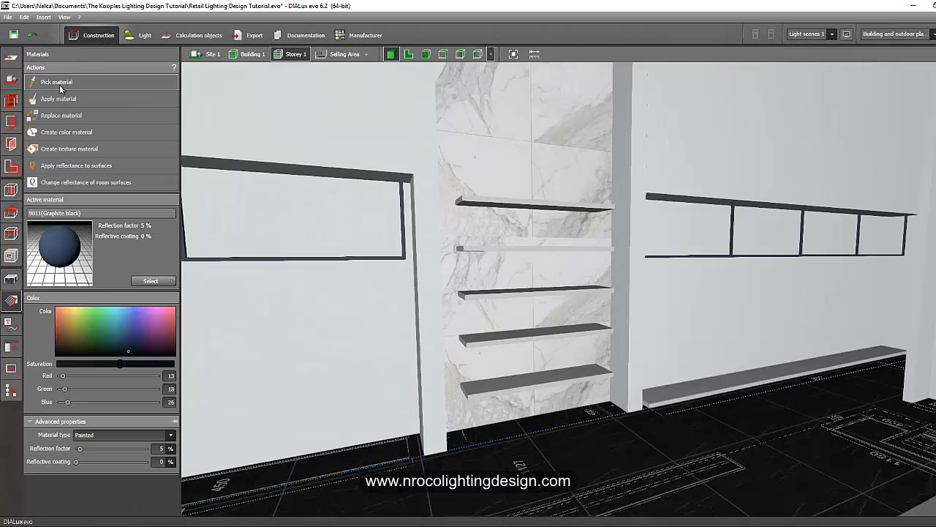
left_click(60, 86)
left_click(575, 151)
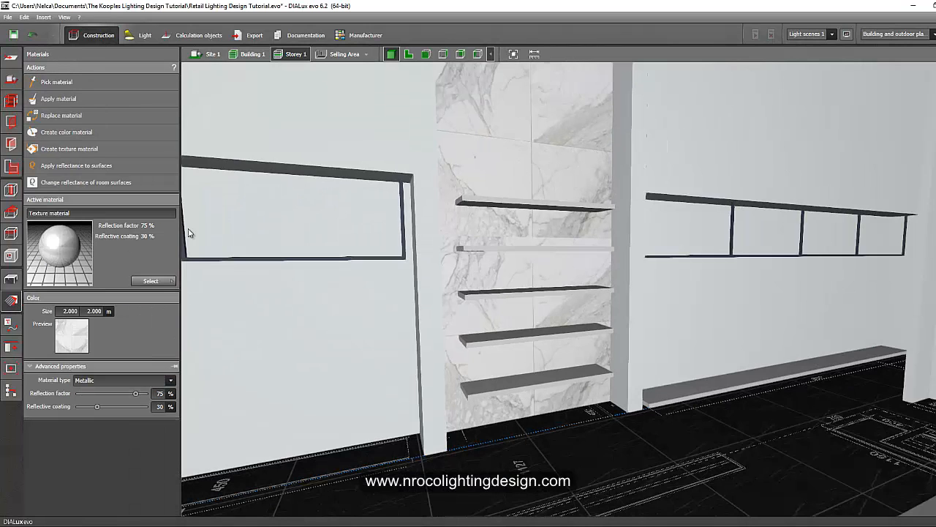
left_click(62, 99)
left_click(693, 388)
scroll(681, 417, "up", 5)
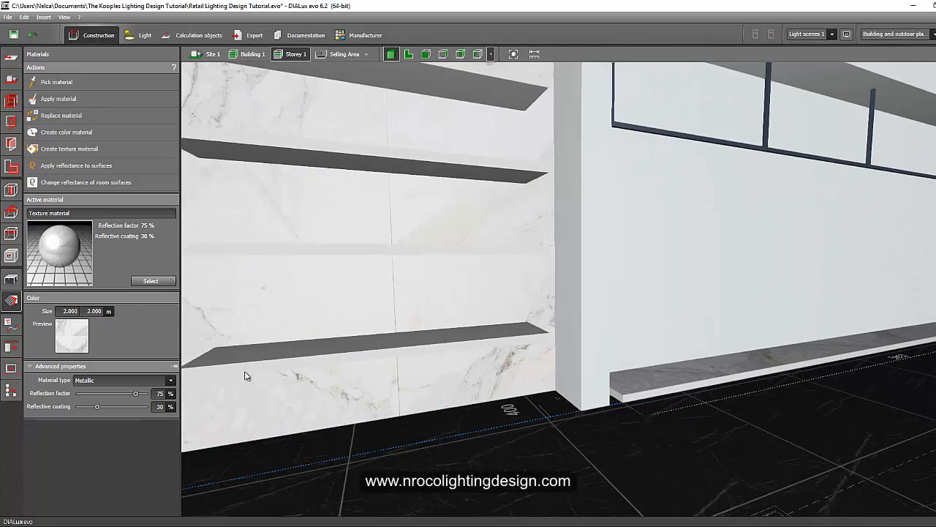
Step: Pick the black floor tile texture and apply it to the front edge of the 5.807 m platform
left_click(52, 83)
left_click(695, 427)
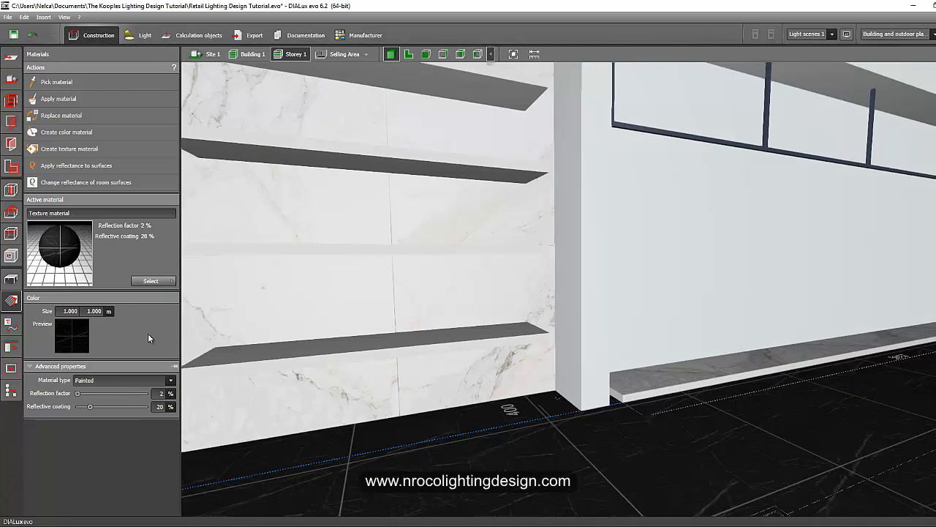
left_click(662, 393)
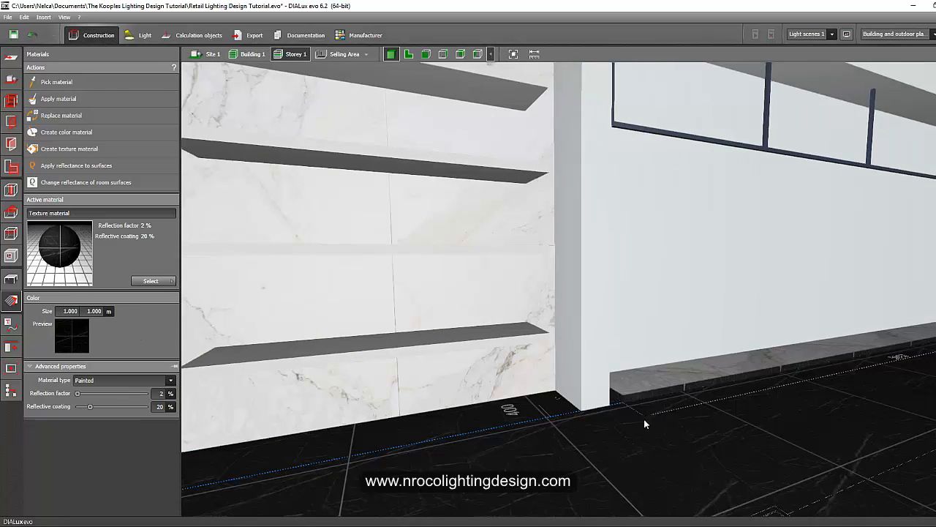
scroll(651, 424, "down", 3)
right_click_drag(711, 473, 669, 511)
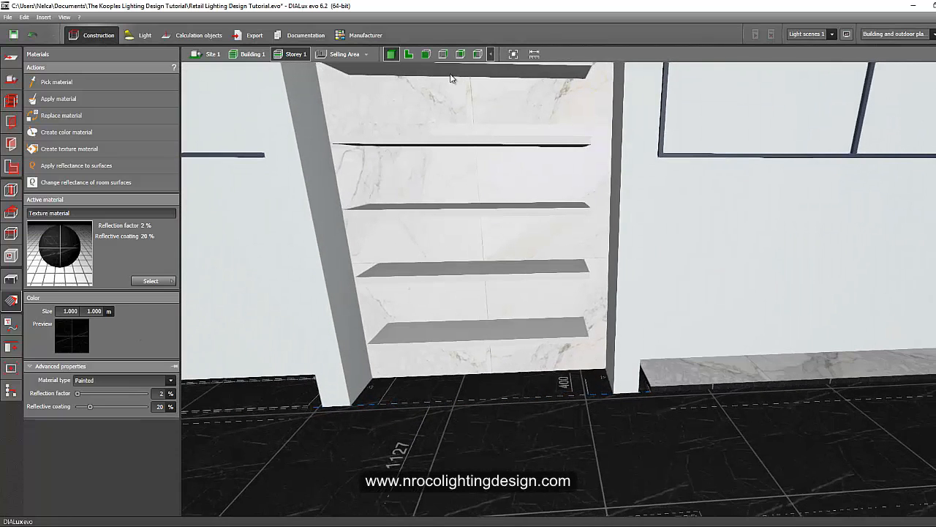
Step: Copy the 5.807 m platform in plan view and snap the copy to the start of the 3011 mm niche beside the 800 mm door
left_click(410, 55)
left_click(11, 279)
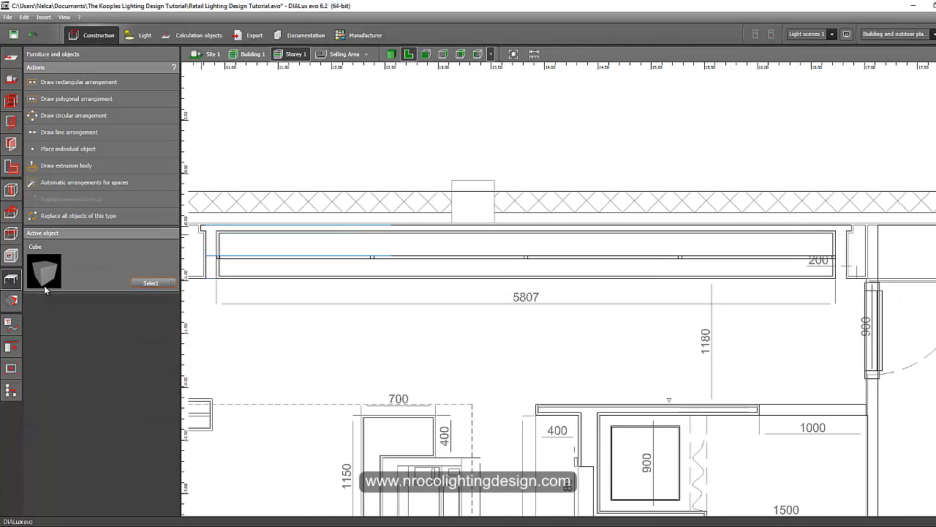
scroll(367, 277, "down", 2)
middle_click_drag(567, 261, 707, 222)
left_click(493, 232)
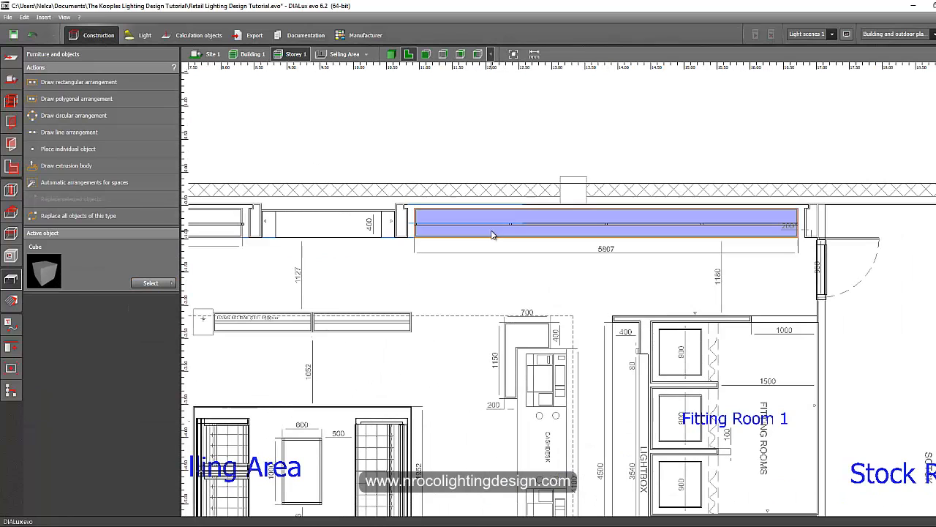
middle_click_drag(414, 269, 569, 271)
key("ctrl+v")
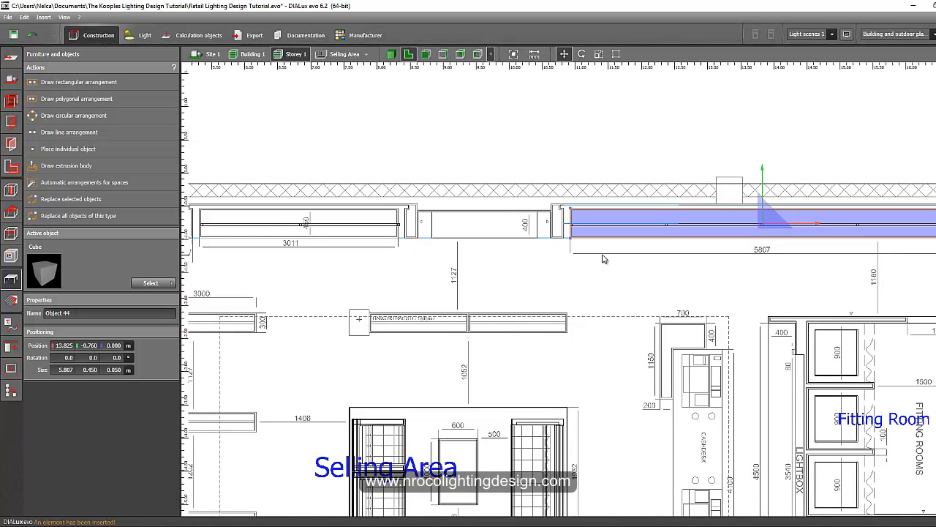
left_click_drag(578, 243, 241, 252)
scroll(219, 253, "up", 2)
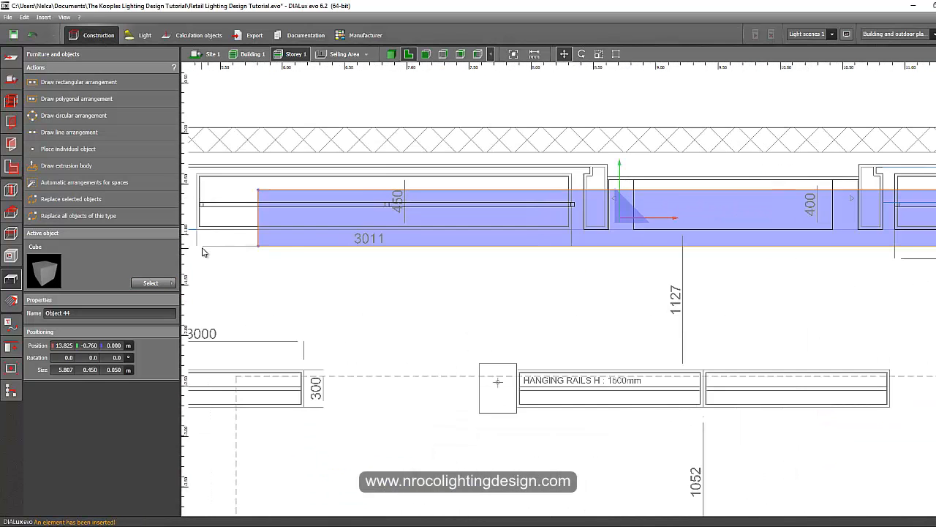
left_click_drag(512, 252, 453, 233)
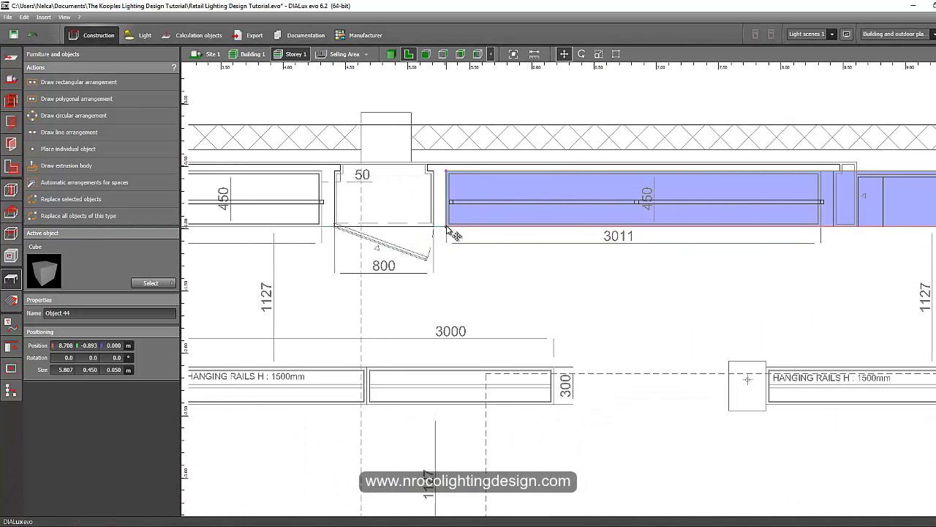
scroll(458, 224, "down", 3)
middle_click_drag(655, 210, 482, 232)
Step: Scale the copied platform's length to 3.008 m so it fits the 3011 mm niche outline
right_click(482, 232)
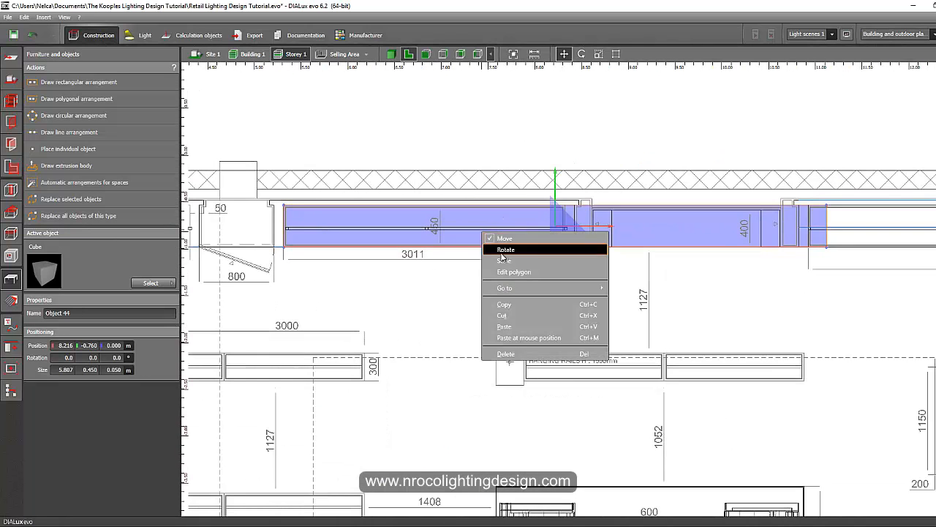
left_click(503, 260)
left_click_drag(828, 236, 557, 242)
scroll(565, 245, "up", 4)
scroll(536, 246, "down", 4)
middle_click_drag(460, 222, 815, 203)
scroll(814, 201, "up", 1)
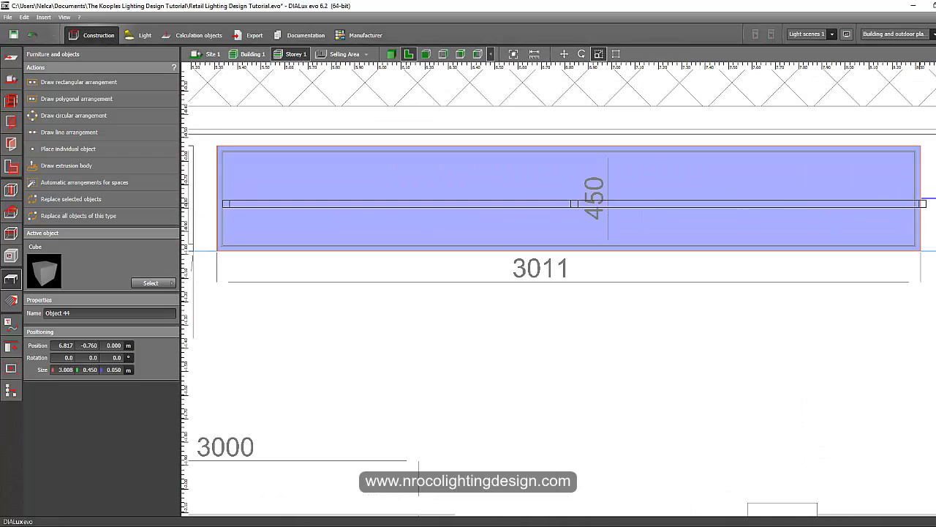
Step: Move the 3.011 m clothes rail along its niche so its ends line up with the platform outline
left_click(924, 204)
right_click(926, 205)
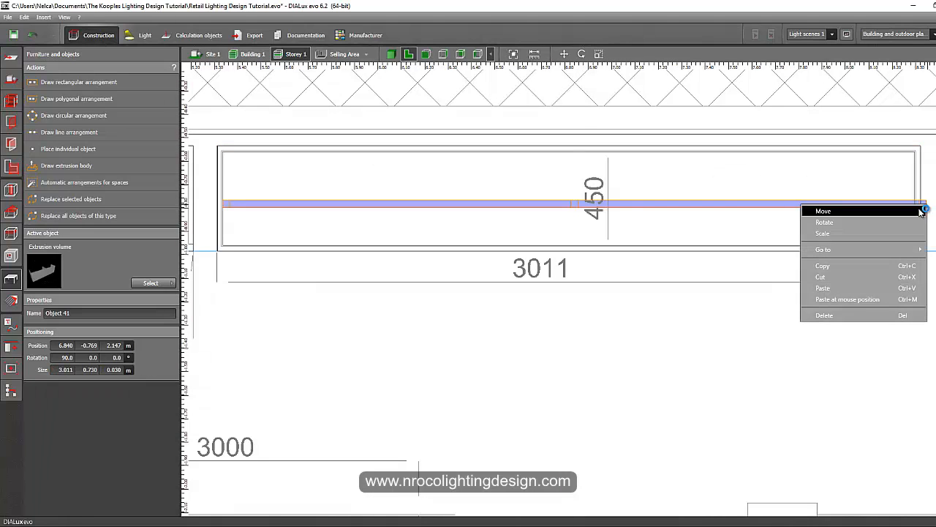
left_click(914, 209)
left_click_drag(632, 202, 630, 202)
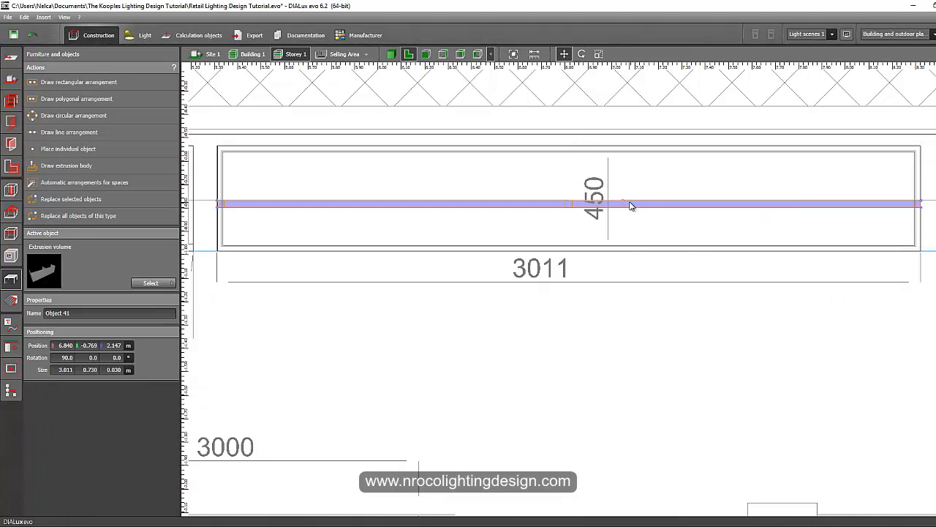
scroll(631, 205, "down", 5)
Step: Copy the 3.008 m platform and snap the copy to the outline of the 3011 mm niche nearest the entrance
left_click(502, 254)
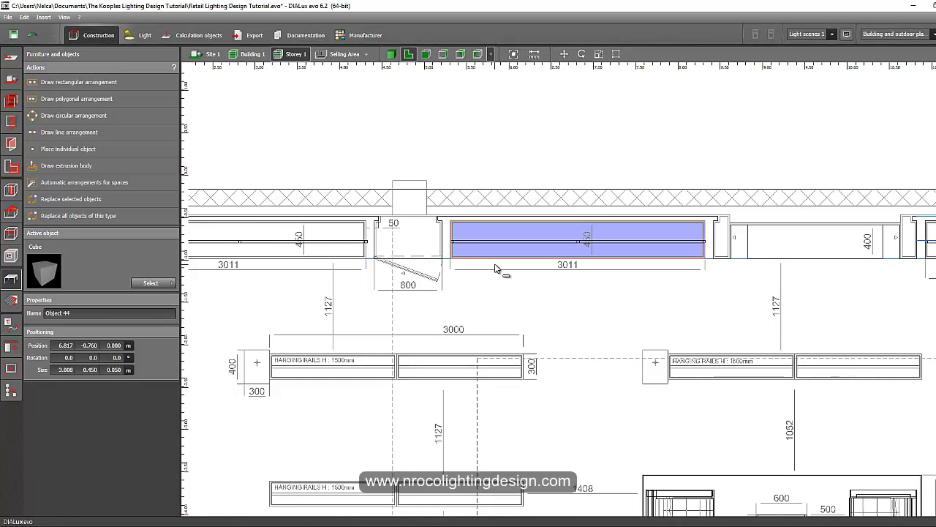
key("ctrl+v")
middle_click_drag(449, 266, 685, 235)
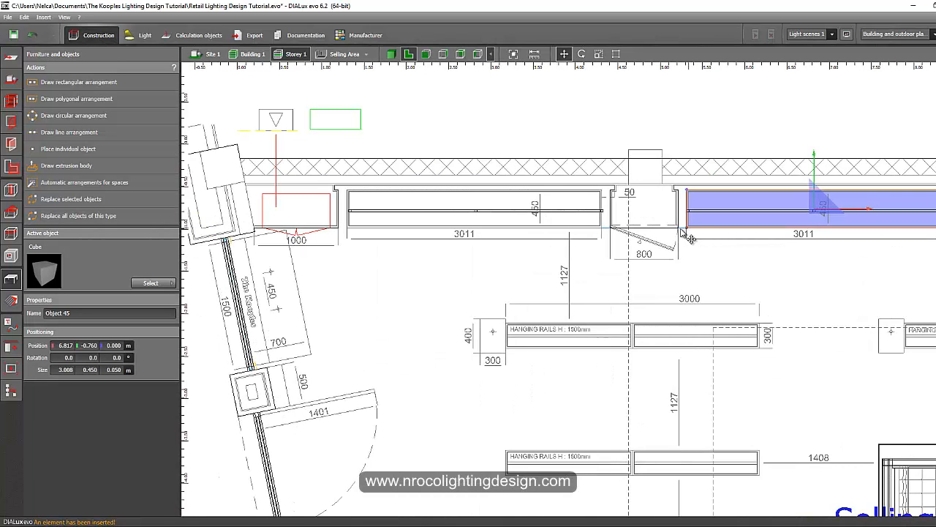
left_click_drag(685, 228, 350, 239)
scroll(358, 237, "up", 3)
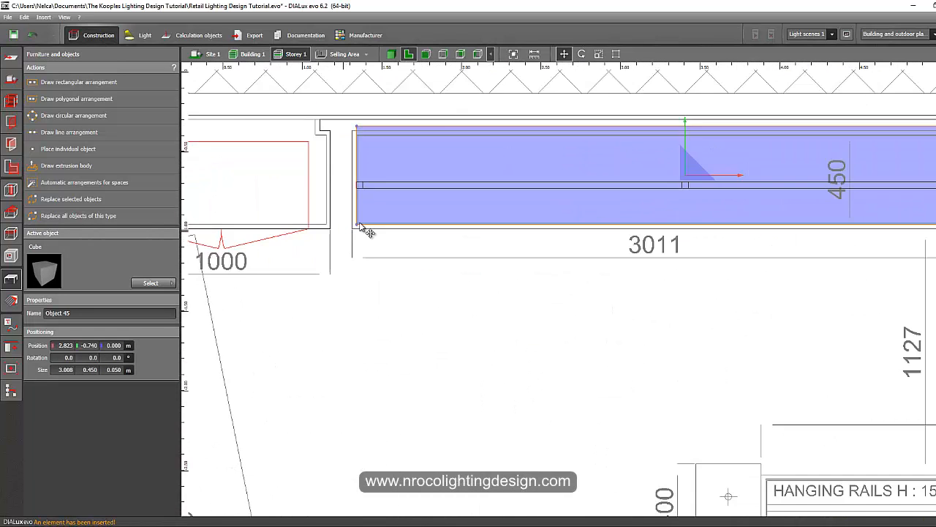
scroll(359, 234, "up", 2)
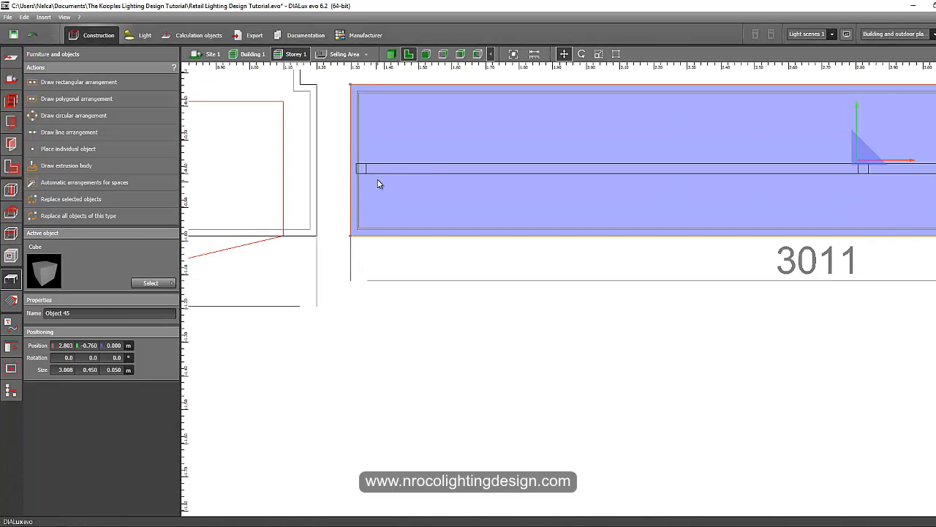
Step: Align the clothes rail in the niche nearest the entrance with its platform outline and check the wall in 3D
left_click(381, 170)
right_click(381, 170)
left_click(387, 178)
scroll(381, 181, "down", 1)
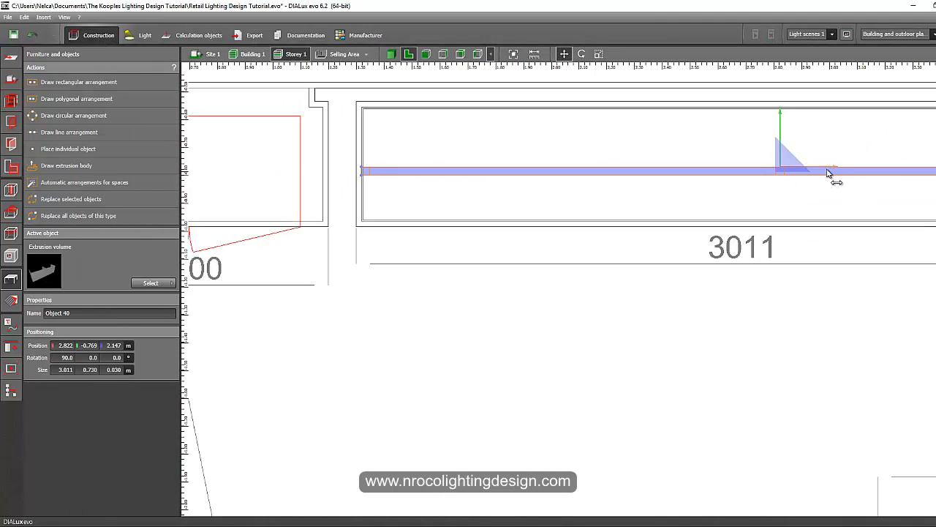
left_click_drag(829, 171, 834, 166)
scroll(768, 297, "down", 3)
left_click(710, 339)
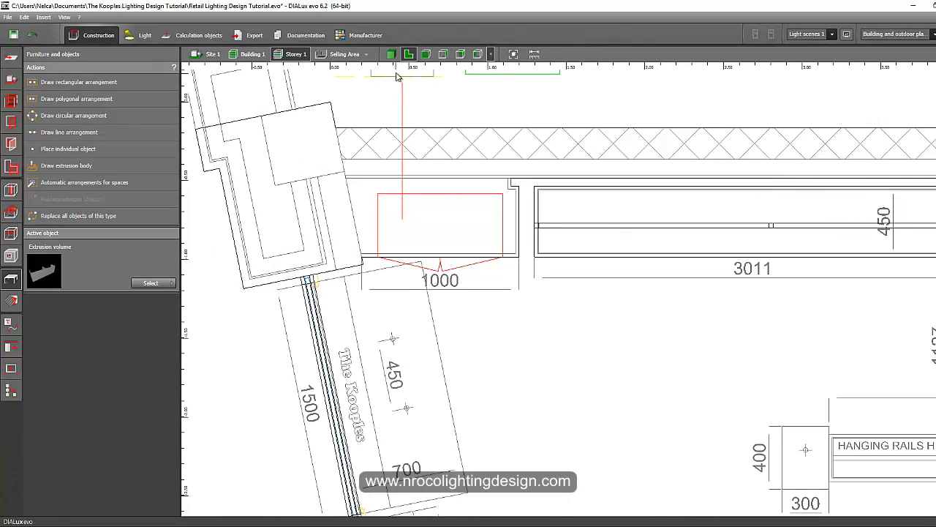
left_click(392, 55)
right_click_drag(655, 392, 775, 311)
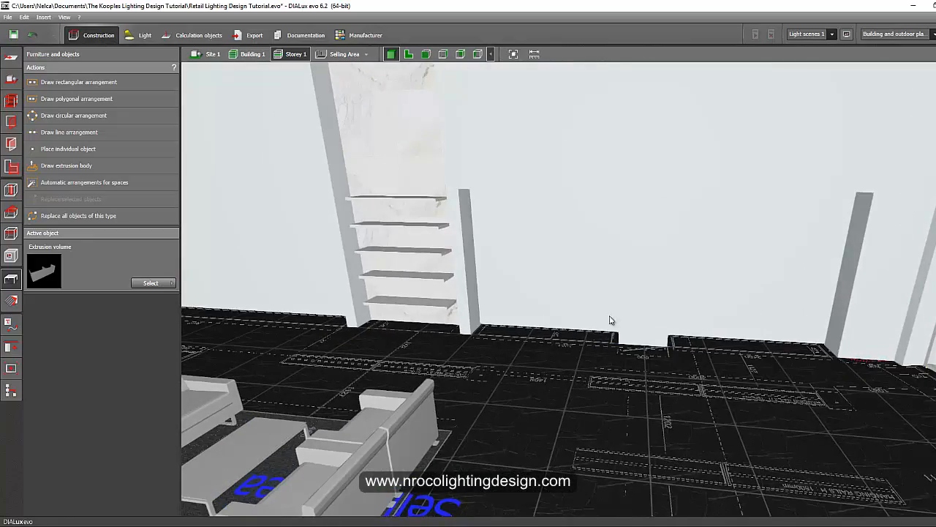
right_click_drag(432, 302, 341, 247)
right_click_drag(550, 303, 503, 393)
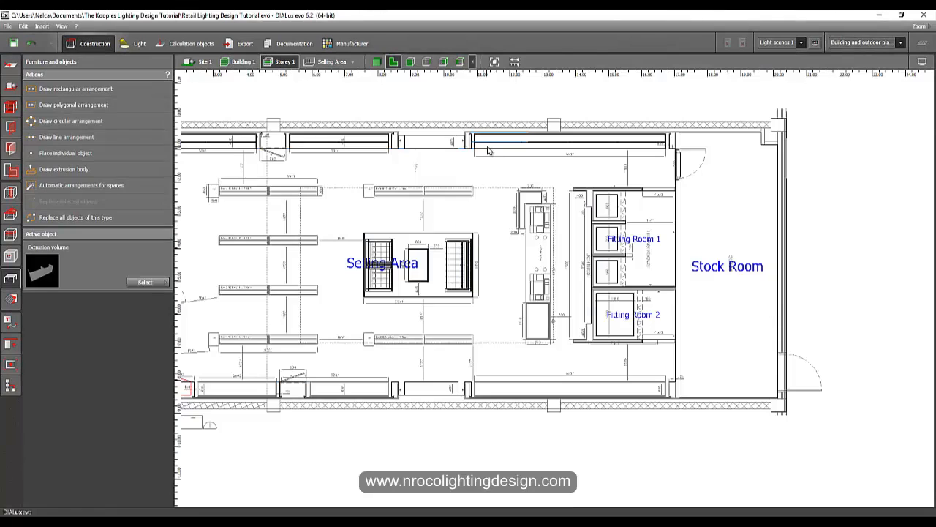
Step: Copy the 5.807 m platform to the 5807 mm niche on the opposite wall of the Selling Area
left_click(487, 157)
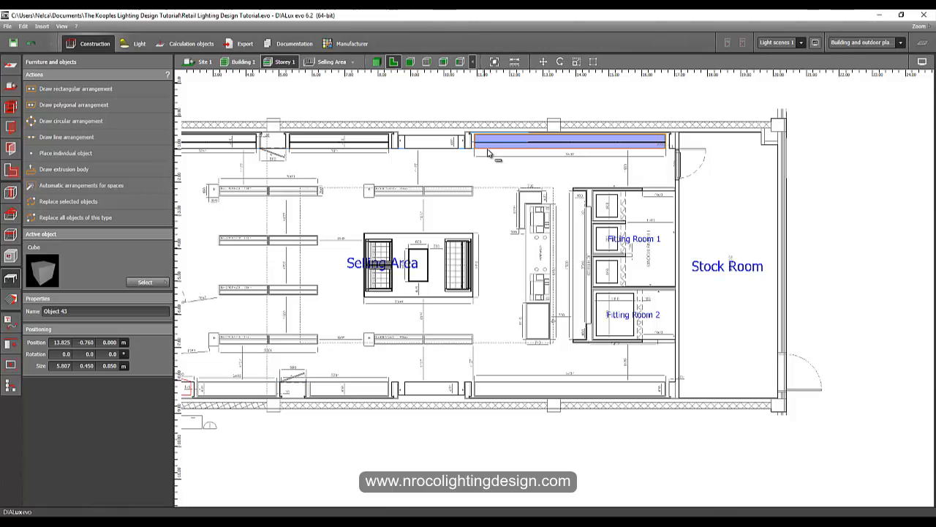
key("ctrl+v")
left_click_drag(481, 142, 468, 331)
scroll(480, 408, "up", 3)
scroll(485, 369, "down", 3)
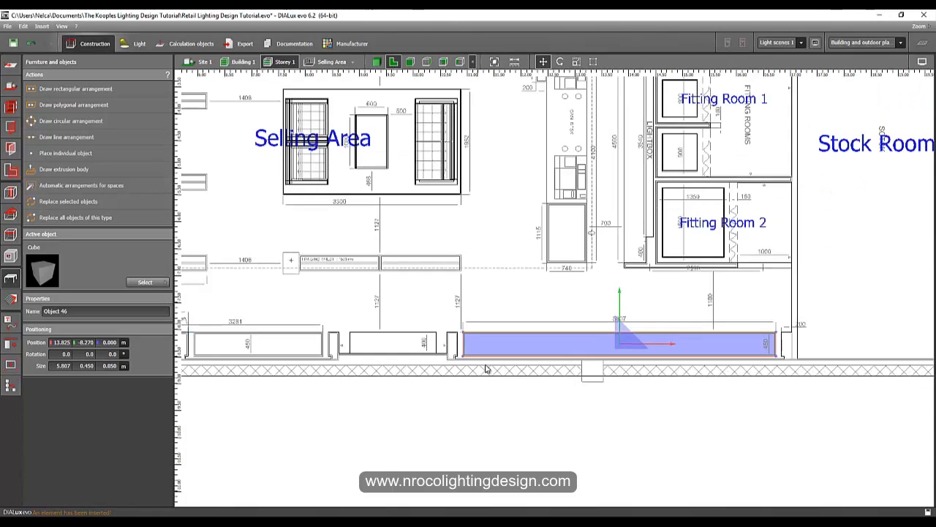
scroll(485, 370, "down", 3)
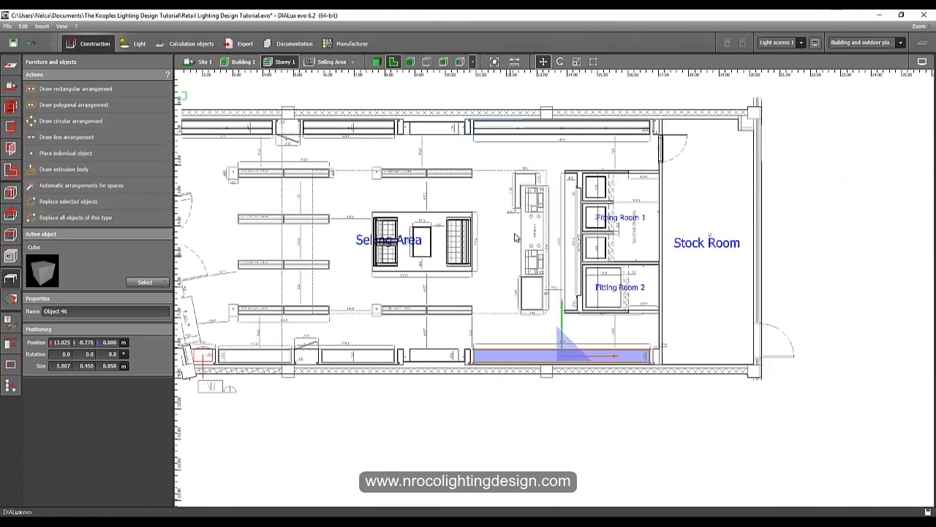
Step: Copy the 5.807 m clothes rail onto the platform in the opposite wall's 5807 mm niche
left_click(493, 133)
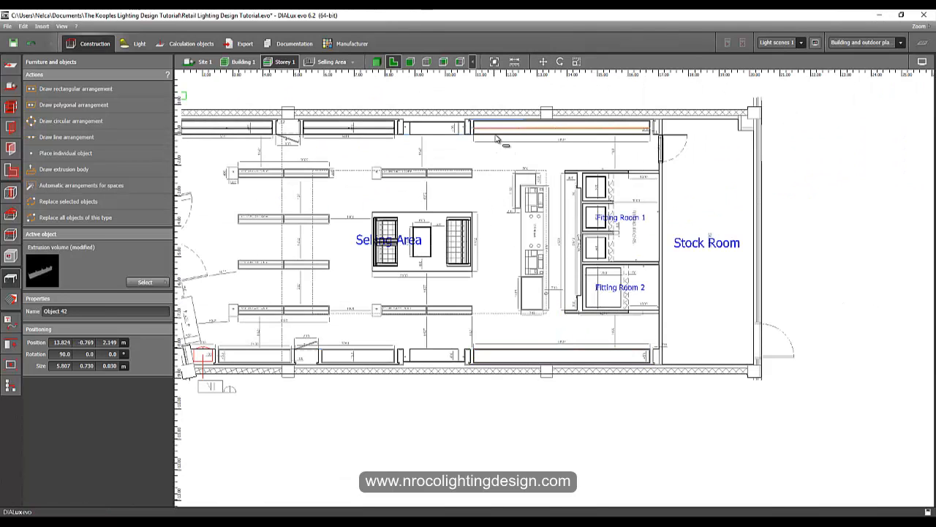
left_click_drag(495, 139, 579, 319, "ctrl")
scroll(560, 382, "up", 5)
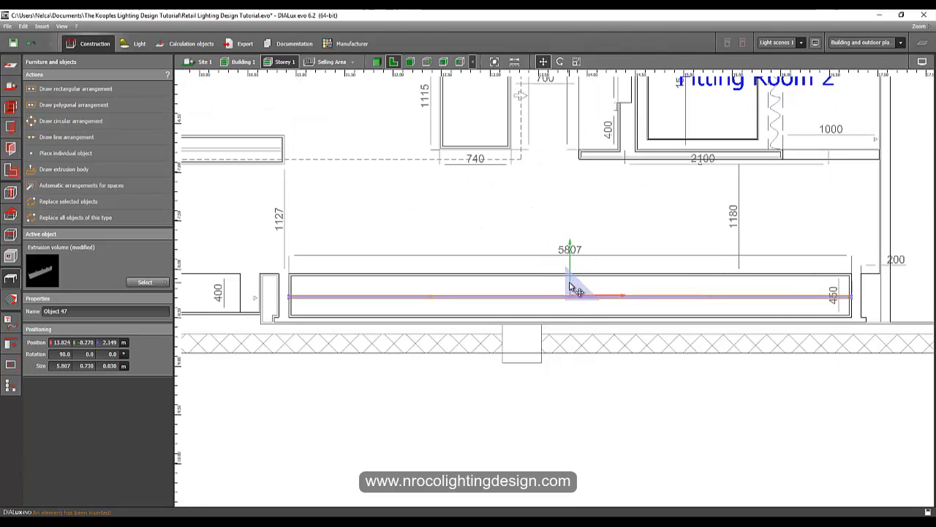
scroll(574, 272, "down", 4)
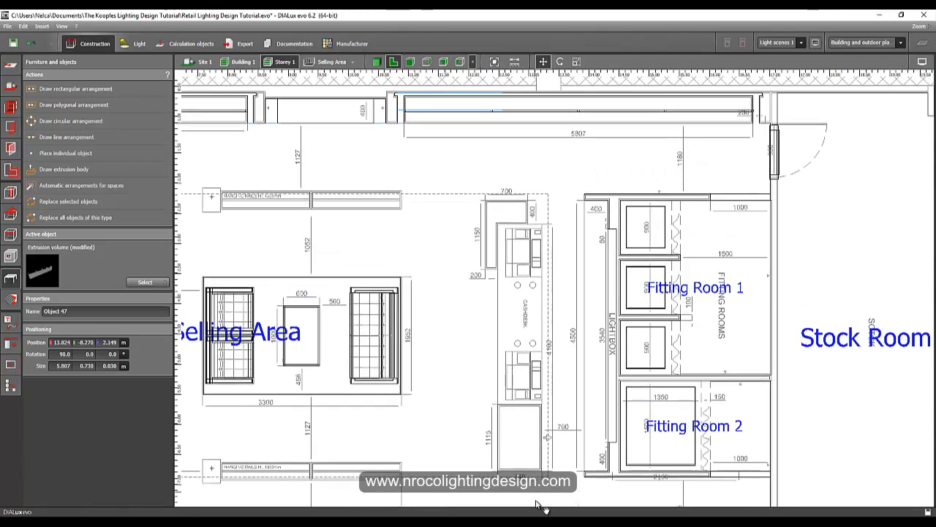
Step: Reposition the reference line's endpoints horizontally along the back of the opposite 5807 mm niche, about 6.484 m long
left_click(407, 108)
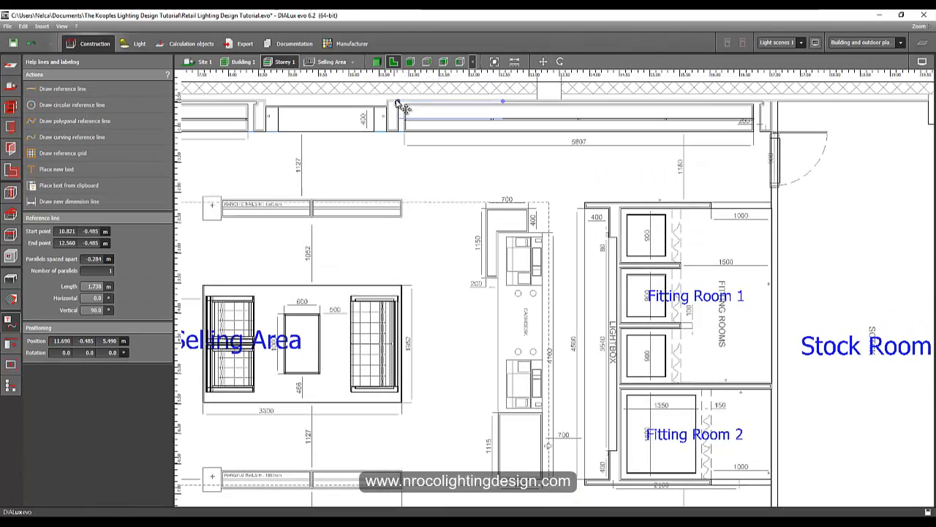
left_click_drag(398, 105, 439, 449)
scroll(442, 446, "down", 3)
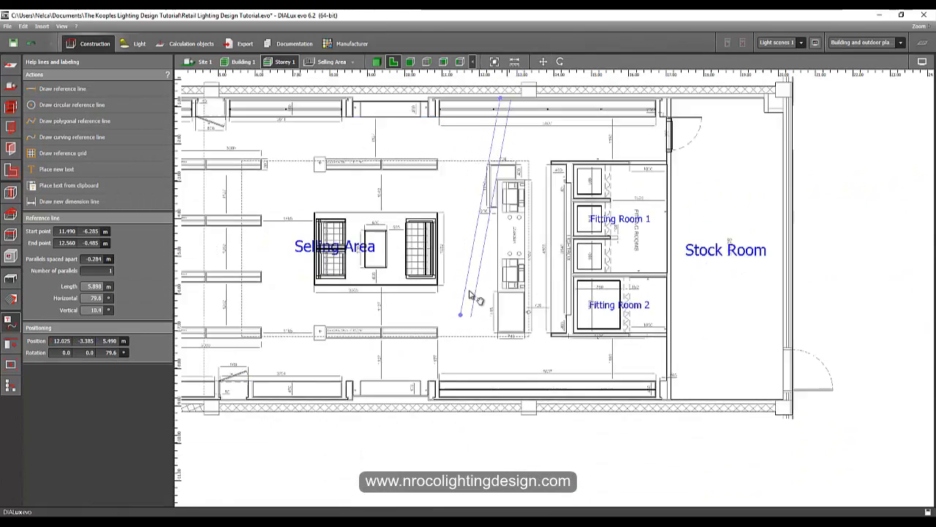
scroll(470, 291, "up", 1)
middle_click_drag(470, 291, 419, 417)
left_click_drag(452, 202, 659, 477)
middle_click_drag(657, 499, 624, 206)
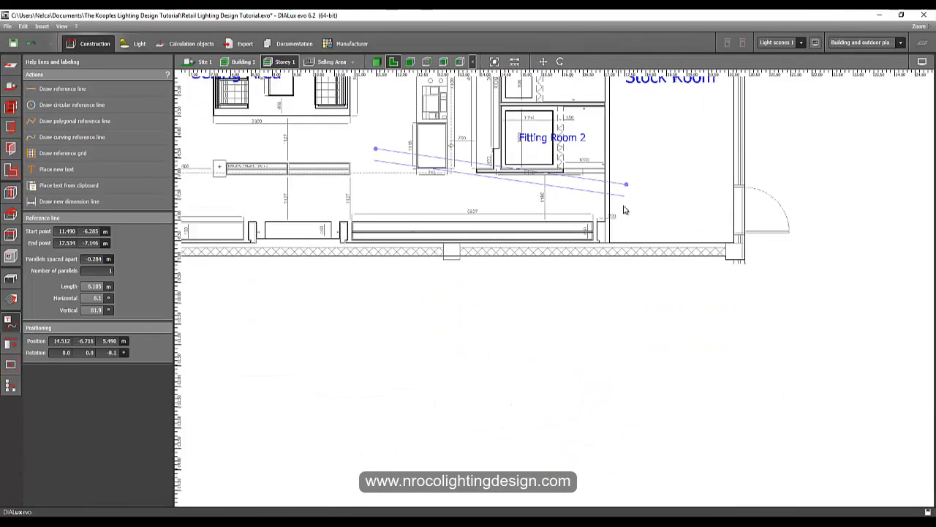
scroll(624, 210, "up", 1)
left_click_drag(627, 182, 296, 247)
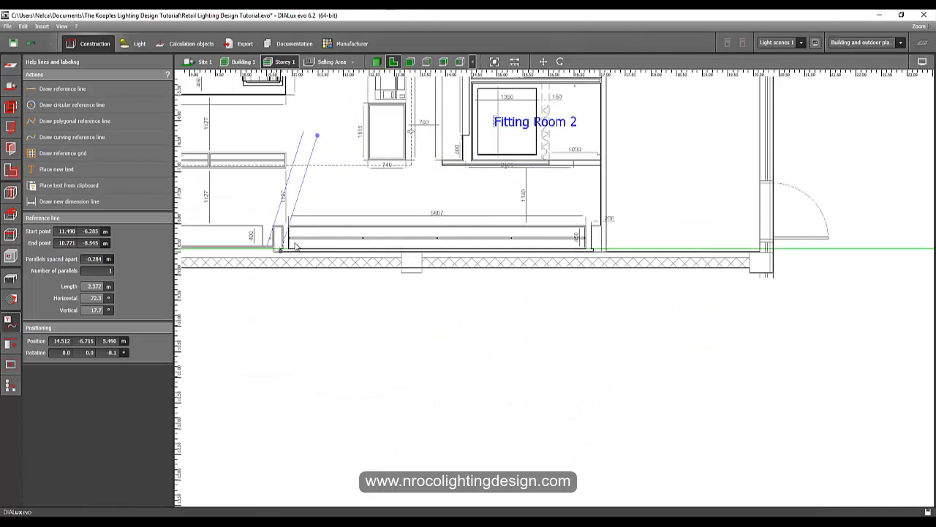
left_click_drag(317, 136, 617, 252)
scroll(359, 245, "up", 1)
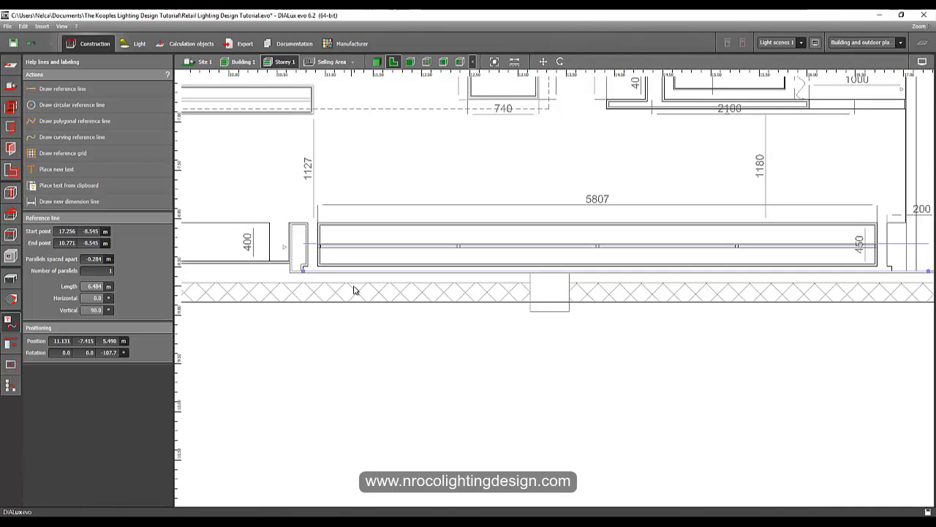
Step: Align the clothes rail in the opposite wall's 5807 mm niche with the reference line through its middle
scroll(355, 293, "up", 2)
right_click(322, 213)
left_click(322, 214)
scroll(308, 213, "down", 1)
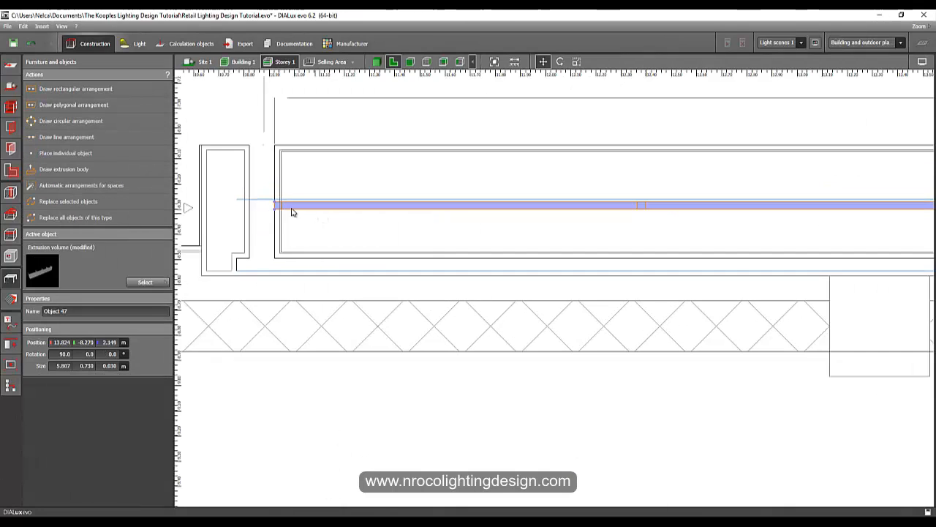
scroll(288, 211, "up", 3)
left_click_drag(281, 210, 282, 194)
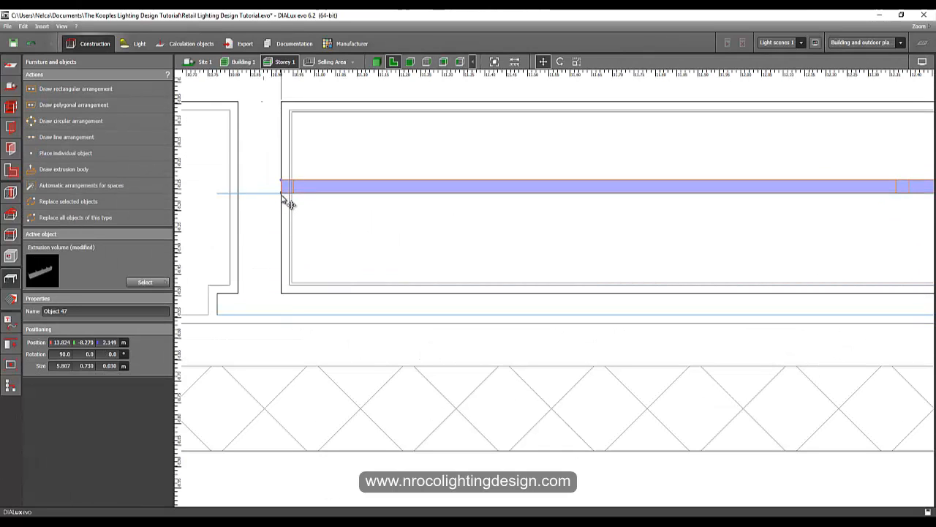
scroll(292, 242, "down", 2)
scroll(304, 316, "down", 2)
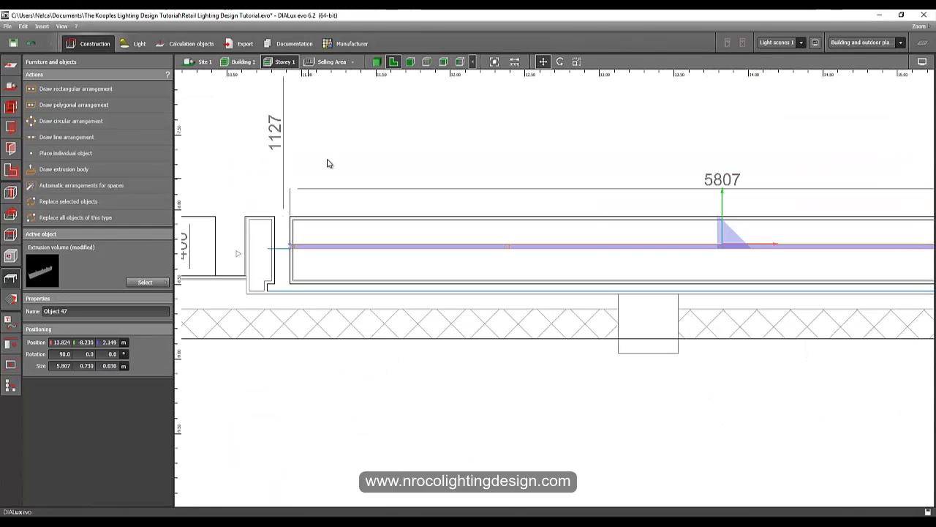
left_click(328, 161)
Step: Copy the 3.008 m platform and its clothes rail straight across to the opposite wall of the Selling Area
scroll(329, 251, "down", 3)
middle_click_drag(331, 272, 579, 326)
scroll(579, 329, "down", 2)
scroll(534, 292, "down", 3)
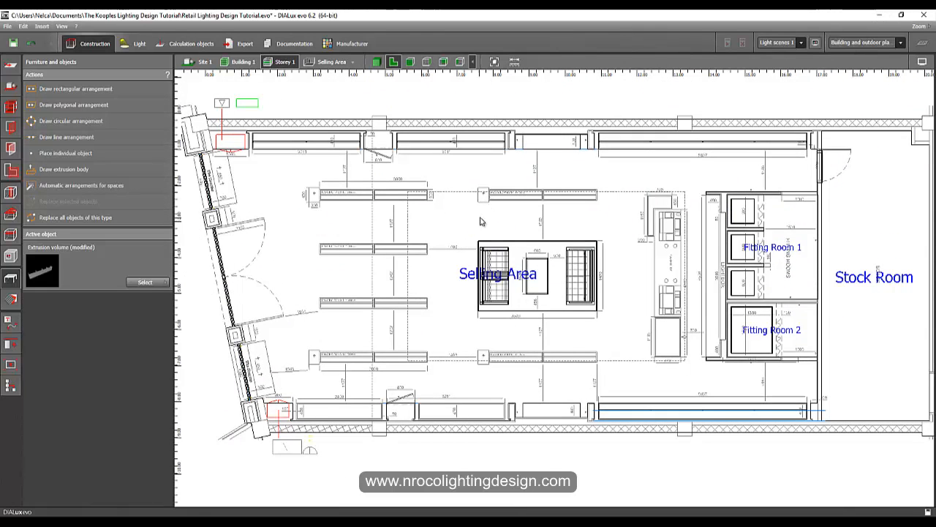
left_click(486, 150)
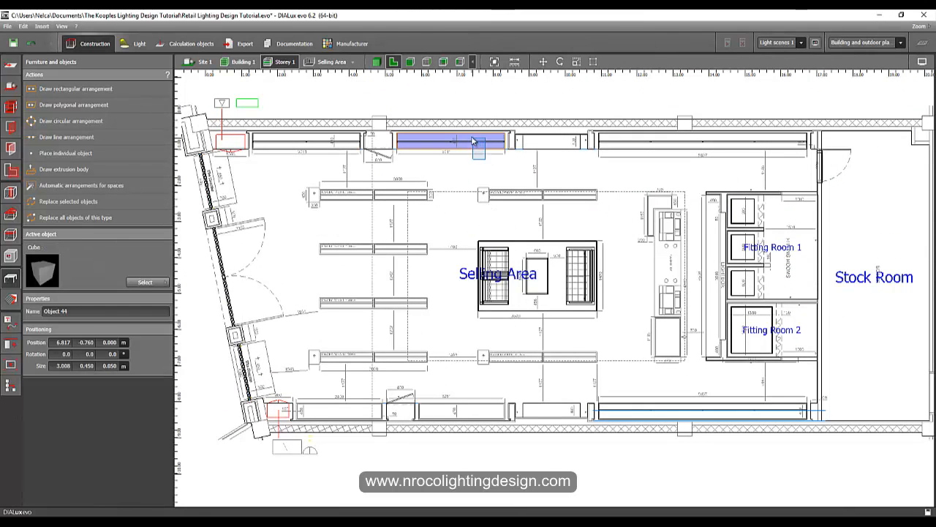
left_click_drag(472, 137, 471, 137)
key("ctrl+v")
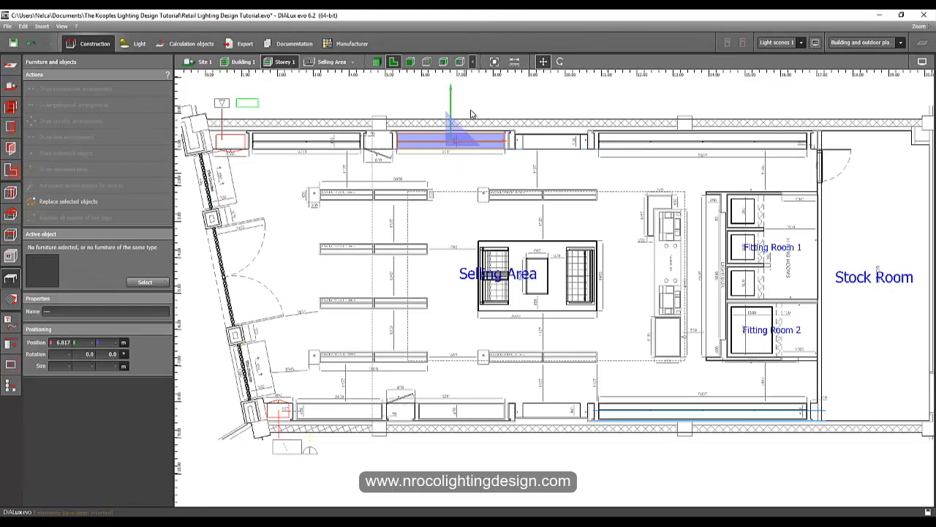
left_click_drag(452, 99, 455, 371)
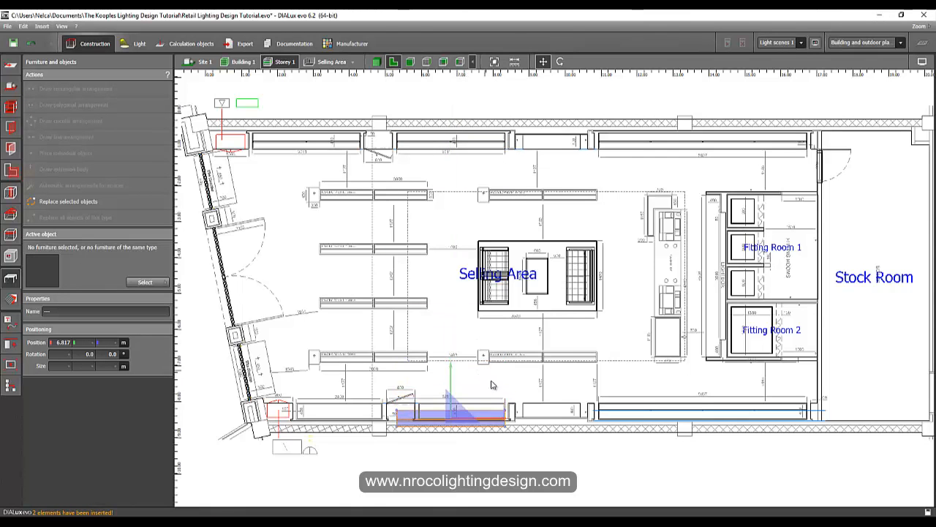
Step: Shift the copied platform and rail towards the 3261 mm niche outline and delete the copied clothes rail
scroll(495, 442, "up", 3)
scroll(494, 439, "up", 2)
middle_click_drag(366, 358, 476, 328)
scroll(428, 357, "down", 3)
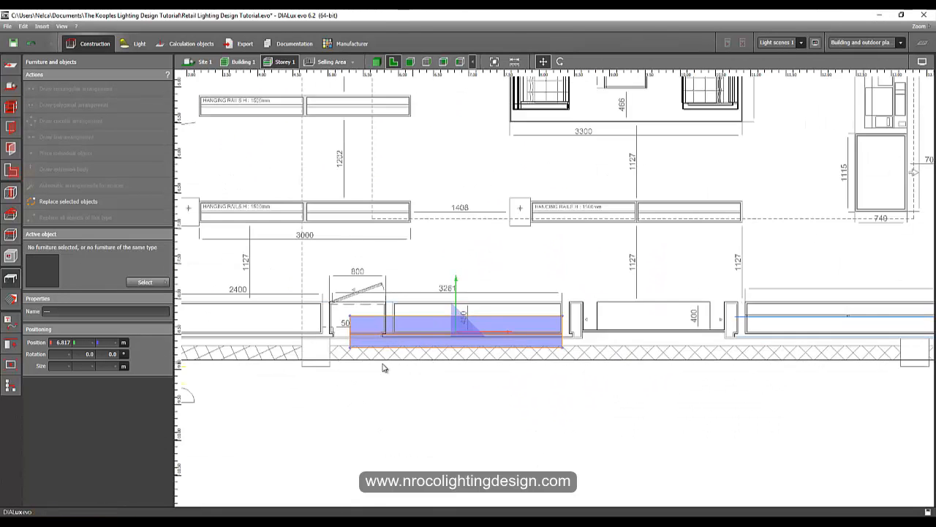
middle_click_drag(384, 370, 680, 368)
left_click_drag(647, 315, 690, 308)
scroll(711, 332, "up", 3)
middle_click_drag(712, 332, 510, 338)
left_click(479, 326)
key("Delete")
Step: Snap the copied platform's corner to the outline corner of the 3261 mm niche
scroll(514, 344, "up", 2)
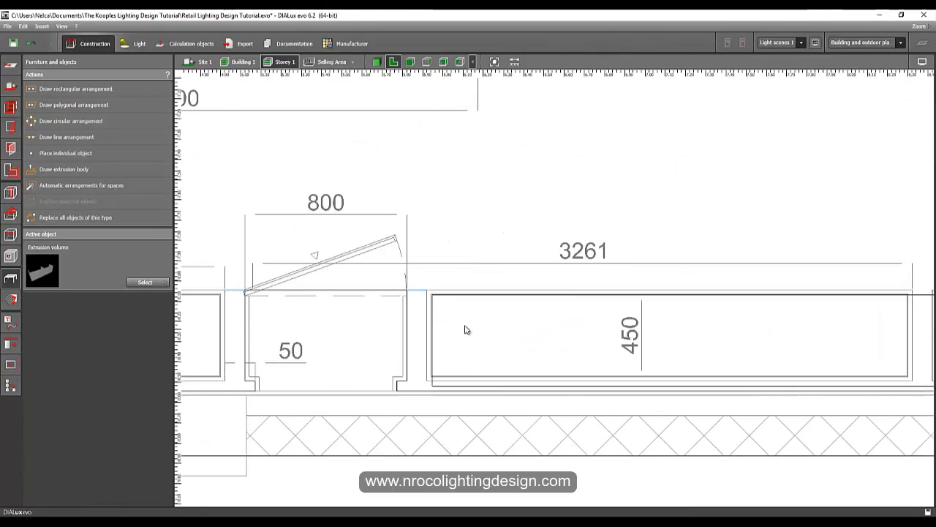
left_click(458, 315)
right_click(452, 304)
left_click(454, 309)
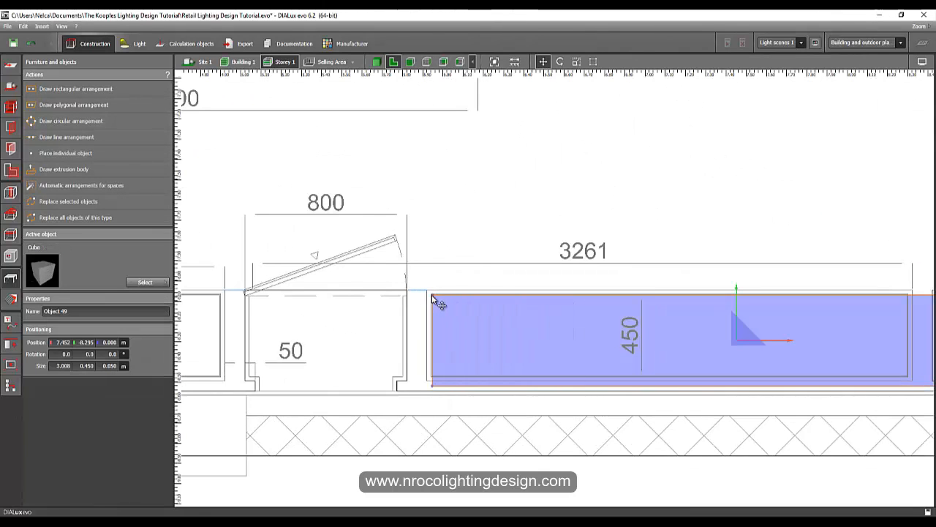
left_click_drag(431, 295, 427, 290)
Step: Scale the platform in the 3261 mm niche down to 2.400 m long to match its drawn outline
scroll(453, 324, "down", 2)
middle_click_drag(705, 318, 503, 299)
scroll(502, 302, "up", 2)
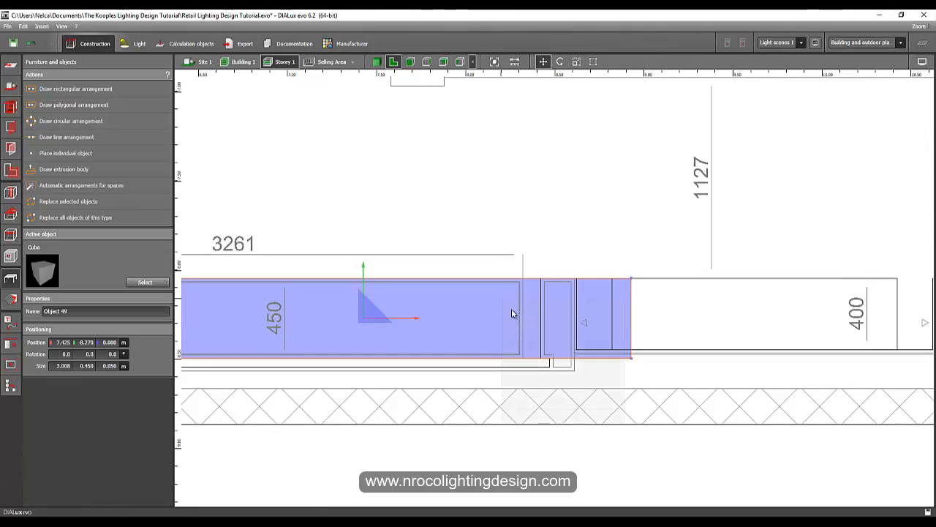
right_click(505, 301)
left_click(616, 327)
left_click_drag(617, 328, 524, 326)
Step: Copy the 2.400 m platform onto the platform outline in the neighbouring 2400 mm niche nearest the entrance
scroll(530, 334, "down", 2)
middle_click_drag(382, 343, 555, 327)
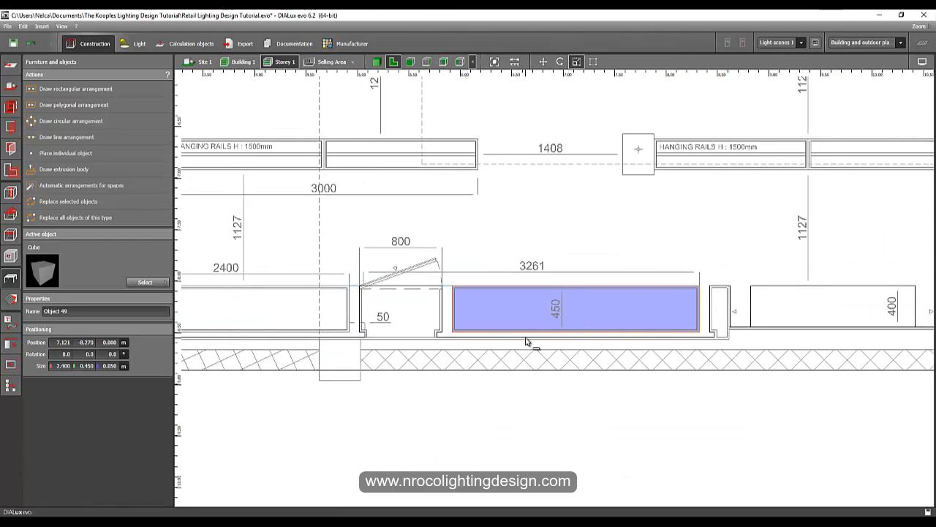
key("ctrl+c")
key("ctrl+v")
middle_click_drag(518, 353, 672, 361)
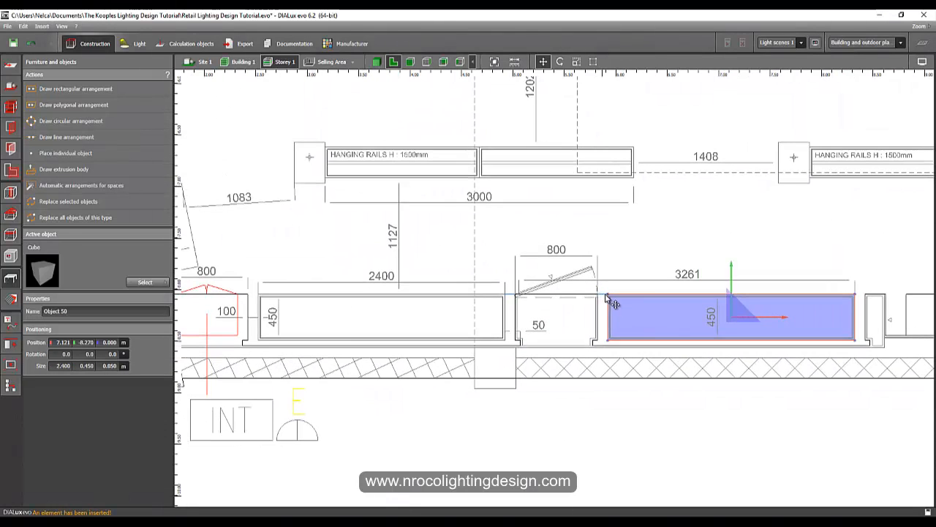
left_click_drag(613, 302, 262, 300)
scroll(411, 337, "up", 1)
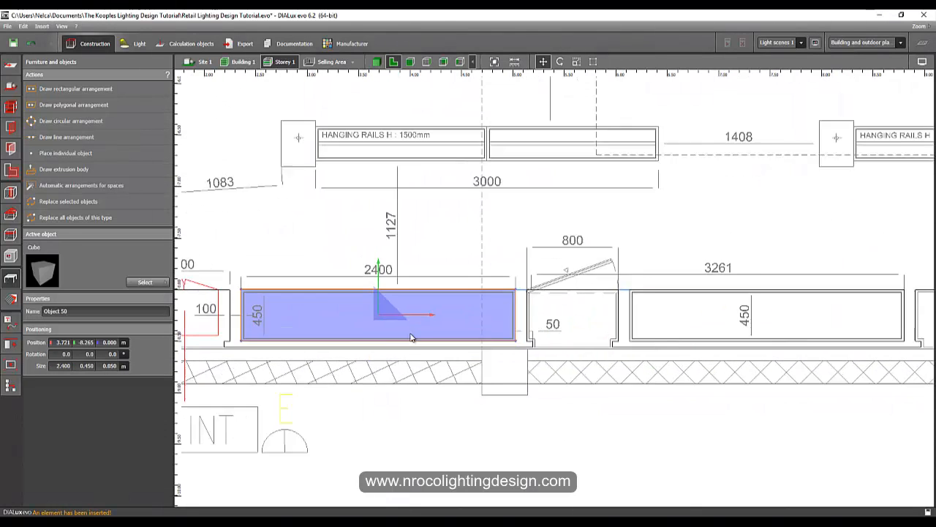
left_click(369, 224)
Step: Examine the wall elevation drawings for the dimensions of the clothes rails in the niches nearest the entrance
scroll(429, 294, "down", 6)
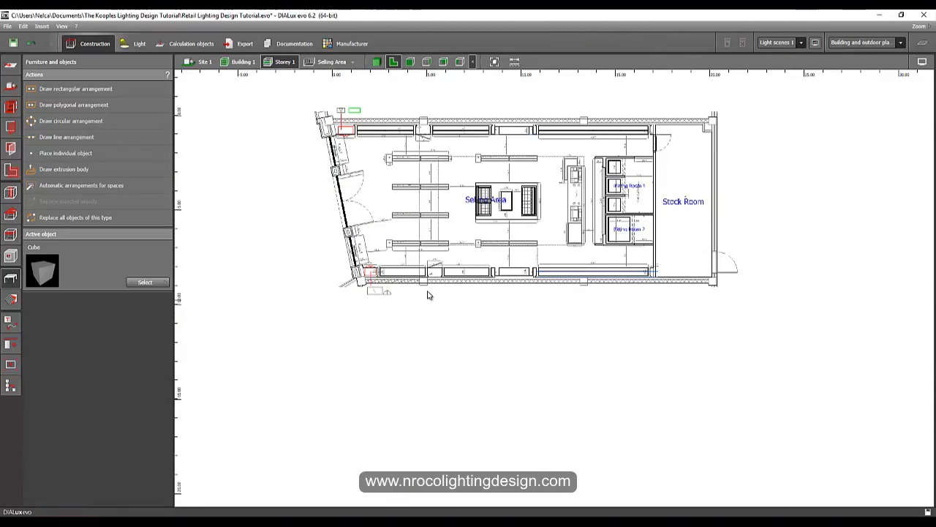
scroll(473, 233, "down", 5)
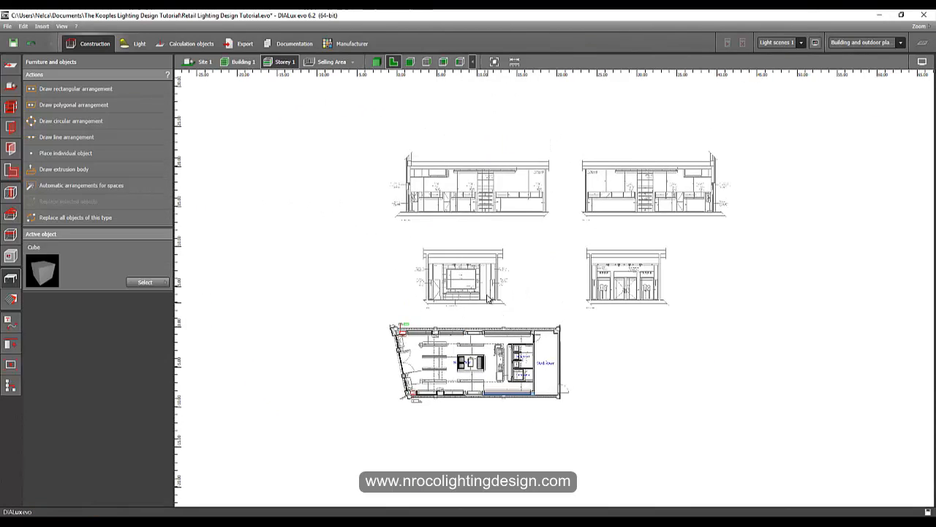
scroll(609, 233, "up", 4)
scroll(609, 232, "up", 2)
scroll(367, 207, "down", 1)
middle_click_drag(368, 207, 393, 239)
scroll(393, 239, "up", 1)
scroll(631, 240, "up", 3)
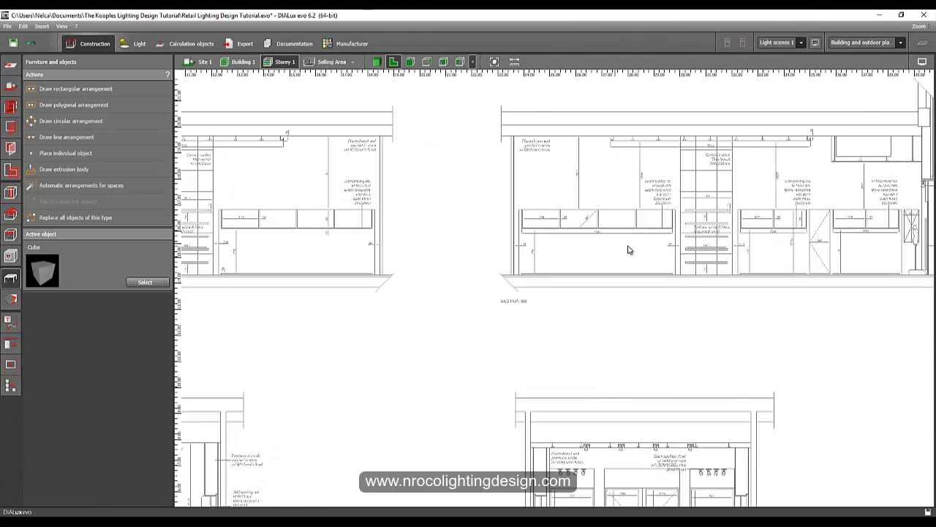
middle_click_drag(420, 256, 436, 258)
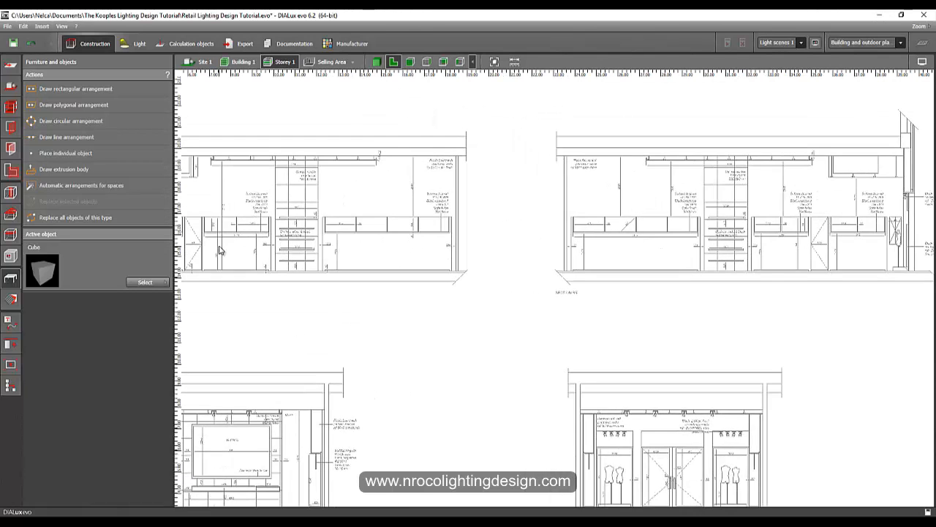
middle_click_drag(219, 249, 378, 253)
scroll(364, 233, "up", 5)
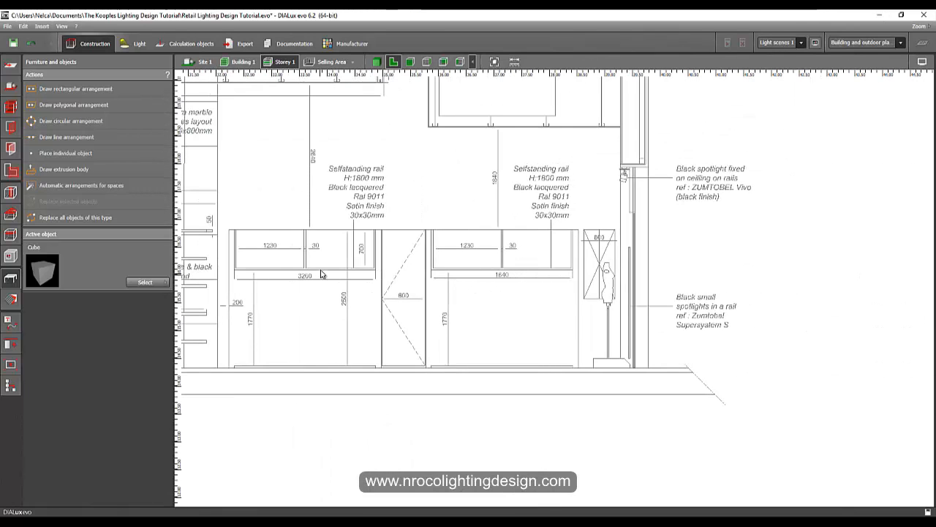
scroll(291, 288, "down", 2)
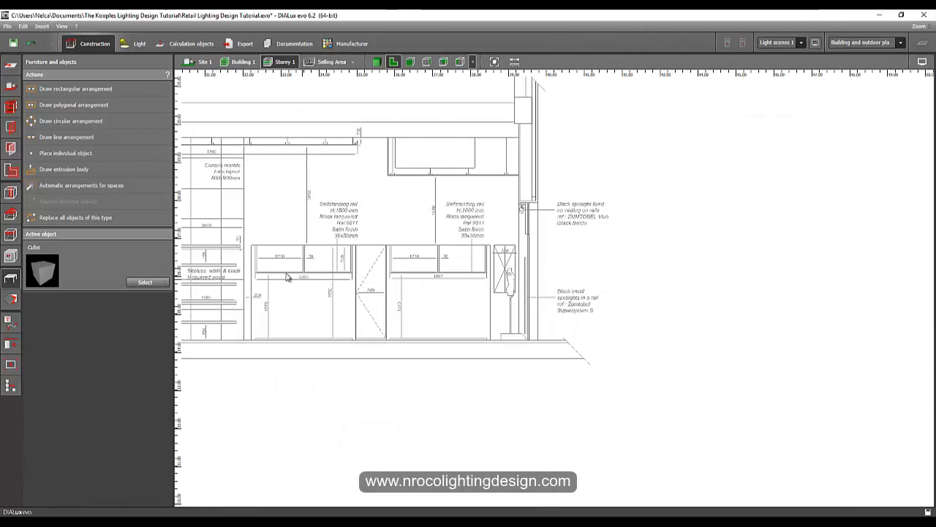
Step: Trace the two-bay clothes rail marked 3260 in the elevation as an extrusion body, 2.550 m by 0.730 m and 0.030 m thick
left_click(57, 171)
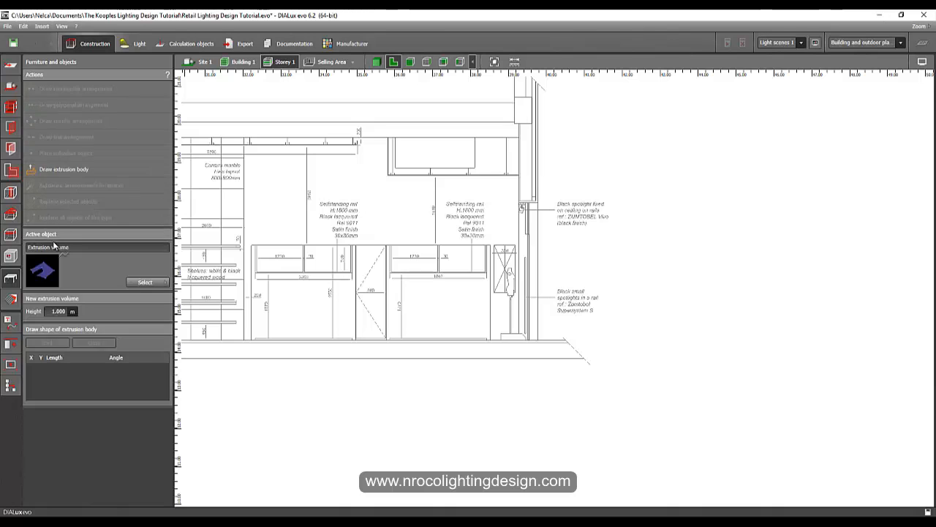
scroll(464, 209, "up", 5)
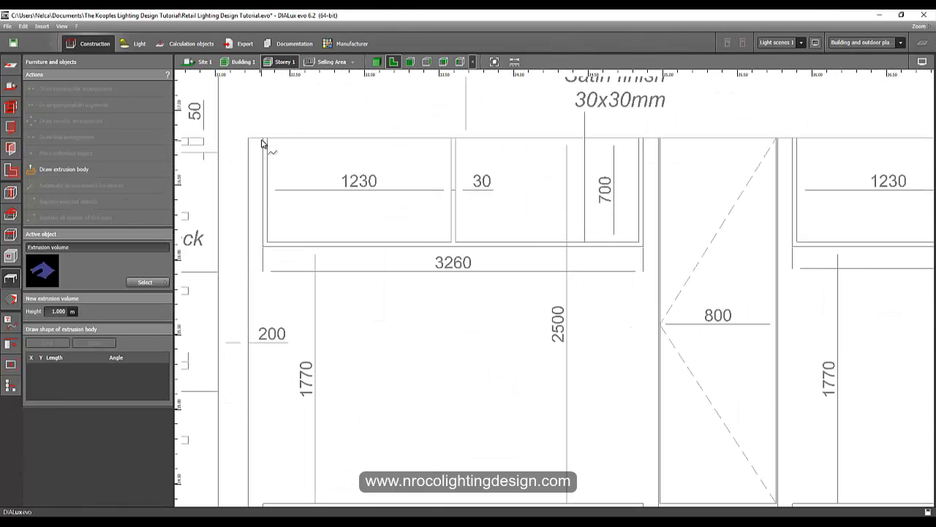
left_click(264, 139)
left_click(264, 248)
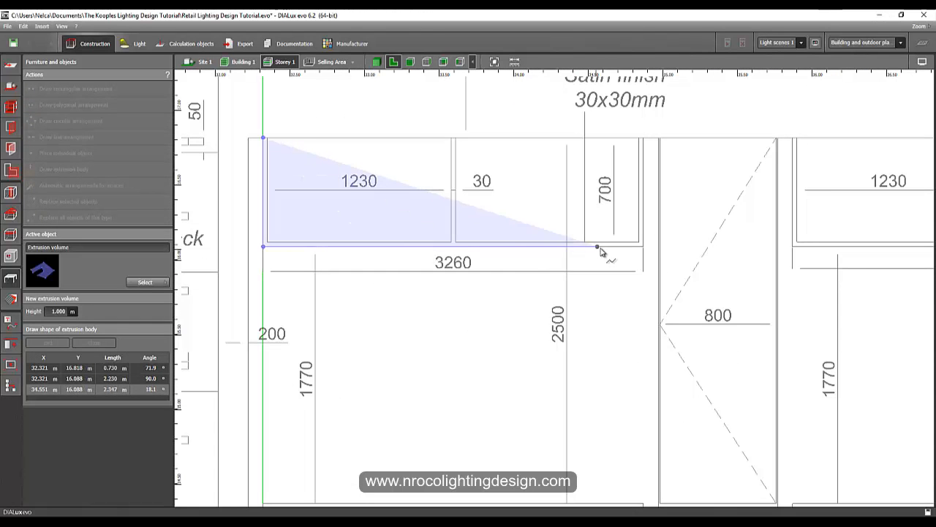
left_click(644, 247)
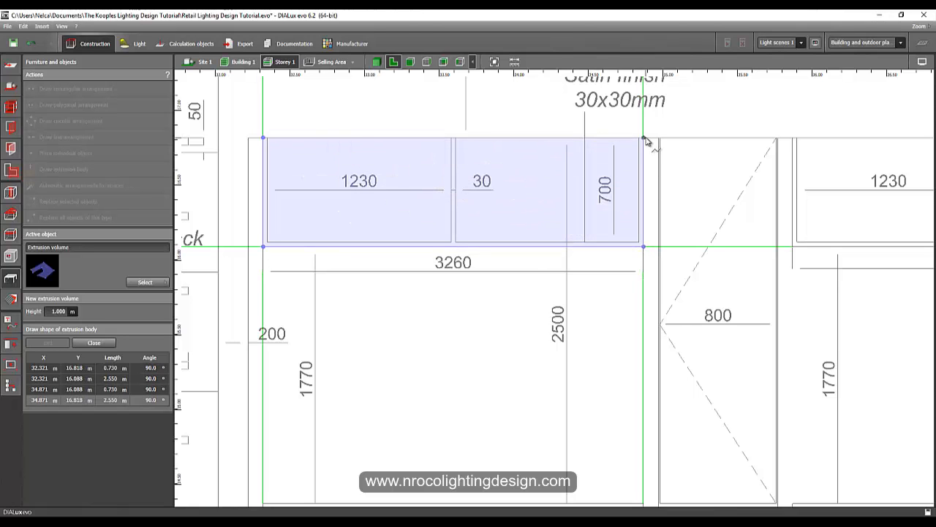
left_click(641, 138)
left_click(637, 138)
left_click(641, 244)
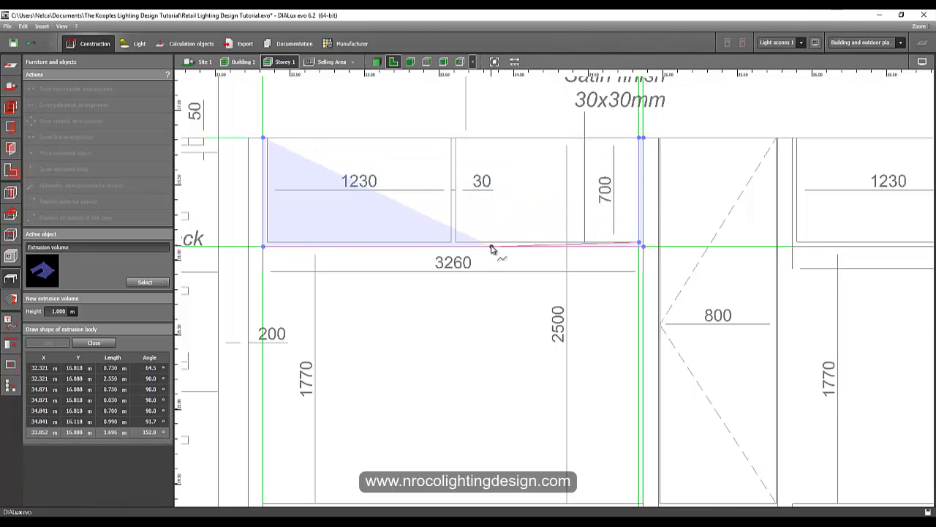
left_click(456, 242)
left_click(455, 138)
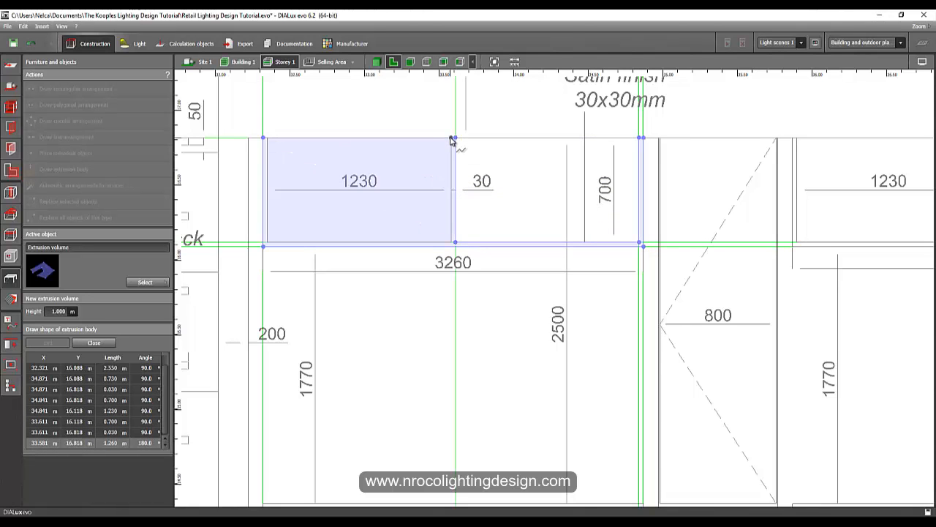
left_click(452, 138)
left_click(447, 244)
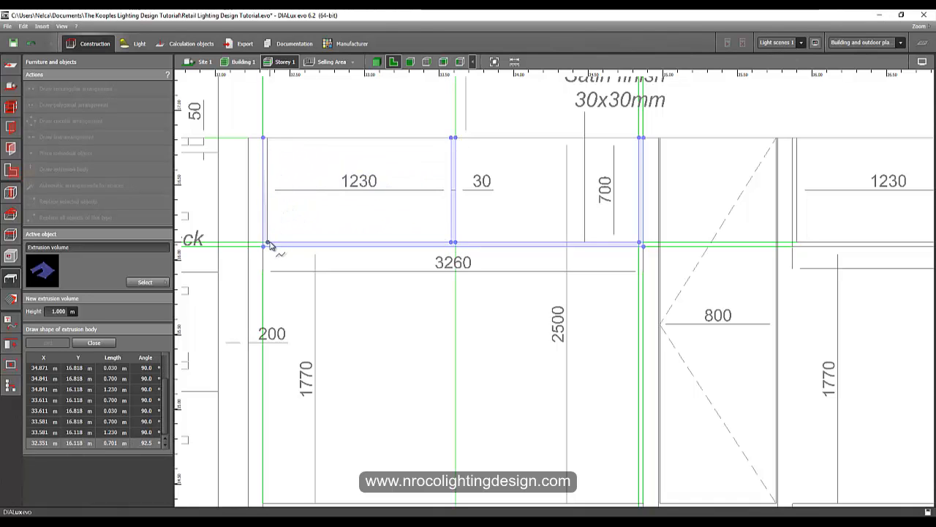
left_click(267, 243)
left_click(265, 139)
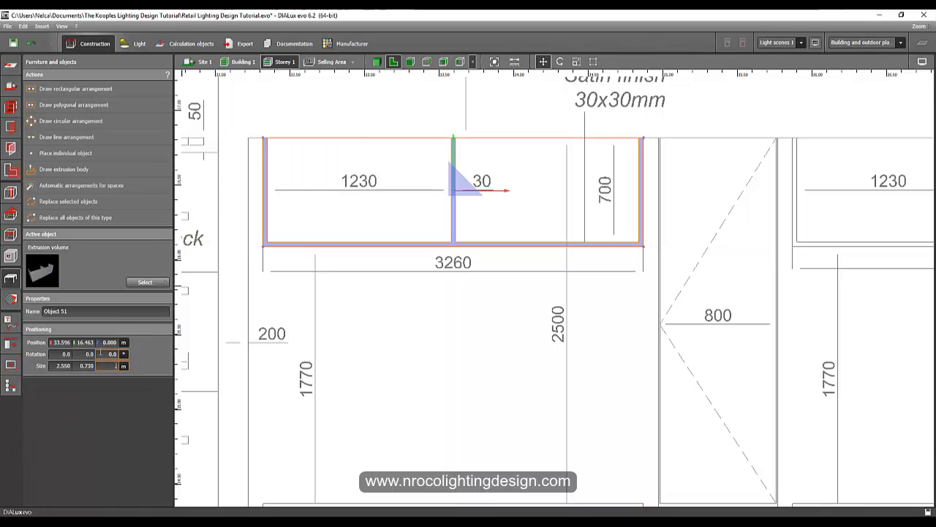
scroll(369, 367, "down", 2)
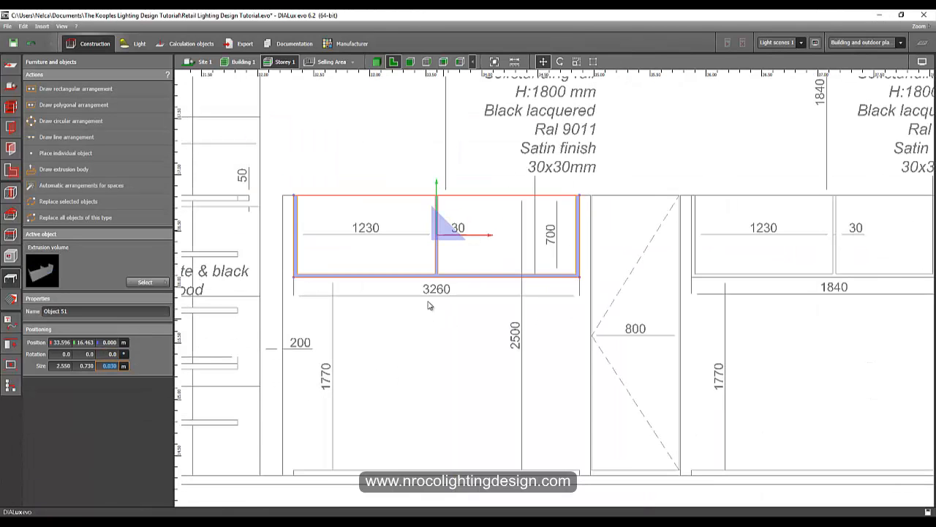
Step: Move the new rail over the adjacent rail marked 1840 in the elevation to compare their sizes
left_click(342, 286)
right_click(340, 276)
left_click(345, 281)
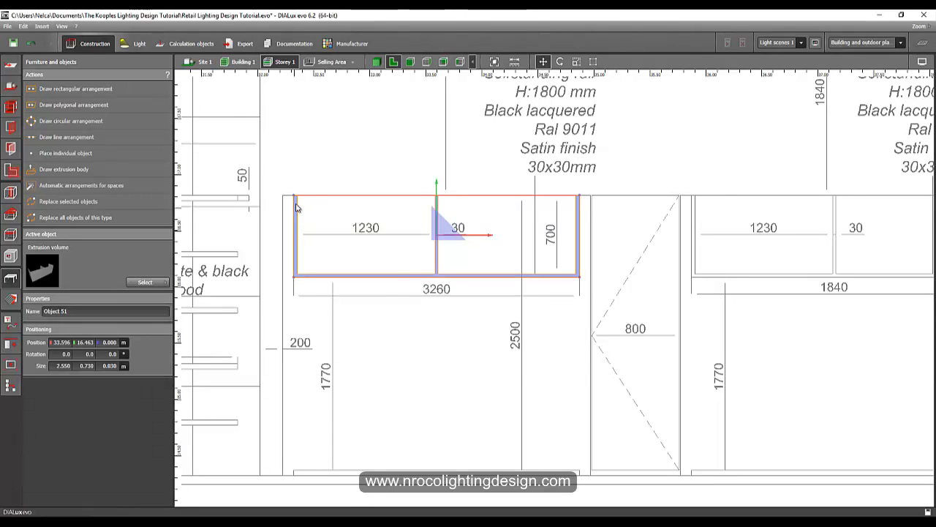
left_click_drag(295, 208, 691, 197)
middle_click_drag(761, 277, 355, 269)
scroll(392, 298, "down", 2)
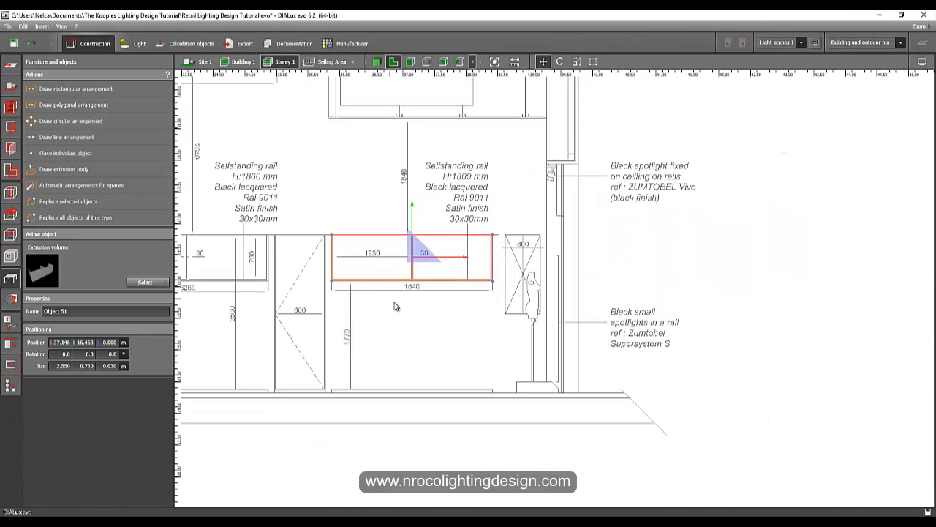
Step: Move the 2.550 m rail from the elevation drawing to the 2400 mm niche in the floor plan
scroll(394, 304, "down", 3)
mouse_move(407, 311)
middle_mouse_down()
mouse_move(480, 289)
mouse_move(598, 194)
middle_mouse_up()
left_click_drag(611, 163, 305, 427)
middle_click_drag(305, 427, 626, 129)
left_click_drag(615, 119, 324, 435)
scroll(324, 433, "down", 2)
middle_click_drag(330, 434, 622, 150)
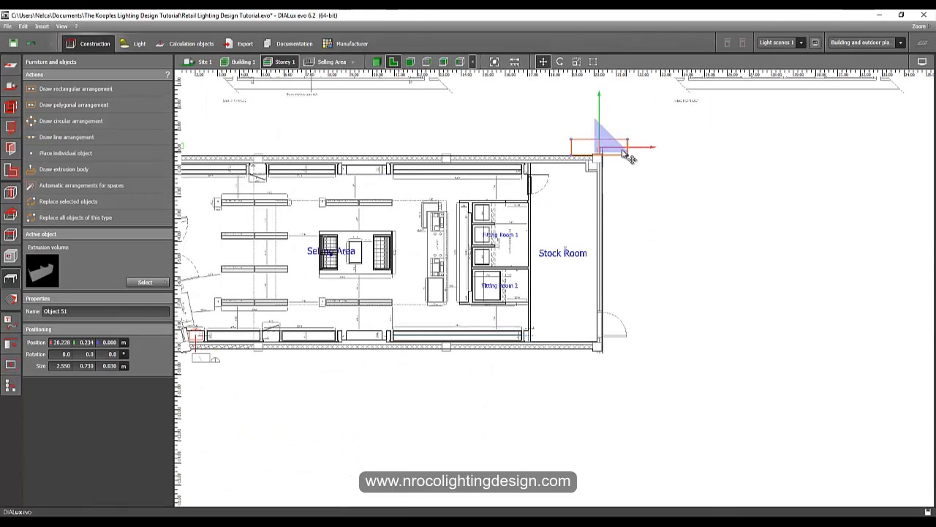
left_click_drag(621, 151, 242, 333)
scroll(242, 333, "up", 3)
middle_click_drag(242, 333, 442, 222)
Step: Try to rotate the 2.550 m rail by 90° about its Y axis in the front view
left_click(411, 62)
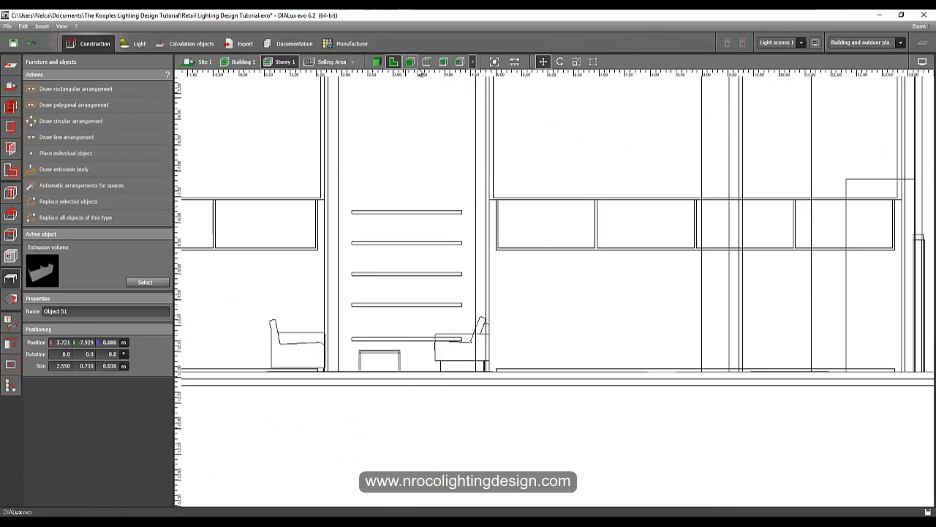
scroll(417, 287, "down", 6)
middle_click_drag(312, 357, 405, 313)
scroll(406, 312, "up", 6)
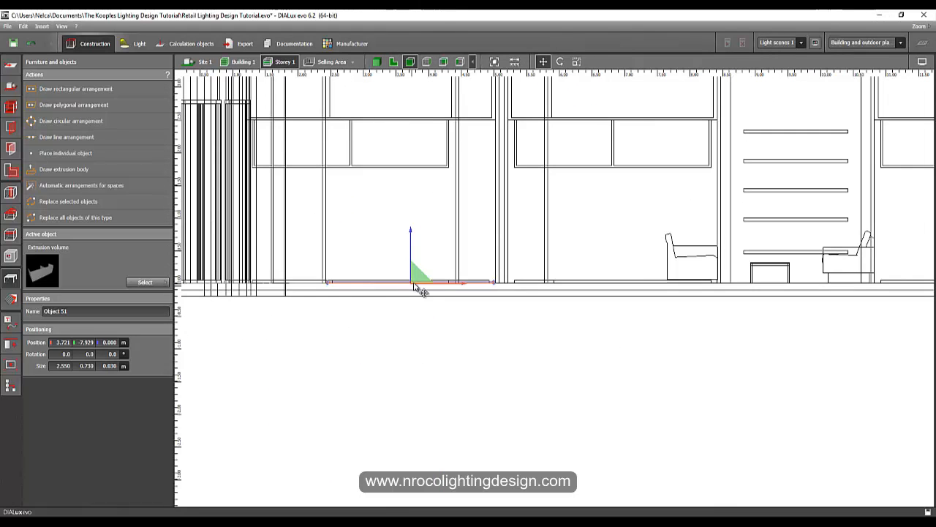
right_click(414, 287)
left_click(424, 293)
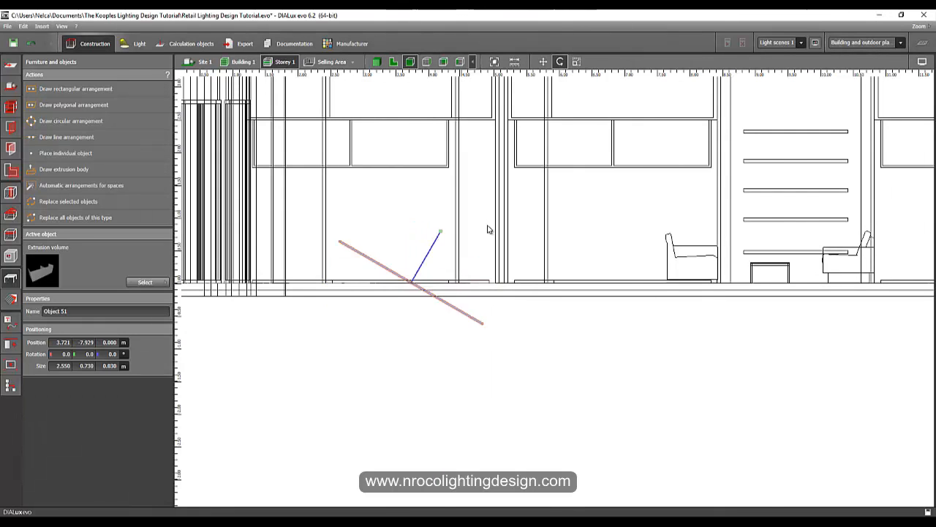
left_click(378, 63)
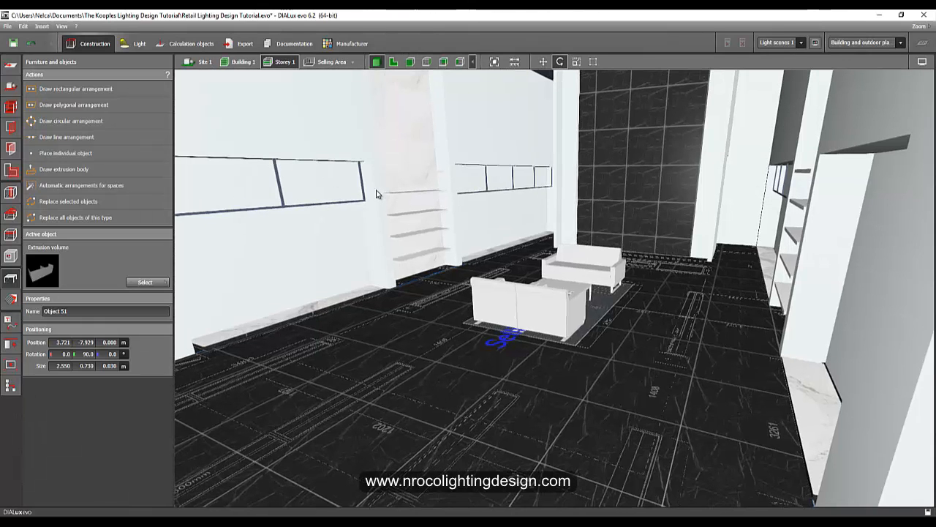
left_click_drag(401, 239, 460, 322)
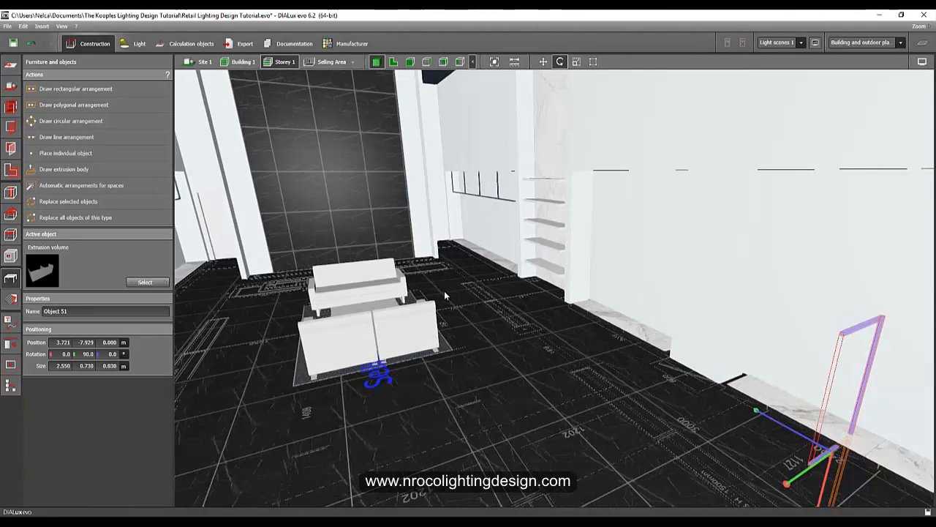
key("ctrl+z")
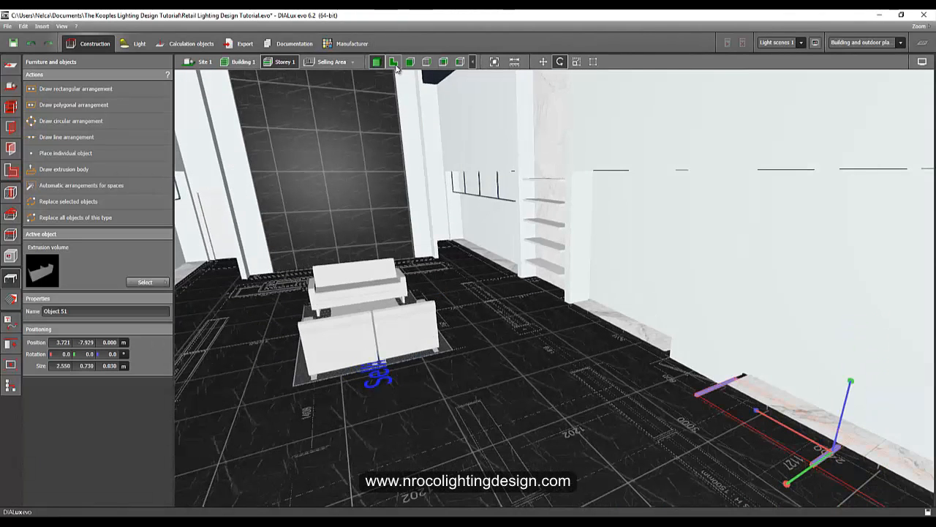
Step: Stand the rail upright by rotating it 90° about its X axis
left_click(426, 62)
scroll(433, 361, "down", 3)
middle_click_drag(388, 362, 577, 236)
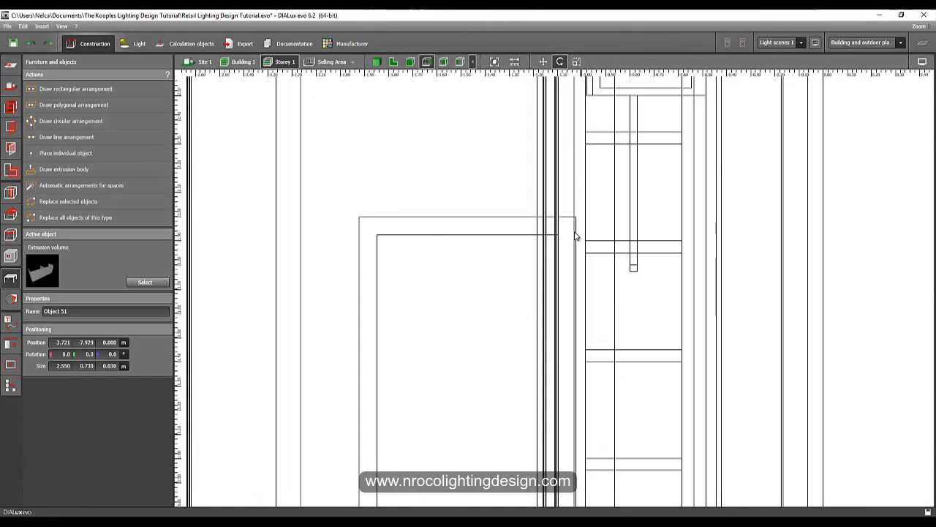
scroll(544, 287, "down", 3)
middle_click_drag(187, 397, 420, 292)
middle_click_drag(205, 330, 456, 283)
scroll(454, 280, "up", 3)
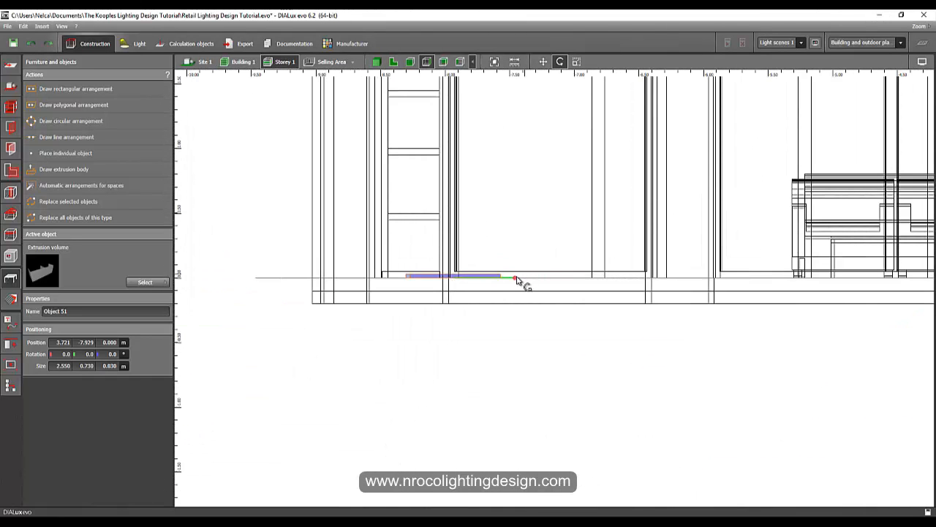
left_click_drag(516, 278, 452, 214)
left_click(376, 63)
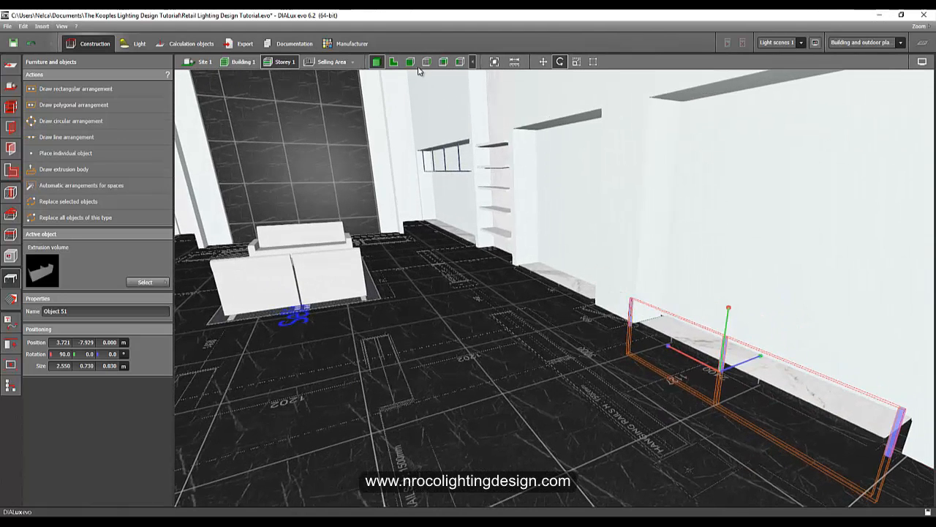
Step: Raise the upright rail to a Z position of 2.147 m, aligning its top with the upper edge of the niche
left_click(410, 61)
scroll(397, 248, "up", 2)
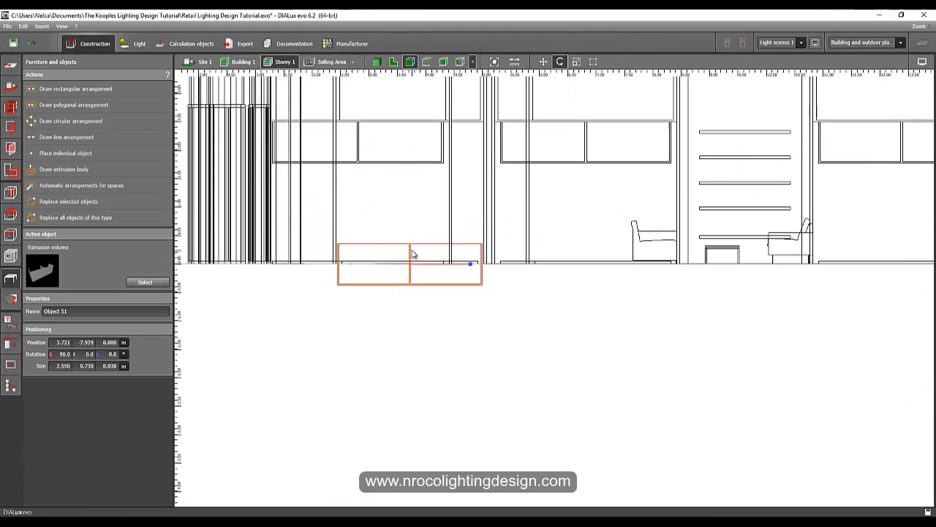
right_click(413, 254)
left_click(424, 256)
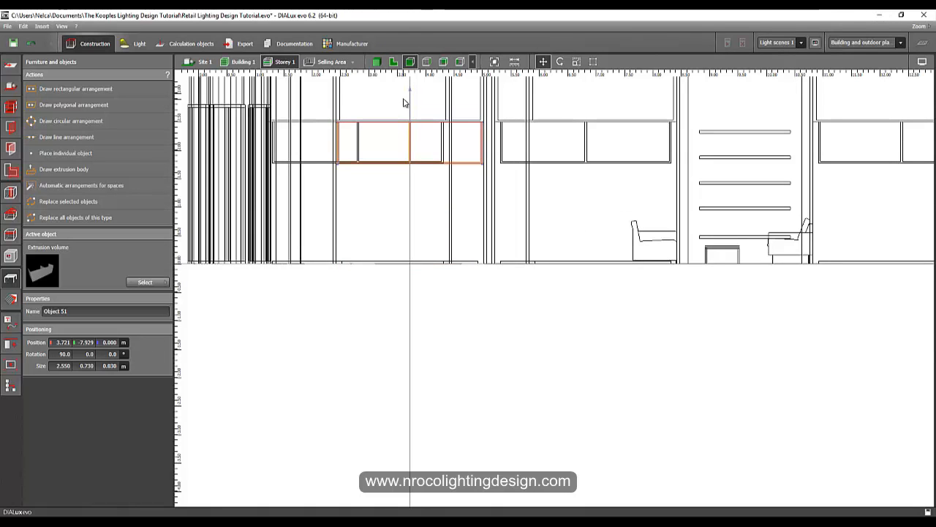
left_click_drag(403, 103, 404, 104)
scroll(357, 122, "up", 4)
scroll(301, 108, "up", 2)
left_click_drag(310, 112, 310, 112)
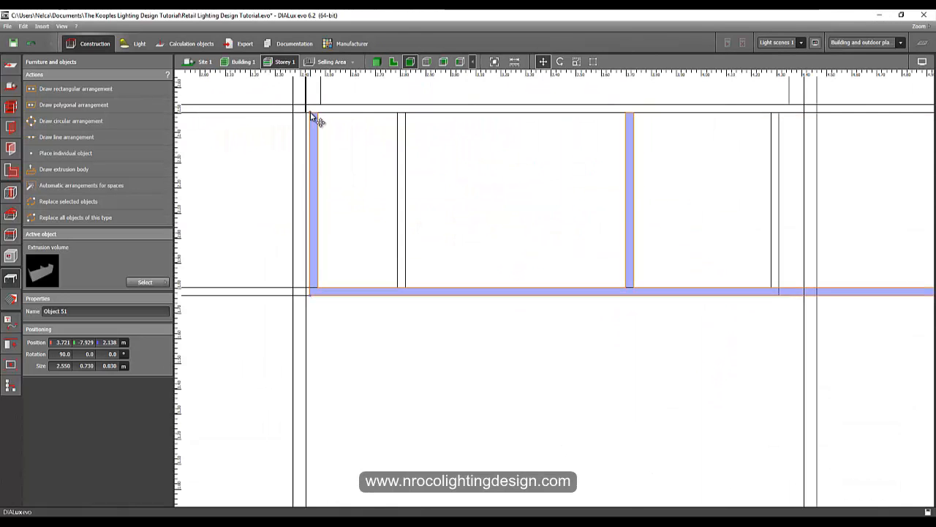
scroll(323, 158, "down", 2)
Step: Position the rail at X 3.648 m and Y -8.230 m, midway in the depth of the 2400 mm niche
left_click(392, 62)
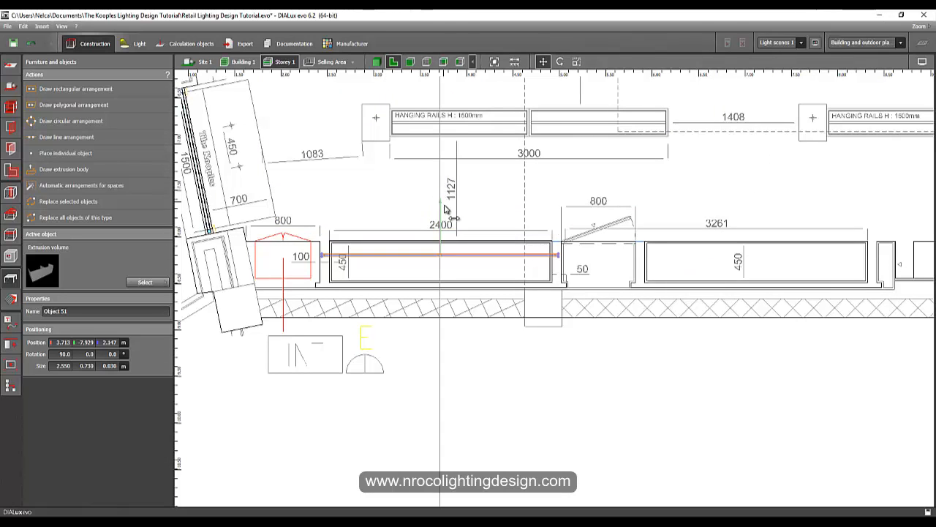
left_click(427, 62)
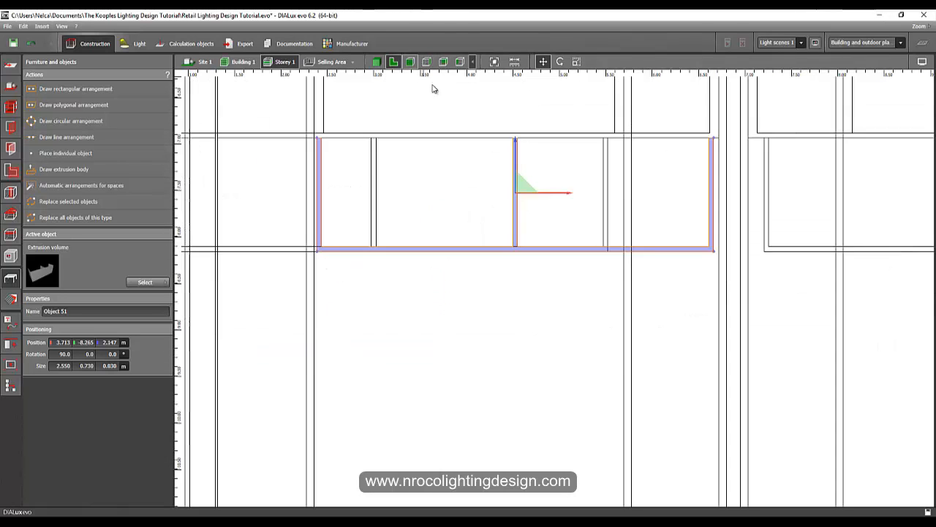
scroll(481, 219, "down", 4)
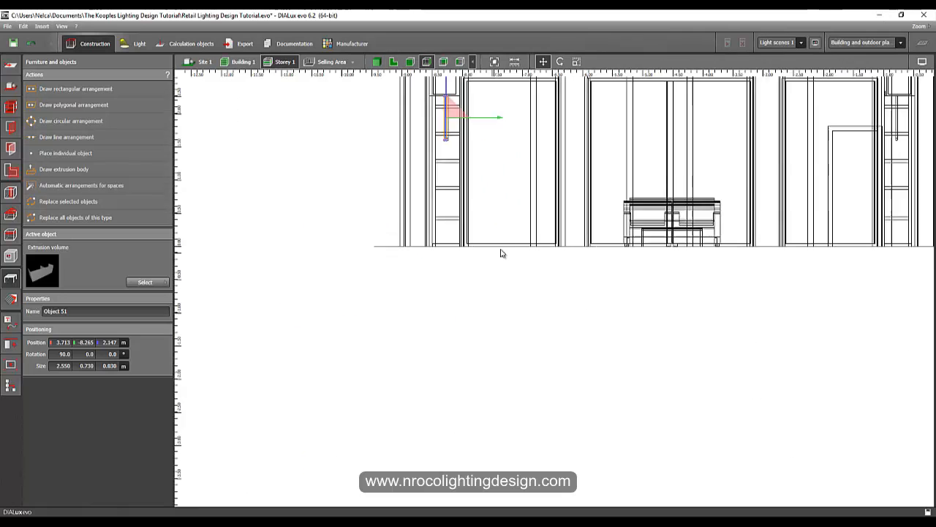
middle_click_drag(502, 188, 504, 354)
scroll(472, 289, "up", 8)
scroll(490, 216, "up", 2)
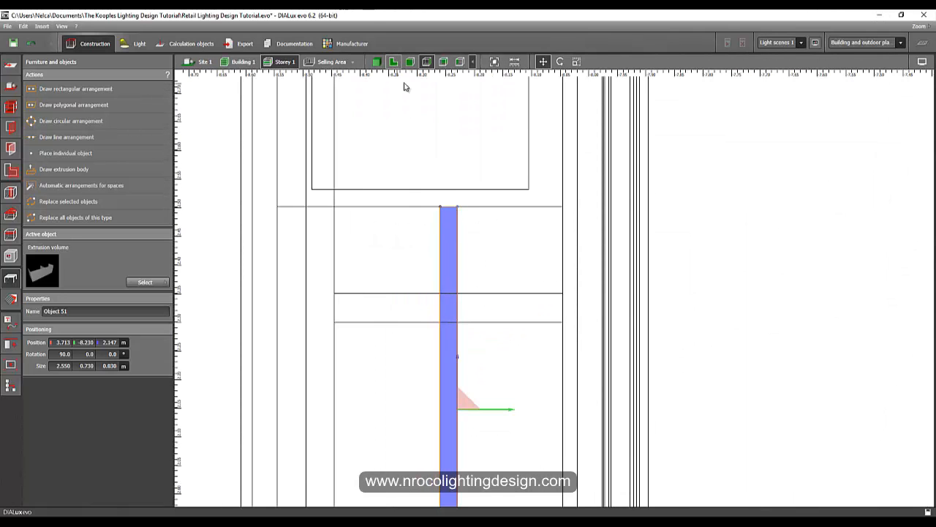
left_click(393, 63)
scroll(451, 244, "up", 5)
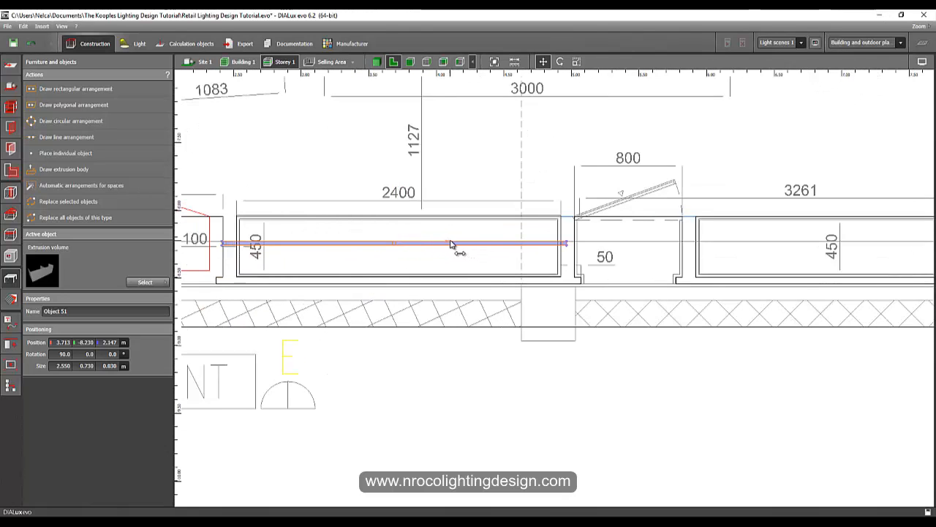
left_click_drag(445, 245, 438, 255)
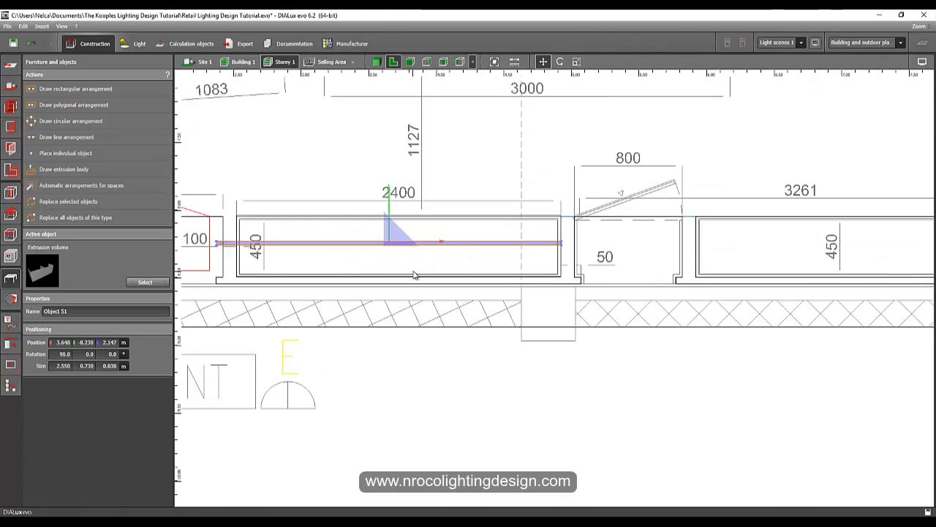
scroll(414, 276, "down", 1)
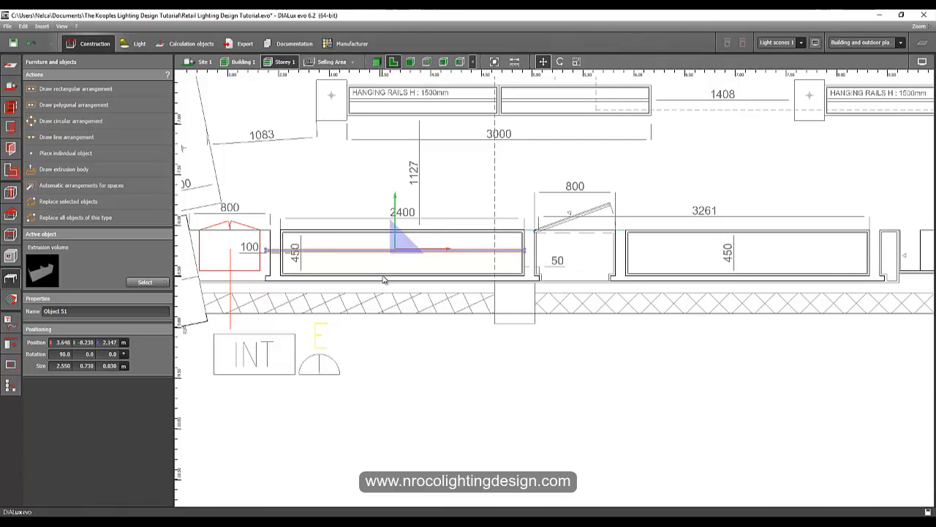
Step: Examine the wall elevations and floor plan to find which niche near the entrance the rail belongs to
scroll(399, 280, "down", 5)
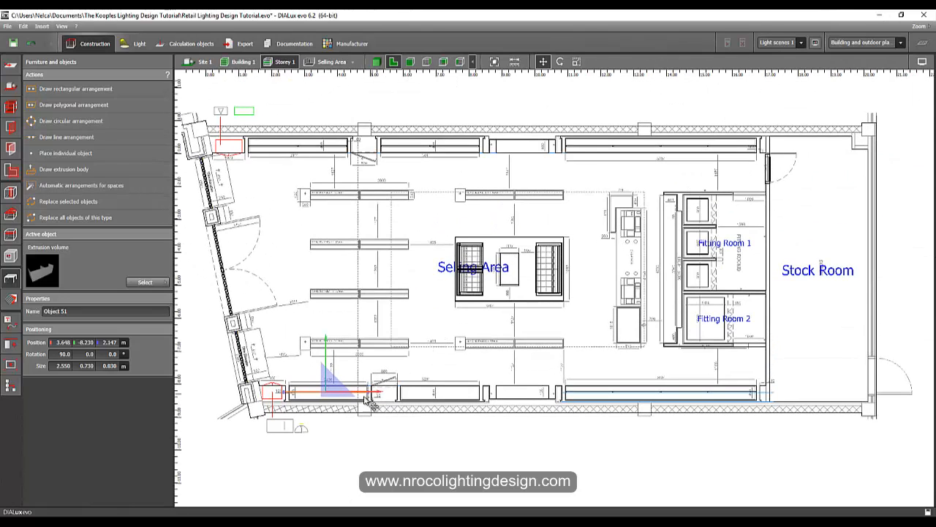
scroll(317, 434, "up", 2)
scroll(325, 424, "down", 6)
middle_click_drag(633, 174, 384, 323)
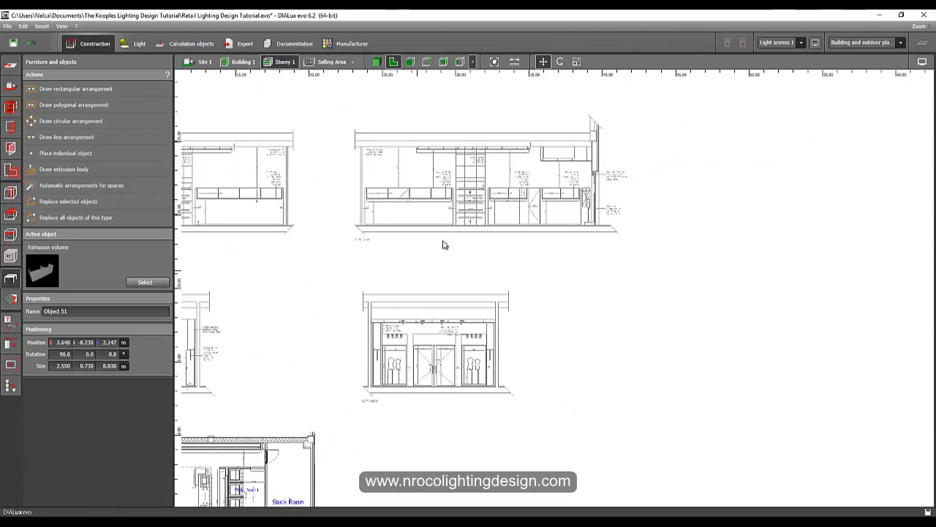
middle_click_drag(442, 245, 746, 231)
scroll(482, 226, "down", 1)
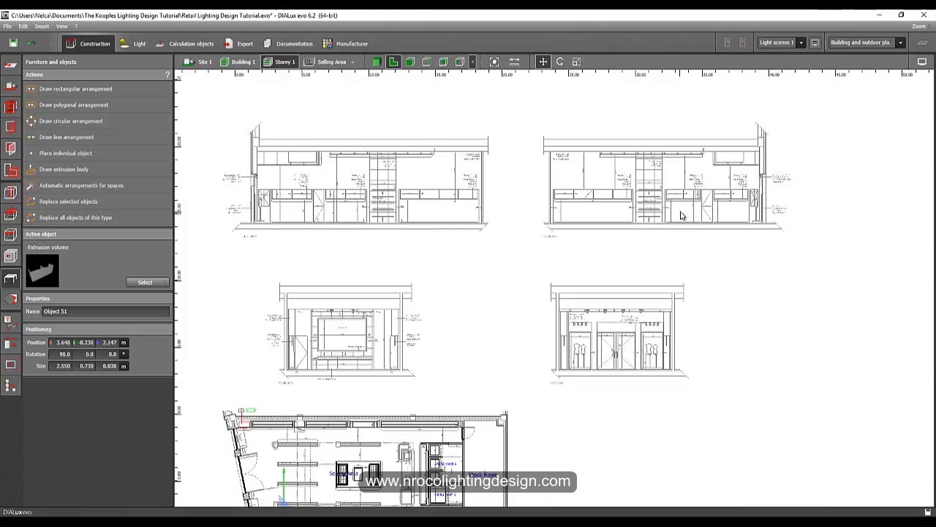
scroll(376, 232, "down", 2)
middle_click_drag(396, 337, 405, 268)
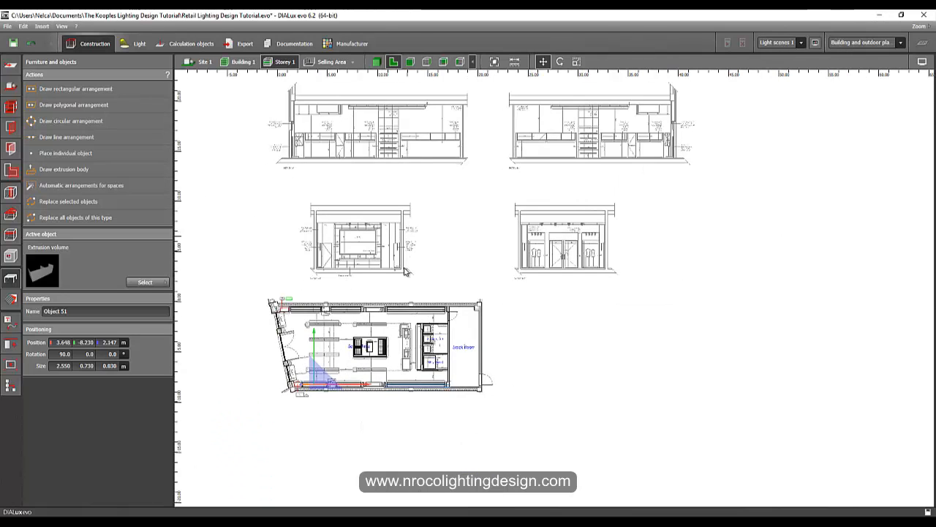
Step: Try to move the rail freely from the 2400 mm niche to the 3261 mm niche
scroll(320, 374, "up", 3)
left_click_drag(324, 403, 374, 401)
scroll(355, 412, "up", 6)
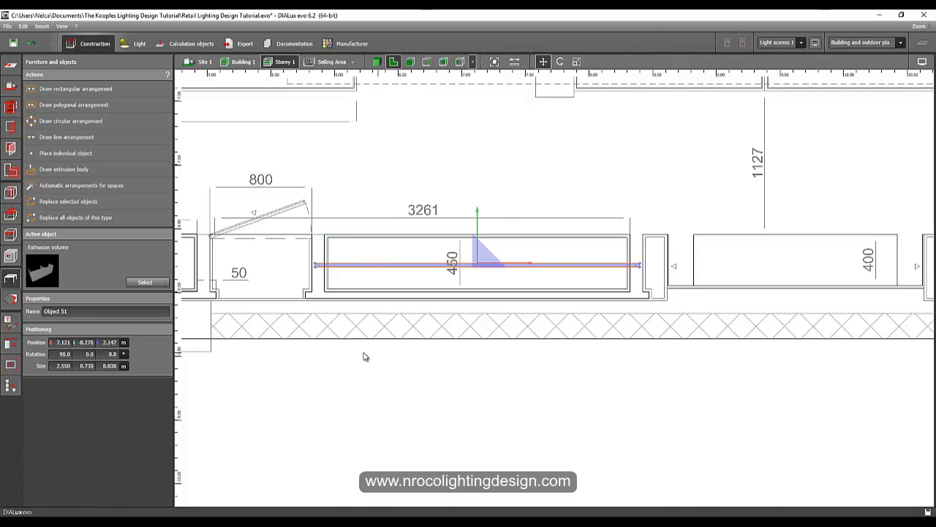
middle_click_drag(365, 356, 772, 349)
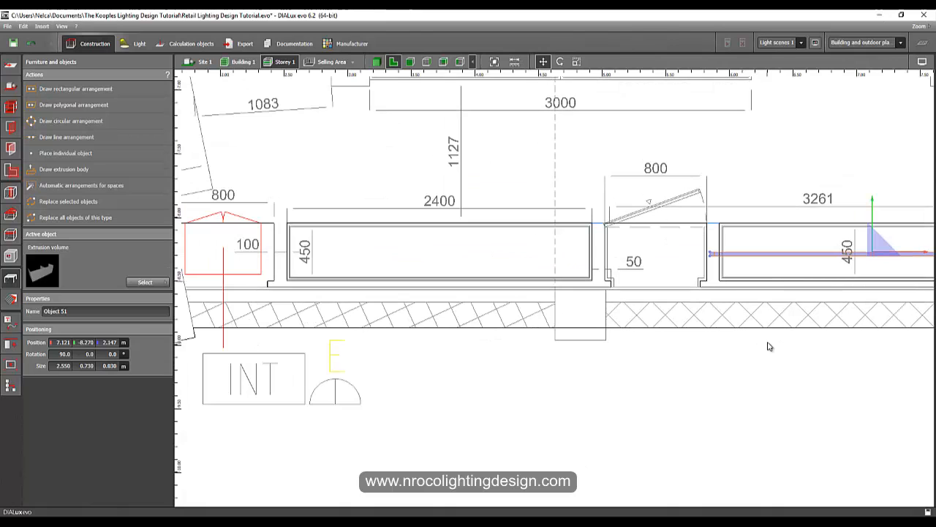
key("ctrl+z")
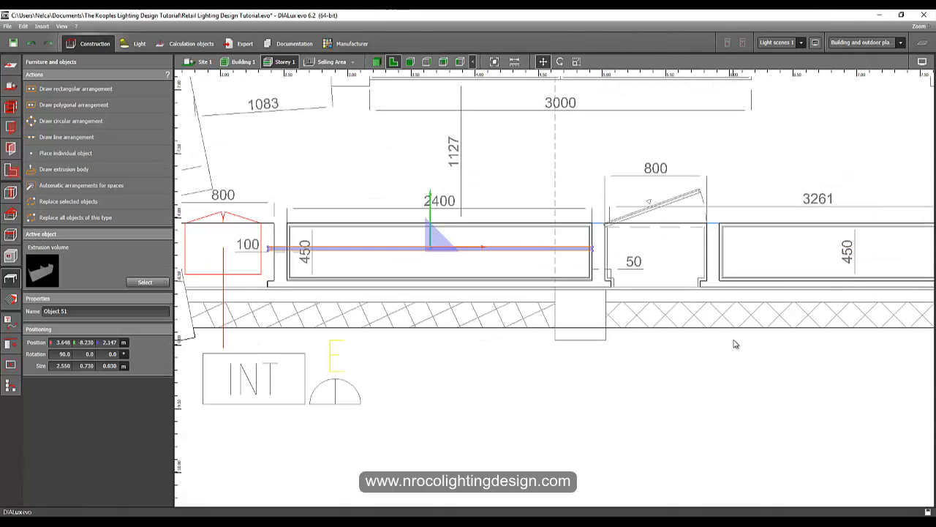
Step: Move the rail along the wall only, from the 2400 mm niche to X 7.047 m in the 3261 mm niche
scroll(493, 265, "up", 1)
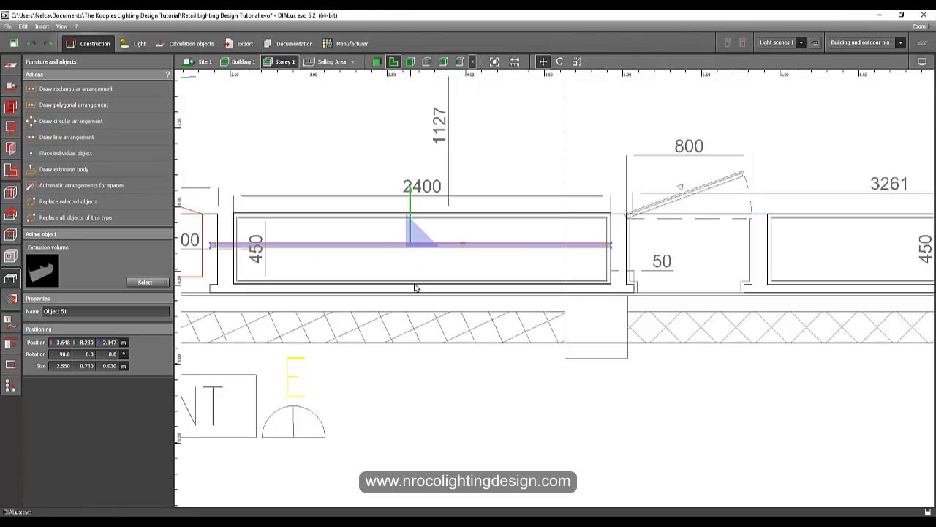
scroll(414, 287, "down", 2)
middle_click_drag(504, 276, 358, 263)
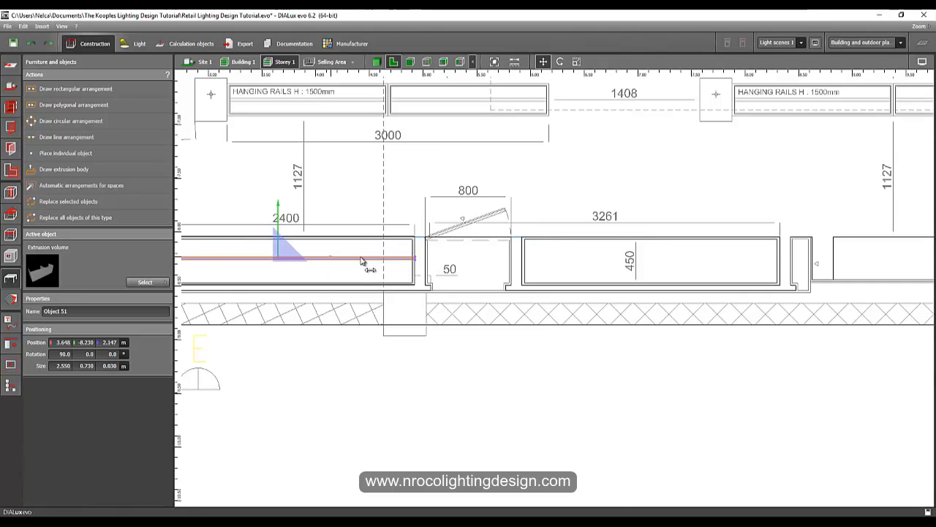
left_click_drag(360, 261, 695, 276)
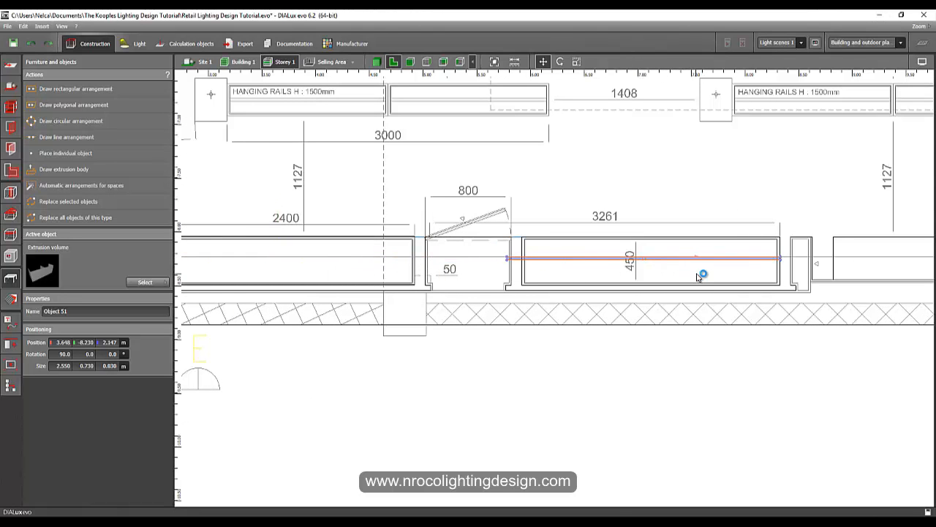
Step: Examine the wall elevation for the layout of the rails beside the shelving and the door
scroll(643, 328, "down", 3)
scroll(373, 220, "down", 4)
middle_click_drag(373, 220, 388, 370)
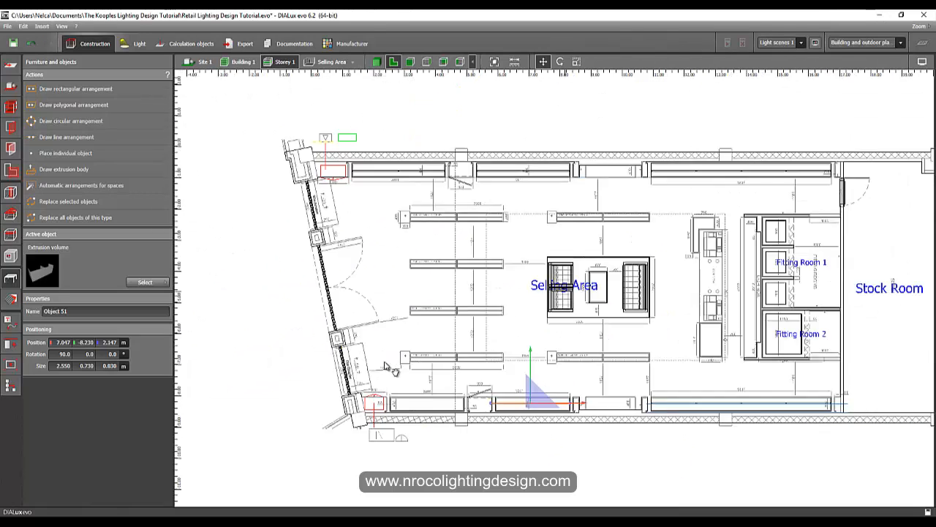
scroll(819, 95, "down", 3)
middle_click_drag(819, 95, 560, 242)
scroll(643, 236, "up", 1)
middle_click_drag(651, 234, 463, 383)
scroll(463, 385, "down", 2)
scroll(590, 251, "up", 6)
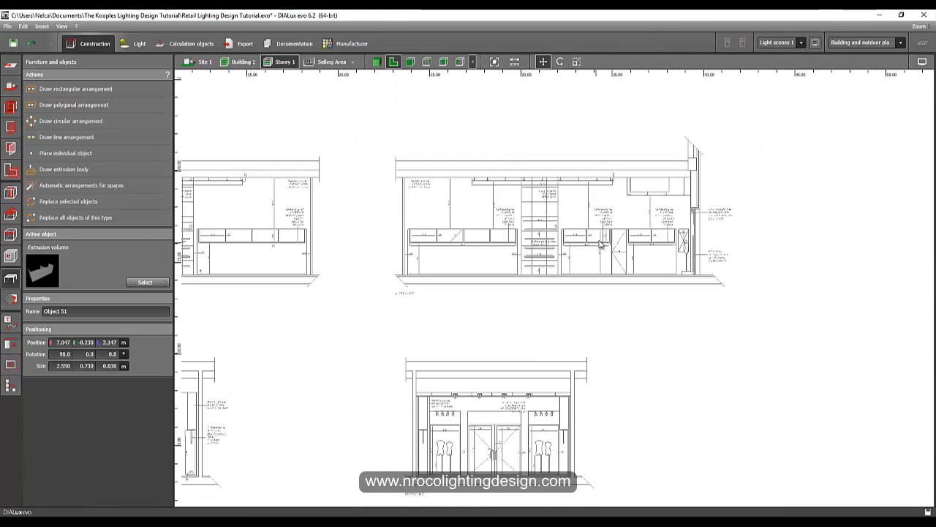
scroll(645, 252, "down", 2)
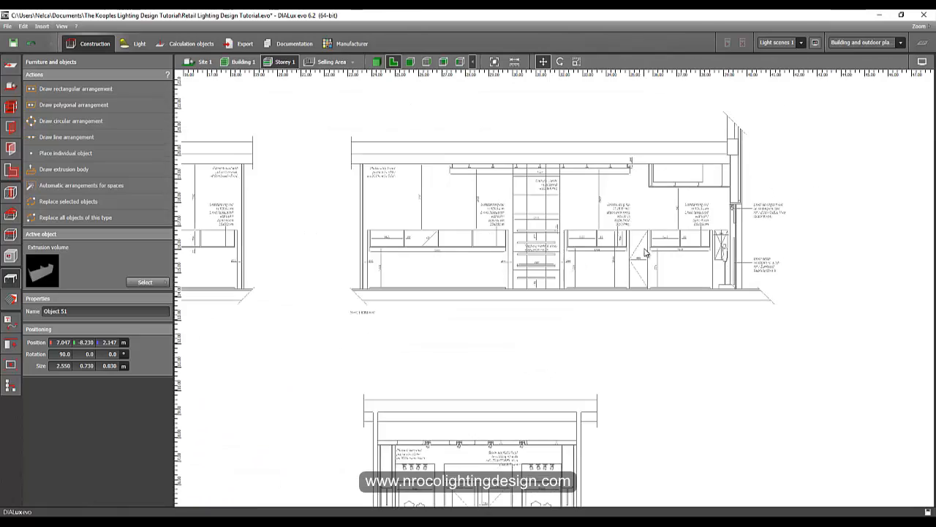
Step: Shorten the rail in the 3261 mm niche to 2.401 m by aligning its entrance-side end with the platform's edge
scroll(491, 335, "down", 2)
mouse_move(426, 372)
middle_mouse_down()
mouse_move(652, 278)
mouse_move(652, 295)
mouse_move(642, 290)
mouse_move(628, 182)
middle_mouse_up()
scroll(512, 436, "up", 6)
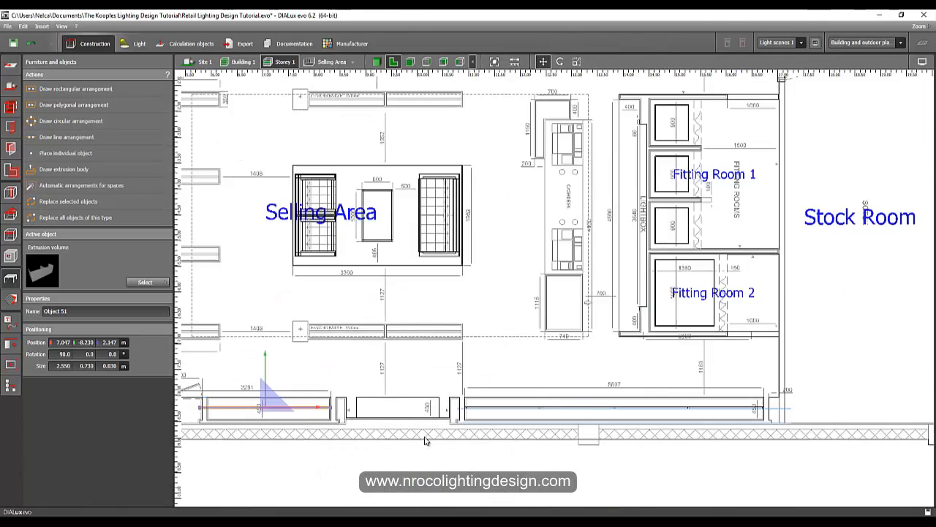
scroll(426, 441, "down", 1)
middle_click_drag(286, 407, 518, 344)
scroll(525, 347, "up", 4)
middle_click_drag(479, 391, 442, 324)
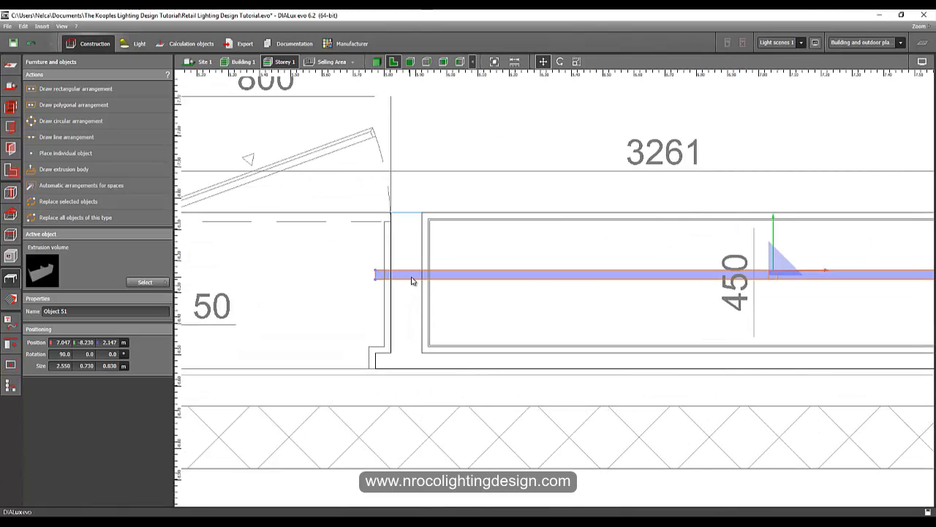
right_click(412, 279)
left_click(428, 303)
scroll(373, 267, "up", 2)
left_click_drag(377, 285, 451, 286)
scroll(444, 330, "down", 2)
scroll(488, 372, "down", 1)
scroll(665, 321, "up", 1)
middle_click_drag(666, 321, 629, 319)
scroll(485, 309, "down", 2)
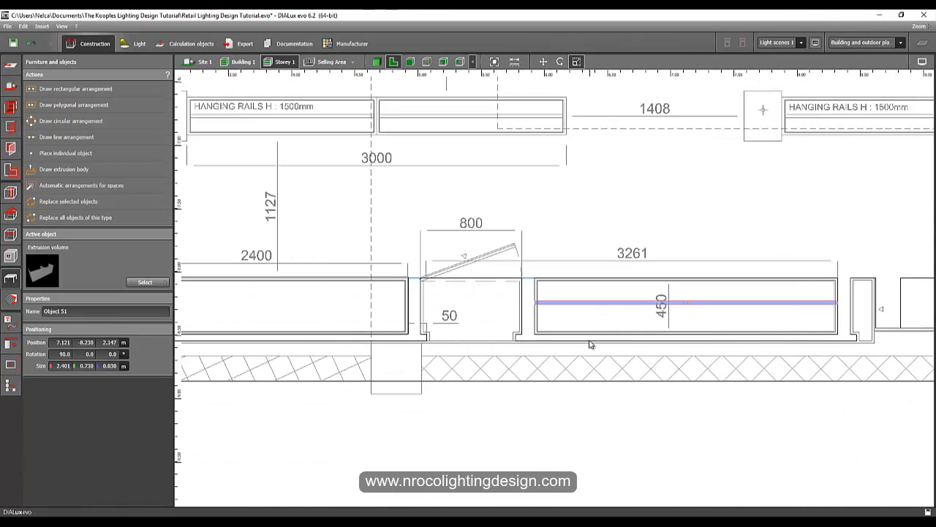
Step: Copy the 2.401 m rail from the 3261 mm niche and place the copy over the platform in the 2400 mm niche
left_click(613, 212)
left_click(595, 303)
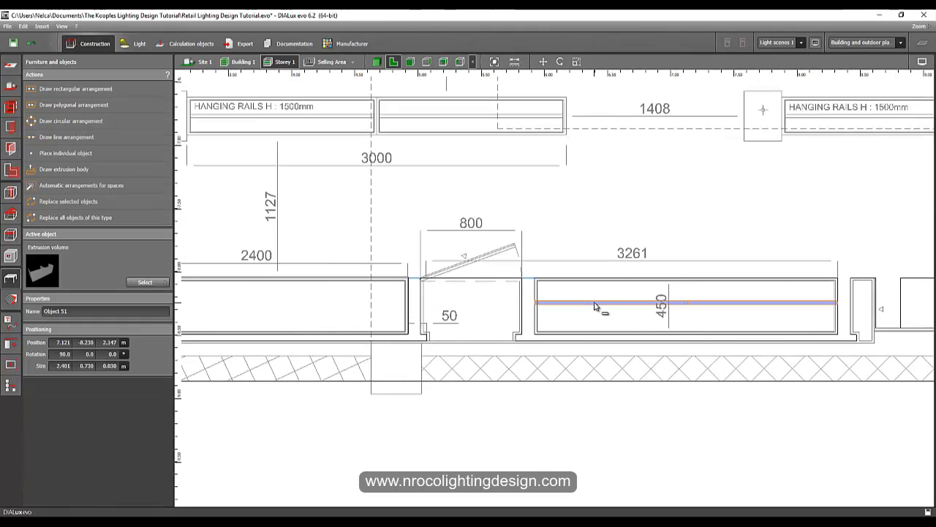
key("ctrl+c")
key("ctrl+v")
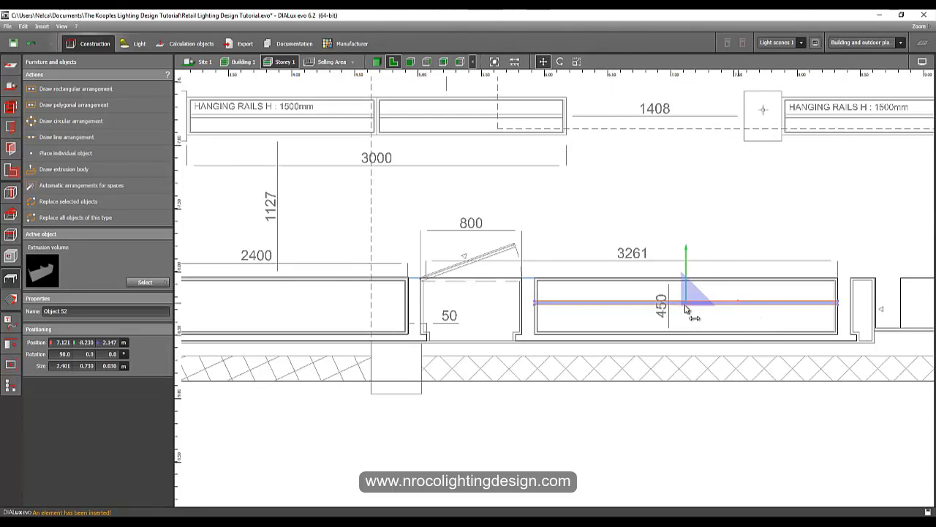
left_click_drag(686, 305, 313, 329)
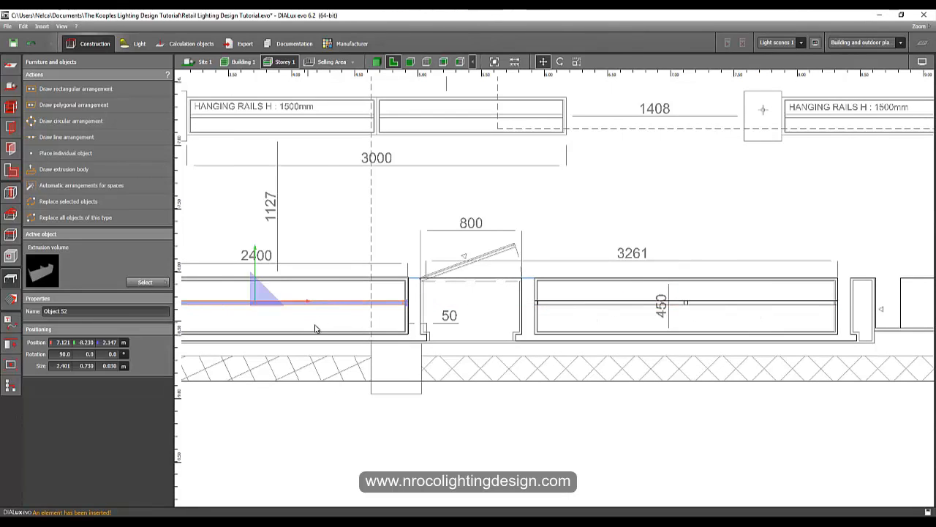
scroll(381, 322, "up", 4)
left_click_drag(635, 260, 634, 258)
Step: Pick the 9011 (Graphite black) material from the finished clothes rail beyond the wall shelving in the 3D view
left_click(378, 62)
left_click(459, 291)
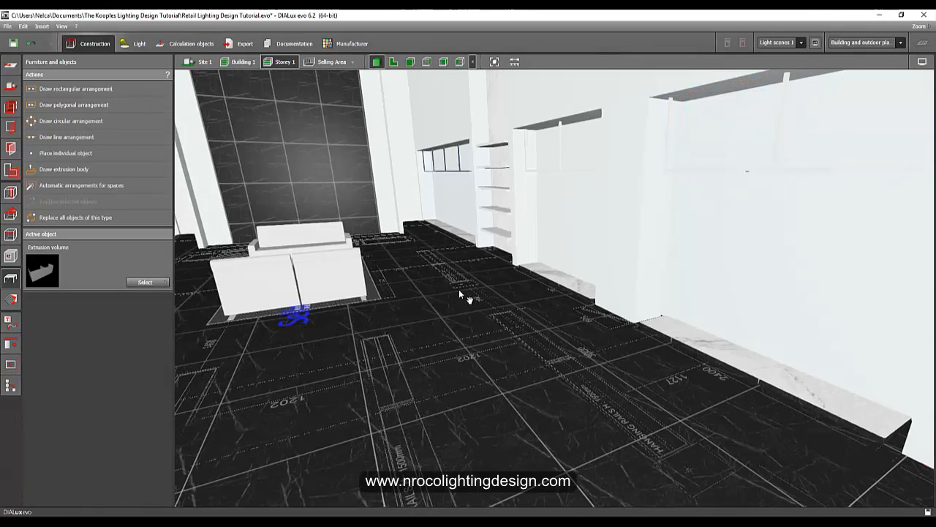
middle_click_drag(459, 291, 449, 295)
scroll(452, 294, "down", 1)
left_click(12, 298)
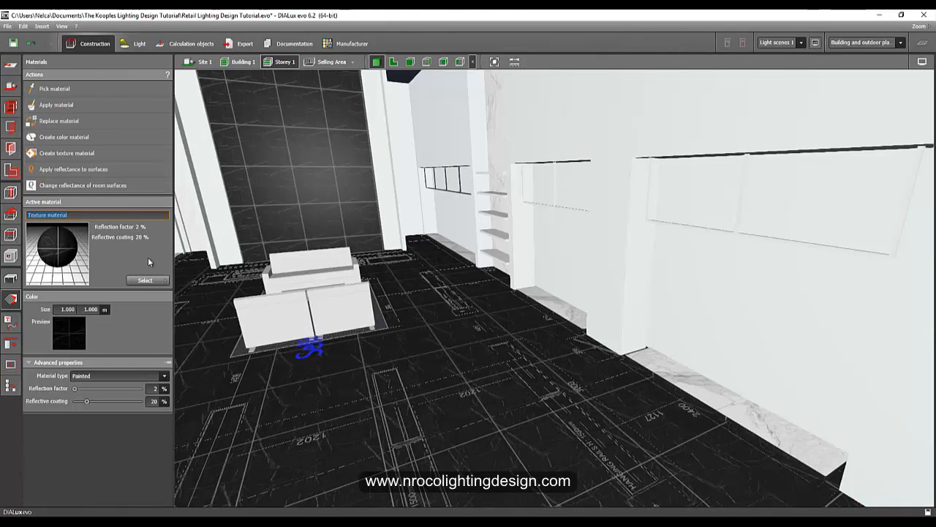
left_click(70, 93)
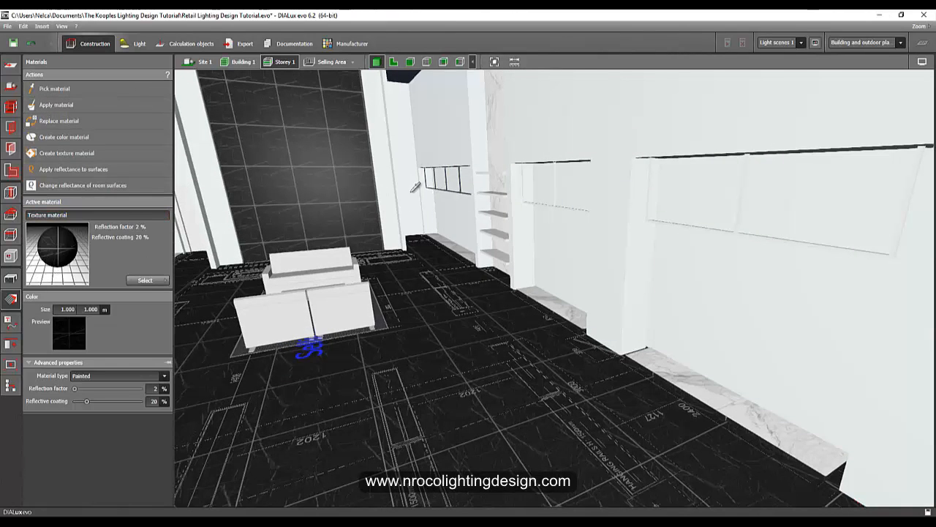
scroll(412, 191, "down", 3)
scroll(424, 114, "up", 3)
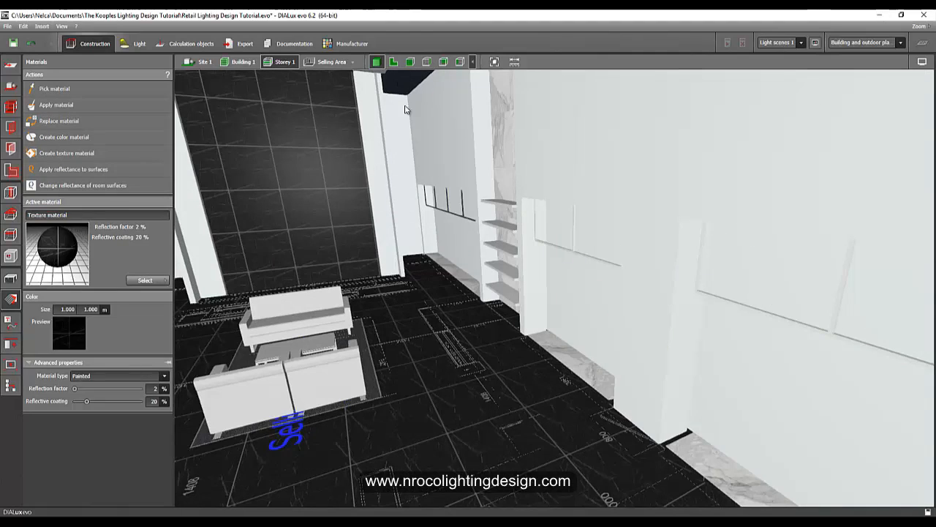
left_click(477, 228)
middle_click_drag(430, 169, 417, 163)
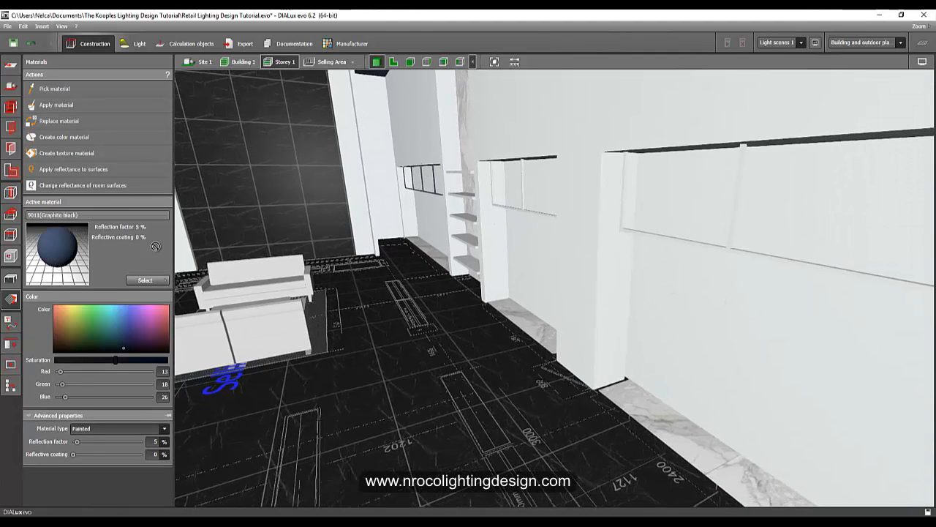
Step: Apply the 9011 (Graphite black) material to the rails in the 3261 mm and 2400 mm niches and check them in 3D
left_click(514, 213)
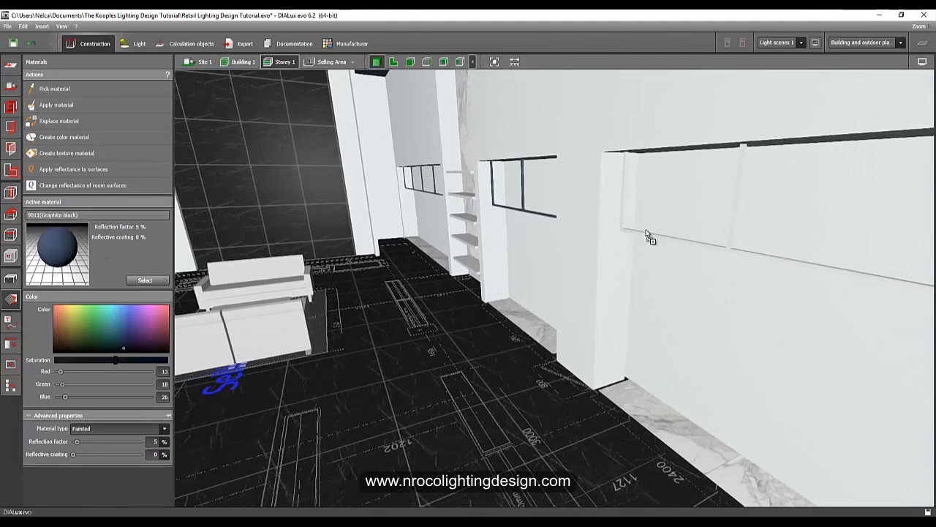
left_click_drag(646, 233, 637, 241)
right_click_drag(439, 308, 456, 307)
scroll(456, 311, "down", 3)
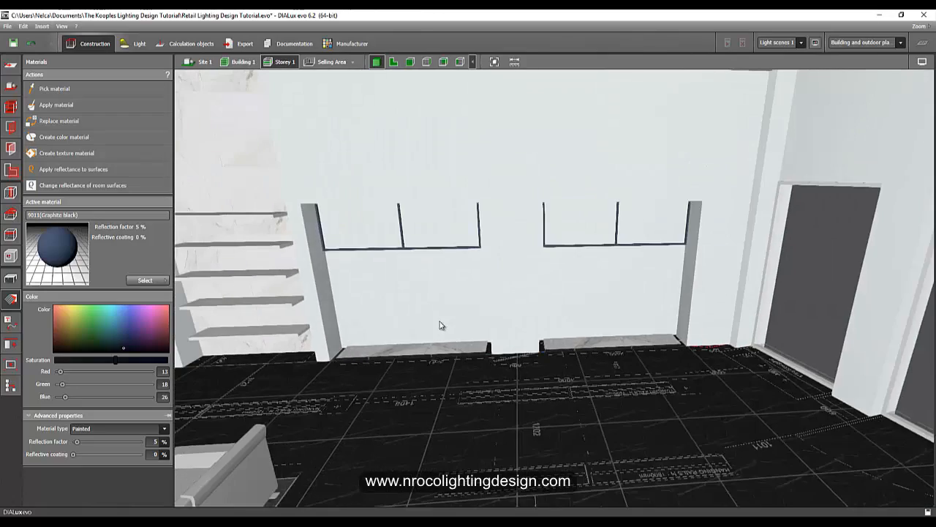
right_click_drag(401, 322, 384, 318)
scroll(344, 298, "up", 2)
right_click_drag(574, 282, 408, 308)
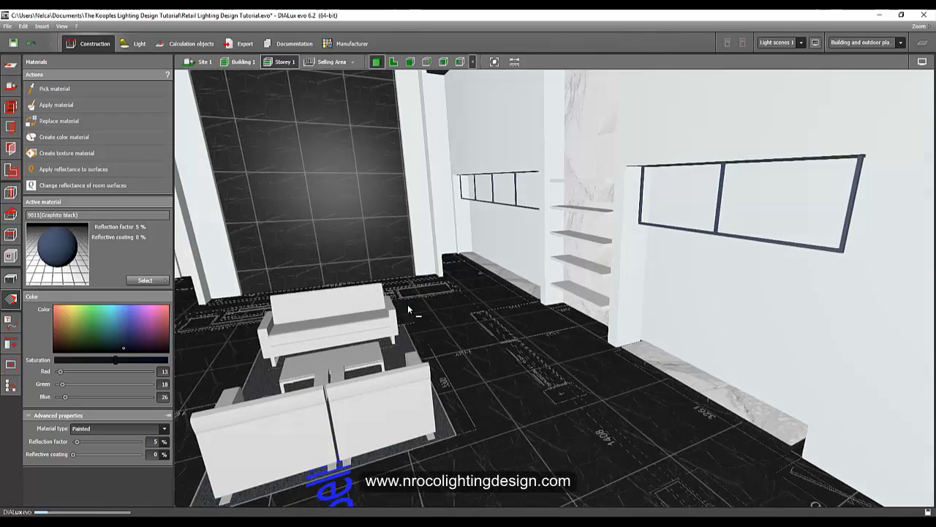
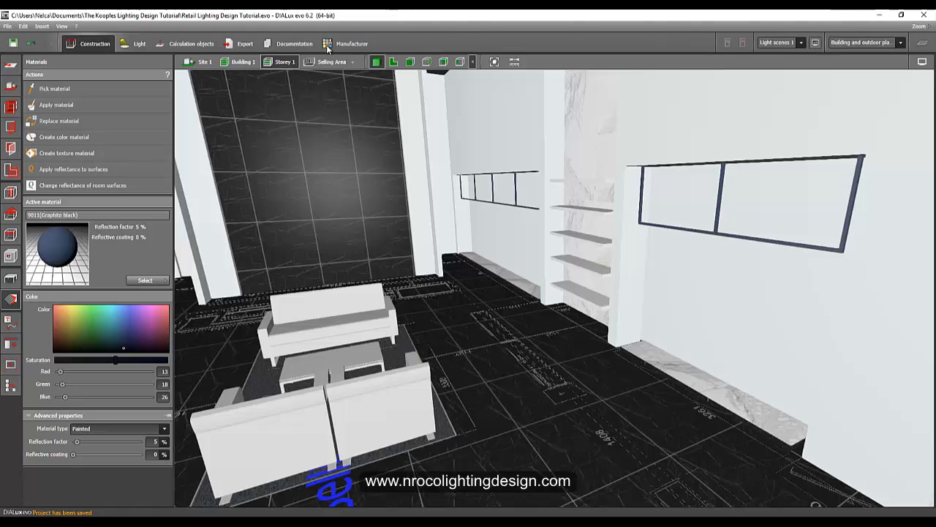
Step: Examine the Selling Area floor plan for the layout and spacing of the freestanding hanging rails
left_click(393, 61)
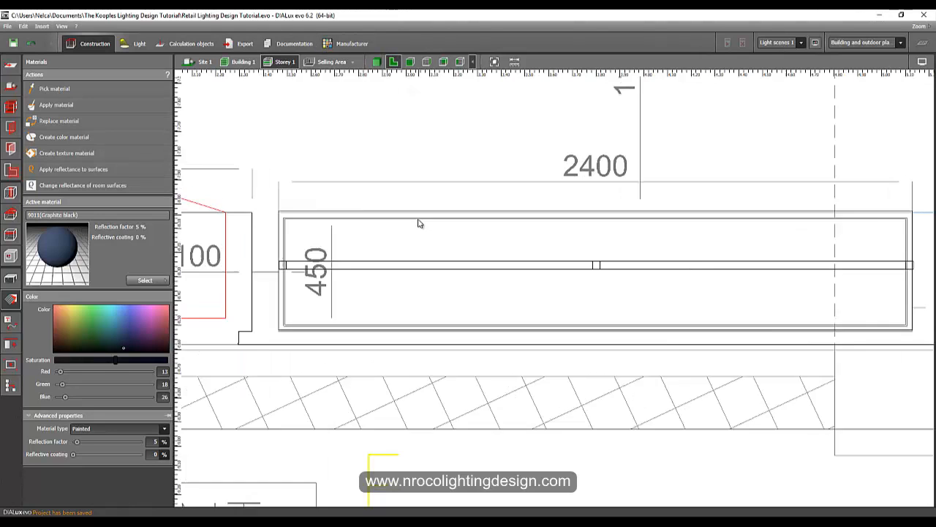
scroll(418, 224, "down", 5)
scroll(475, 220, "up", 2)
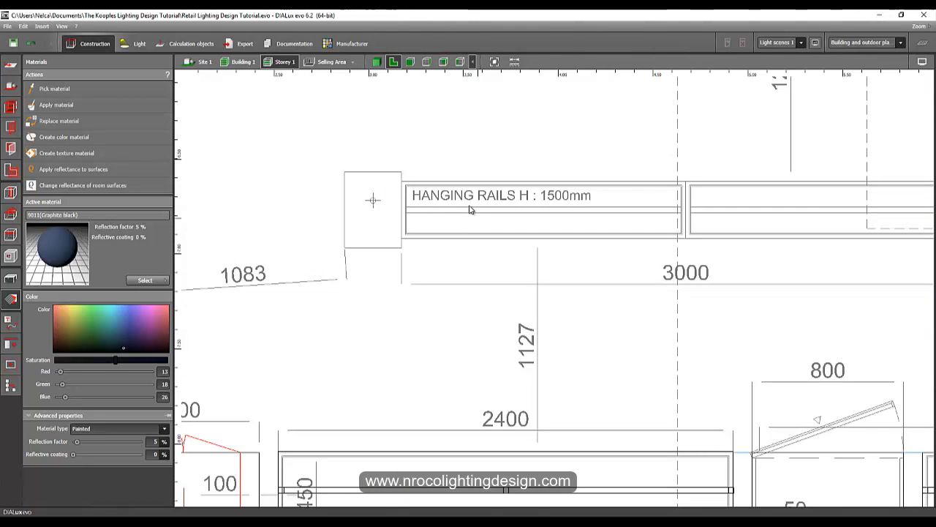
middle_click_drag(521, 207, 350, 237)
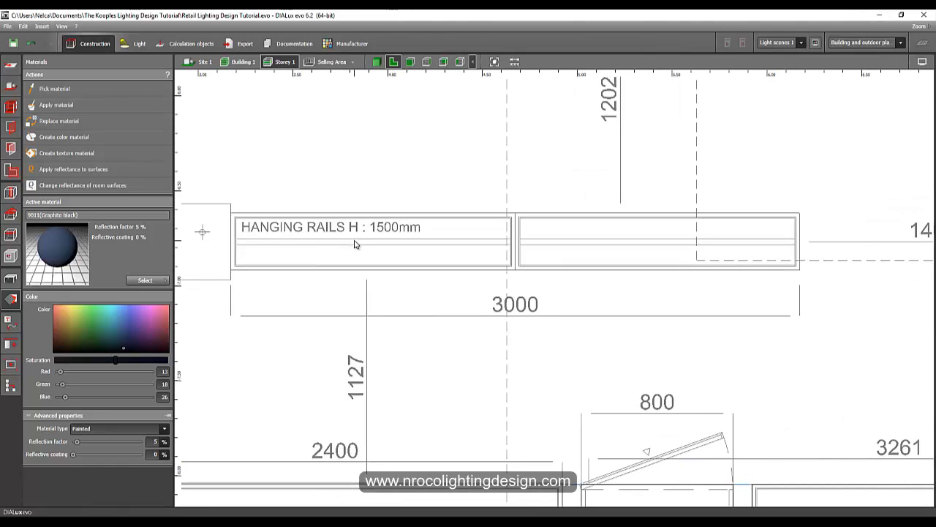
scroll(368, 236, "down", 1)
middle_click_drag(378, 207, 375, 371)
scroll(376, 368, "down", 1)
middle_click_drag(485, 239, 390, 346)
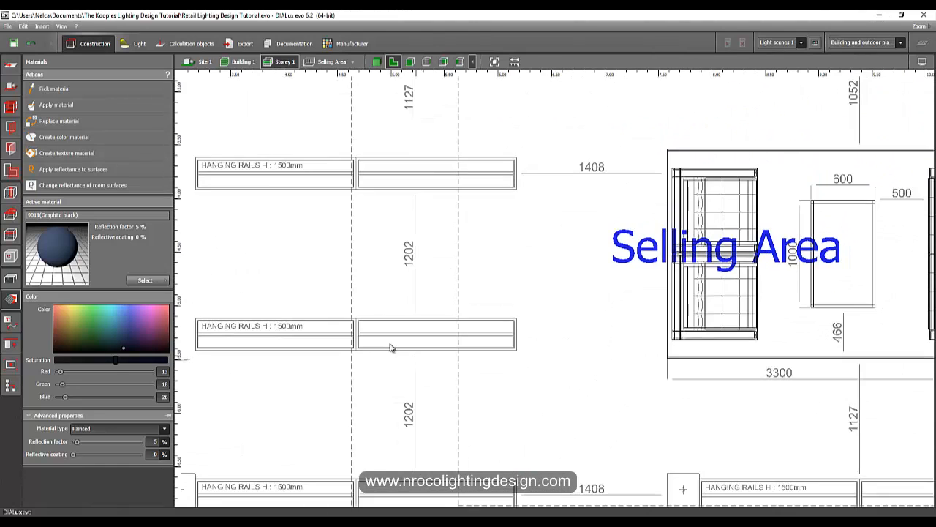
scroll(361, 346, "down", 1)
middle_click_drag(665, 232, 516, 305)
scroll(354, 188, "up", 2)
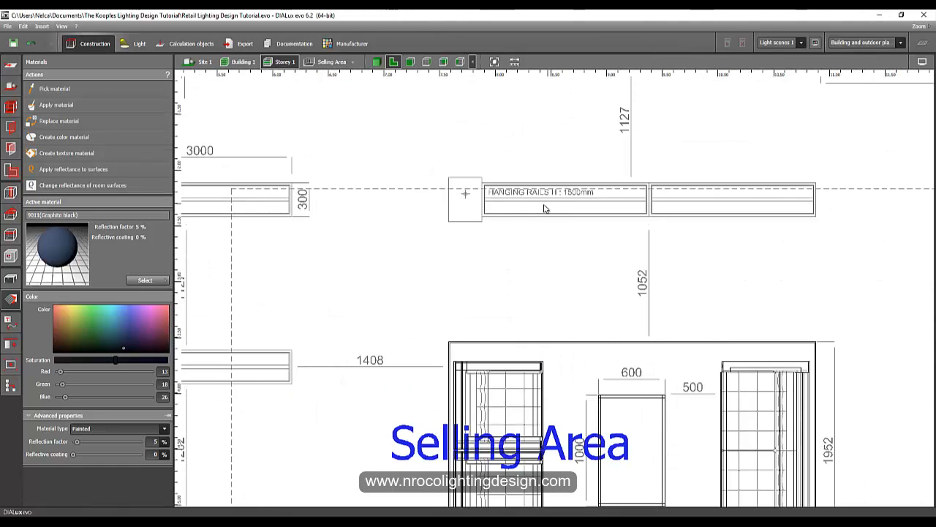
scroll(544, 207, "down", 1)
middle_click_drag(688, 269, 223, 199)
middle_click_drag(291, 429, 568, 239)
scroll(490, 234, "down", 1)
middle_click_drag(471, 294, 303, 260)
middle_click_drag(259, 187, 756, 406)
middle_click_drag(574, 142, 659, 253)
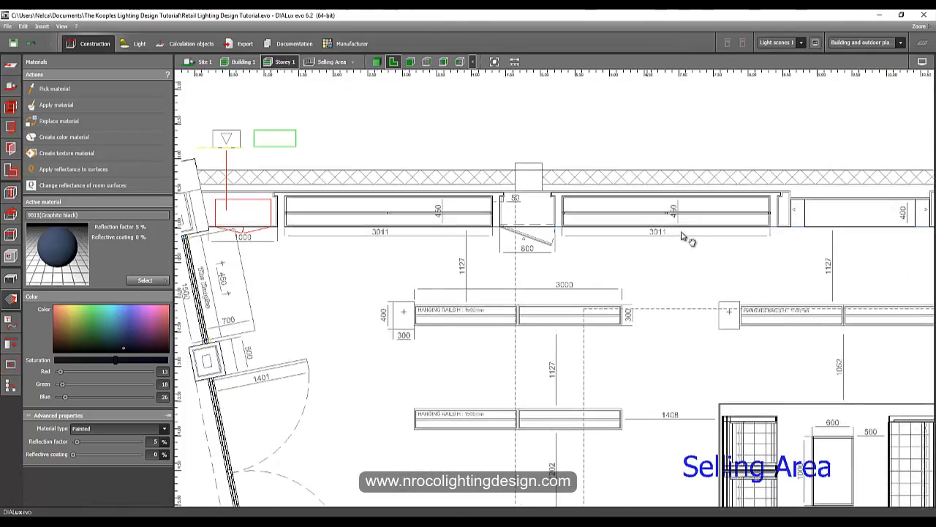
middle_click_drag(487, 266, 560, 164)
middle_click_drag(572, 260, 504, 244)
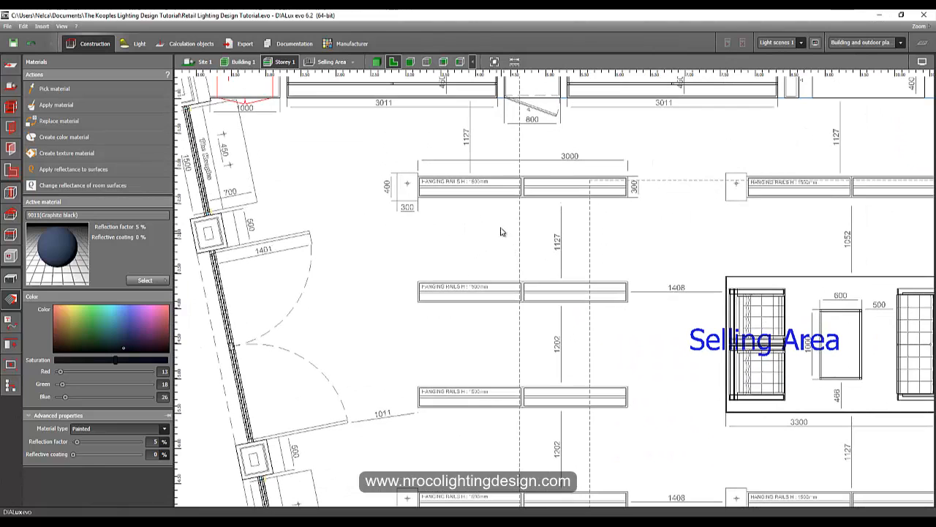
scroll(461, 256, "down", 1)
middle_click_drag(468, 329, 380, 276)
scroll(338, 344, "down", 4)
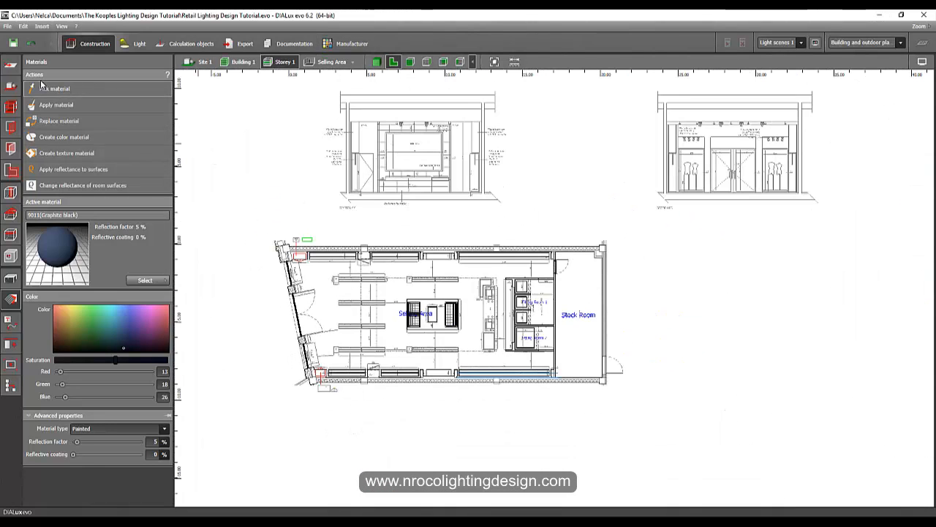
Step: Import the drawing "detail for dialux" from The Kooples Lighting Design Tutorial folder
left_click(11, 64)
left_click(54, 89)
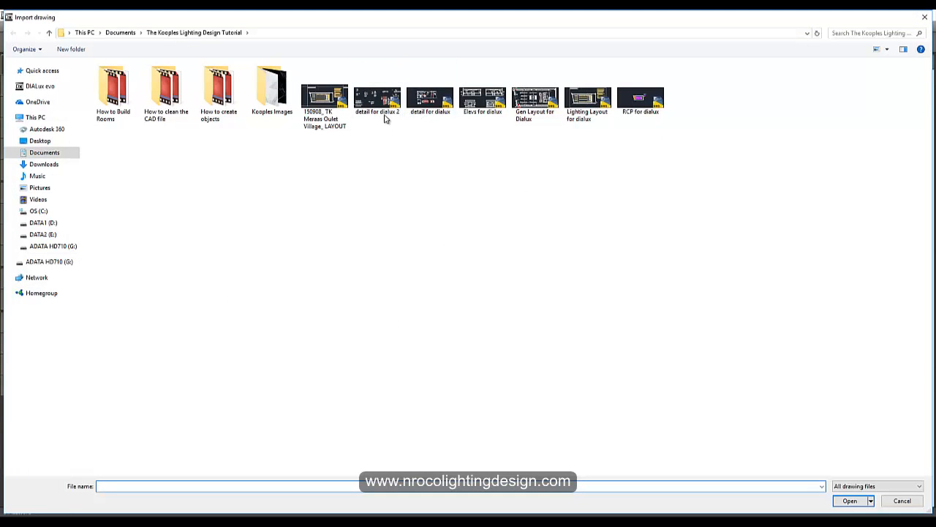
left_click(424, 115)
left_click(849, 500)
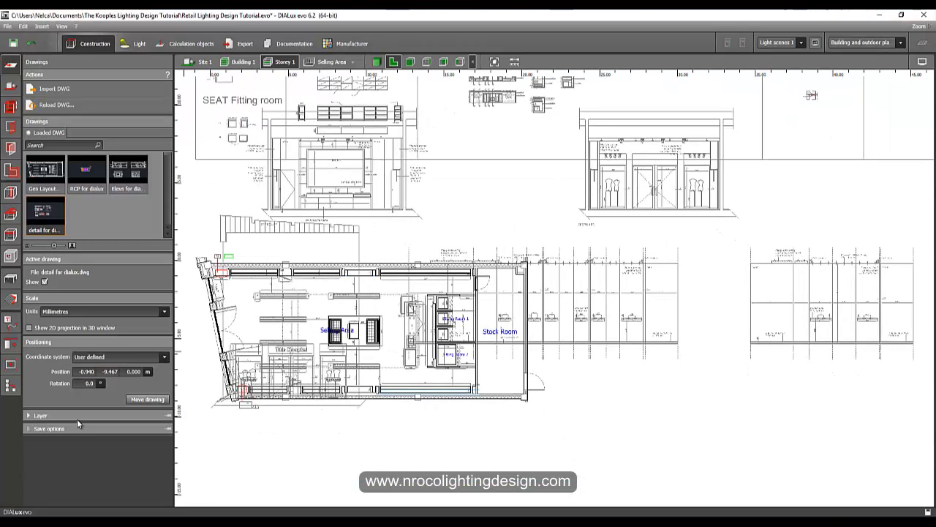
Step: Move the detail drawing clear of the floor plan and elevations, to X 38.292 m and Y -21.441 m
left_click(148, 399)
left_click(261, 452)
left_click(591, 451)
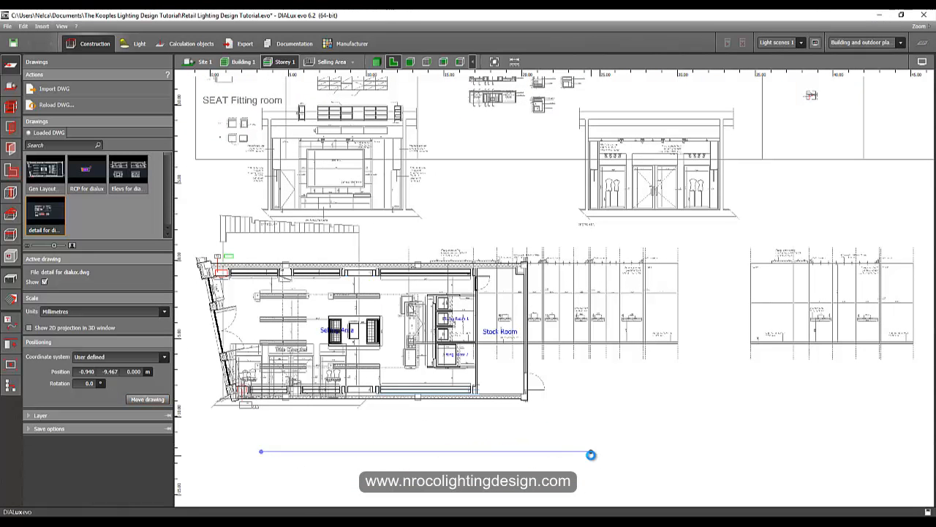
middle_click_drag(521, 428, 389, 435)
scroll(388, 435, "down", 5)
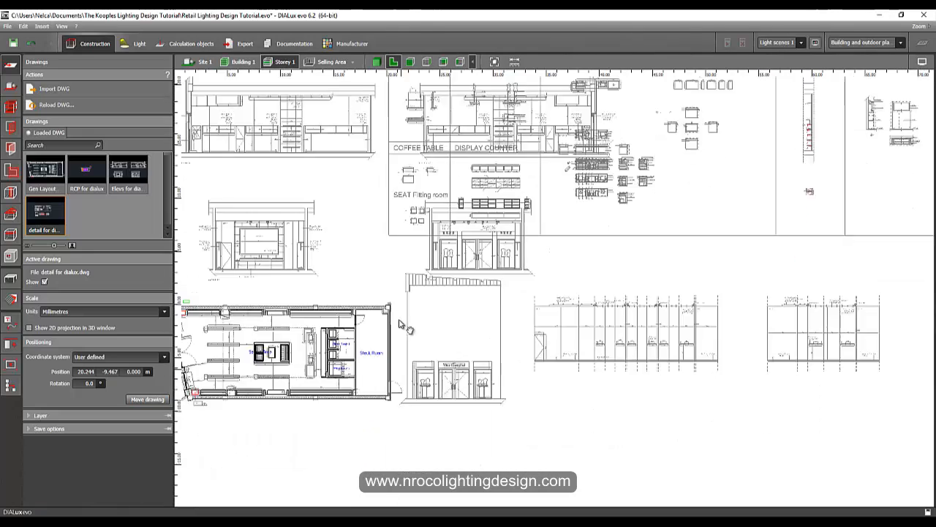
left_click(150, 399)
left_click(334, 395)
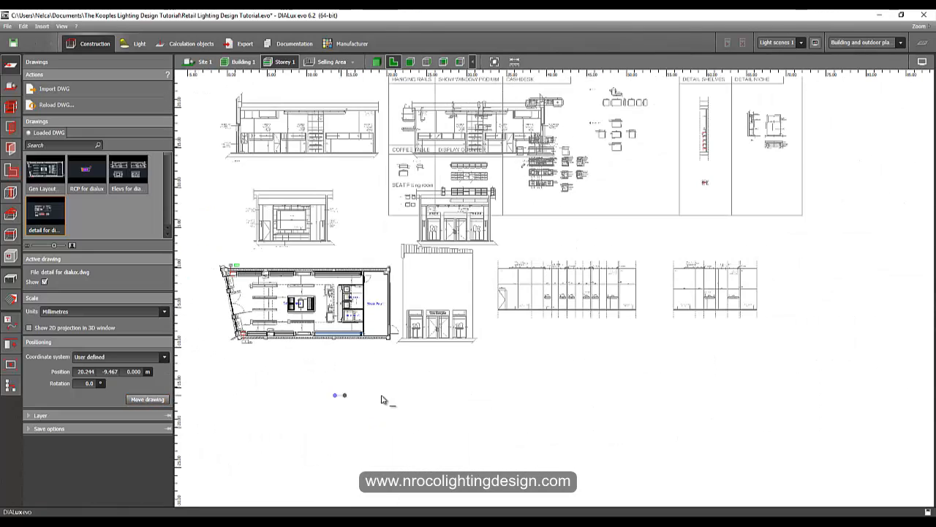
left_click(479, 396)
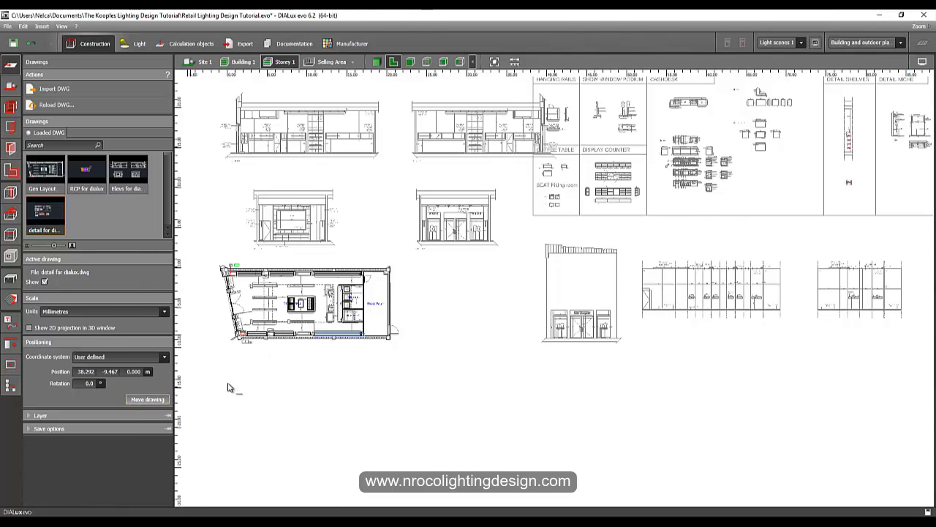
left_click(427, 279)
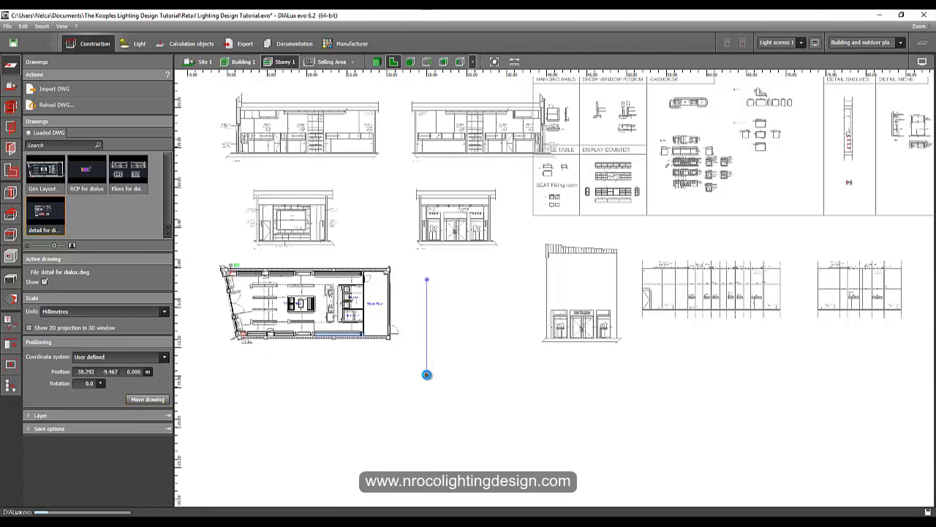
left_click(427, 374)
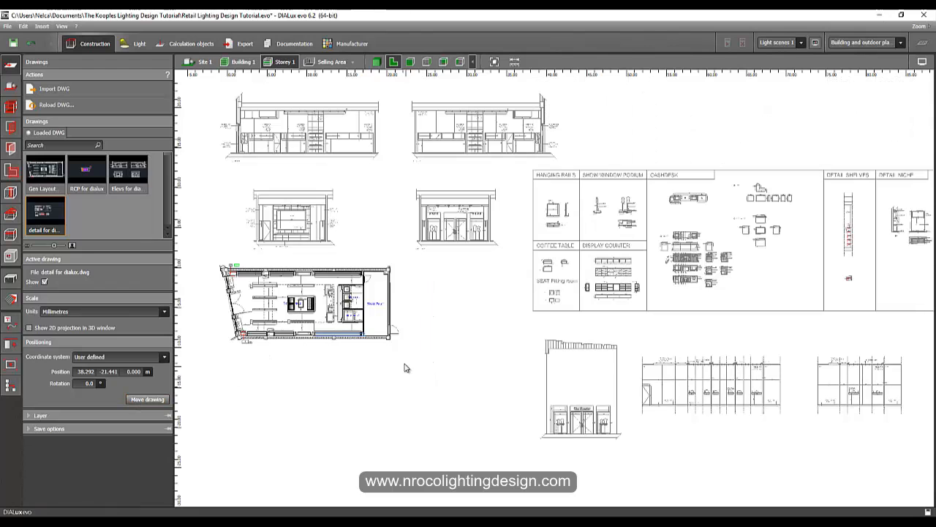
Step: Hide the "Elevs for dialux" drawing and move the detail drawing horizontally towards the floor plan, to X 23.049 m
left_click(125, 176)
left_click(44, 282)
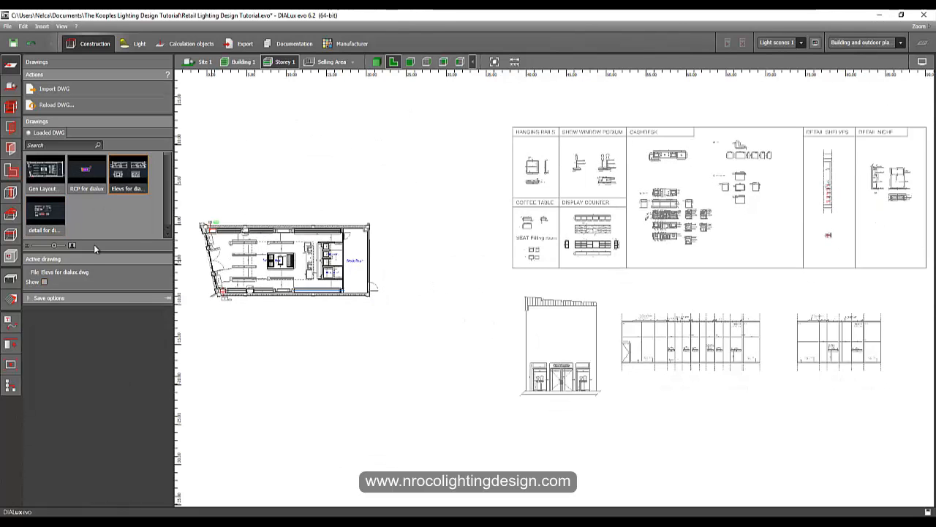
left_click(51, 210)
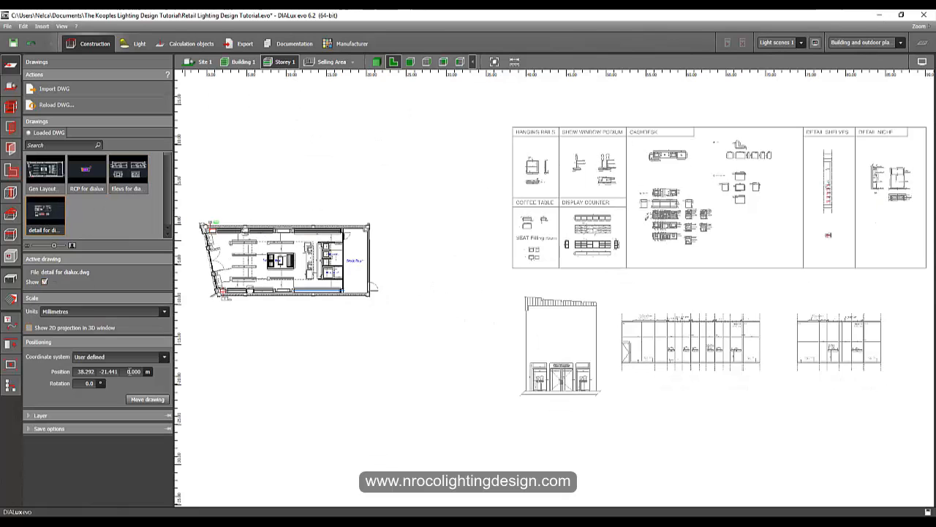
left_click(492, 345)
left_click(365, 345)
Step: Examine the hanging rail detail for its dimensions and finishes, and compare it with the freestanding rails on the floor plan
scroll(421, 179, "up", 5)
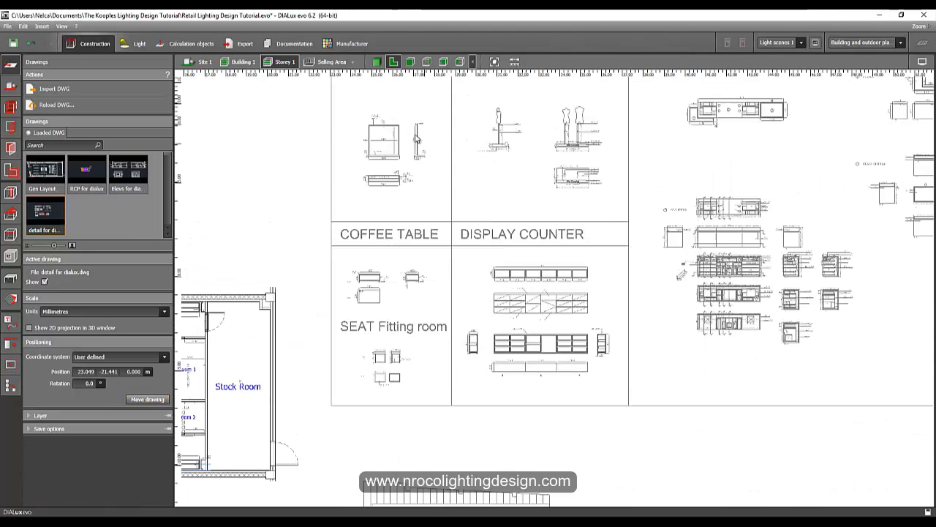
scroll(416, 139, "up", 5)
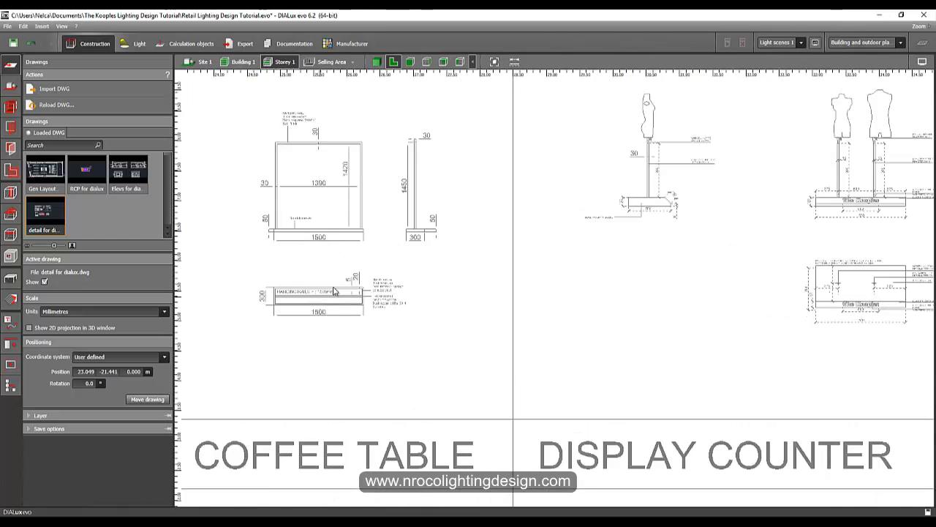
scroll(335, 292, "up", 4)
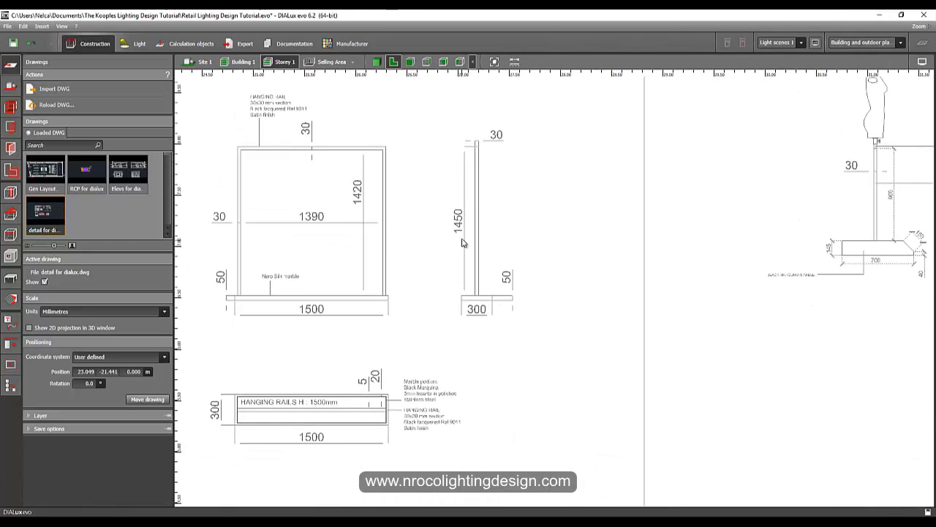
scroll(326, 357, "down", 2)
scroll(325, 357, "up", 1)
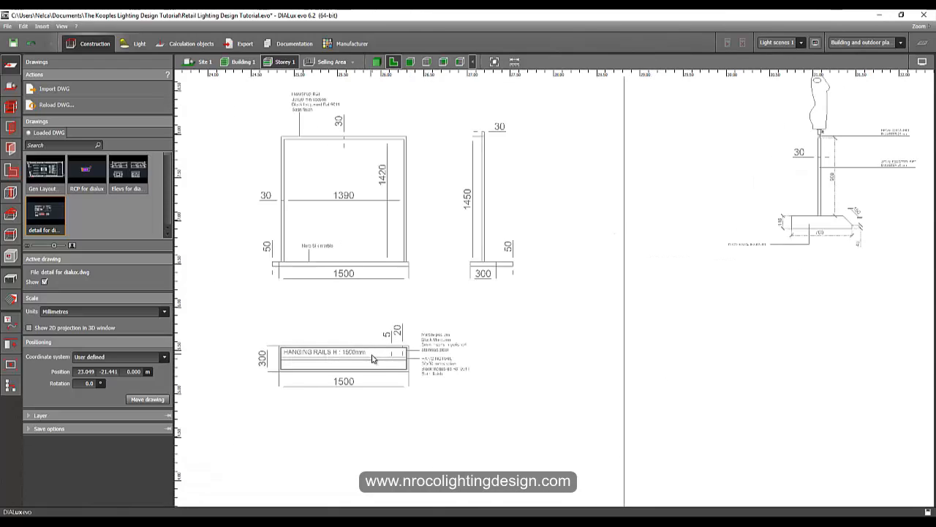
scroll(370, 362, "down", 3)
middle_click_drag(187, 459, 645, 237)
middle_click_drag(284, 472, 438, 330)
scroll(438, 330, "up", 1)
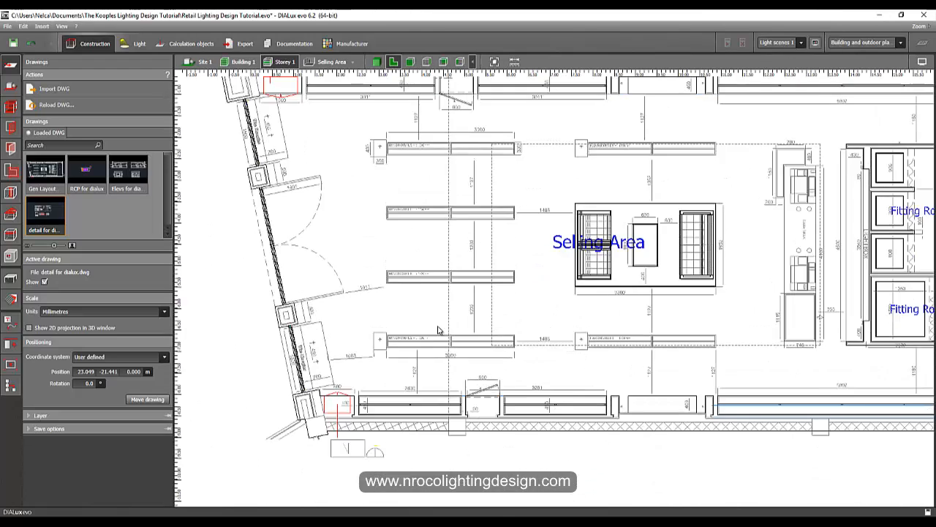
Step: Examine the freestanding hanging rails on the floor plan and the hanging rail, podium, coffee table and counter details in the detail drawing
scroll(415, 305, "up", 2)
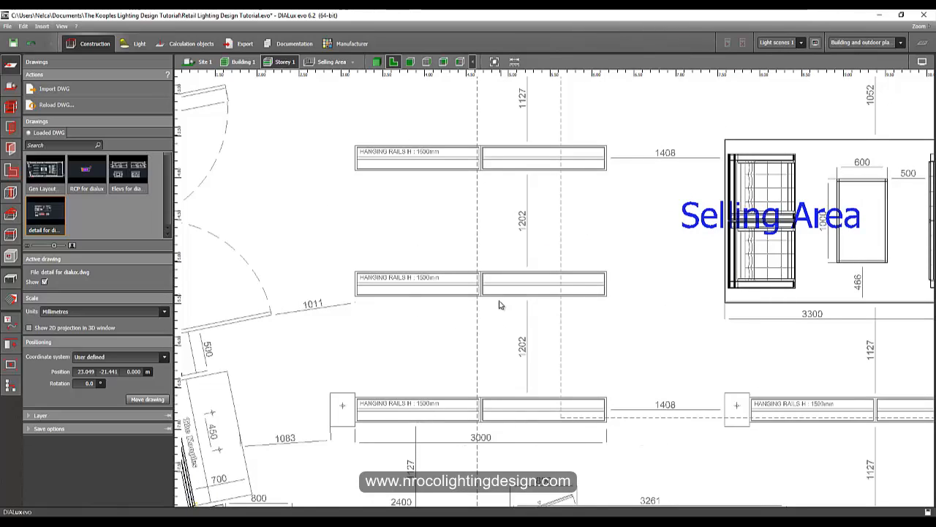
scroll(500, 305, "down", 1)
scroll(458, 286, "down", 2)
middle_click_drag(717, 194, 406, 323)
scroll(406, 322, "down", 3)
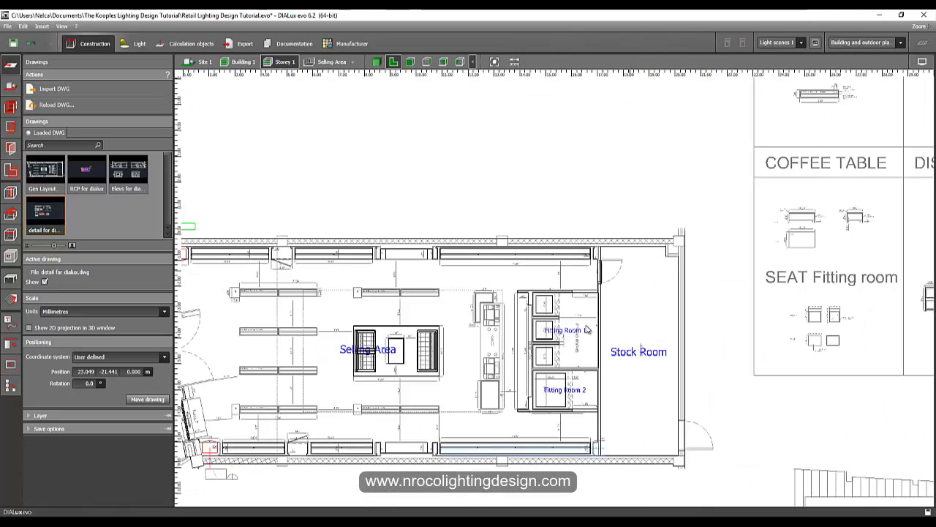
scroll(586, 327, "down", 2)
middle_click_drag(708, 244, 302, 320)
scroll(395, 256, "up", 2)
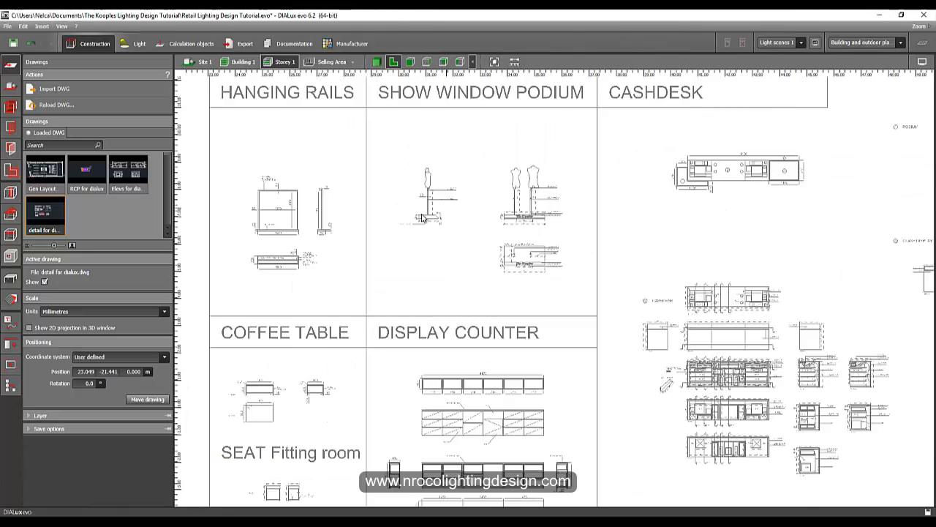
scroll(483, 176, "up", 2)
scroll(348, 381, "down", 5)
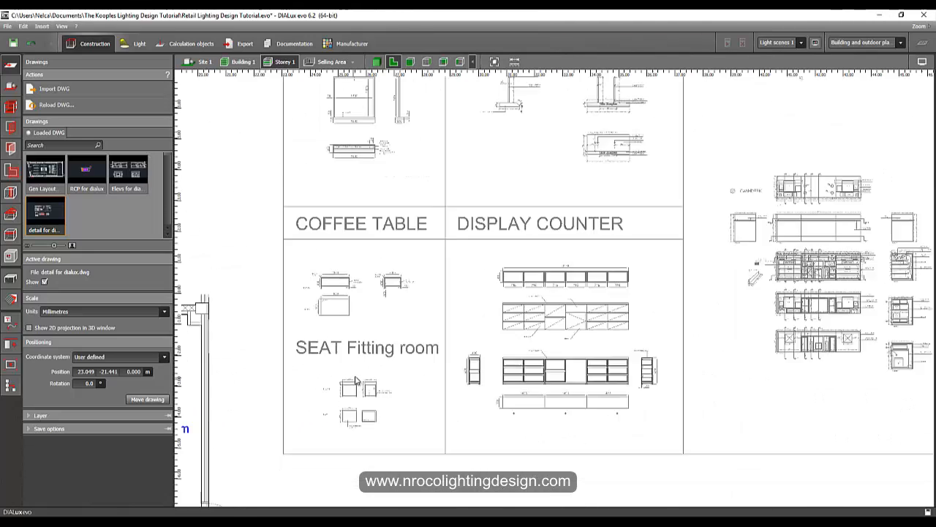
middle_click_drag(711, 323, 308, 344)
middle_click_drag(441, 237, 862, 298)
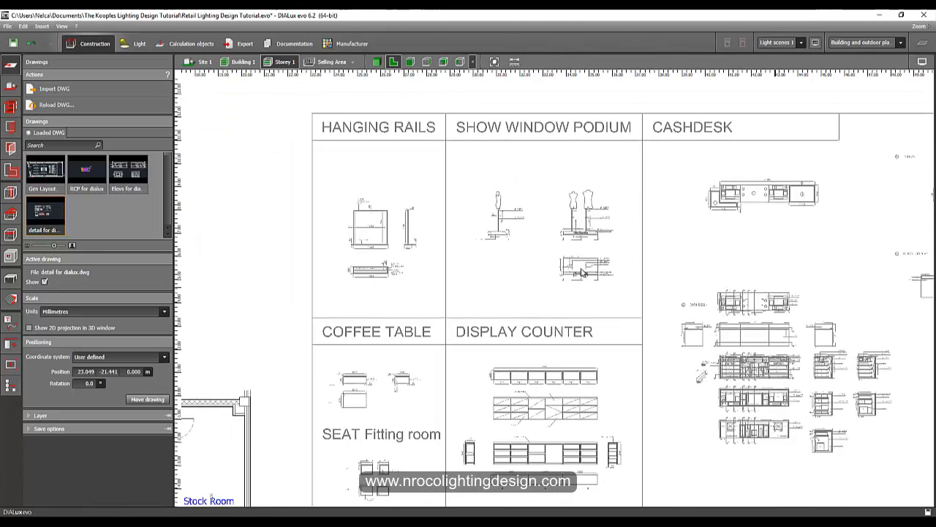
scroll(336, 253, "up", 2)
scroll(431, 258, "up", 1)
scroll(415, 308, "down", 4)
scroll(377, 332, "down", 2)
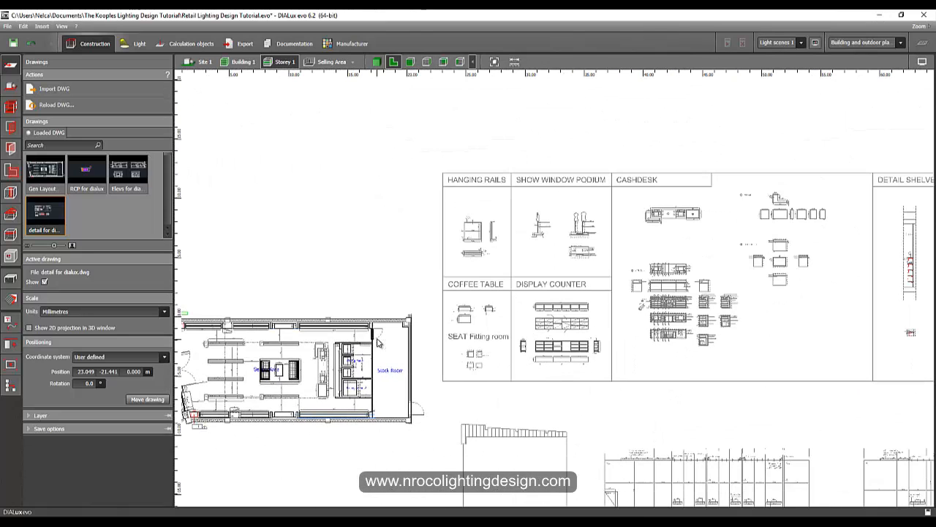
Step: Move the detail drawing closer to the floor plan, to X 19.957 m and Y -25.746 m
left_click(147, 399)
left_click(427, 243)
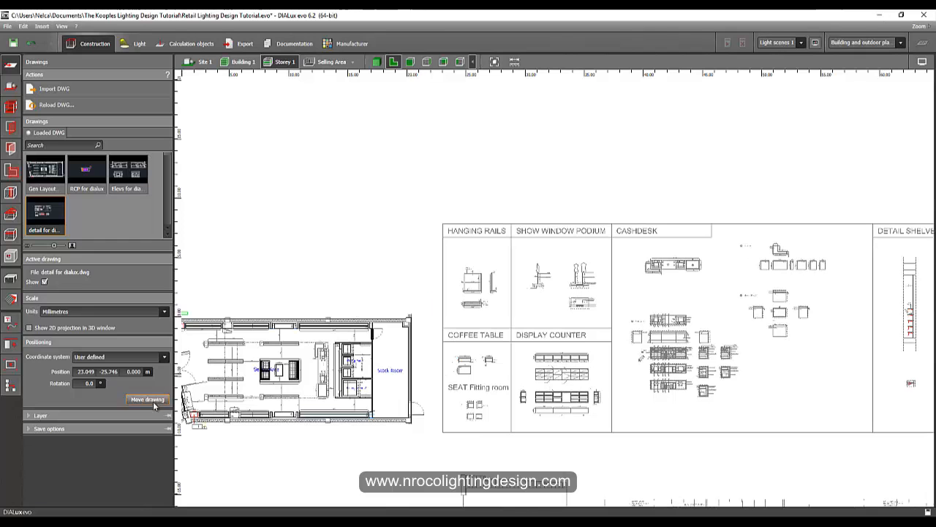
left_click(425, 299)
left_click(388, 299)
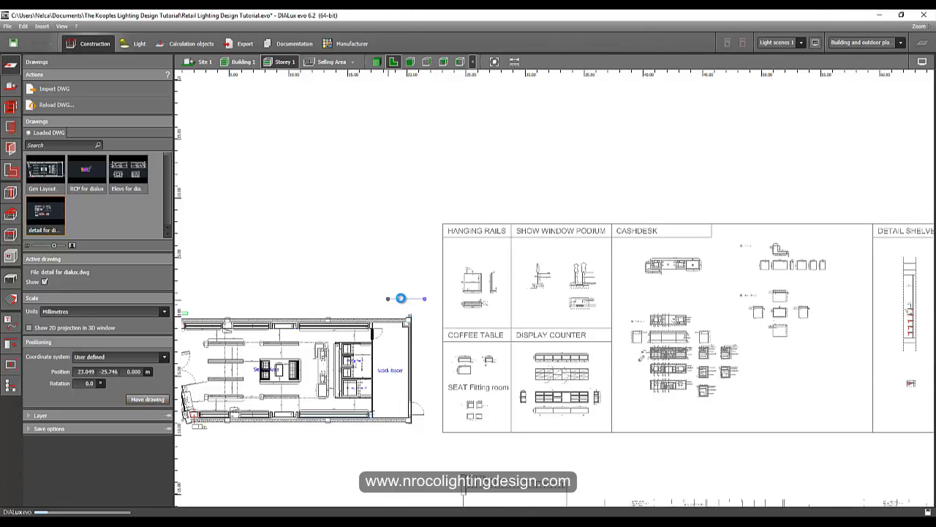
Step: Inspect the hanging rail's elevations and plan in the repositioned detail drawing for section sizes, platform dimensions and material notes
scroll(430, 287, "up", 6)
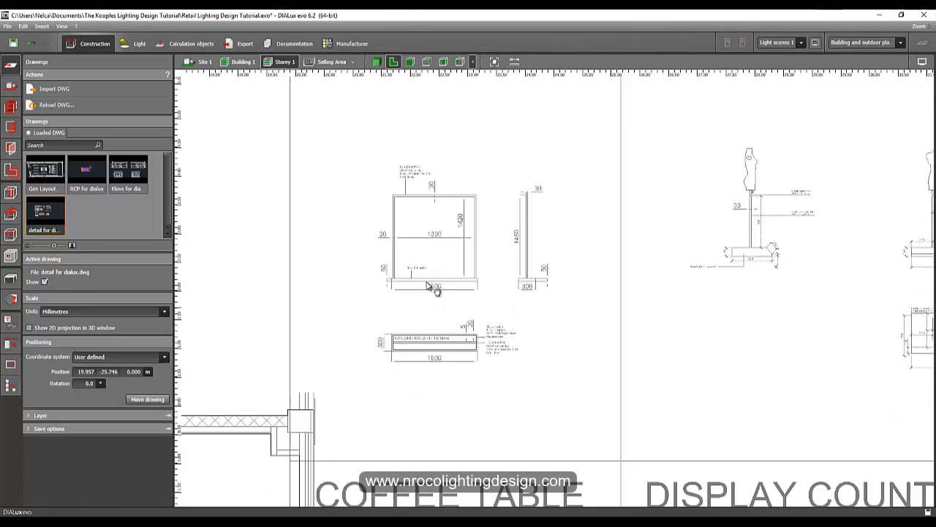
middle_click_drag(426, 285, 447, 256)
scroll(447, 257, "up", 1)
scroll(399, 304, "down", 2)
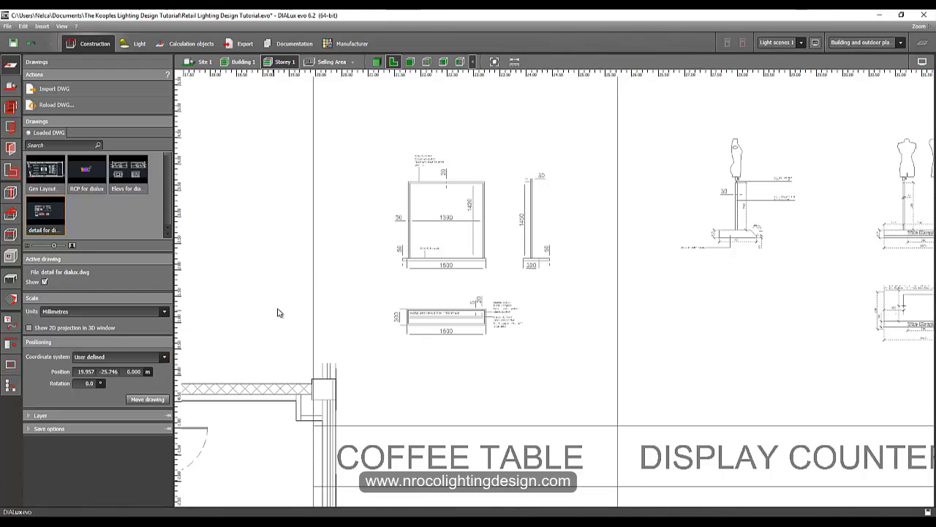
scroll(282, 308, "up", 3)
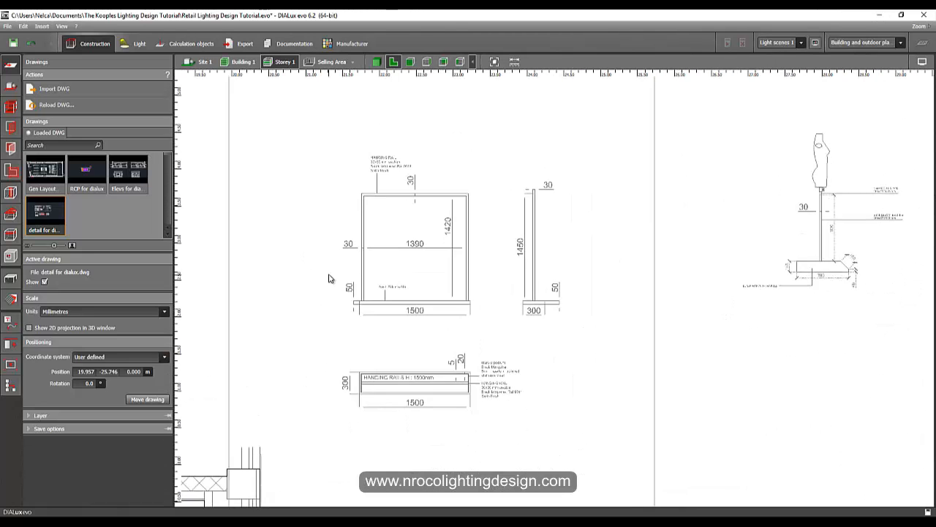
scroll(328, 278, "up", 3)
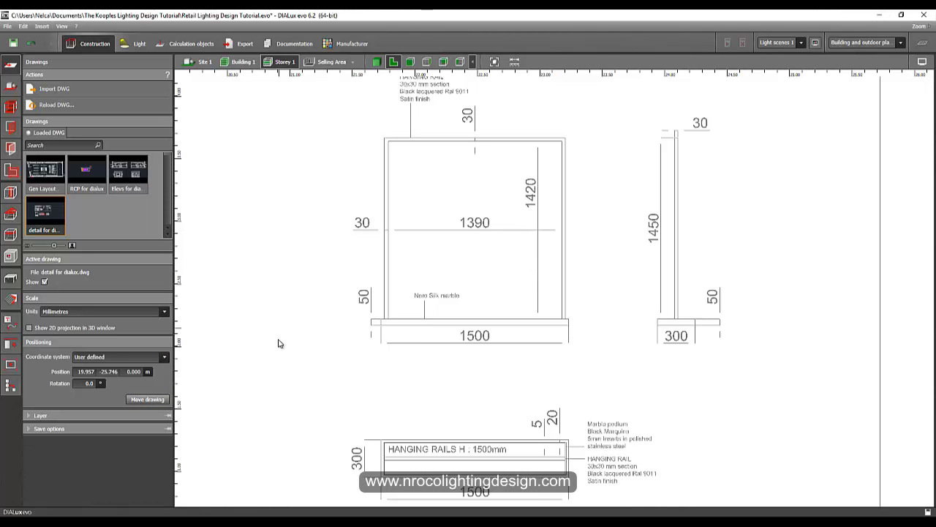